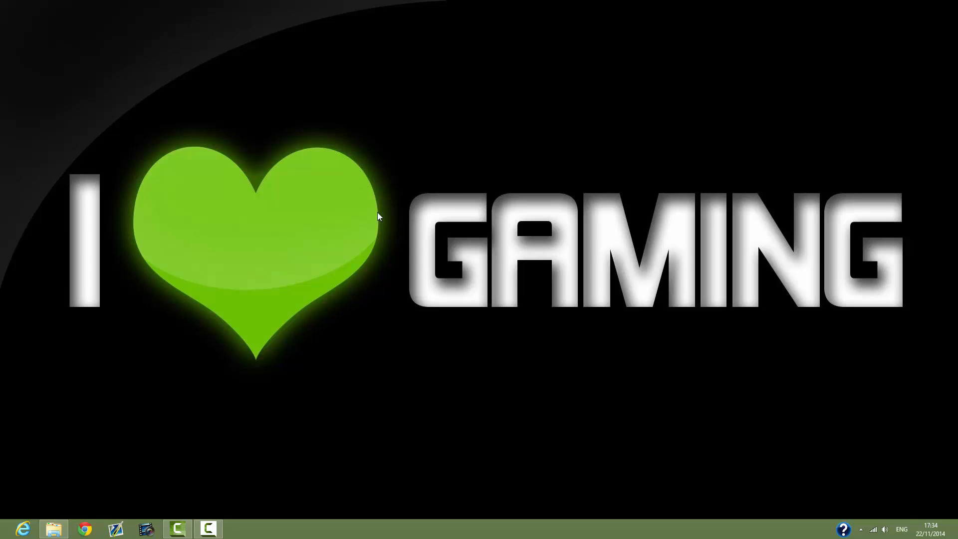
# Step: Open the File Explorer window and browse from the Steam folder through SteamApps into the common folder
pyautogui.click(53, 529)
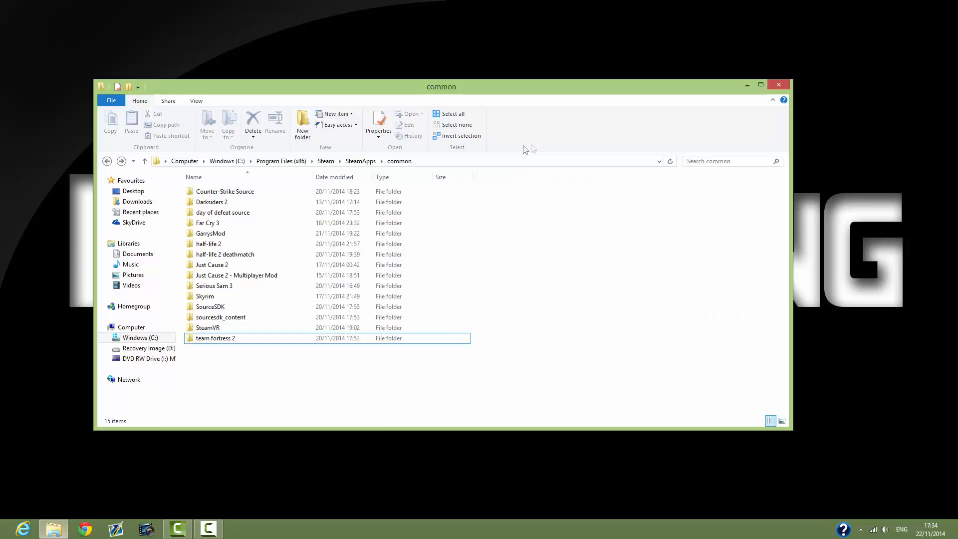
pyautogui.click(325, 161)
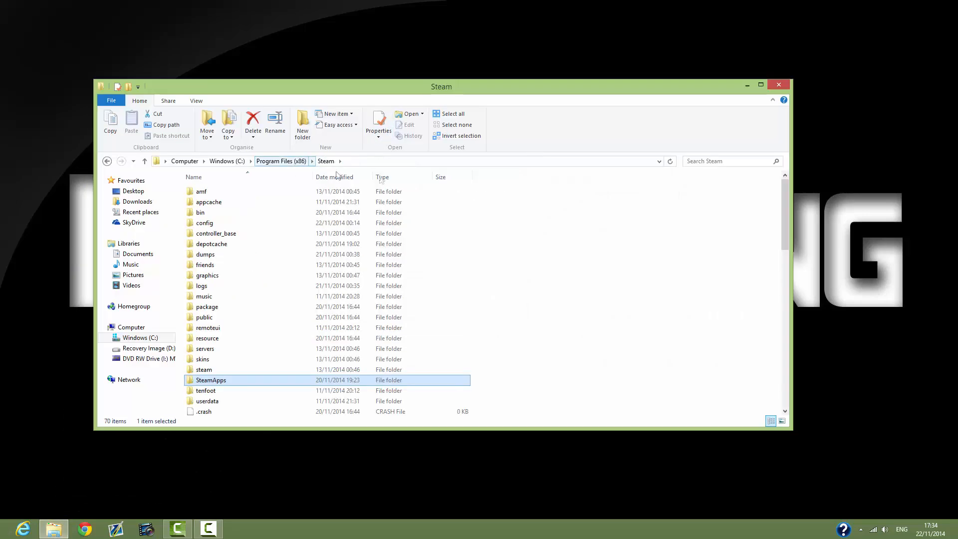
pyautogui.doubleClick(239, 382)
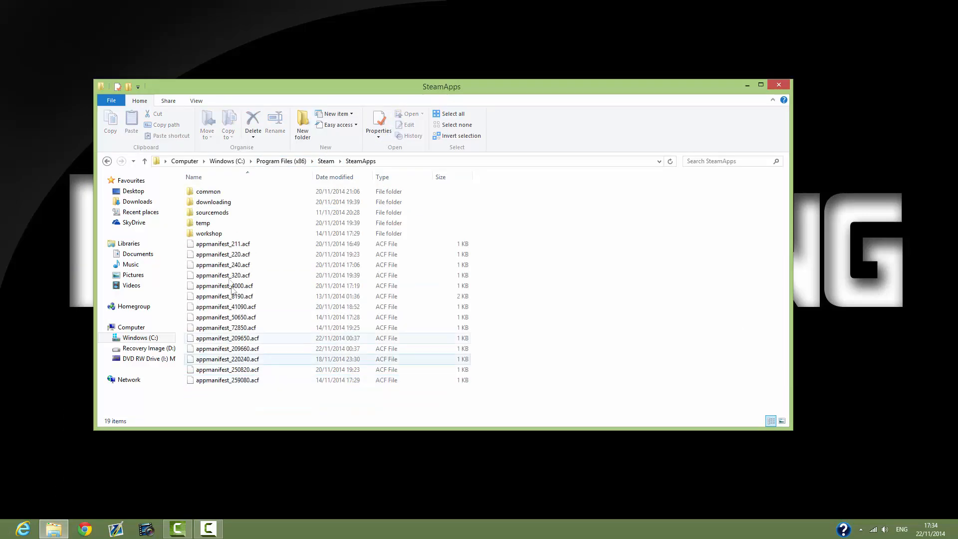
pyautogui.doubleClick(231, 193)
pyautogui.moveTo(256, 430)
pyautogui.mouseDown()
pyautogui.moveTo(256, 207)
pyautogui.moveTo(258, 419)
pyautogui.mouseUp()
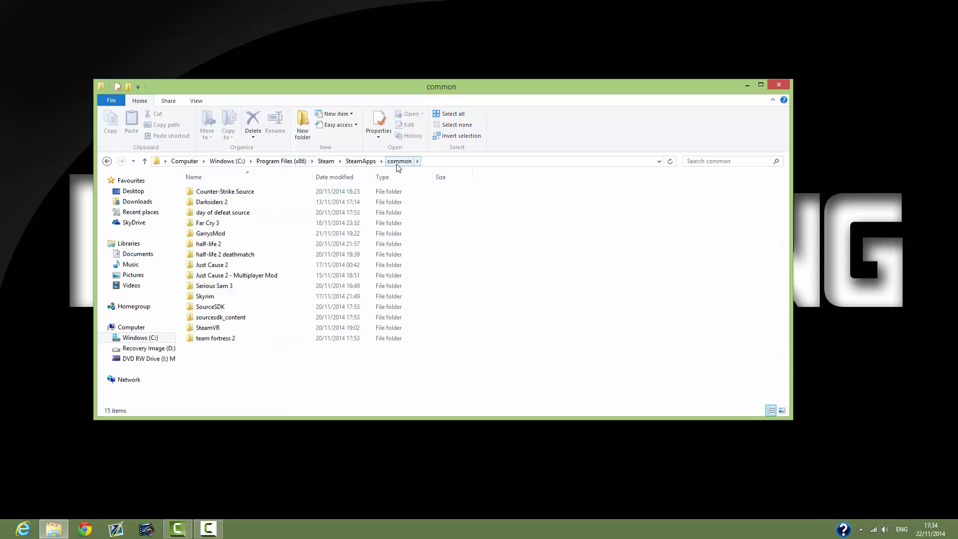
pyautogui.moveTo(580, 239); pyautogui.dragTo(614, 295)
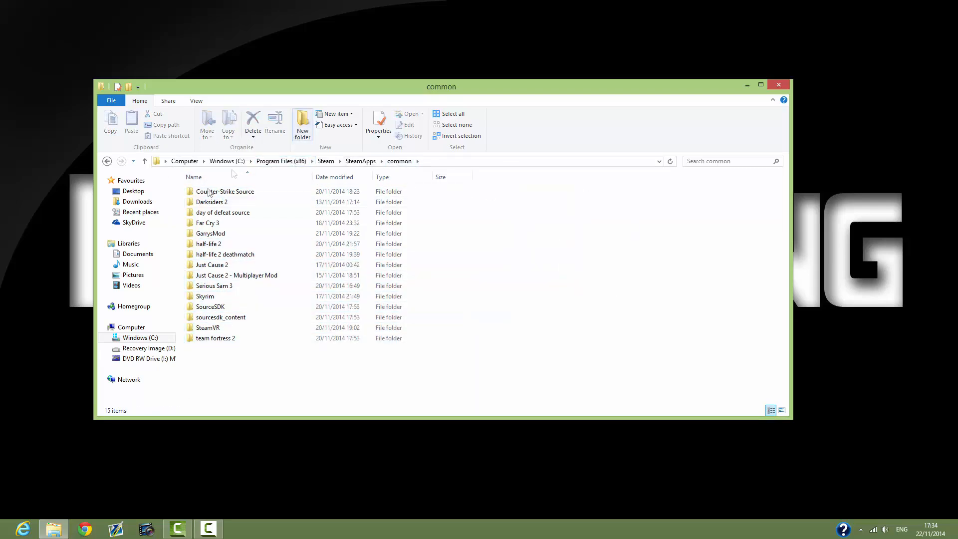
# Step: Look inside the team fortress 2 and day of defeat source game folders, returning to the common folder
pyautogui.doubleClick(245, 337)
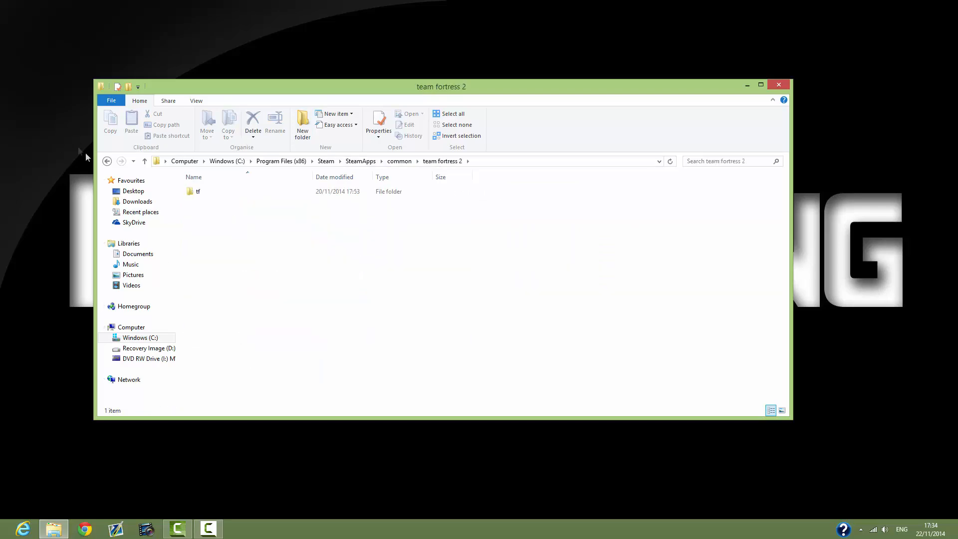
pyautogui.click(106, 161)
pyautogui.click(106, 161)
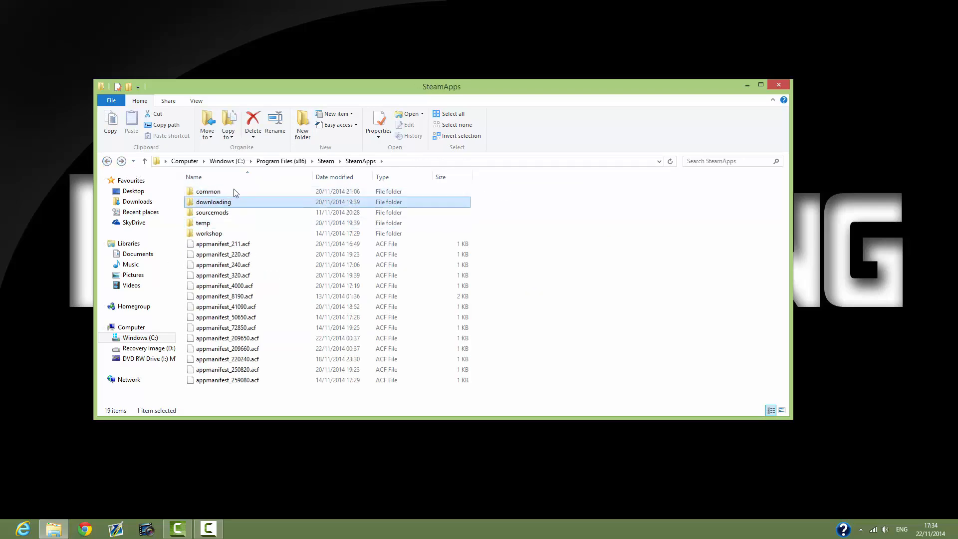
pyautogui.doubleClick(235, 192)
pyautogui.click(260, 192)
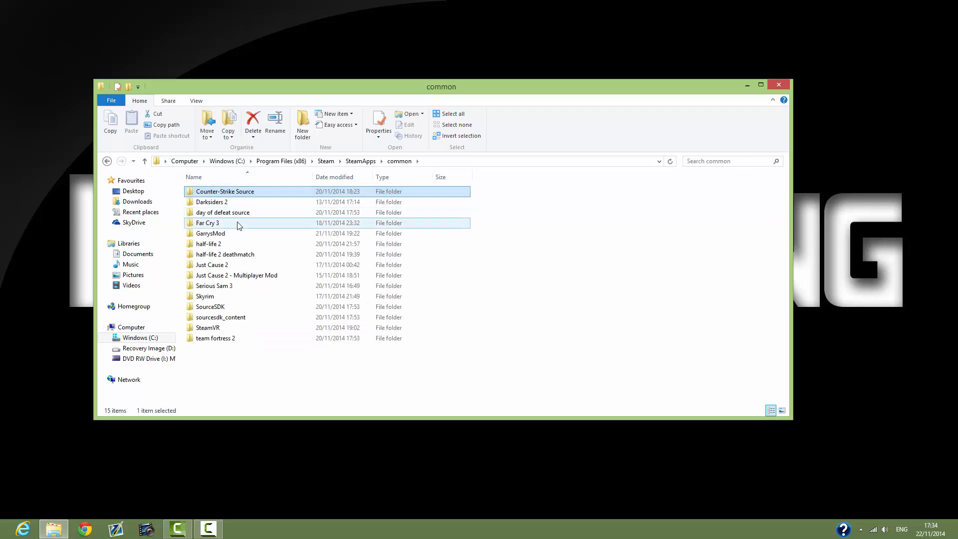
pyautogui.click(262, 205)
pyautogui.doubleClick(258, 222)
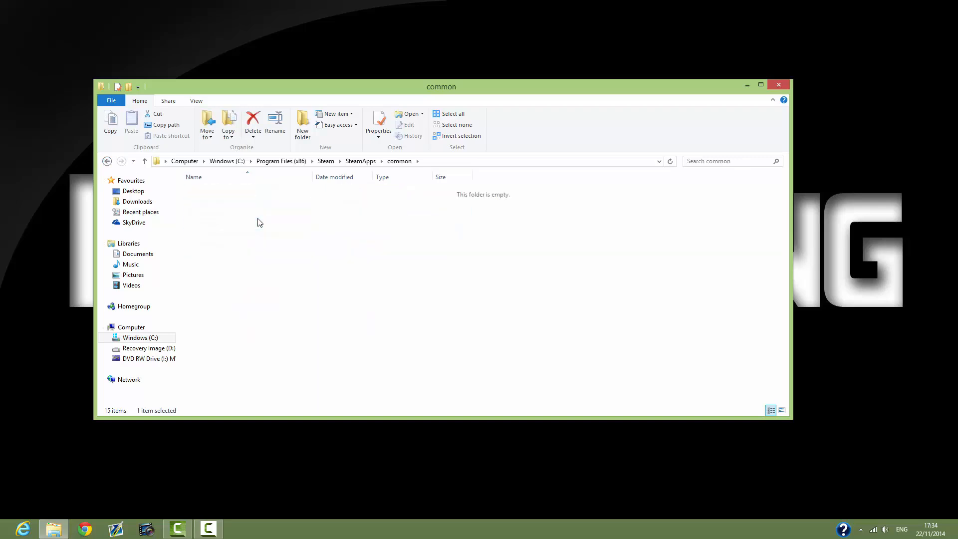
pyautogui.click(107, 161)
pyautogui.doubleClick(265, 212)
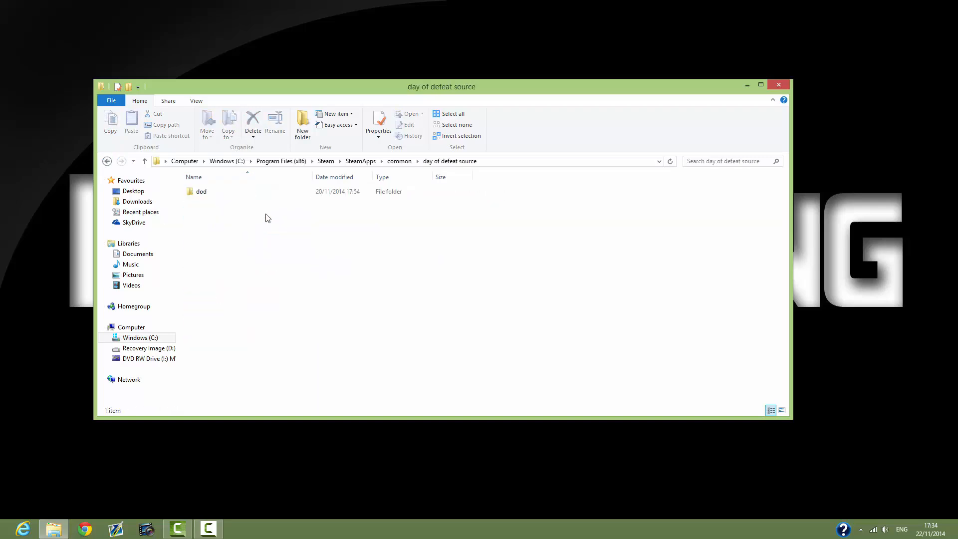
pyautogui.click(107, 161)
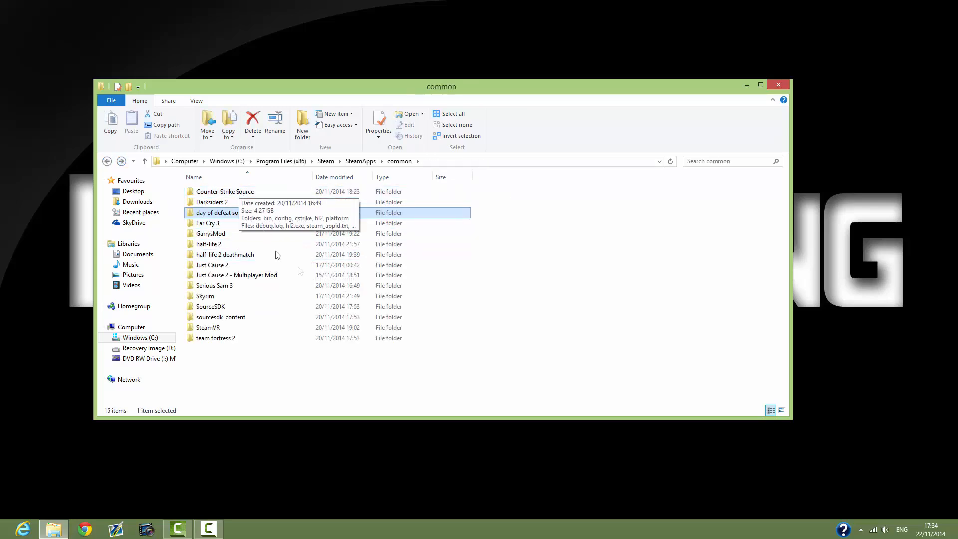
pyautogui.click(549, 284)
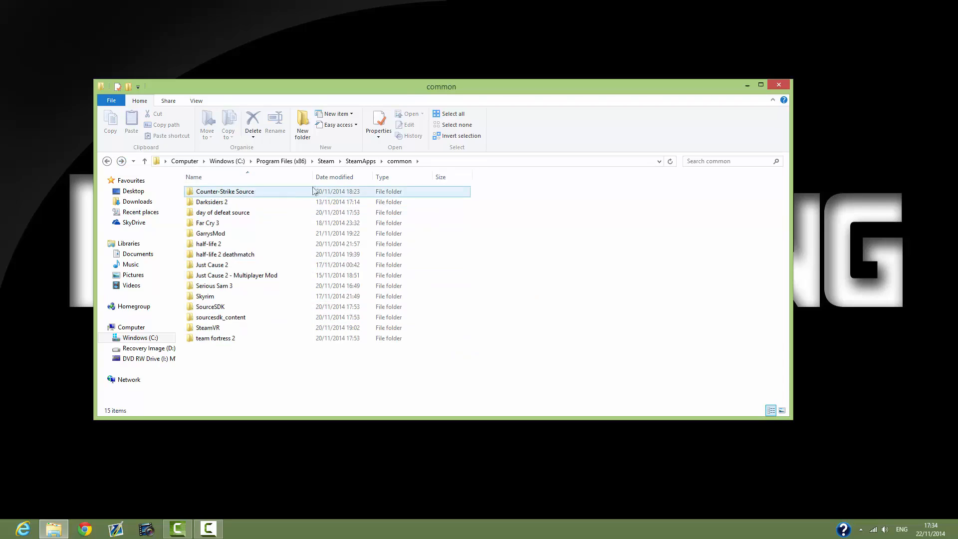
pyautogui.moveTo(482, 191); pyautogui.dragTo(522, 337)
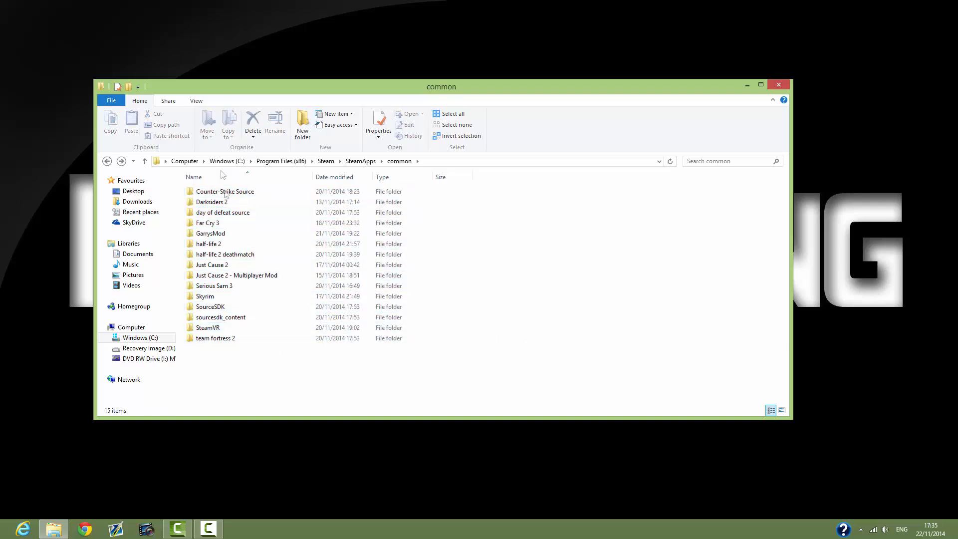
pyautogui.click(249, 193)
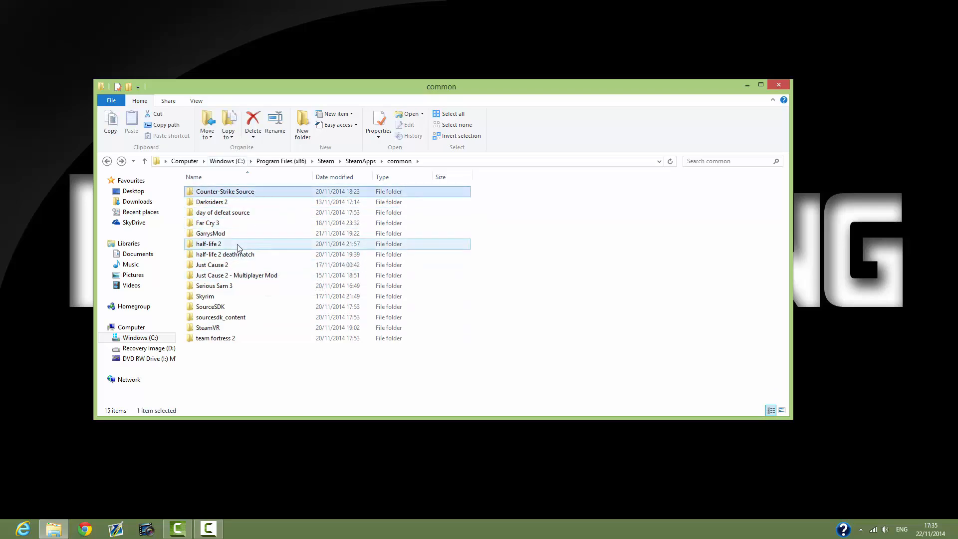
pyautogui.click(240, 245)
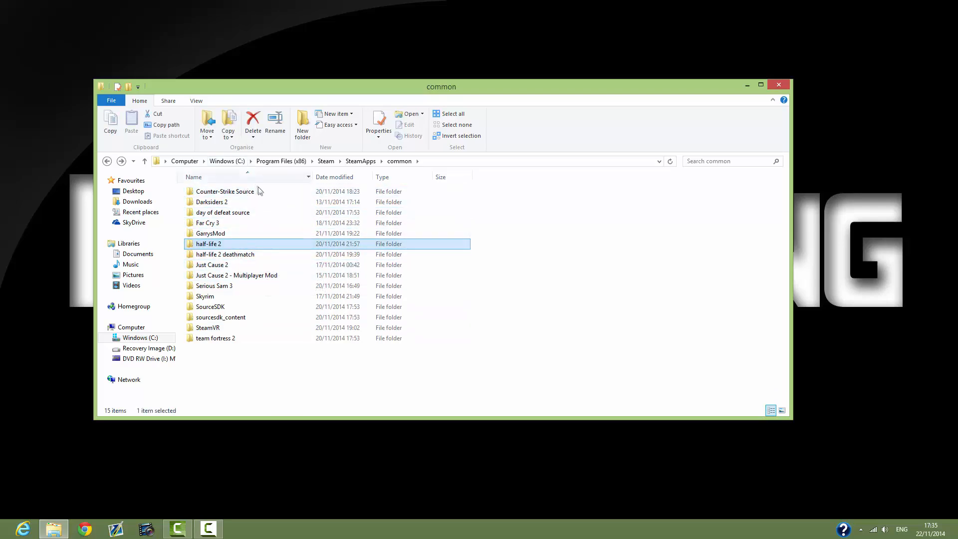
pyautogui.click(252, 193)
pyautogui.click(261, 212)
pyautogui.click(265, 202)
pyautogui.click(253, 233)
pyautogui.click(254, 243)
# Step: Open the bin folder inside Counter-Strike Source and launch the Hammer editor from it
pyautogui.click(264, 193)
pyautogui.doubleClick(265, 193)
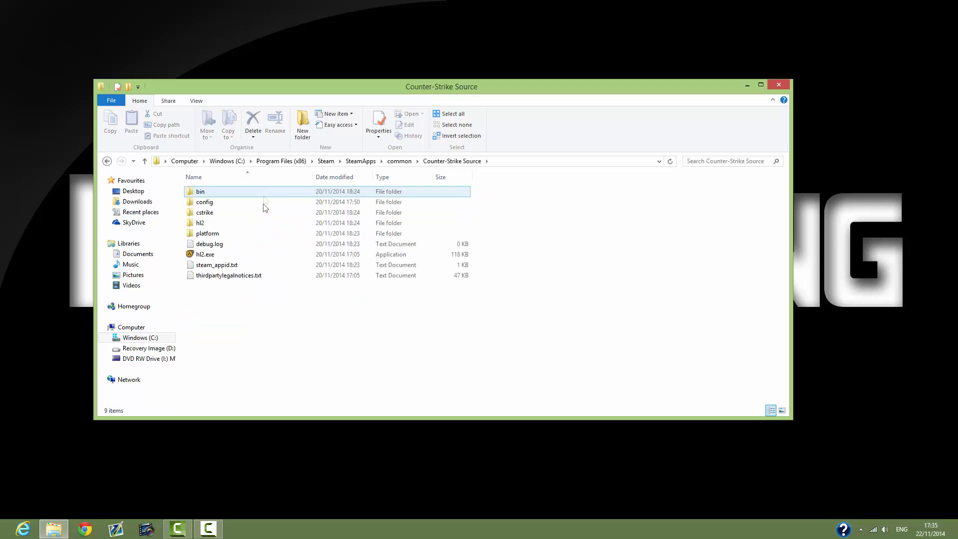
pyautogui.doubleClick(227, 192)
pyautogui.scroll(-10, 252, 284)
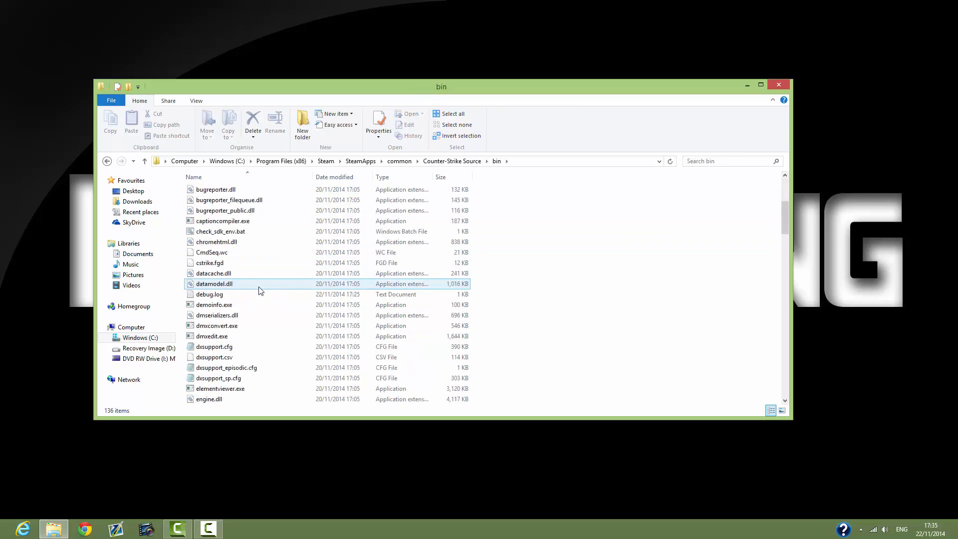
pyautogui.doubleClick(236, 338)
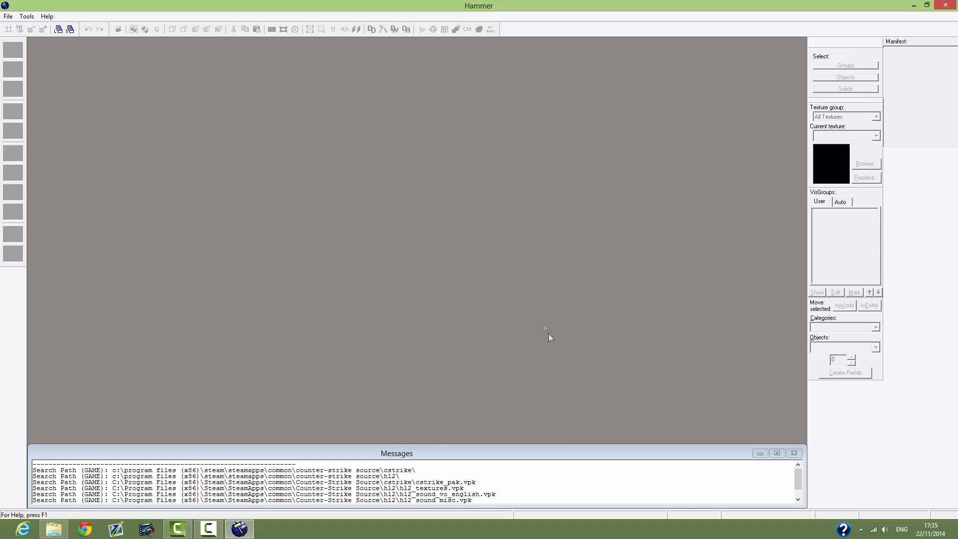
# Step: Create a new empty map in Hammer
pyautogui.moveTo(796, 484); pyautogui.dragTo(818, 479)
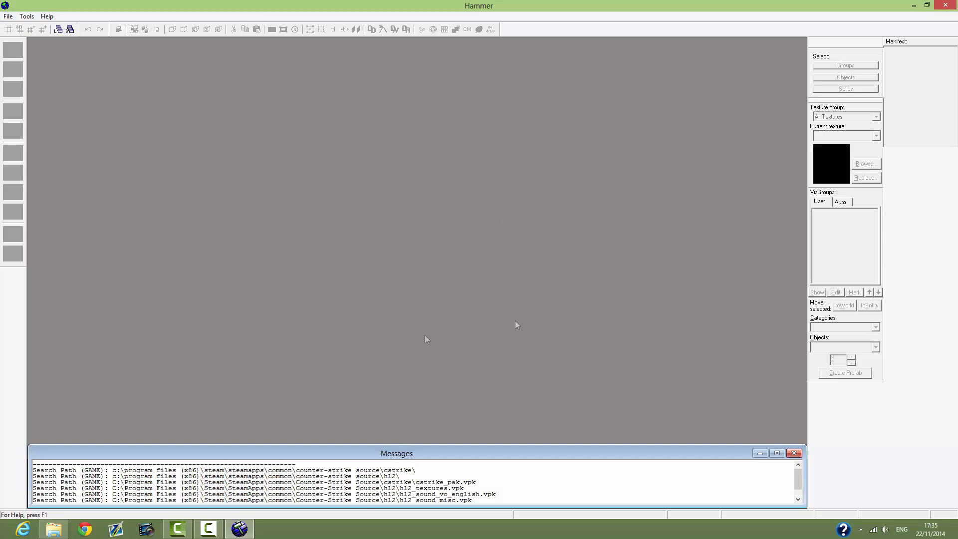
pyautogui.click(5, 17)
pyautogui.click(53, 75)
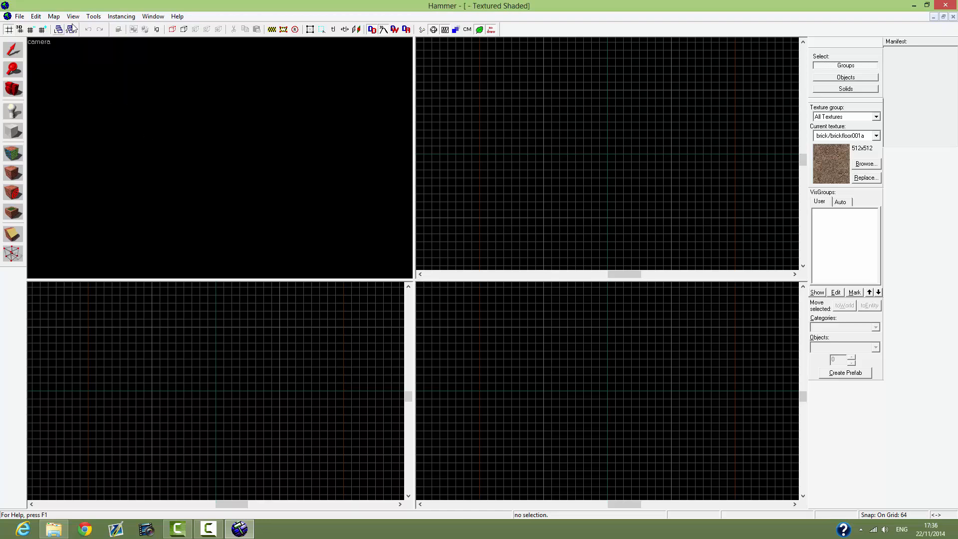
# Step: Review the Counter-Strike: Source game configuration in the Hammer options, including the default PointEntity class, and close the options
pyautogui.click(92, 16)
pyautogui.click(150, 235)
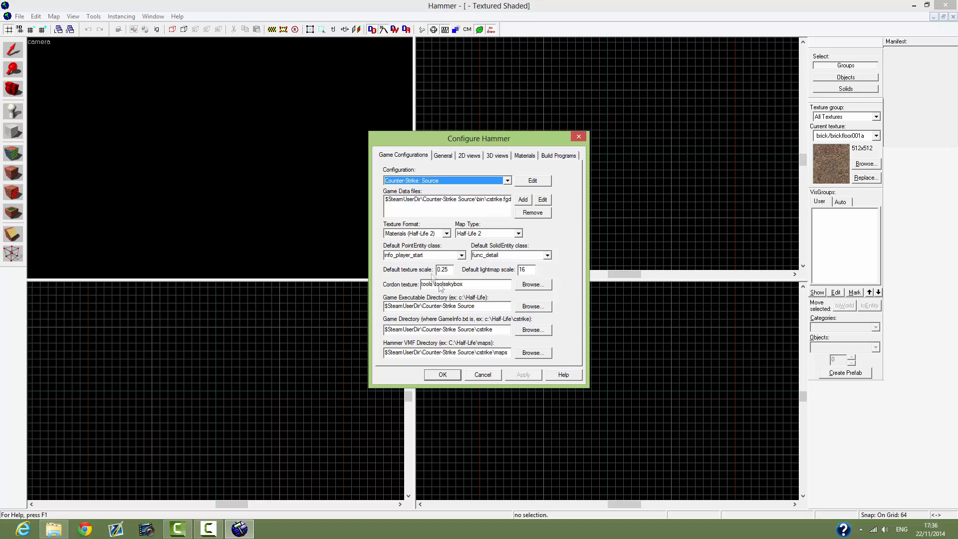
pyautogui.click(433, 255)
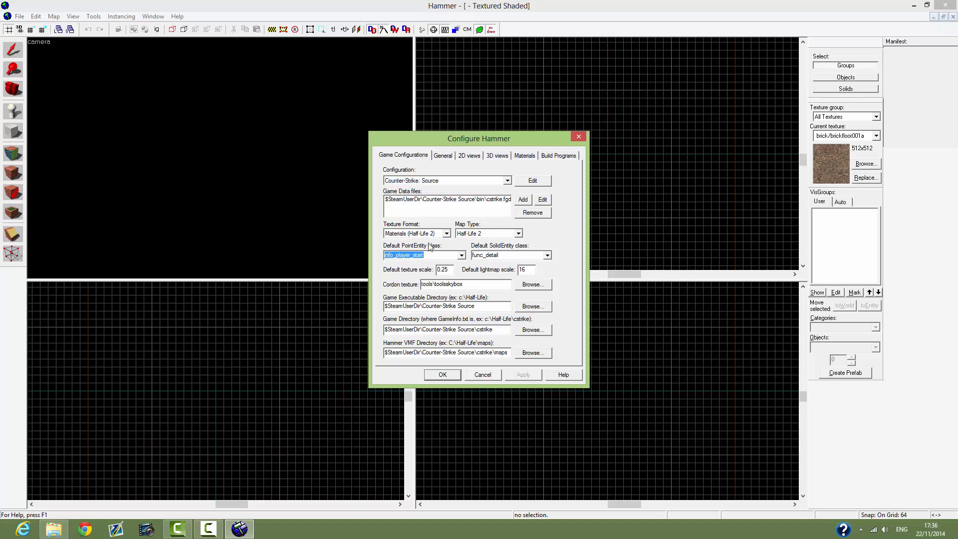
pyautogui.click(434, 254)
pyautogui.click(453, 375)
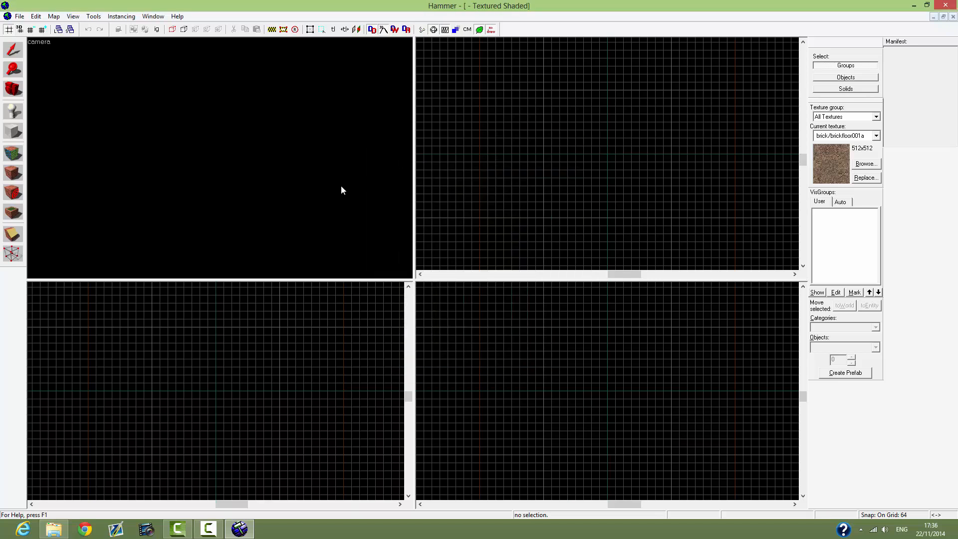
# Step: Place an info_player_start entity in the top view at about 704, 64
pyautogui.click(12, 113)
pyautogui.click(695, 143)
pyautogui.press('Return')
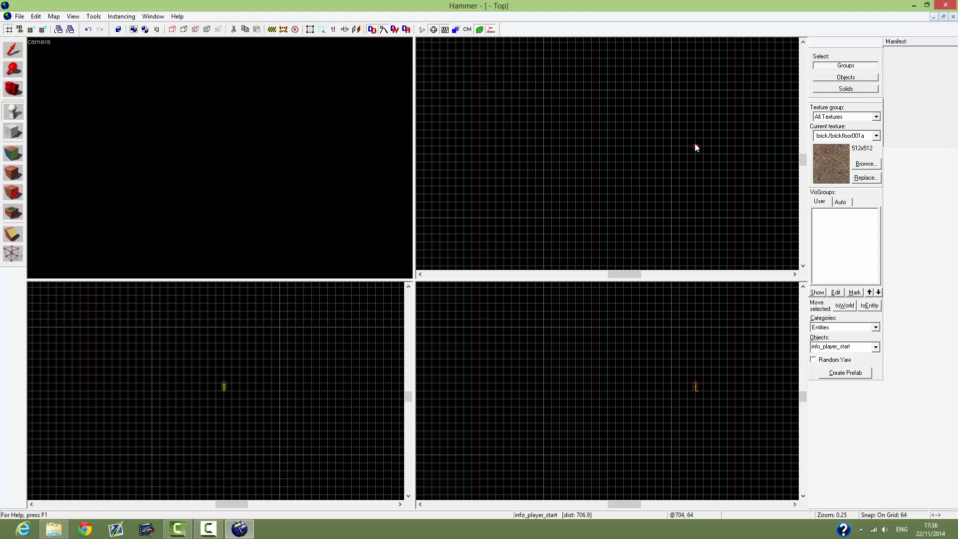
# Step: Select the player start entity in the 3D camera view and open its object properties
pyautogui.press('s')
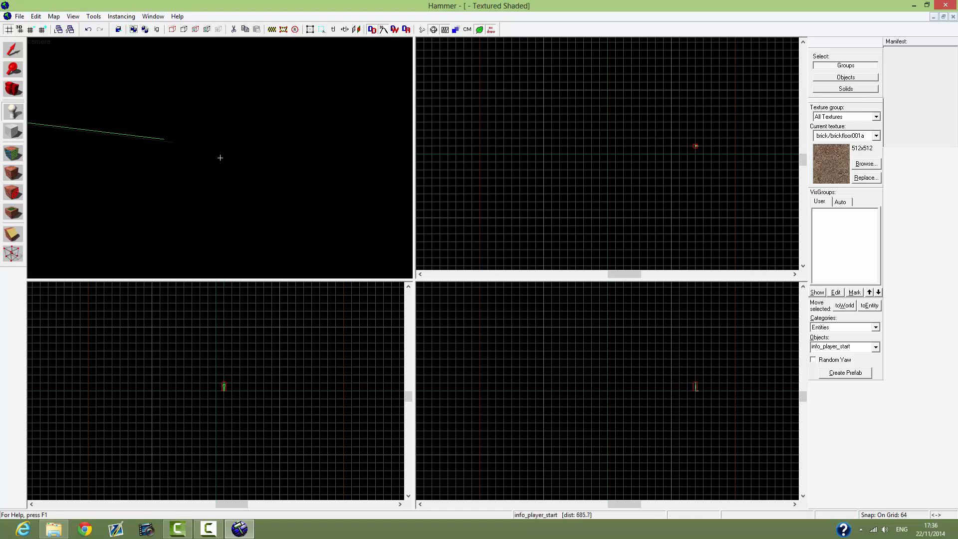
pyautogui.press('w')
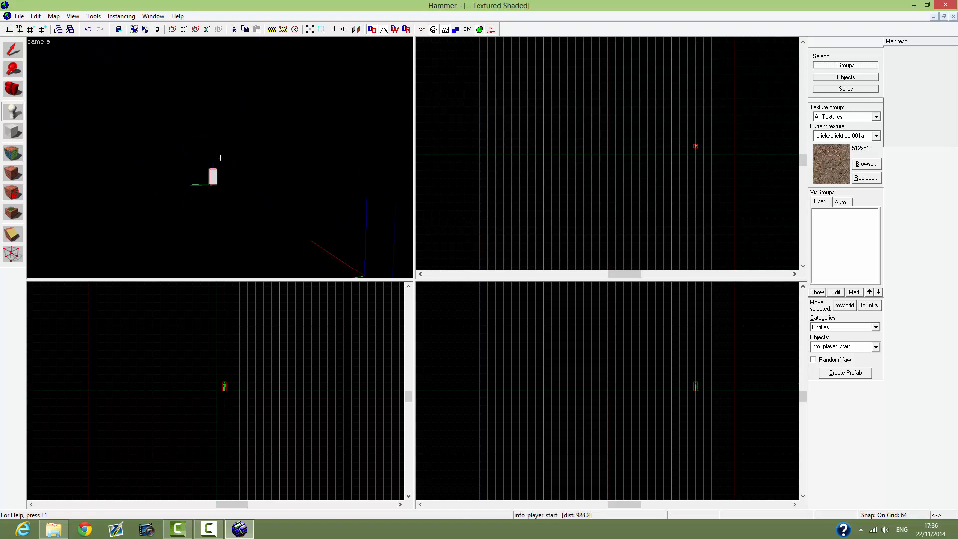
pyautogui.press('s')
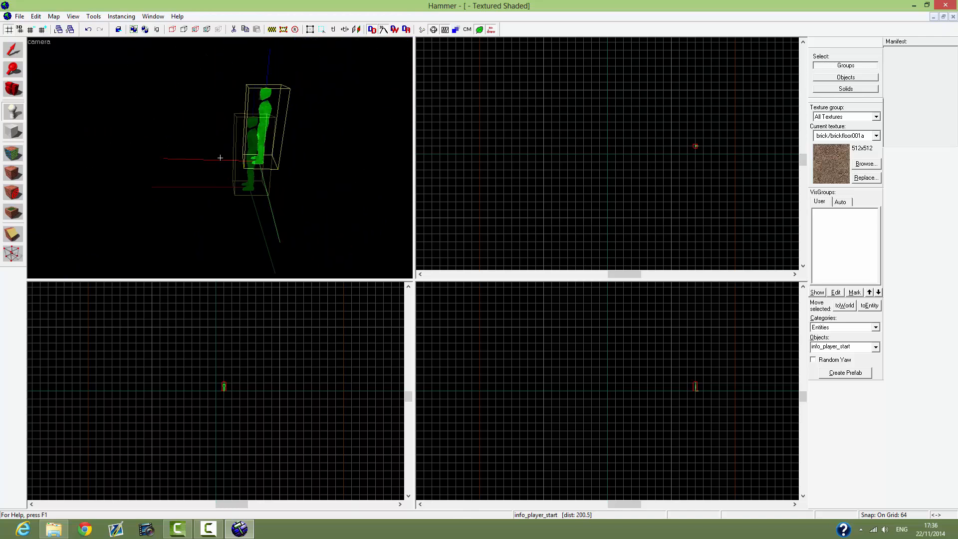
pyautogui.press('w')
pyautogui.press('s')
pyautogui.press('z')
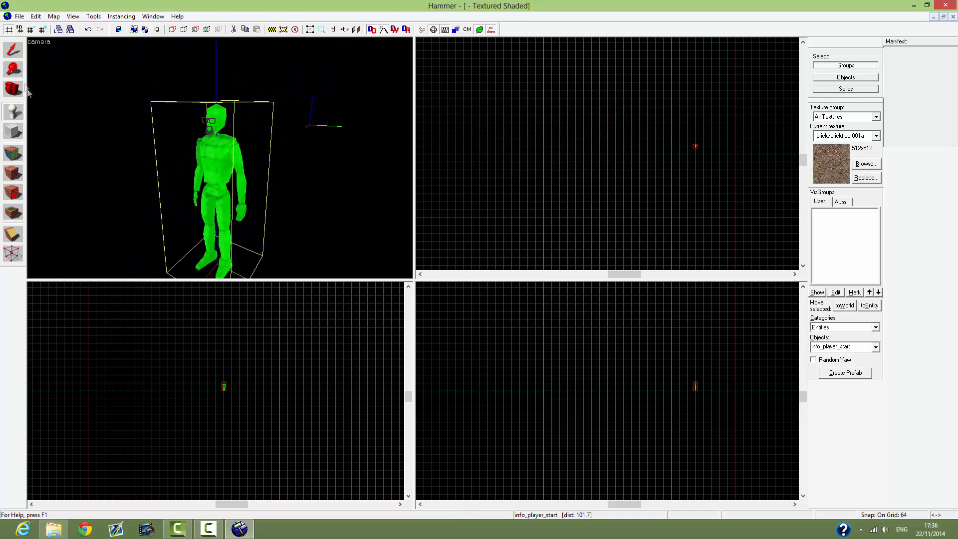
pyautogui.click(13, 50)
pyautogui.click(270, 219)
pyautogui.doubleClick(217, 167)
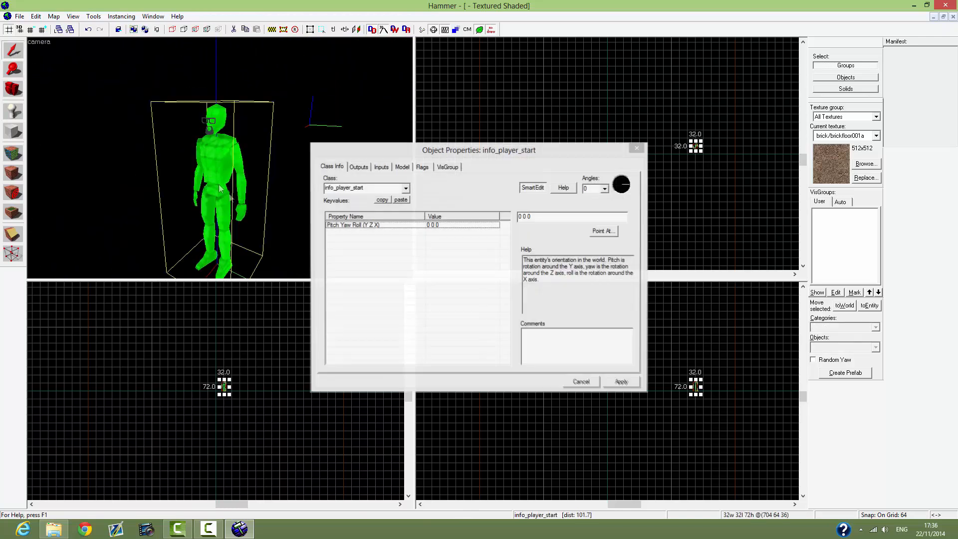
# Step: Change the entity's class to info_player_terrorist and apply the change
pyautogui.click(372, 187)
pyautogui.press('BackSpace')
pyautogui.press('BackSpace')
pyautogui.press('BackSpace')
pyautogui.press('BackSpace')
pyautogui.press('BackSpace')
pyautogui.write('t')
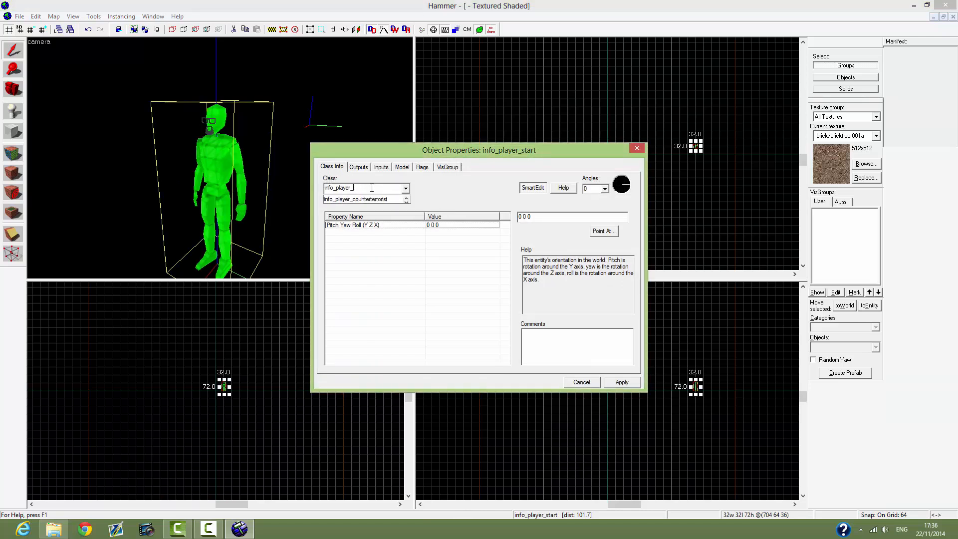
pyautogui.write('errost')
pyautogui.press('Return')
pyautogui.click(372, 187)
pyautogui.doubleClick(371, 189)
pyautogui.click(378, 188)
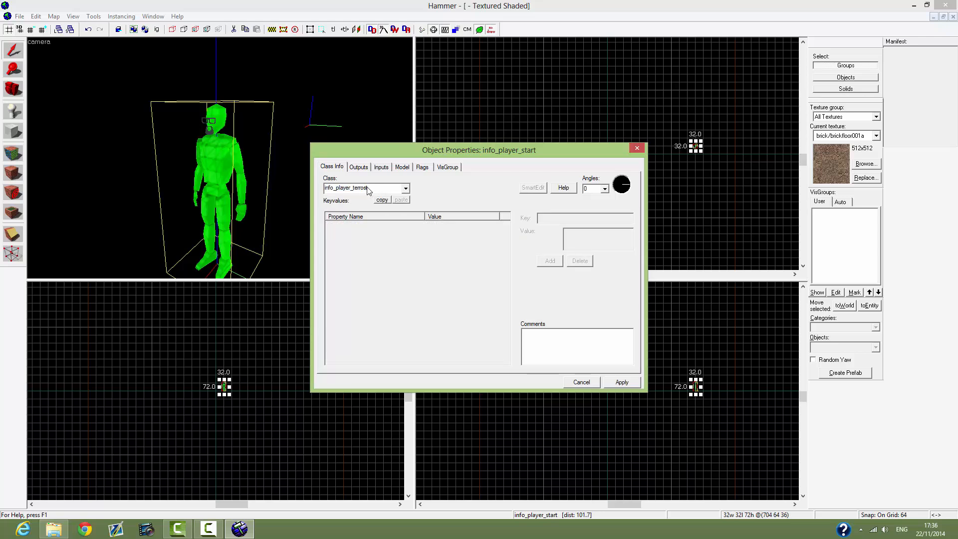
pyautogui.press('BackSpace')
pyautogui.press('BackSpace')
pyautogui.click(376, 200)
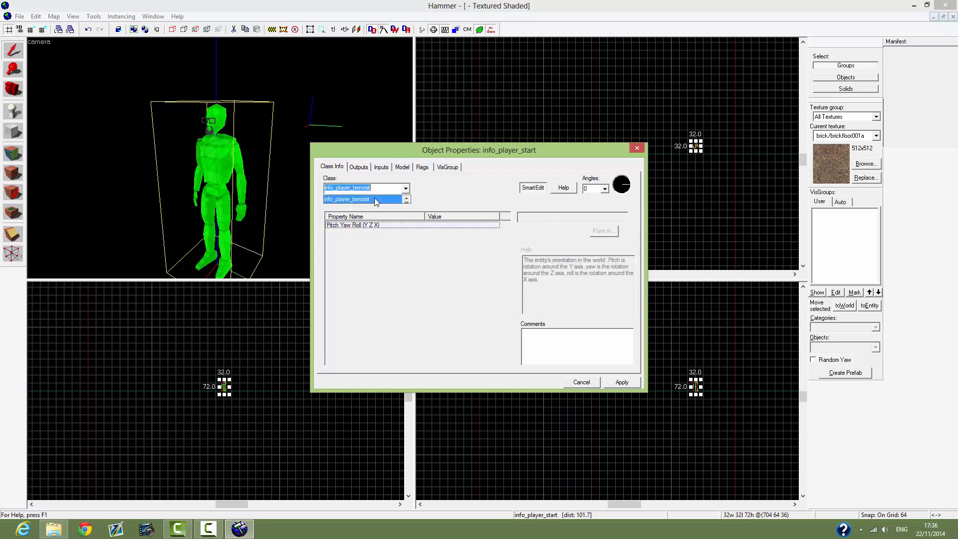
pyautogui.click(630, 381)
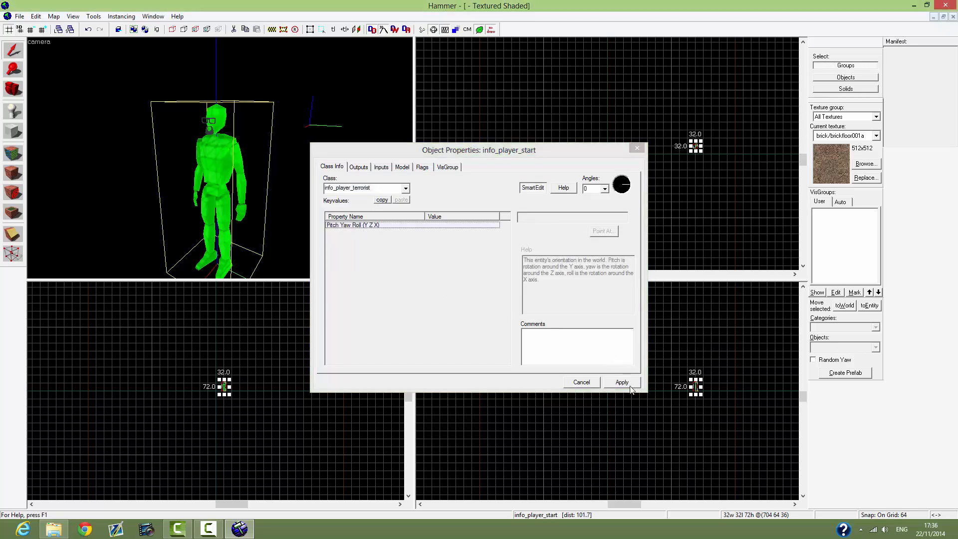
# Step: Examine the terrorist player model up close from the side and front in the camera view
pyautogui.press('w')
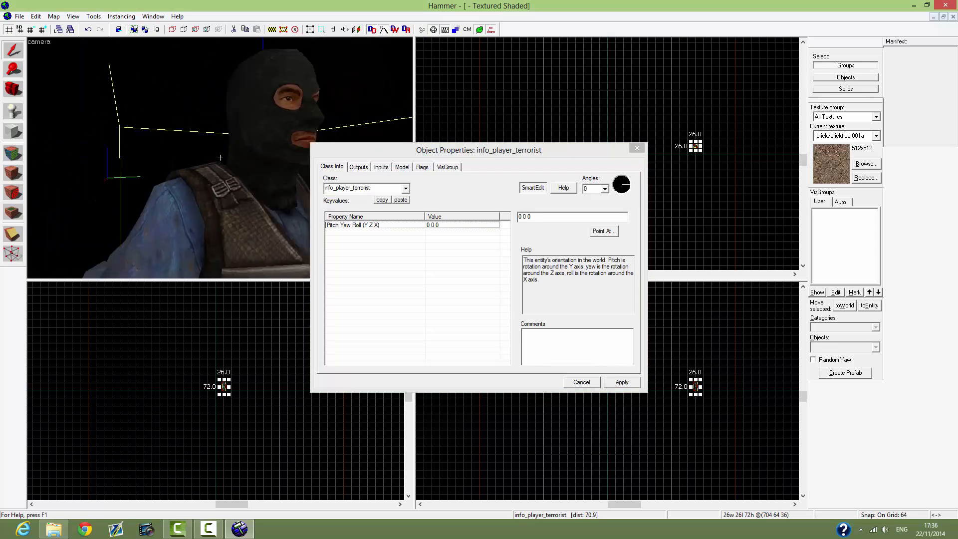
pyautogui.press('d')
pyautogui.press('d')
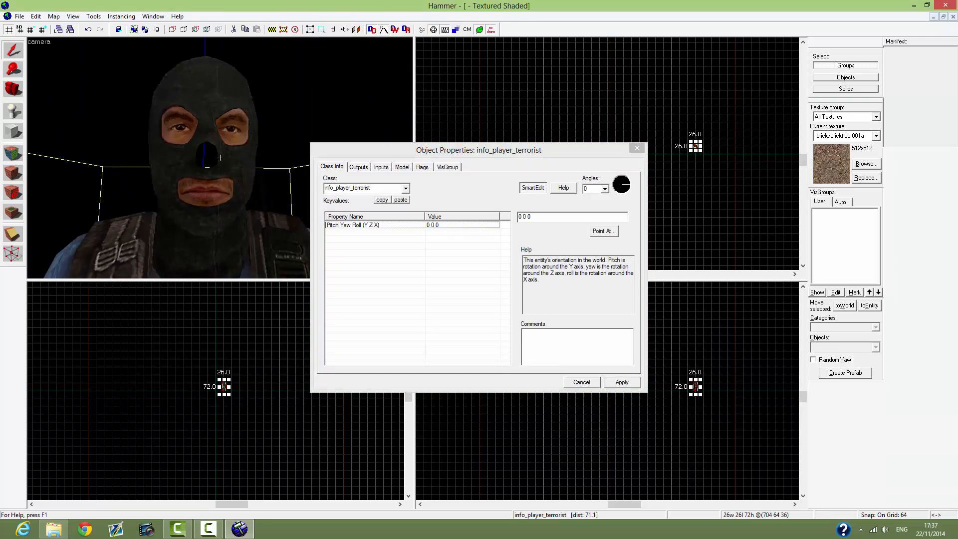
# Step: Change the selected terrorist entity's class to info_player_start and apply the change
pyautogui.press('d')
pyautogui.press('s')
pyautogui.press('z')
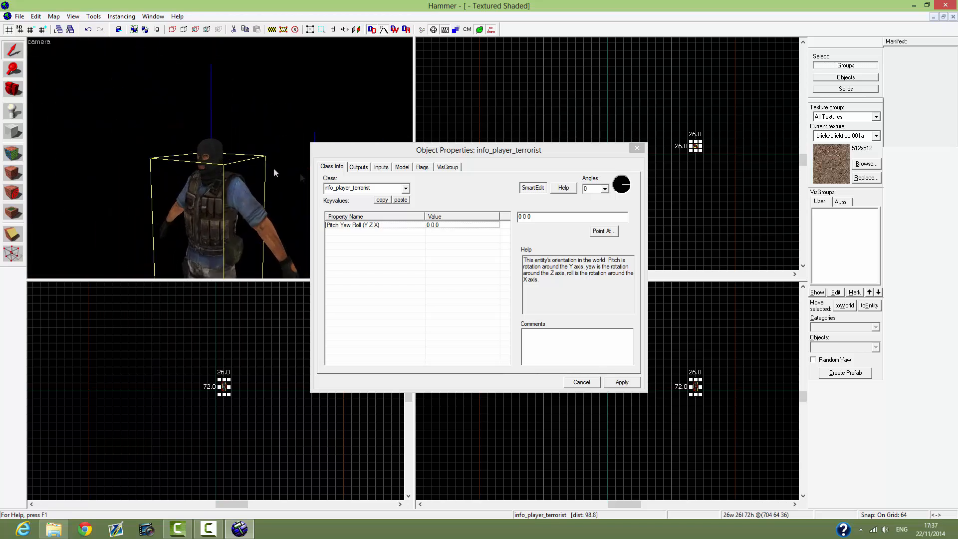
pyautogui.click(383, 190)
pyautogui.click(375, 186)
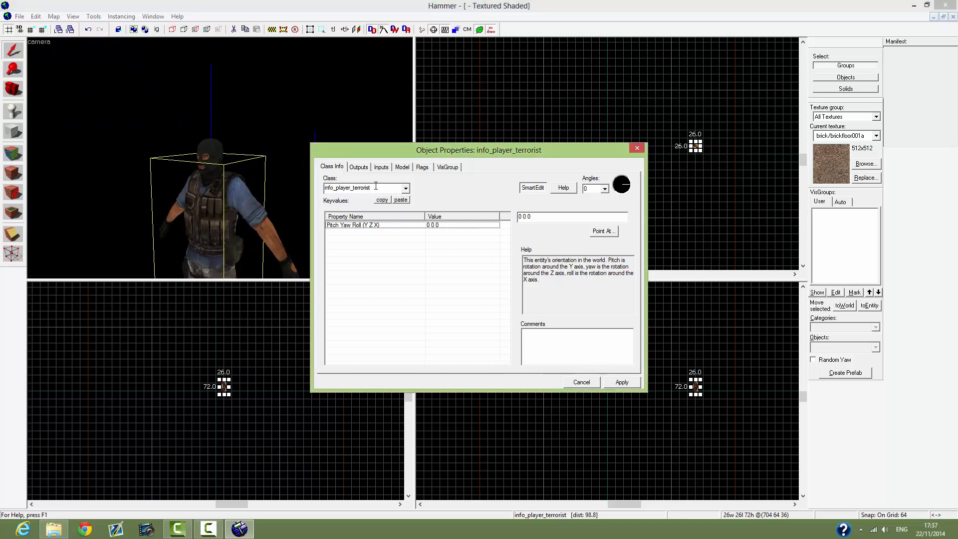
pyautogui.press('BackSpace')
pyautogui.press('BackSpace')
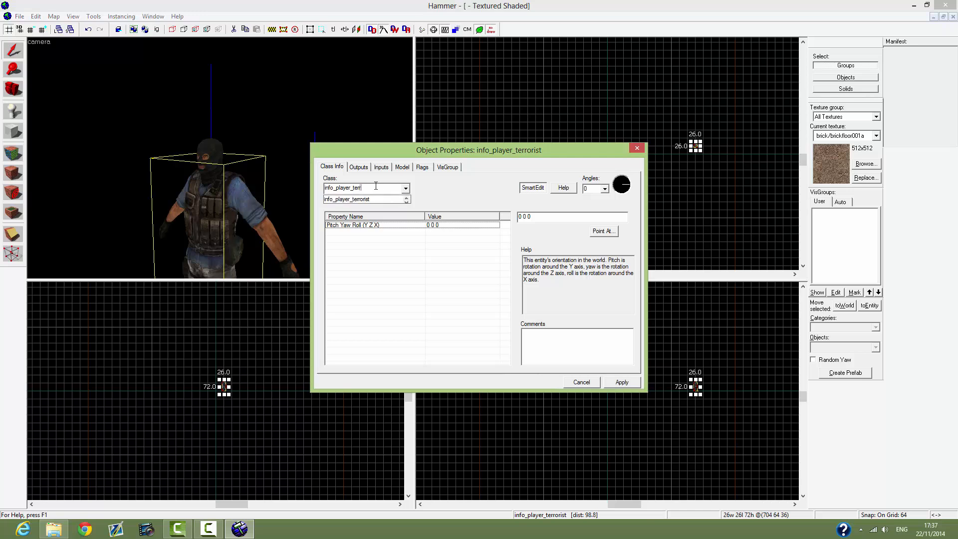
pyautogui.press('BackSpace')
pyautogui.press('BackSpace')
pyautogui.write('s')
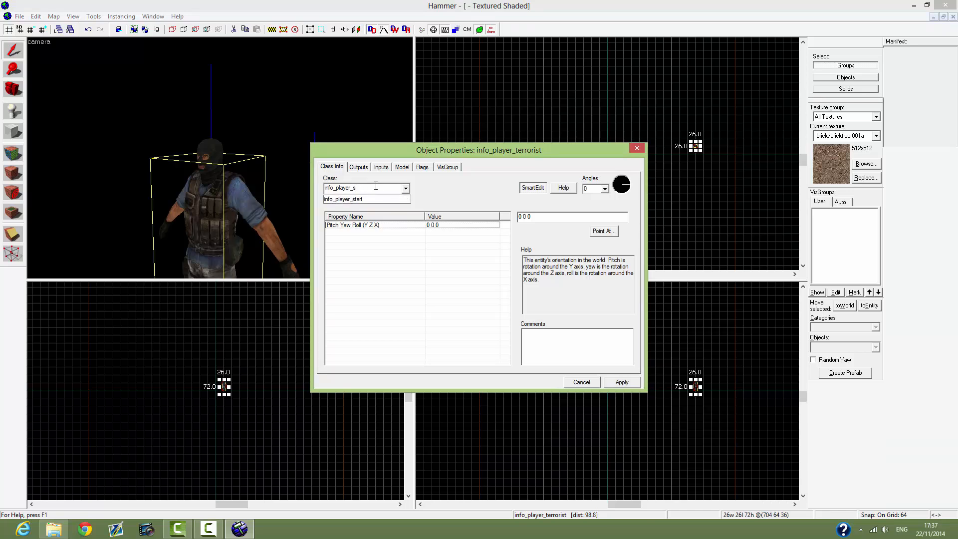
pyautogui.write('tart')
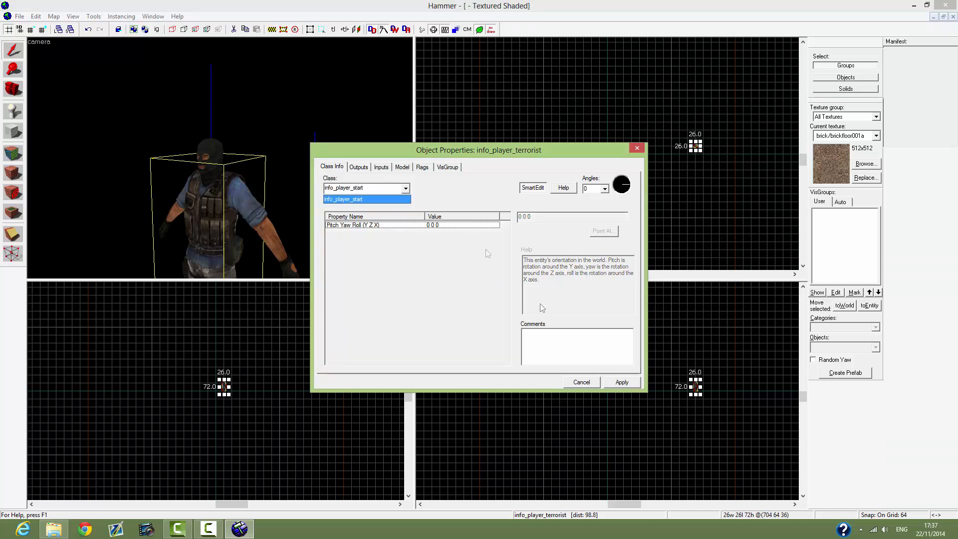
pyautogui.click(392, 199)
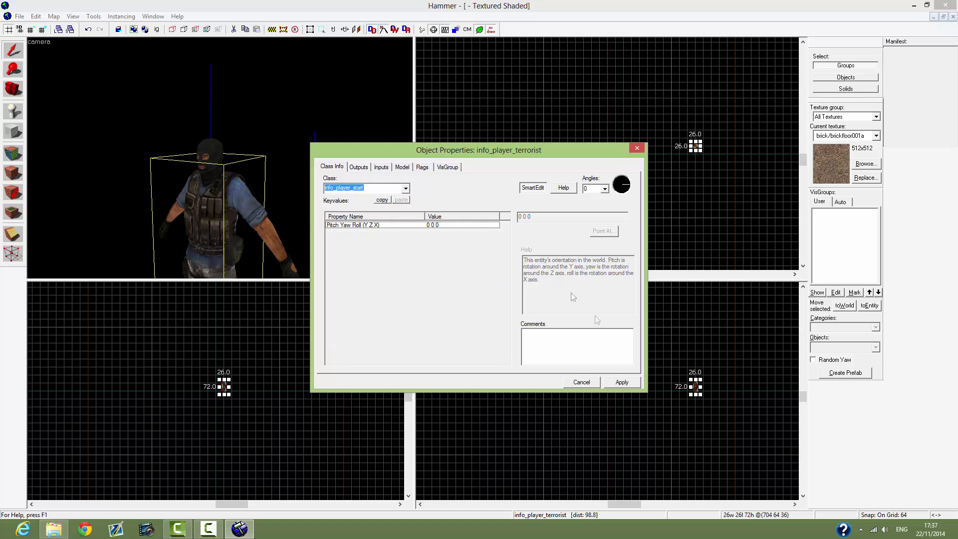
pyautogui.click(622, 382)
# Step: Close the object properties and delete the player start entity from the map
pyautogui.click(636, 150)
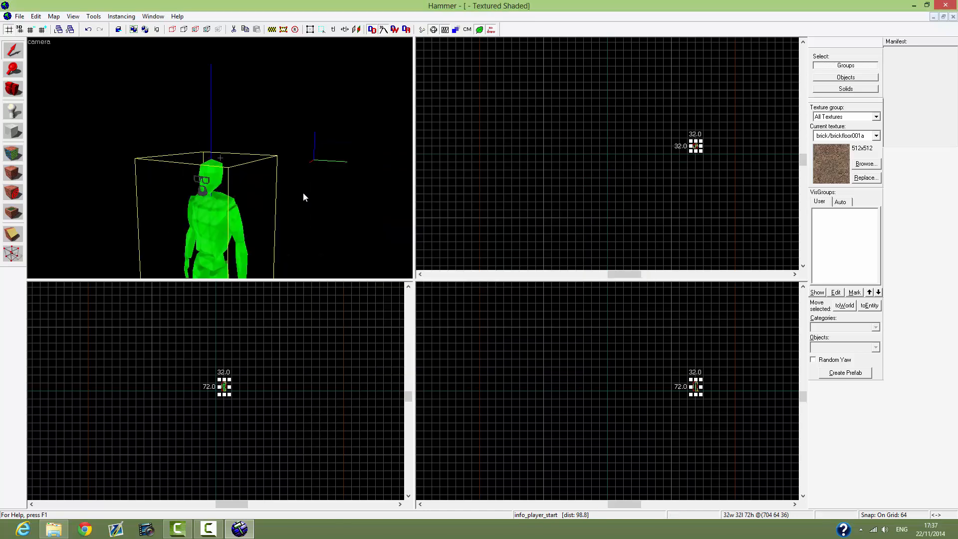
pyautogui.scroll(-3, 299, 192)
pyautogui.press('Delete')
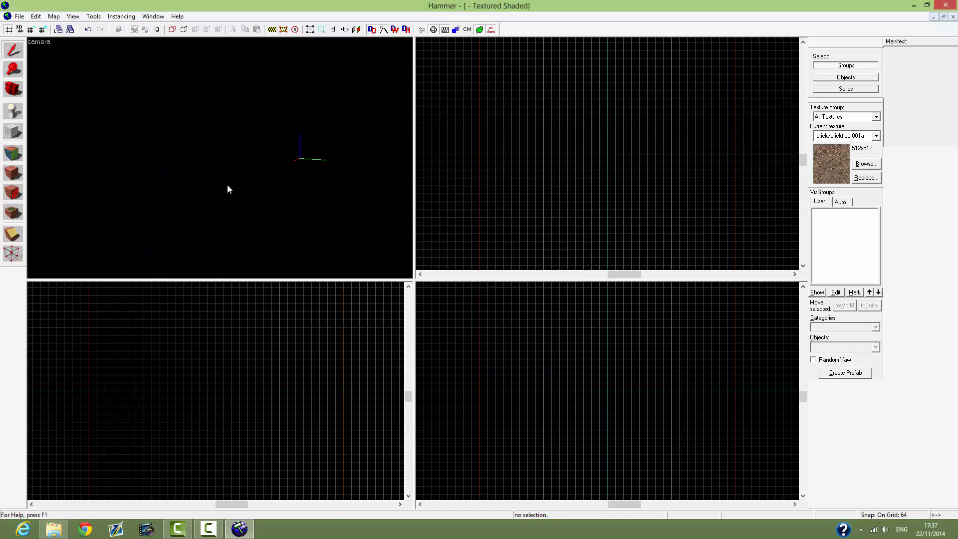
# Step: Fly the camera around the empty map and view the origin axes from different angles
pyautogui.press('z')
pyautogui.press('w')
pyautogui.press('d')
pyautogui.press('a')
pyautogui.press('s')
pyautogui.press('z')
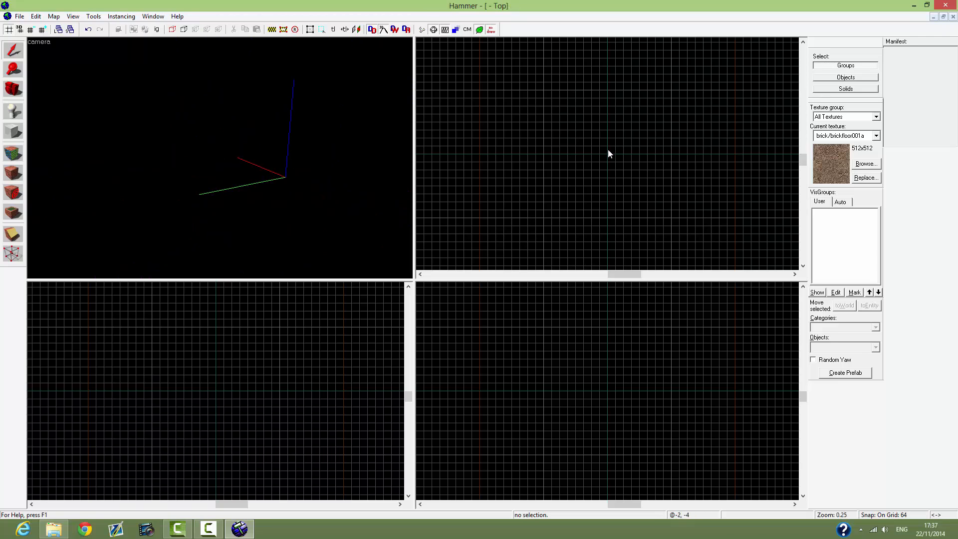
pyautogui.press('z')
pyautogui.press('w')
pyautogui.press('w')
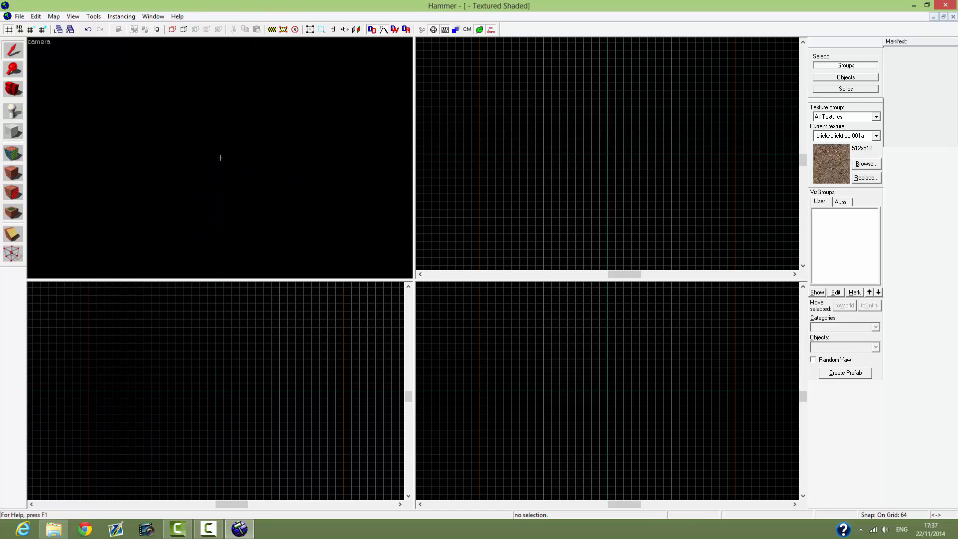
pyautogui.press('w')
pyautogui.press('w')
pyautogui.press('w')
pyautogui.press('d')
pyautogui.press('w')
pyautogui.press('w')
pyautogui.press('a')
# Step: Look over the available brick textures in the texture browser and close it
pyautogui.click(865, 163)
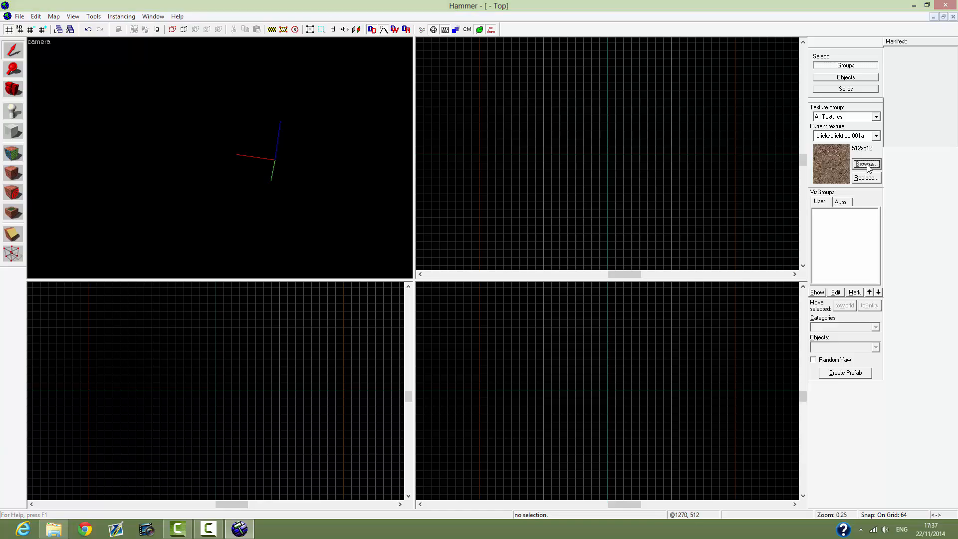
pyautogui.press('Escape')
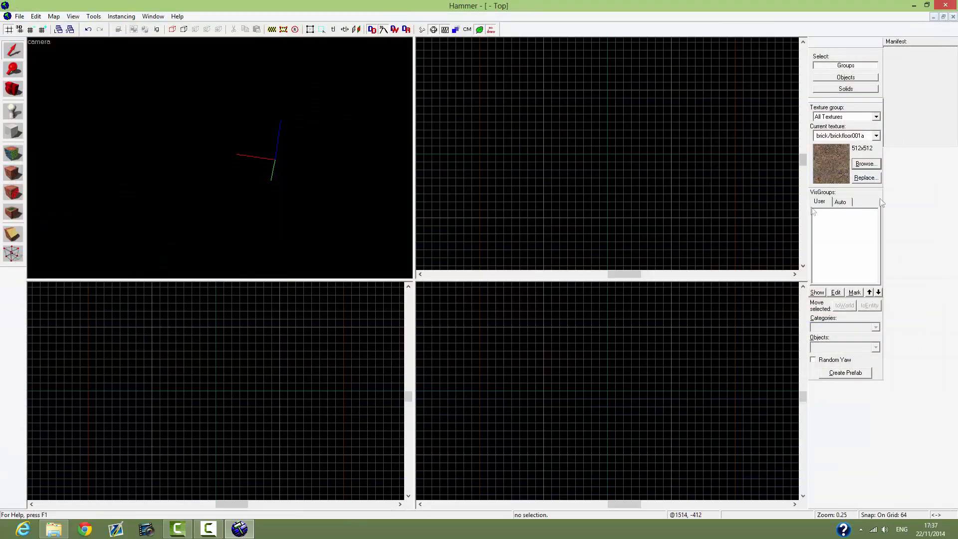
pyautogui.click(866, 165)
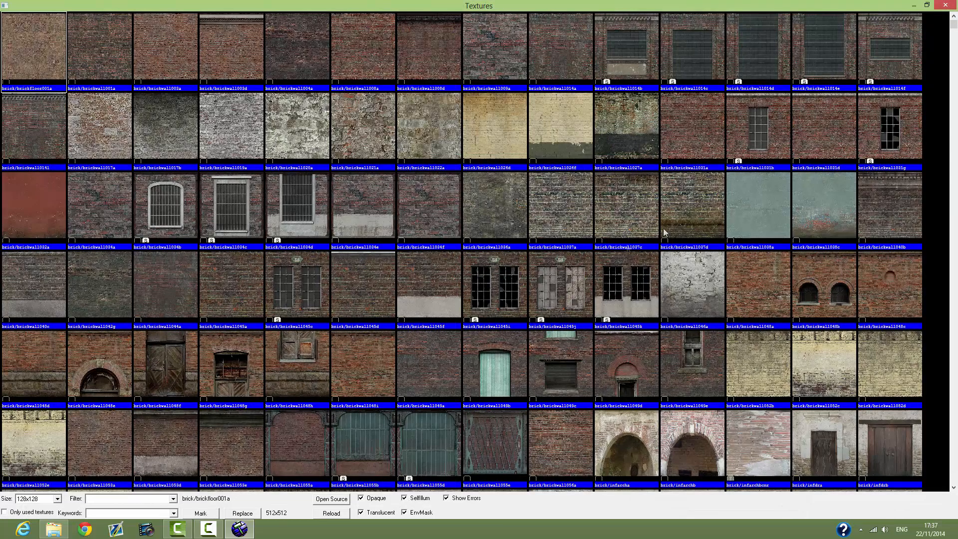
pyautogui.click(947, 5)
# Step: Filter the textures by carpet and choose props/carpetfloor001a as the current texture
pyautogui.click(863, 164)
pyautogui.click(58, 498)
pyautogui.click(104, 499)
pyautogui.click(60, 499)
pyautogui.click(59, 500)
pyautogui.click(156, 498)
pyautogui.press('Return')
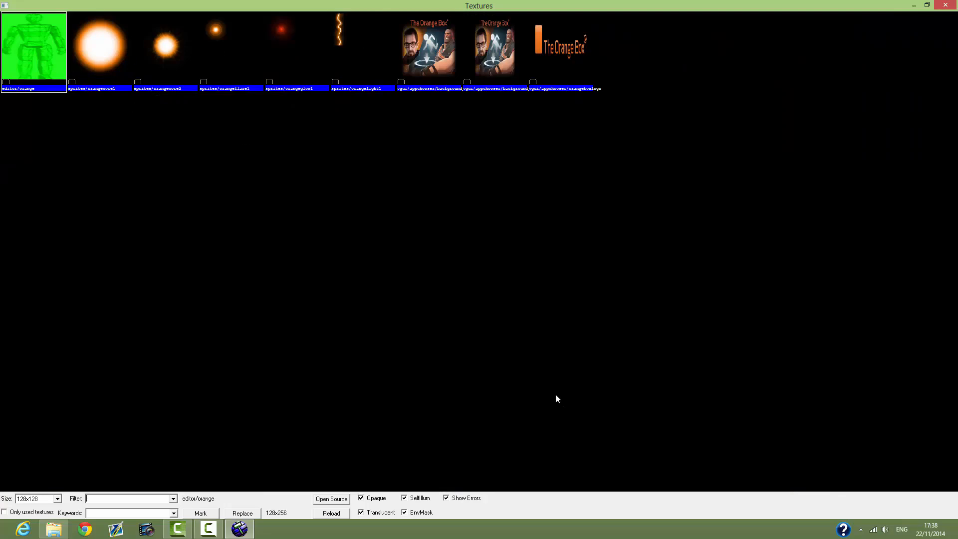
pyautogui.write('carpet')
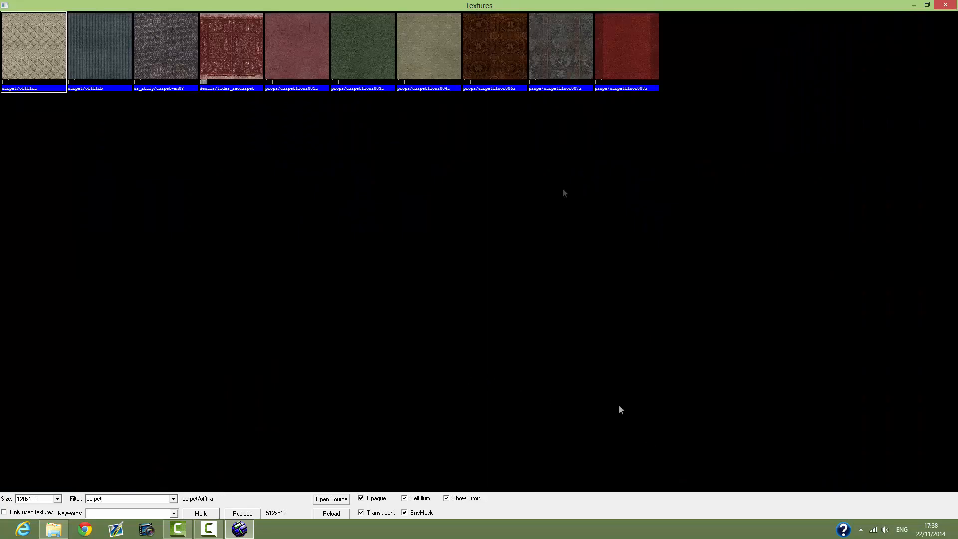
pyautogui.doubleClick(310, 48)
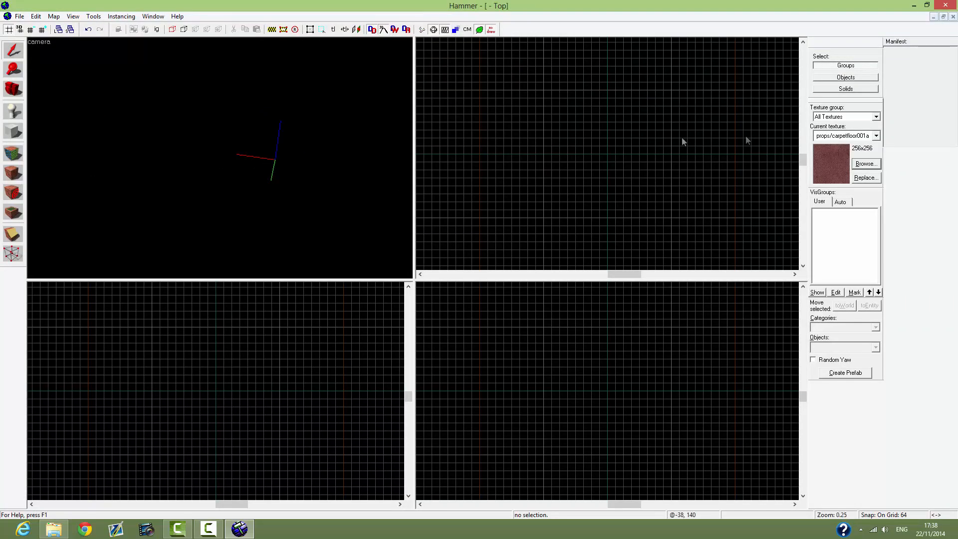
# Step: Create a 1024 by 1024 unit block, 72 units high, centred on the origin in the top view
pyautogui.click(19, 129)
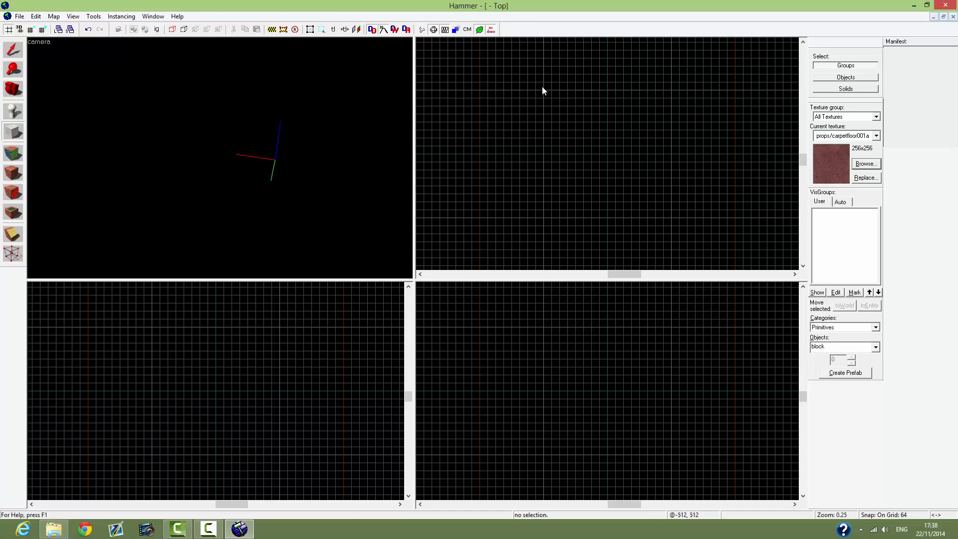
pyautogui.moveTo(544, 95); pyautogui.dragTo(660, 223)
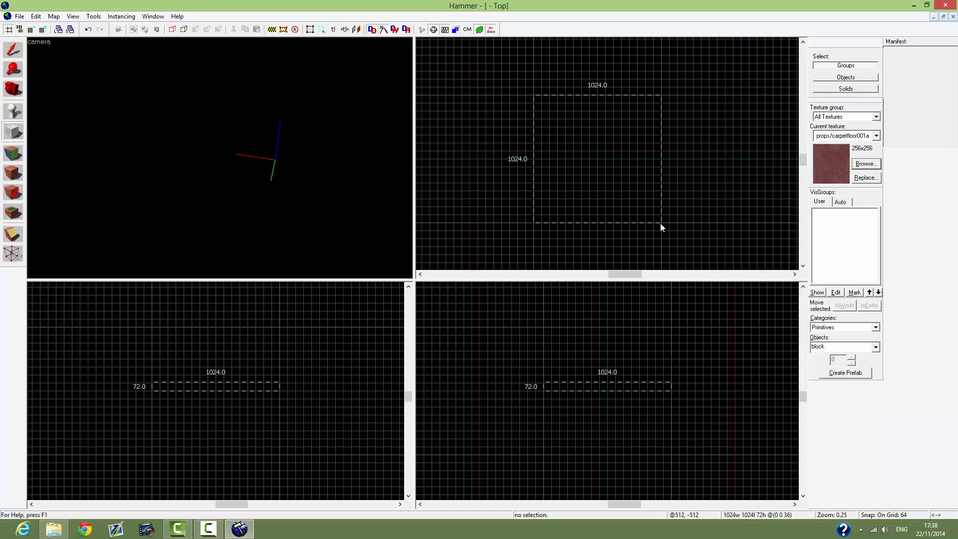
pyautogui.moveTo(660, 223); pyautogui.dragTo(660, 223)
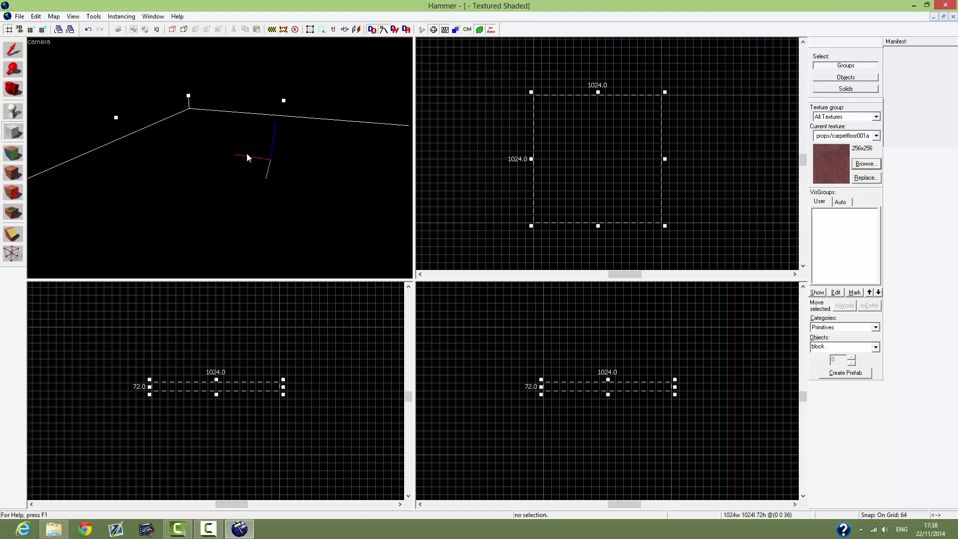
pyautogui.press('Return')
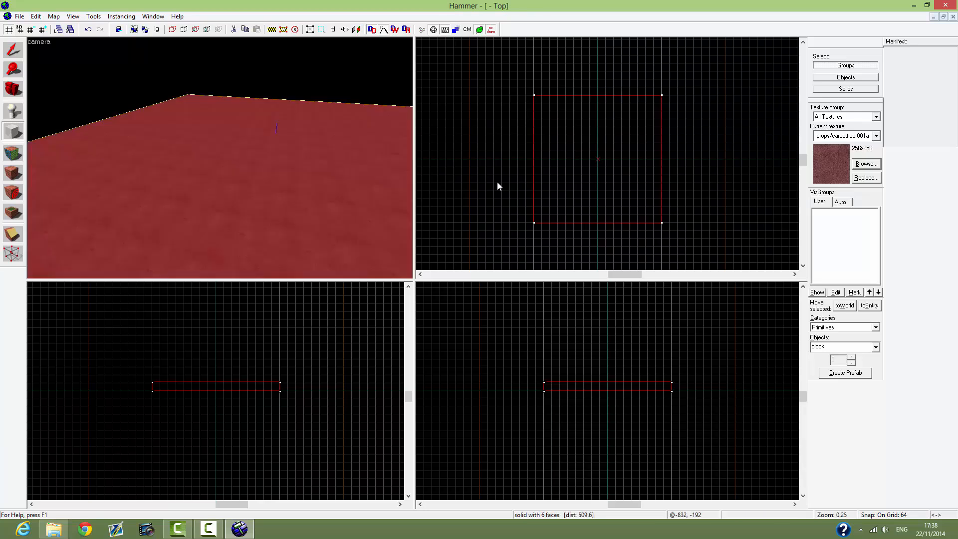
# Step: Select the carpet block and move it 128 units straight down in the right view, centring it at 0 0 -92
pyautogui.press('z')
pyautogui.press('w')
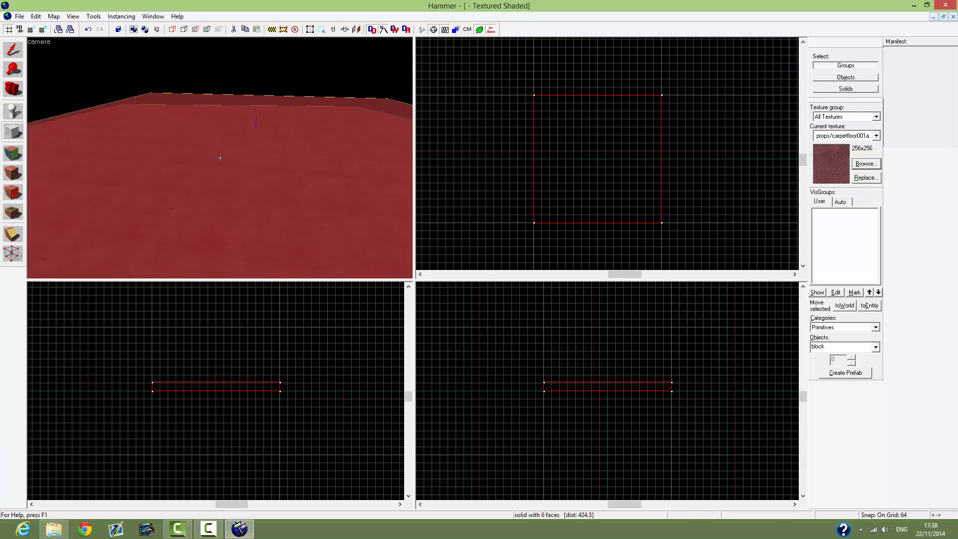
pyautogui.press('s')
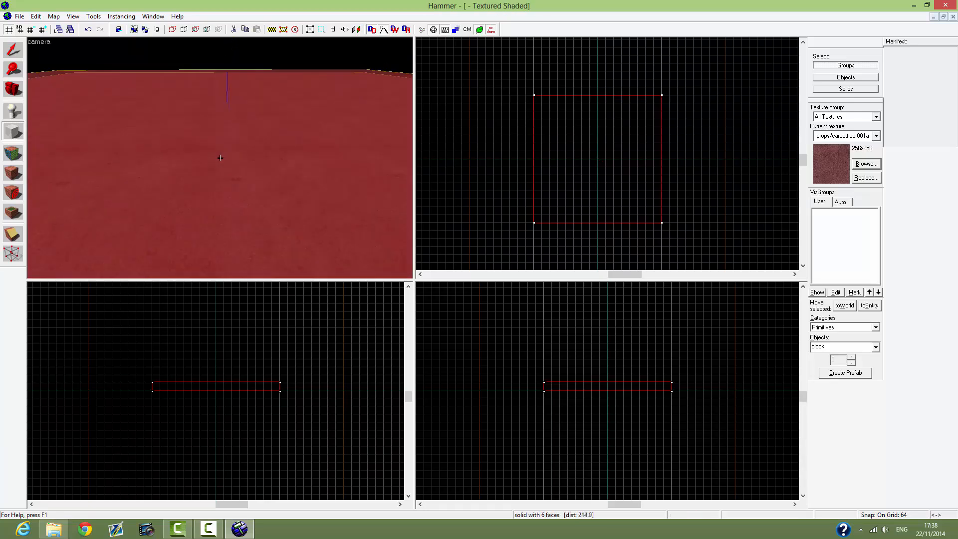
pyautogui.press('w')
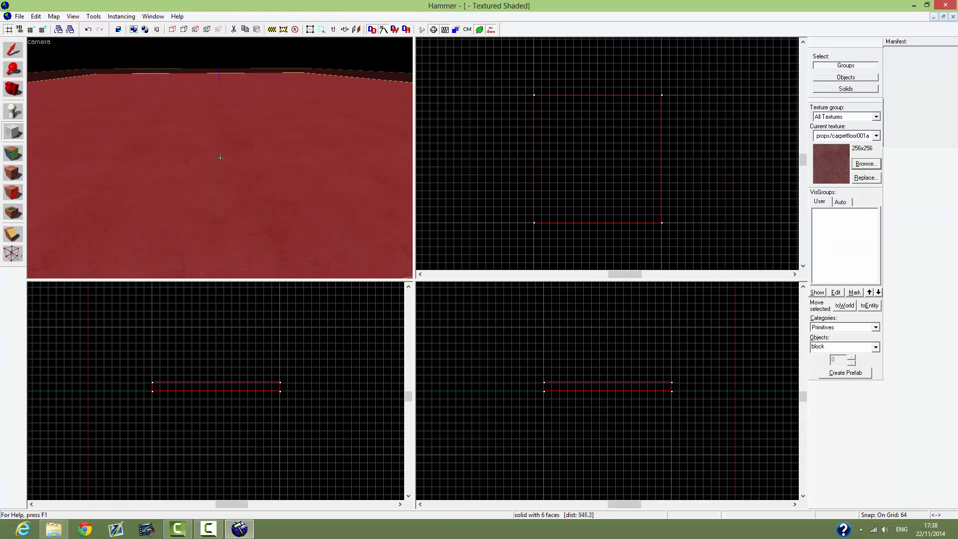
pyautogui.press('s')
pyautogui.press('z')
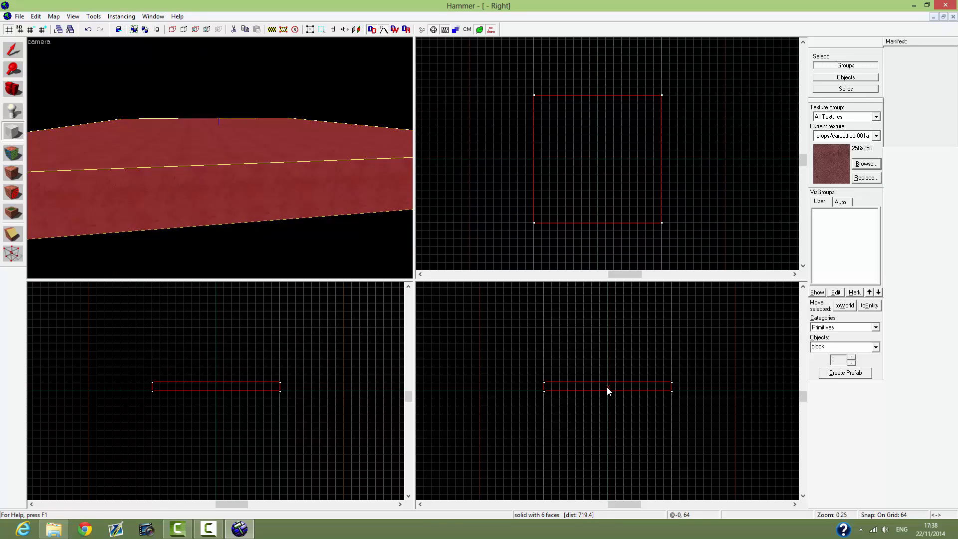
pyautogui.hotkey('shift', 's')
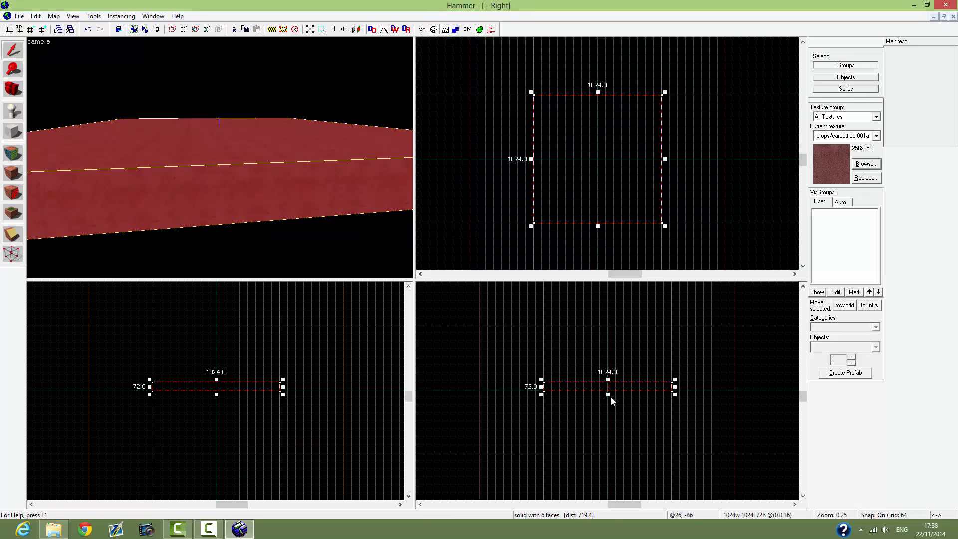
pyautogui.moveTo(607, 389); pyautogui.dragTo(607, 405)
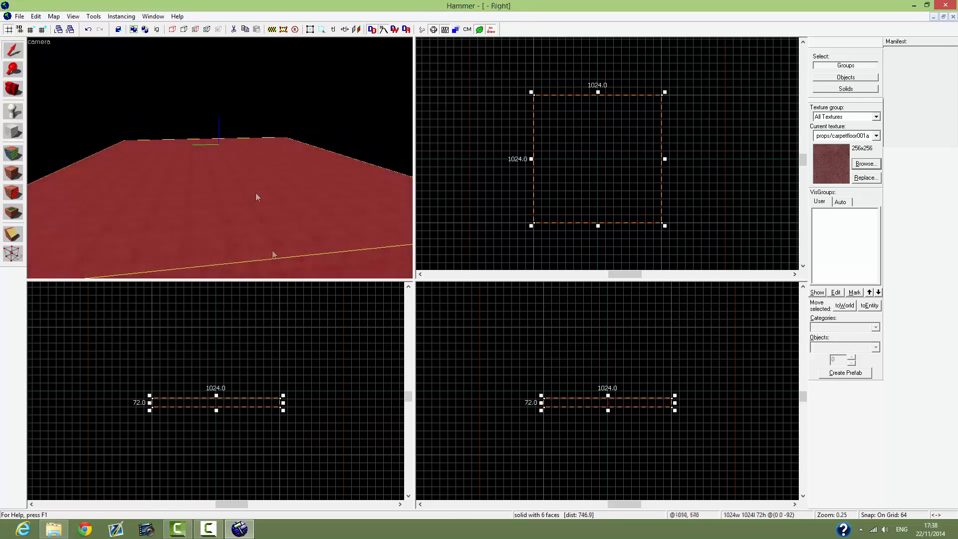
# Step: Refine the snap grid to 16 units
pyautogui.press('w')
pyautogui.press('s')
pyautogui.press('s')
pyautogui.press('z')
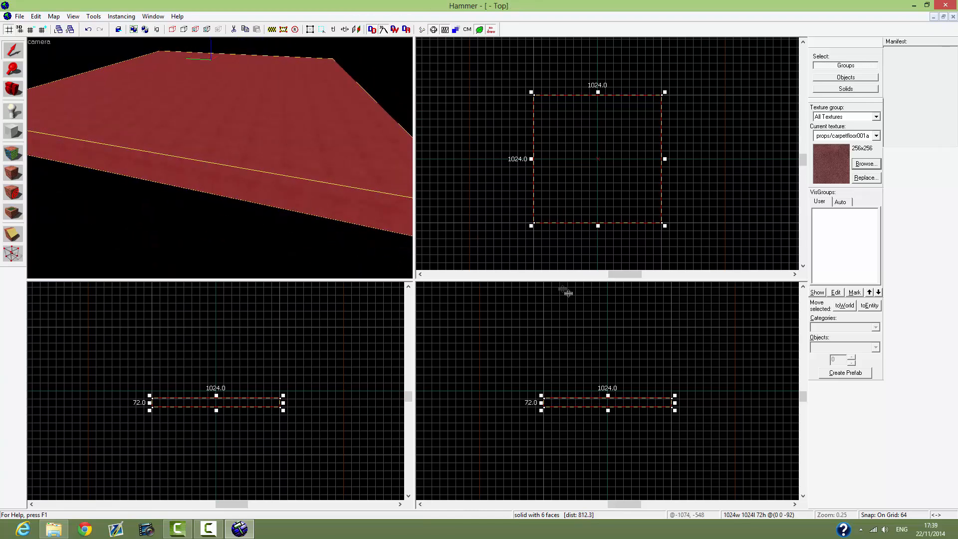
pyautogui.press('z')
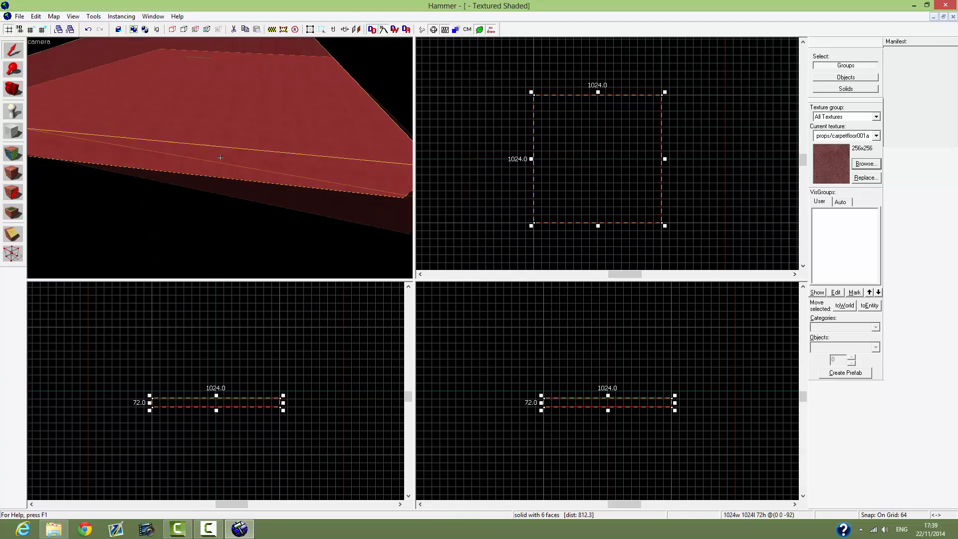
pyautogui.press('z')
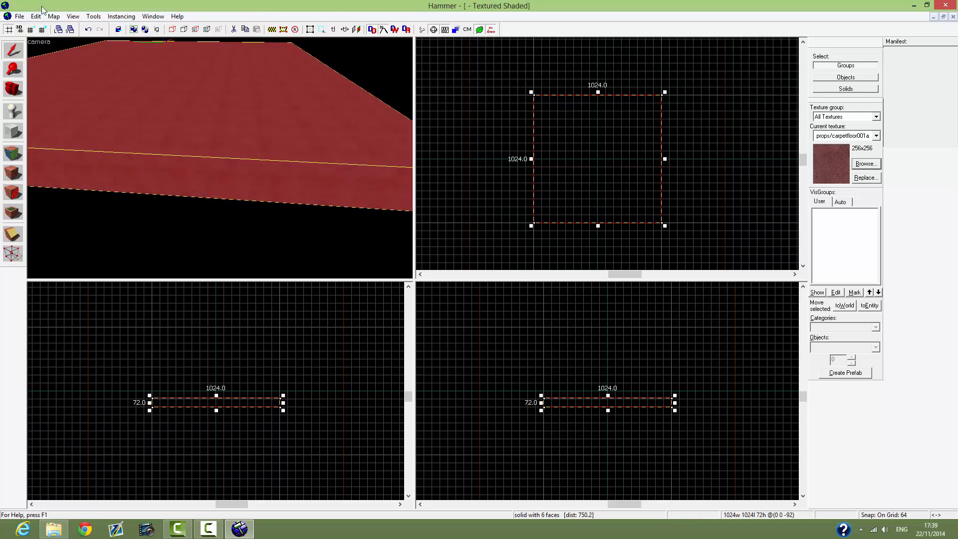
pyautogui.click(31, 29)
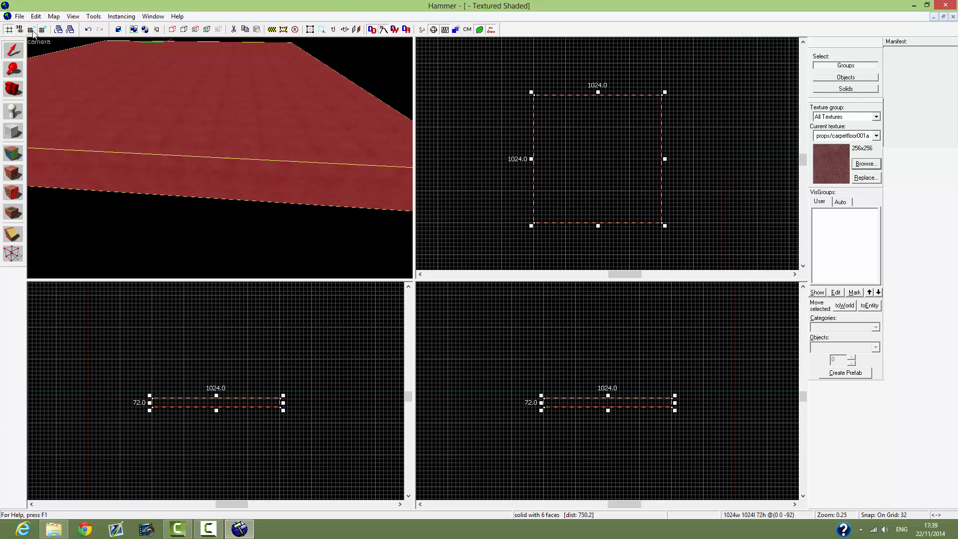
pyautogui.click(31, 29)
pyautogui.click(30, 30)
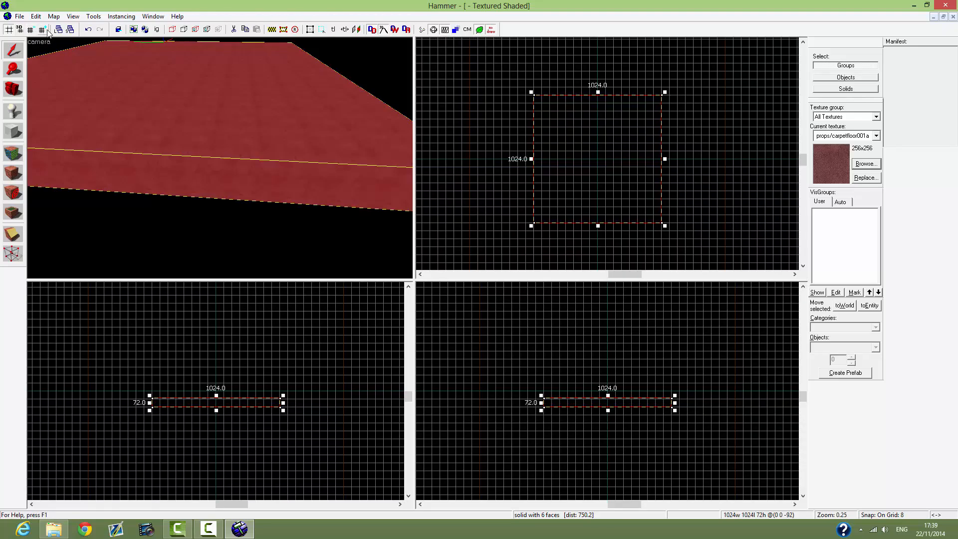
pyautogui.click(43, 30)
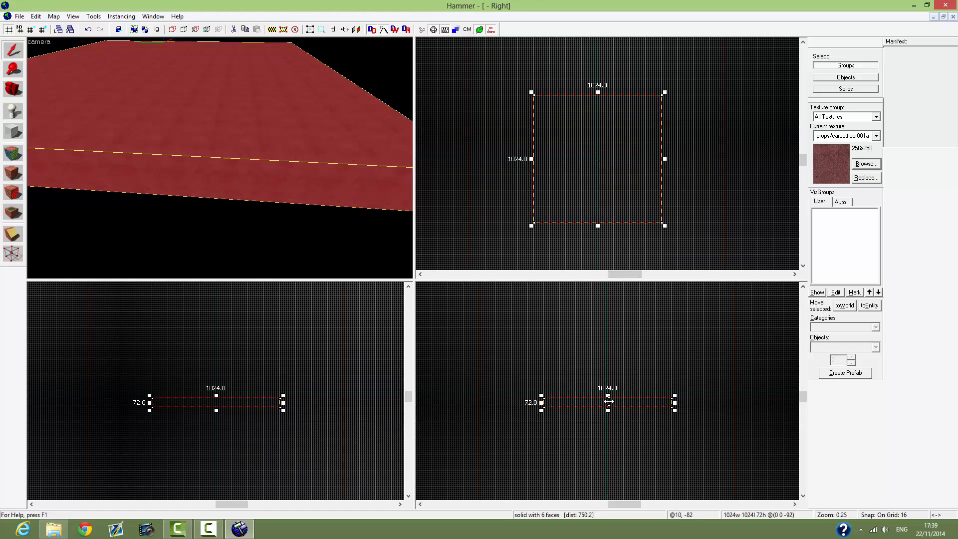
# Step: Reduce the grid snap to 4 units for finer work on the carpet block in the right view
pyautogui.scroll(6, 618, 409)
pyautogui.scroll(3, 506, 376)
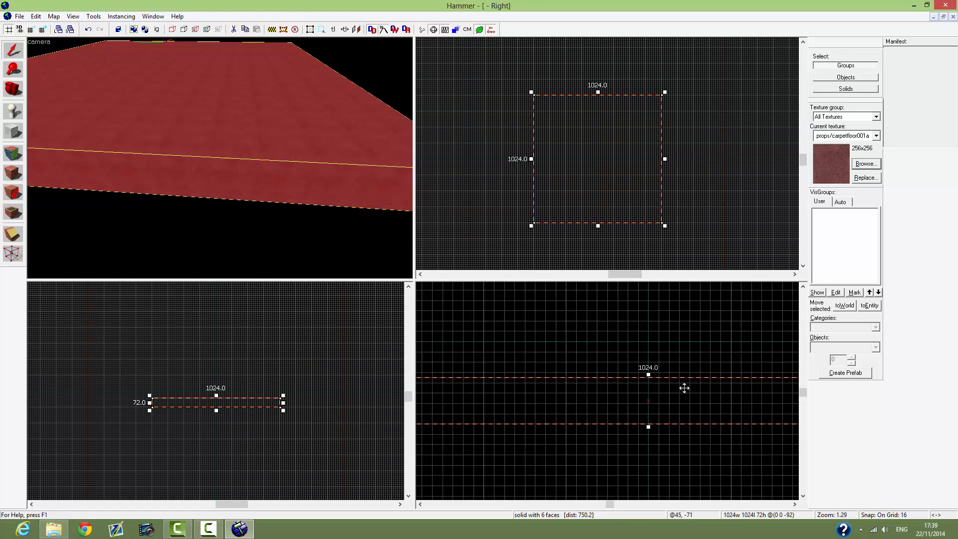
pyautogui.scroll(2, 743, 408)
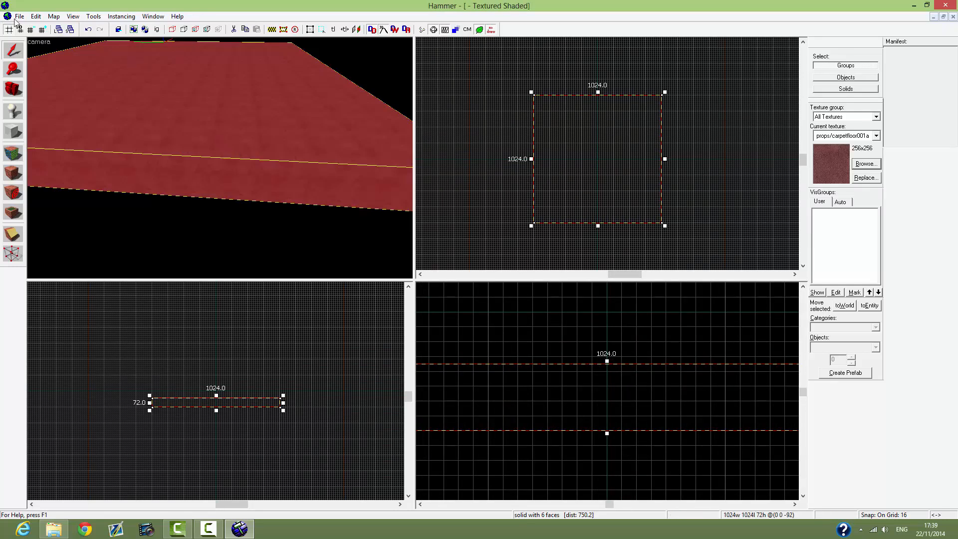
pyautogui.click(30, 30)
pyautogui.click(31, 29)
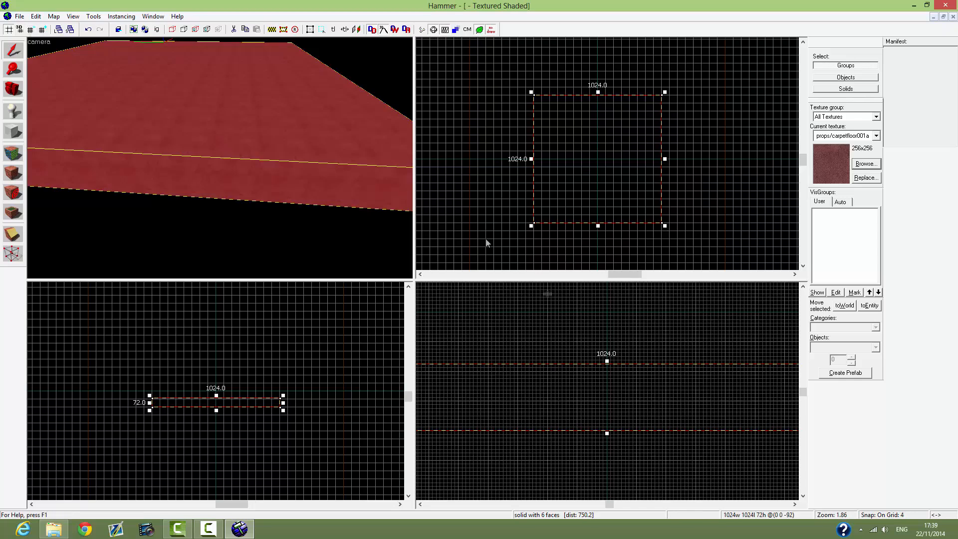
# Step: Reduce the grid snap to 1 unit
pyautogui.scroll(2, 624, 376)
pyautogui.scroll(1, 606, 366)
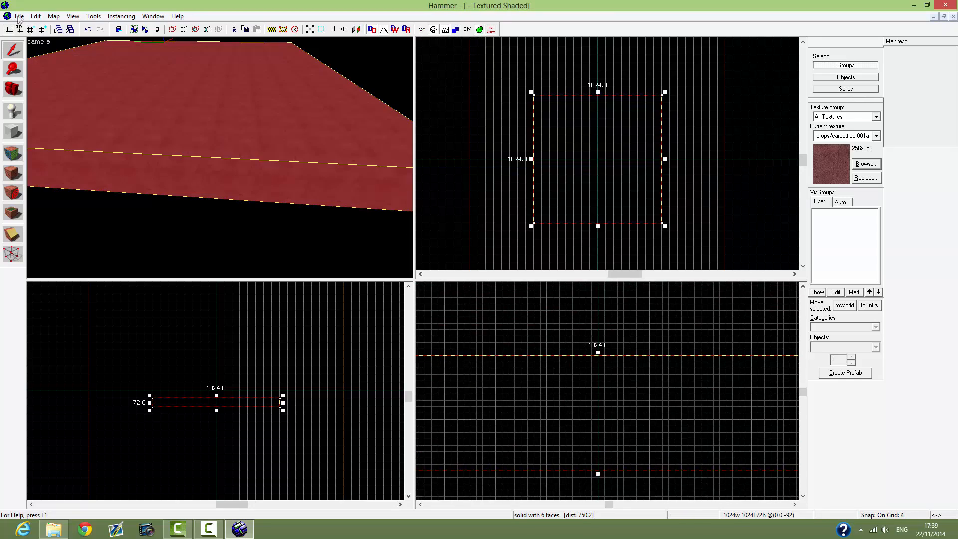
pyautogui.click(31, 30)
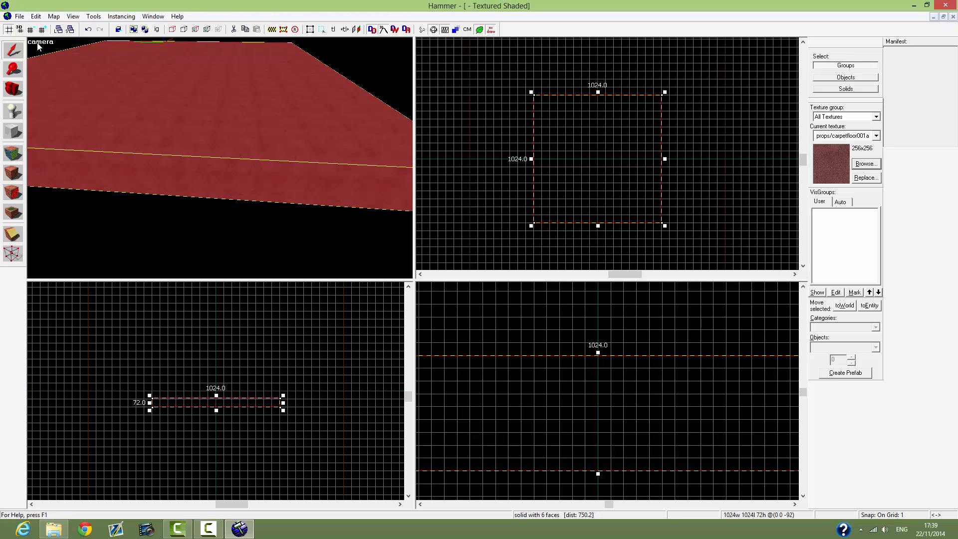
pyautogui.scroll(4, 706, 405)
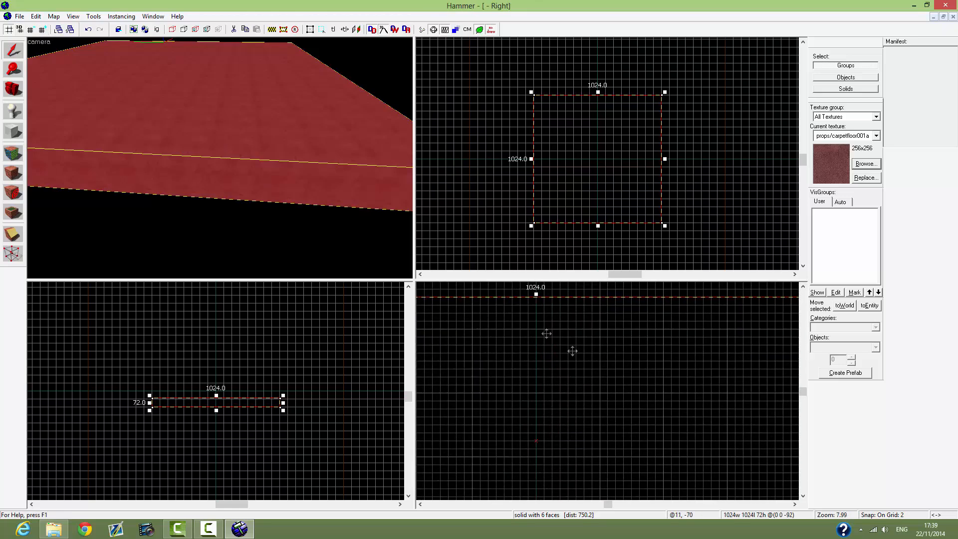
pyautogui.click(33, 32)
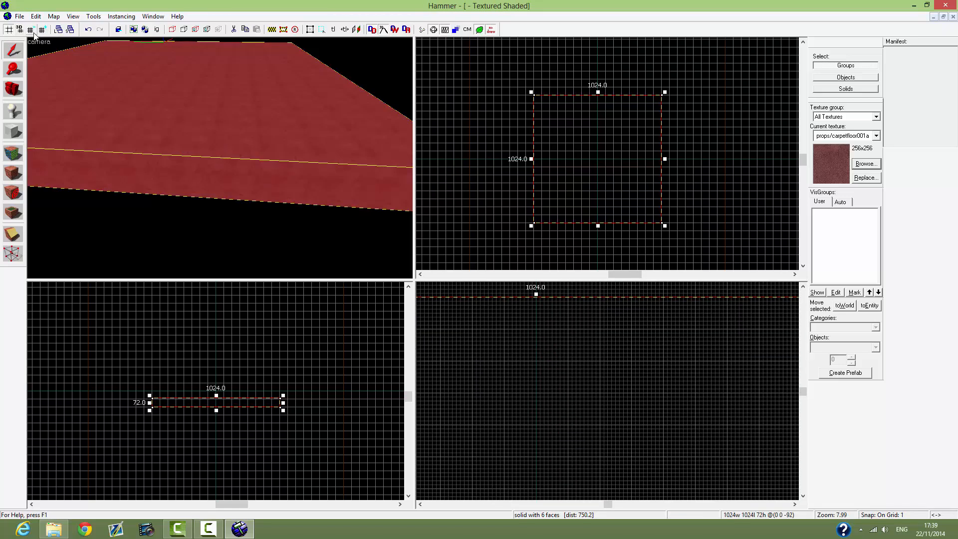
pyautogui.scroll(-6, 582, 374)
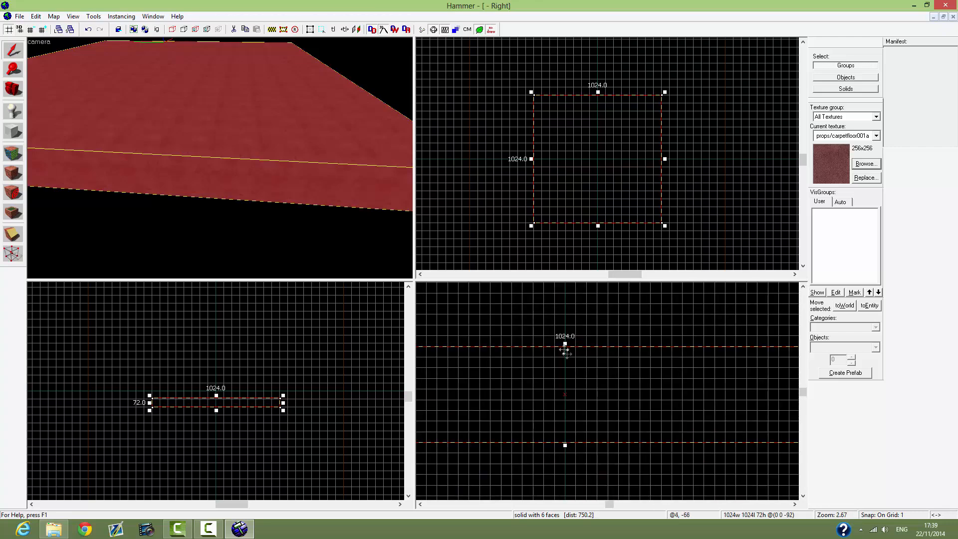
# Step: Lower the carpet block's upper face in the right view to make it 26 units high, and check it in the 3D view
pyautogui.scroll(-10, 576, 369)
pyautogui.scroll(1, 578, 368)
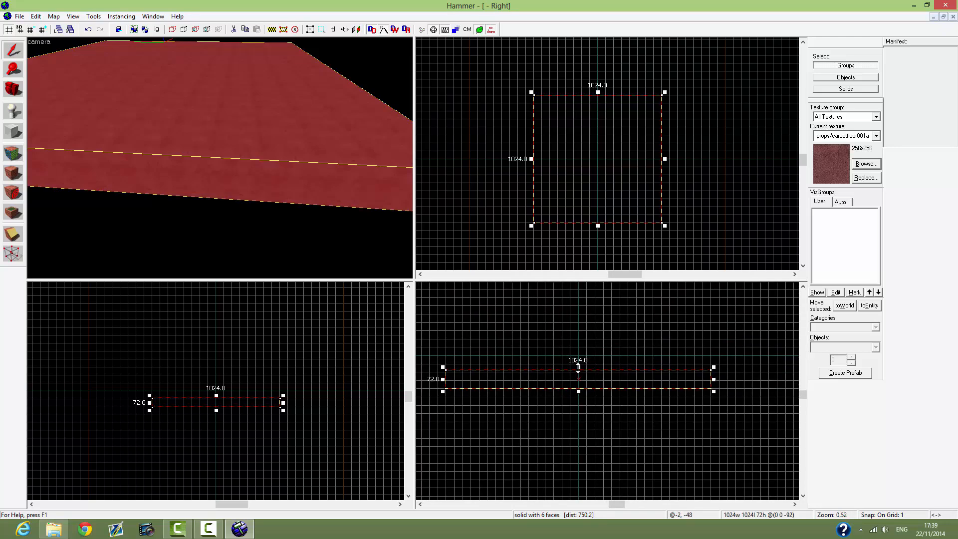
pyautogui.moveTo(578, 371); pyautogui.dragTo(580, 380)
pyautogui.press('z')
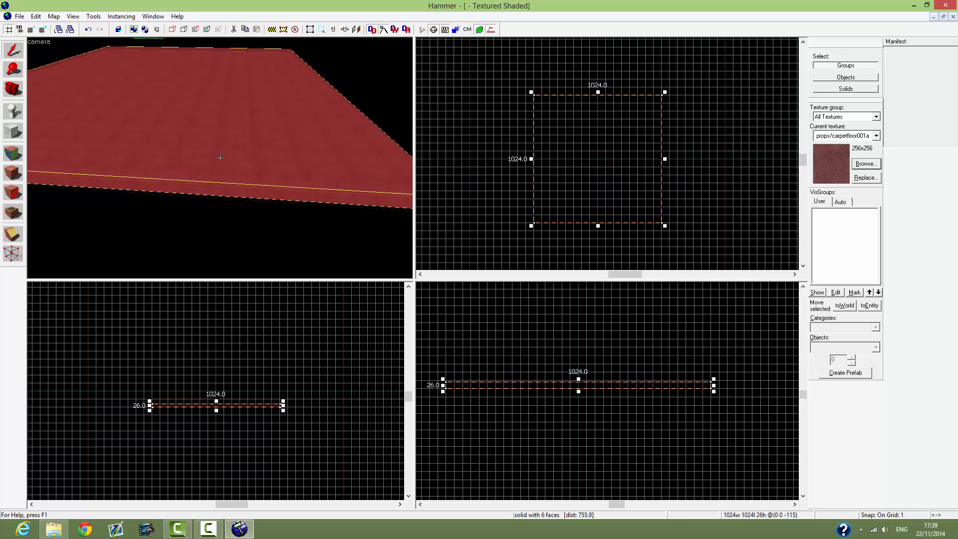
pyautogui.press('s')
pyautogui.press('w')
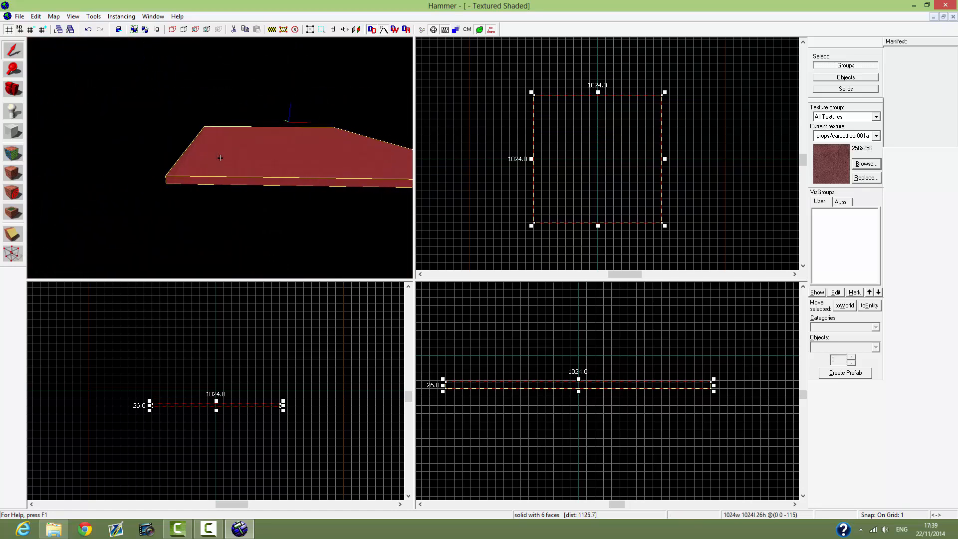
pyautogui.press('z')
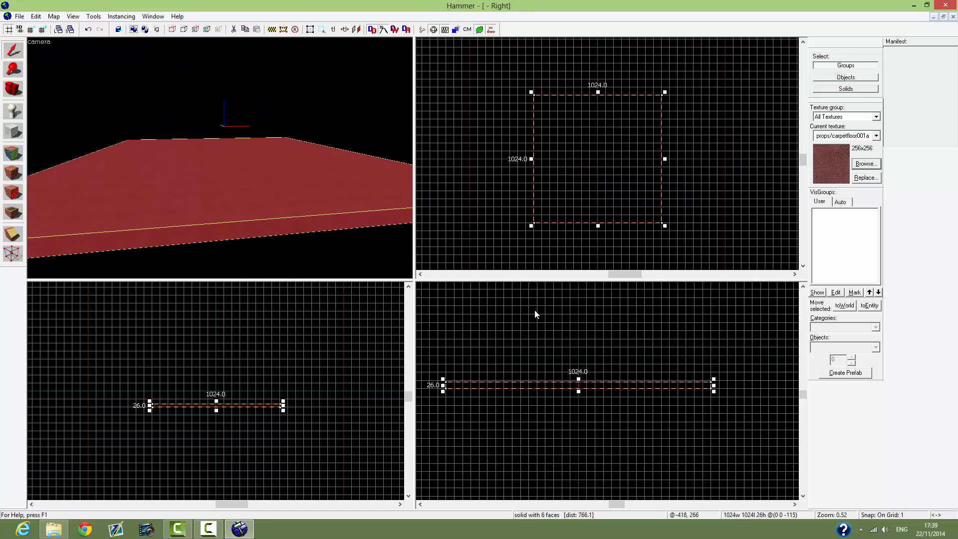
# Step: Move the carpet block up in the right view, centring it at 2 0 -36, and coarsen the grid snap to 32 units
pyautogui.moveTo(577, 386); pyautogui.dragTo(578, 365)
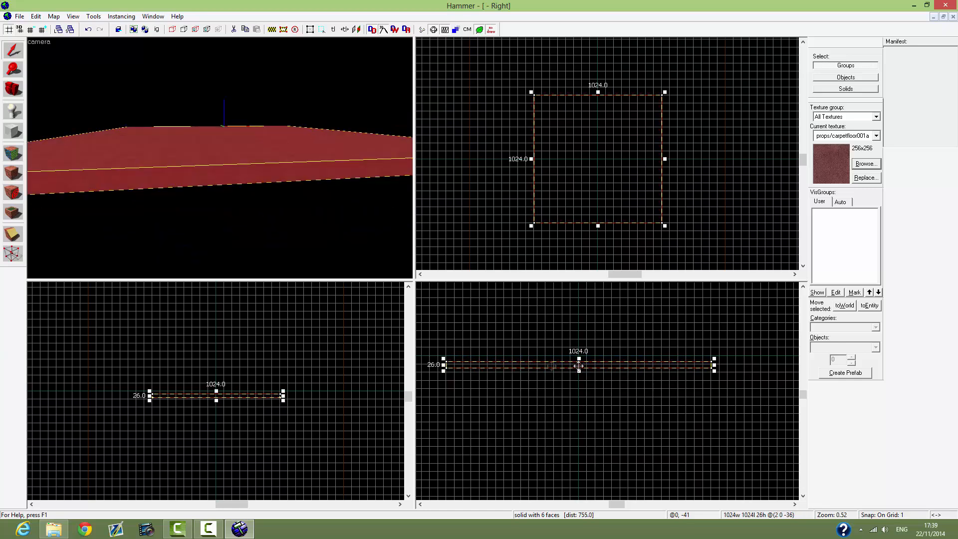
pyautogui.click(43, 29)
pyautogui.click(43, 29)
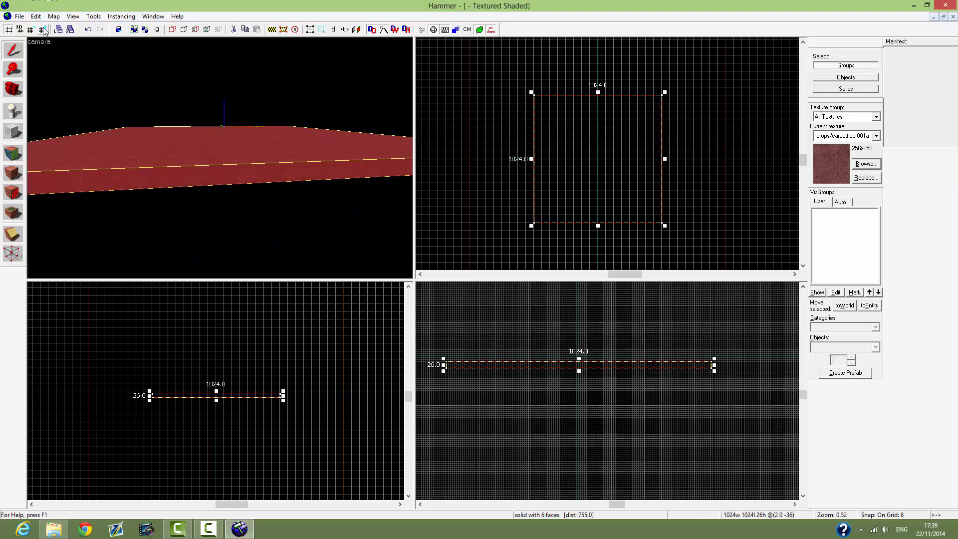
pyautogui.click(44, 29)
pyautogui.click(43, 29)
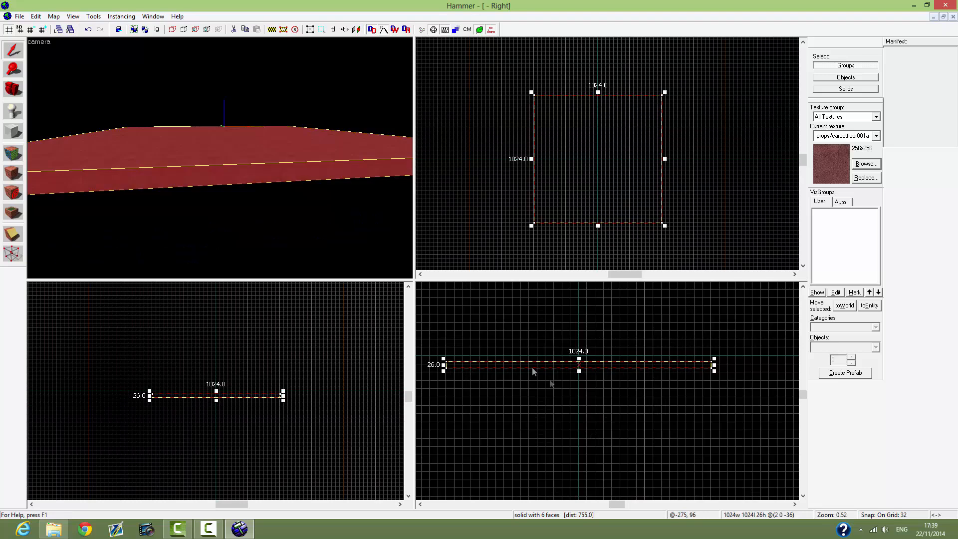
# Step: Coarsen the grid snap to 256 units
pyautogui.scroll(-10, 580, 372)
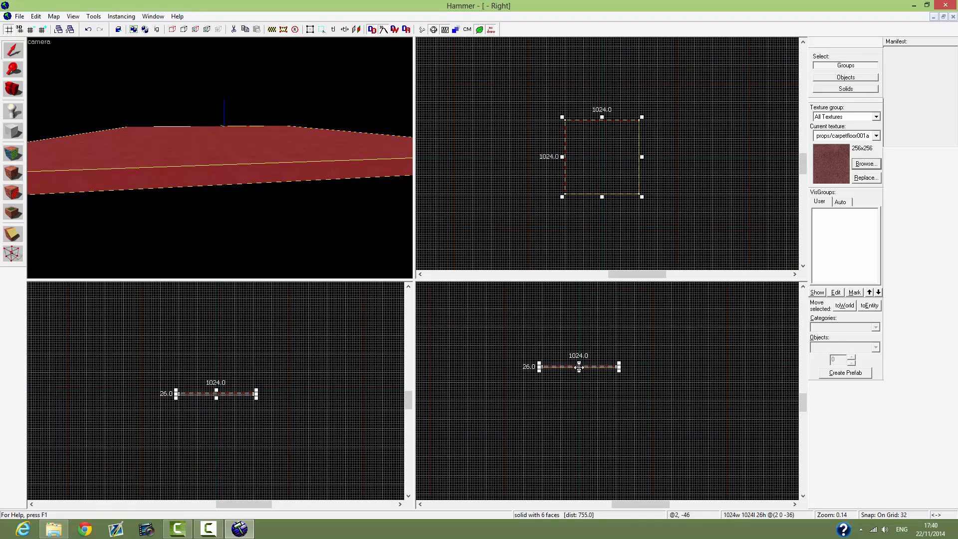
pyautogui.scroll(3, 581, 372)
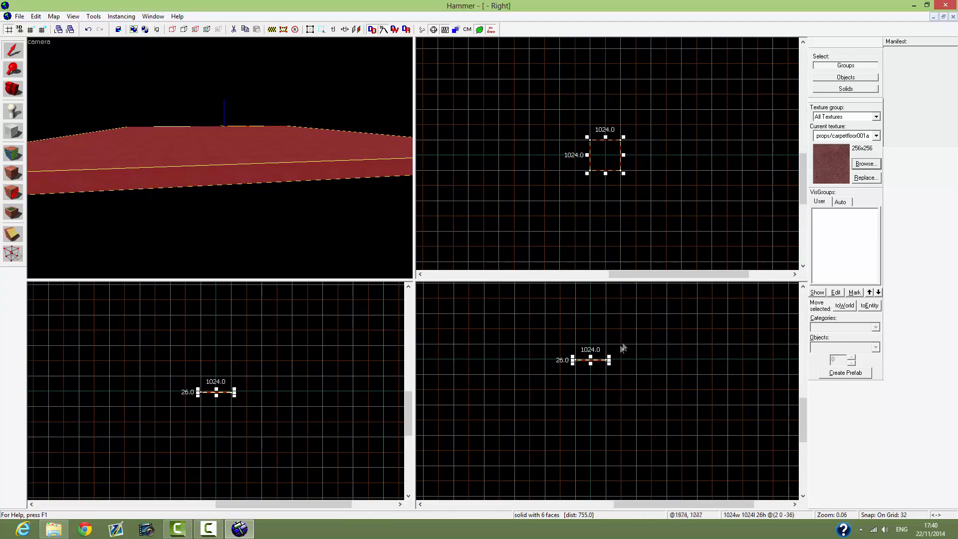
pyautogui.scroll(1, 574, 396)
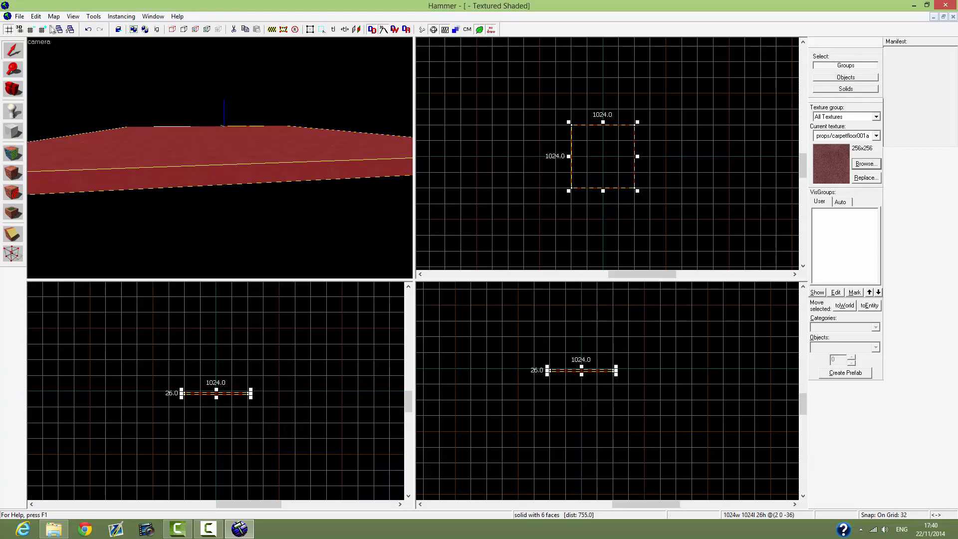
pyautogui.click(43, 30)
pyautogui.click(43, 30)
pyautogui.click(42, 30)
pyautogui.click(43, 30)
pyautogui.click(30, 30)
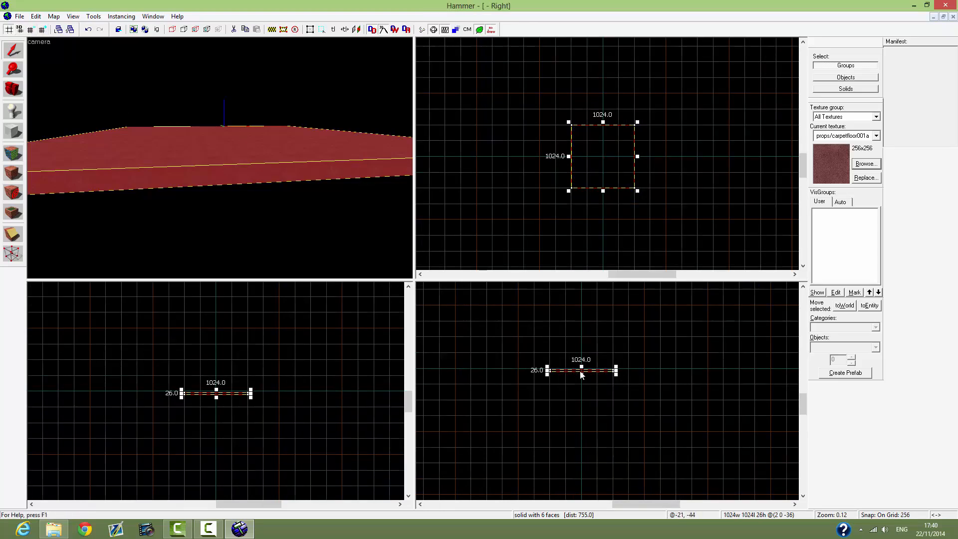
# Step: Raise the carpet block's upper face to make it 49 units high, and move the block down to 0 0 -232
pyautogui.scroll(10, 582, 375)
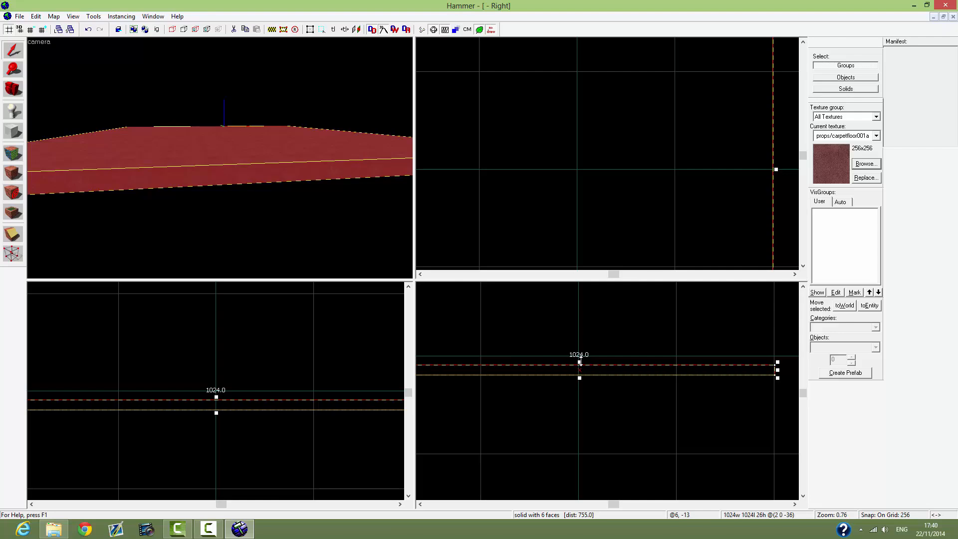
pyautogui.scroll(-6, 539, 329)
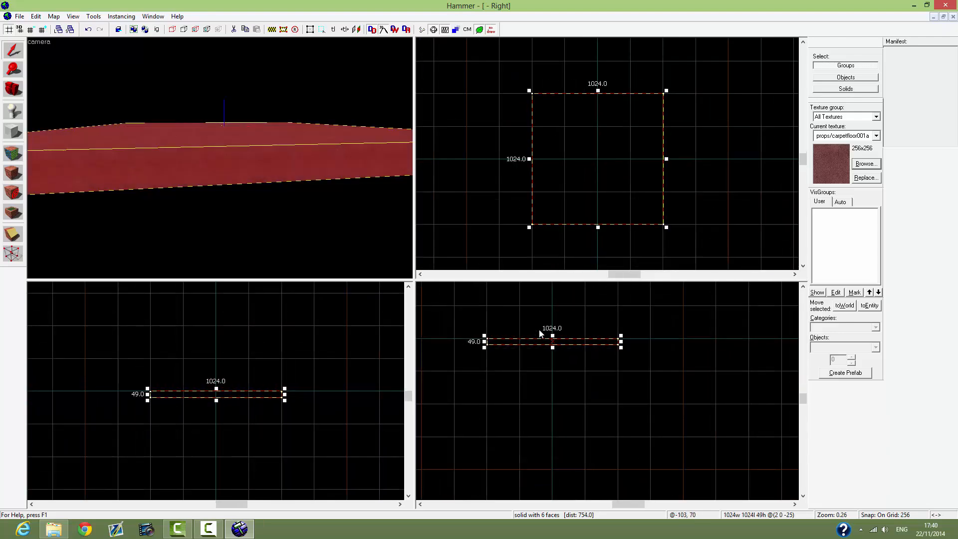
pyautogui.moveTo(552, 340)
pyautogui.mouseDown()
pyautogui.moveTo(554, 372)
pyautogui.moveTo(555, 358)
pyautogui.mouseUp()
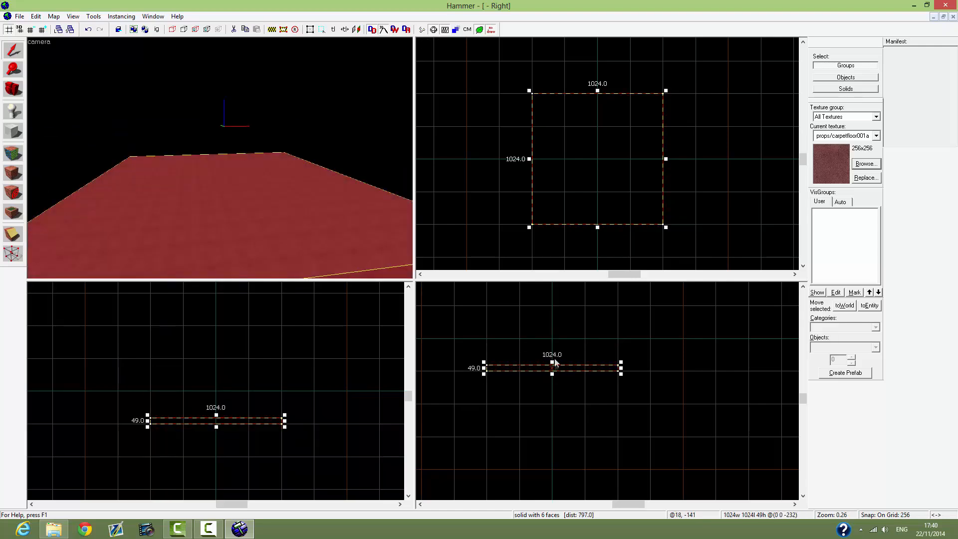
# Step: With a 64-unit snap, move the carpet block up and make it 64 units high, centred at 0 0 -32, and coarsen the snap to 128
pyautogui.click(31, 30)
pyautogui.click(31, 30)
pyautogui.moveTo(561, 368); pyautogui.dragTo(562, 343)
pyautogui.moveTo(561, 339)
pyautogui.mouseDown()
pyautogui.moveTo(560, 350)
pyautogui.moveTo(552, 335)
pyautogui.mouseUp()
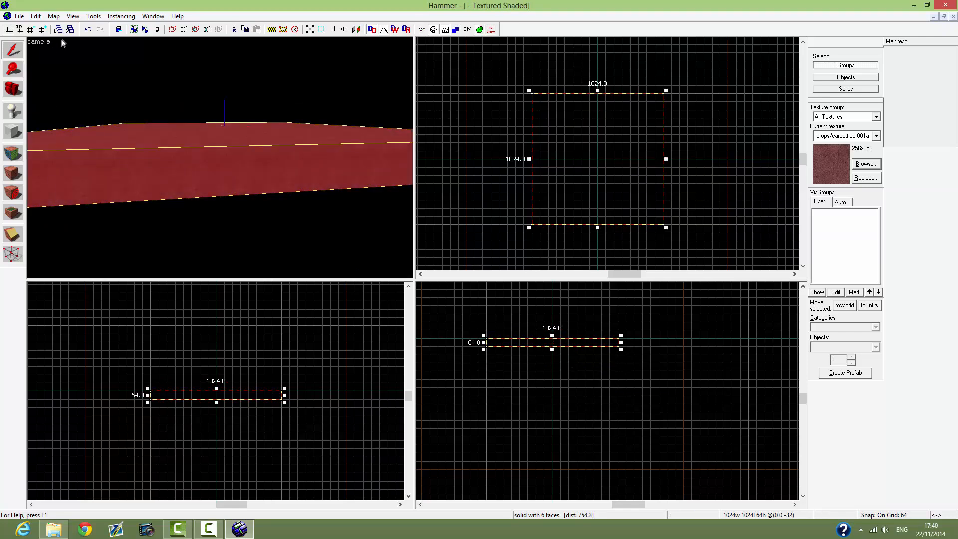
pyautogui.click(42, 30)
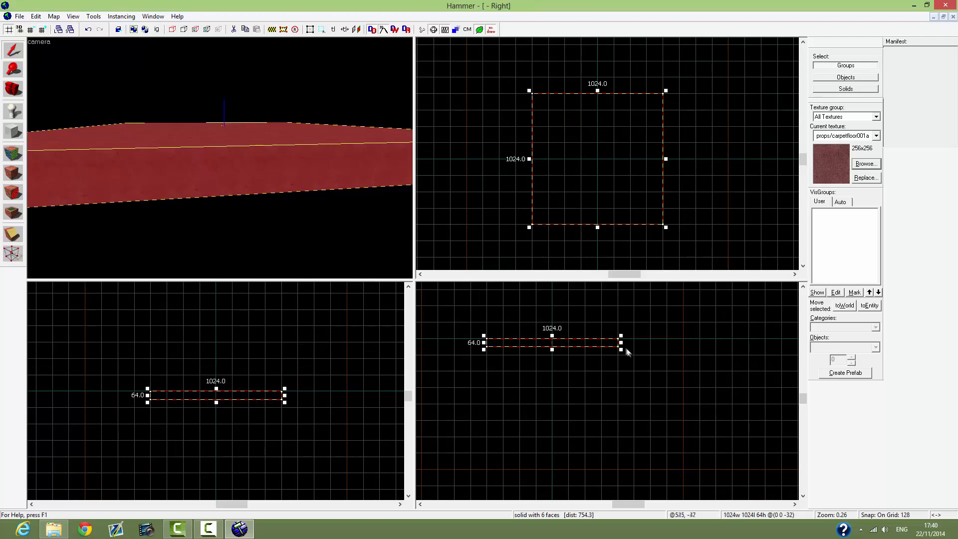
# Step: Fly around the carpet floor block in the 3D view to examine its shape and thickness from several sides
pyautogui.press('z')
pyautogui.press('s')
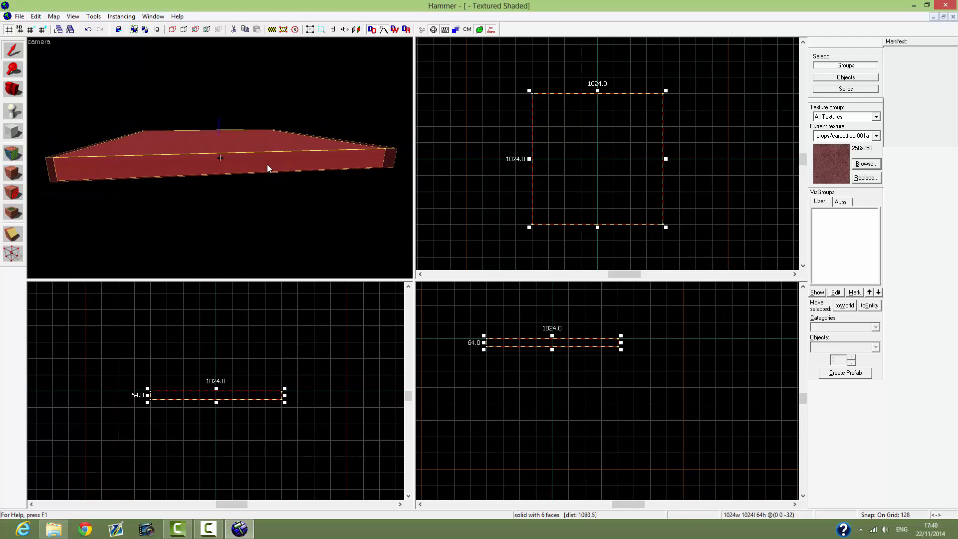
pyautogui.press('w')
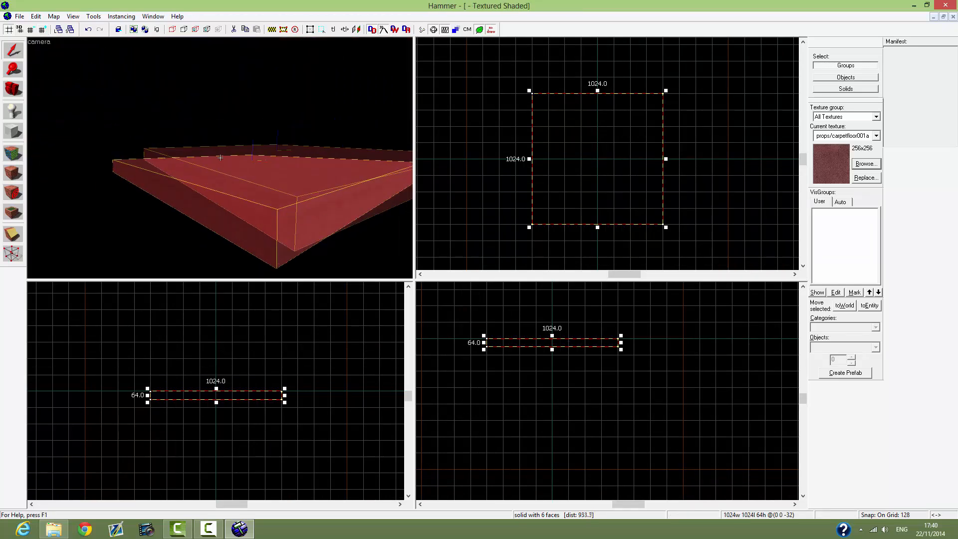
pyautogui.press('s')
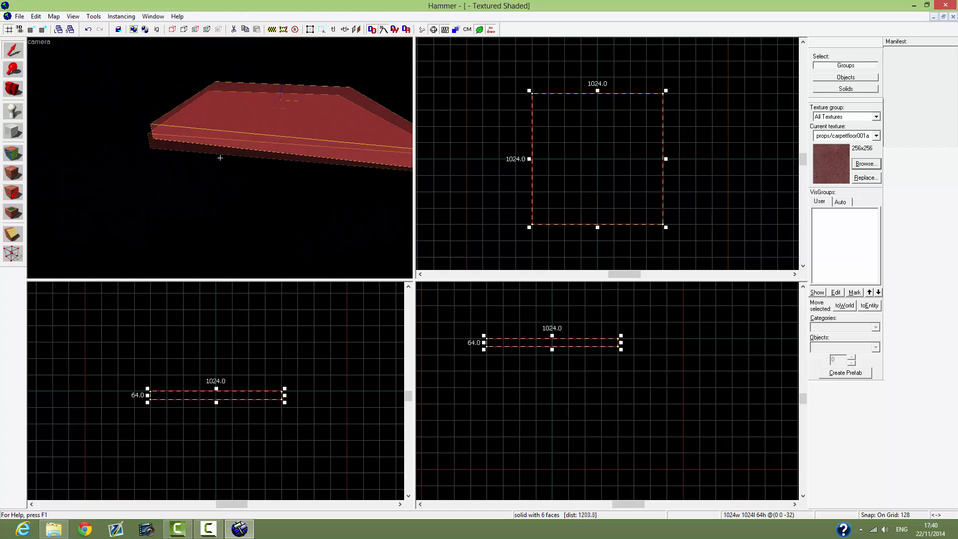
pyautogui.press('d')
pyautogui.press('w')
pyautogui.press('s')
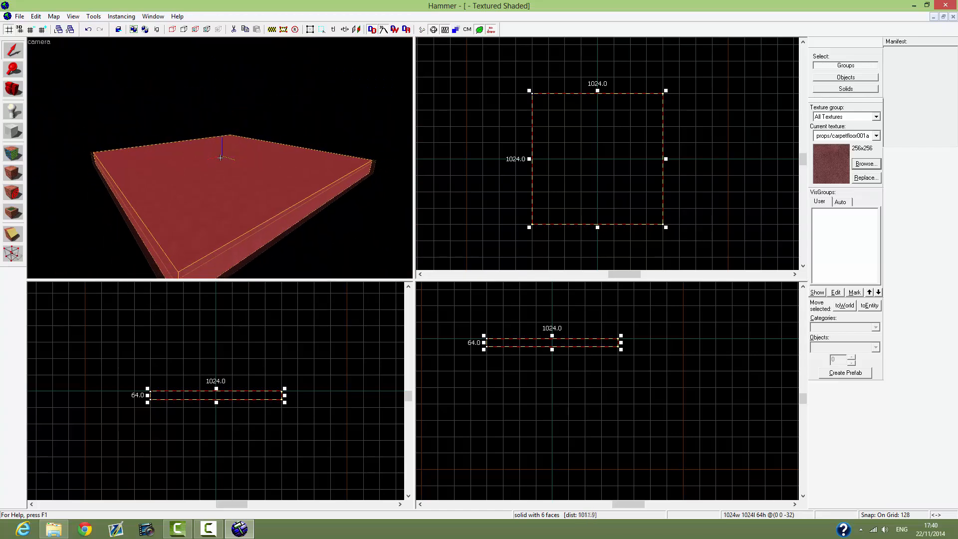
pyautogui.press('a')
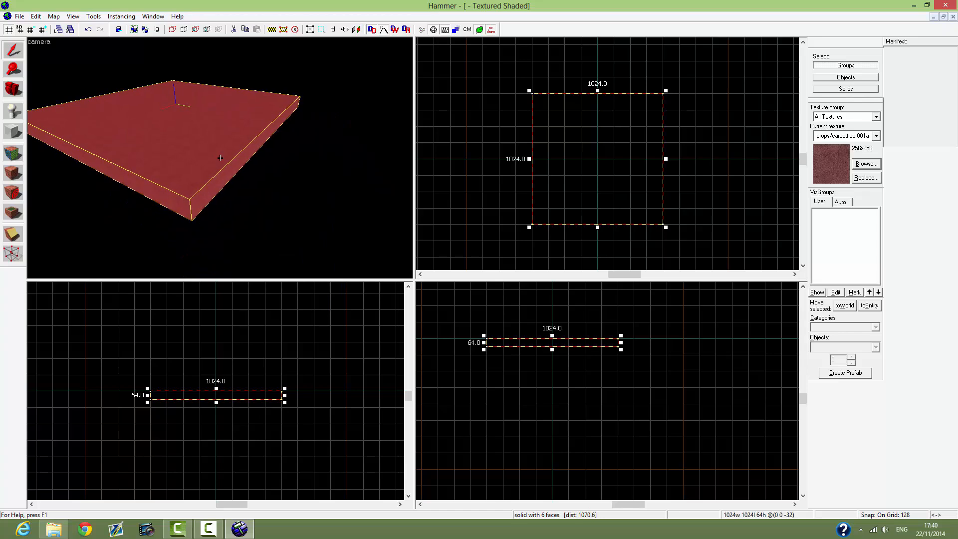
pyautogui.press('a')
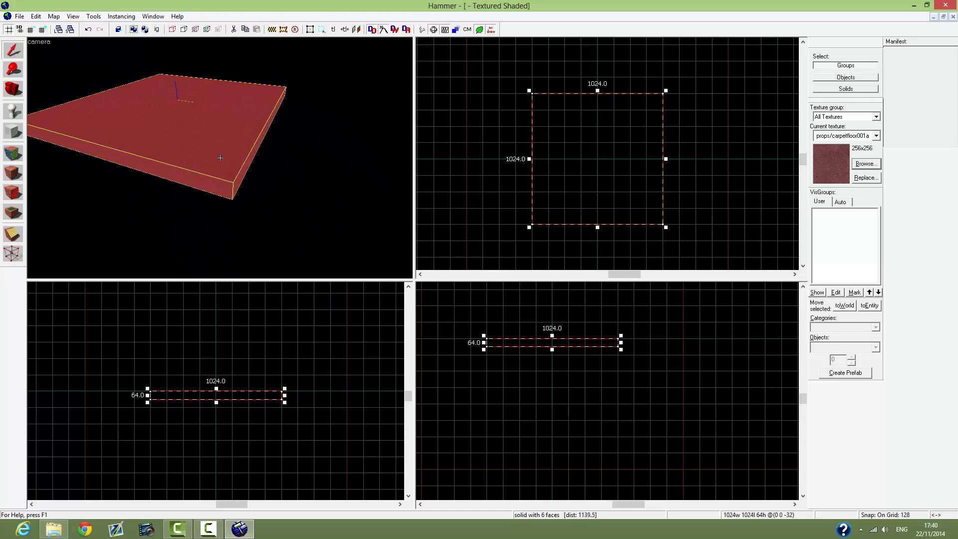
pyautogui.press('d')
pyautogui.press('w')
pyautogui.press('s')
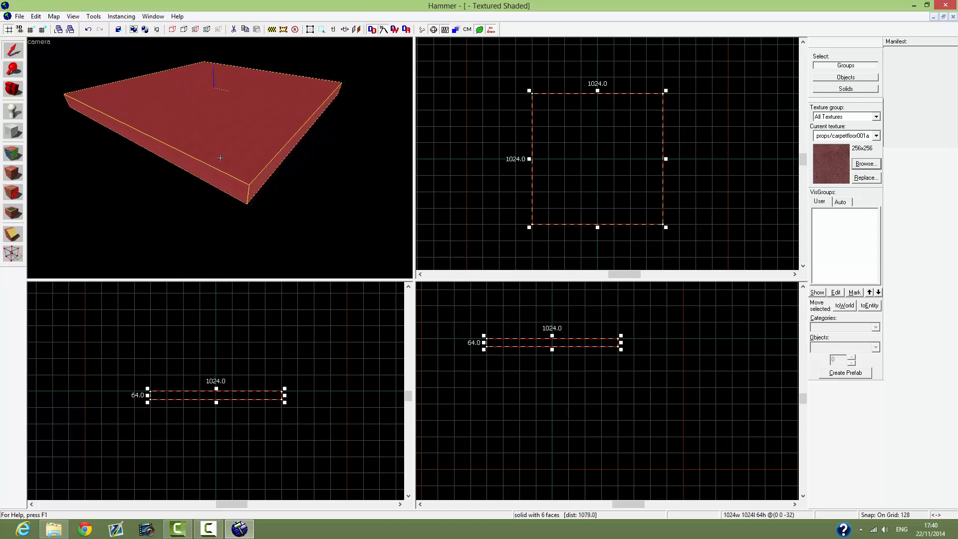
pyautogui.press('d')
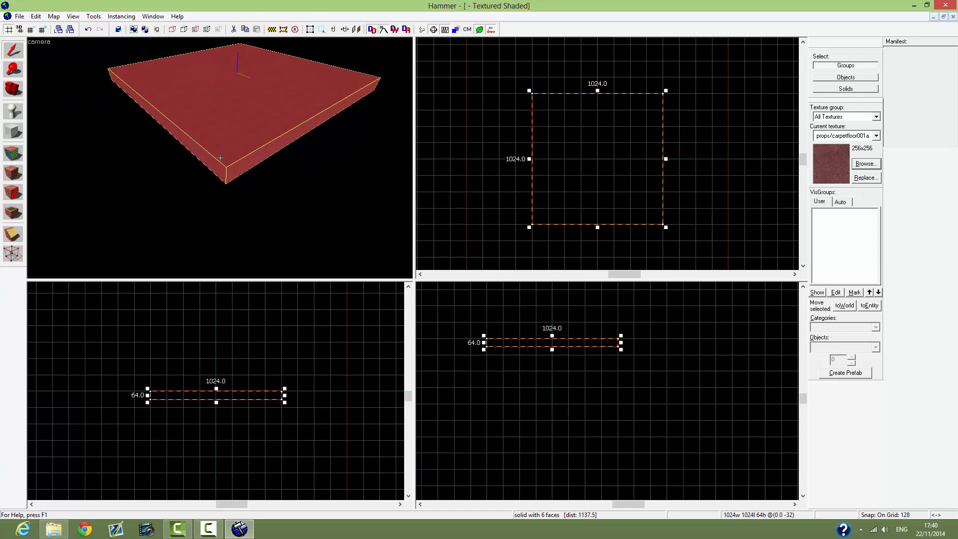
pyautogui.press('s')
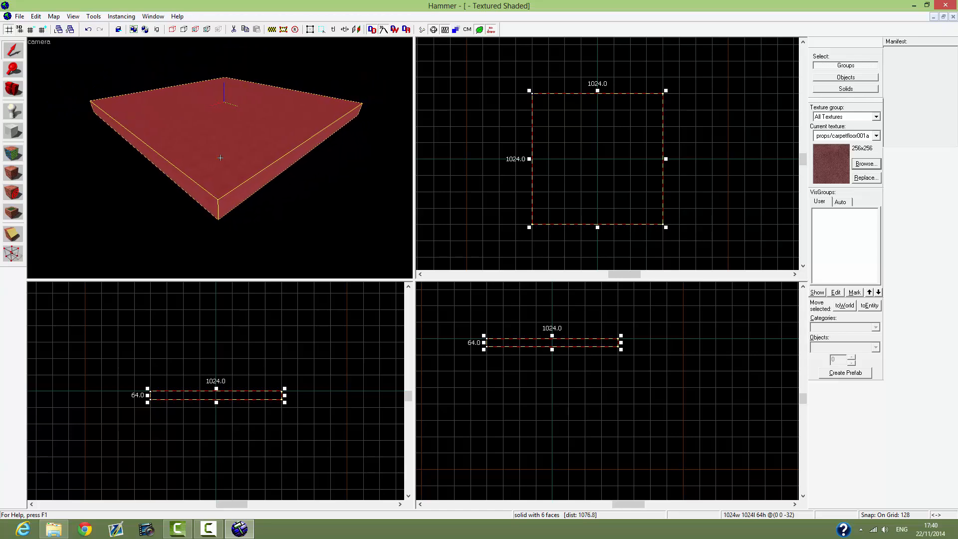
# Step: With a 64-unit snap, create a wall block 64 by 1024 units and 256 high along the floor's edge, centred at 544 0 128
pyautogui.click(19, 134)
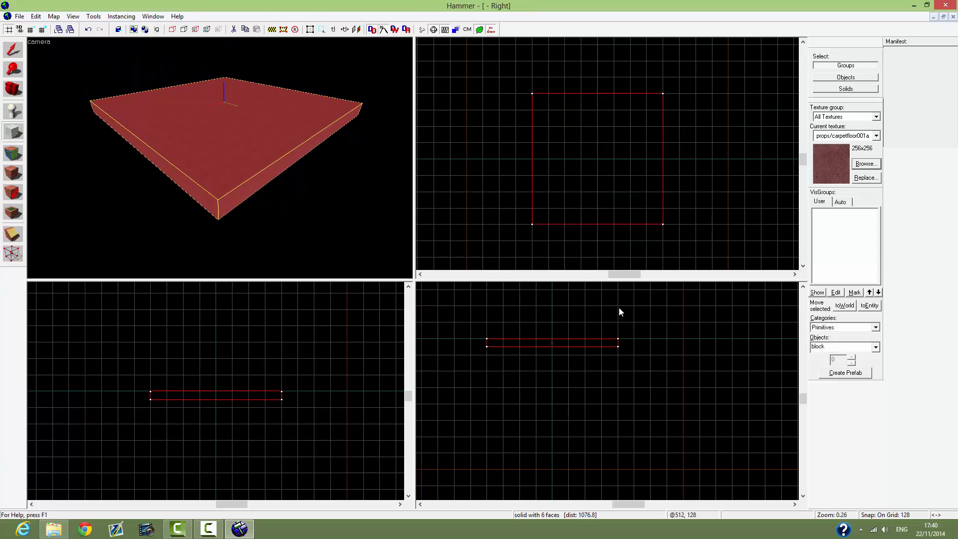
pyautogui.click(30, 30)
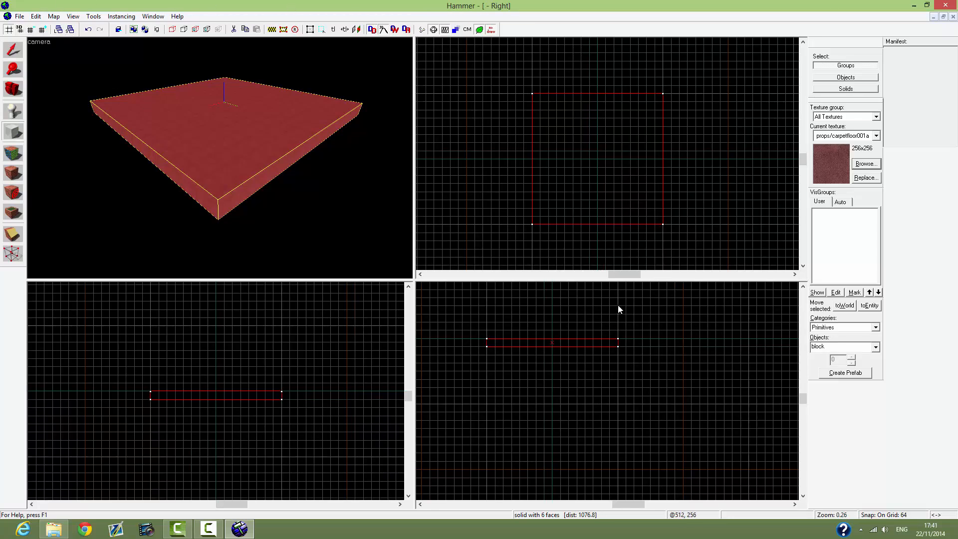
pyautogui.moveTo(618, 305); pyautogui.dragTo(629, 339)
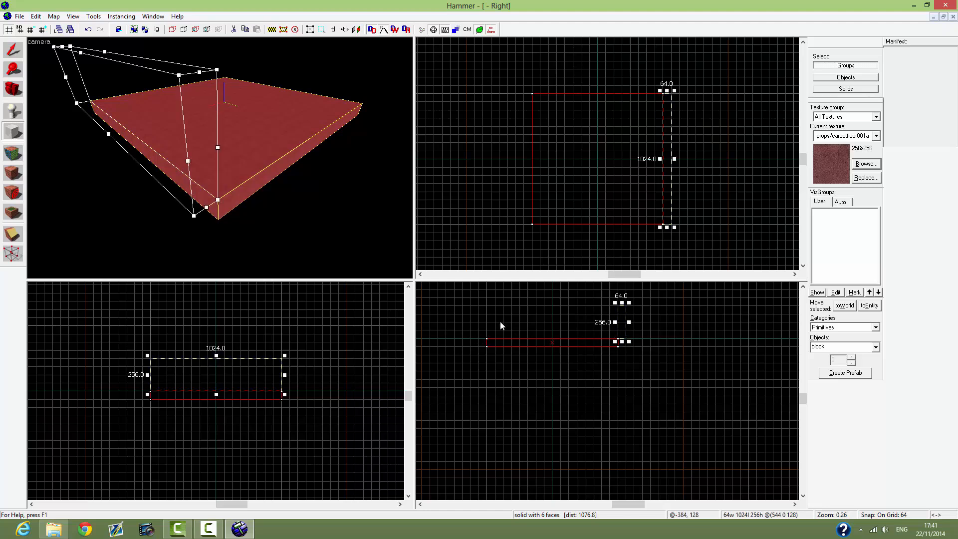
pyautogui.press('Return')
pyautogui.press('z')
pyautogui.press('d')
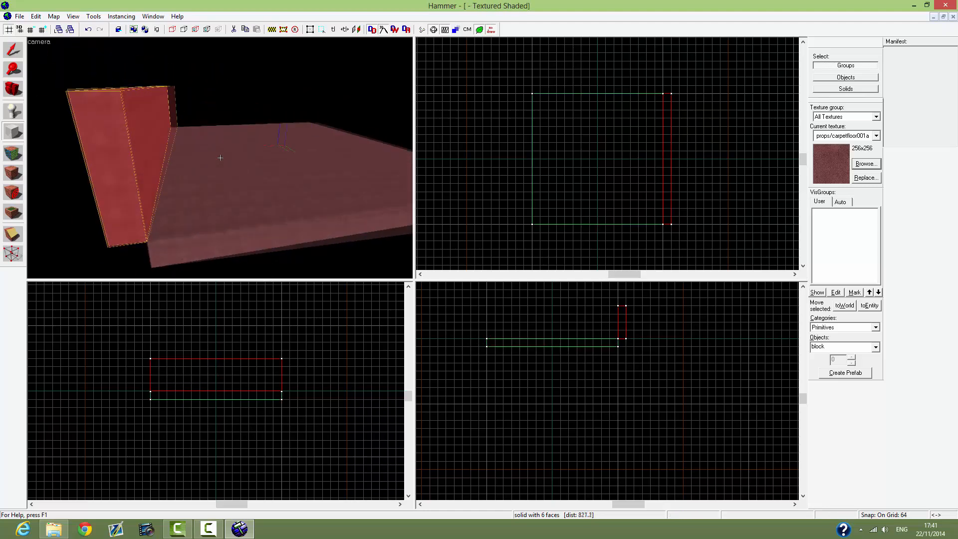
pyautogui.press('s')
pyautogui.press('w')
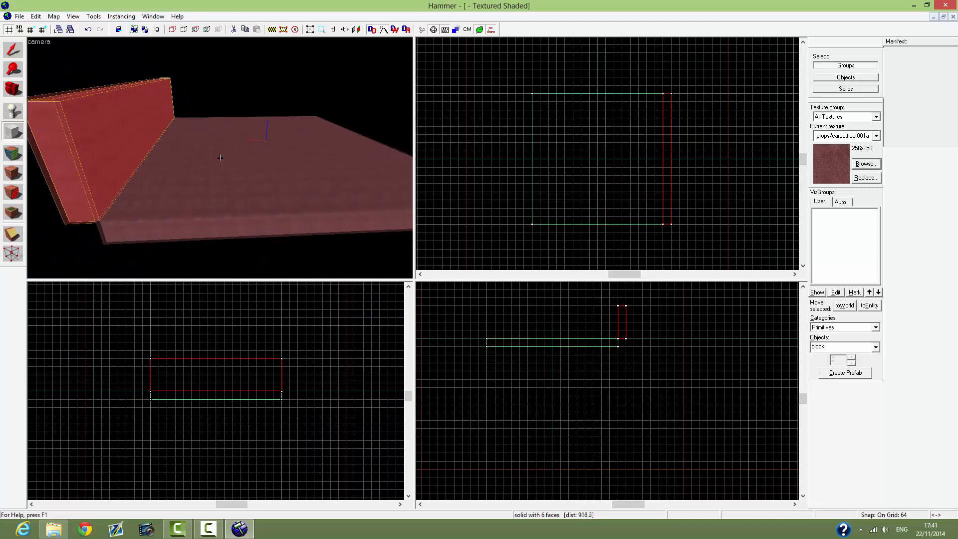
# Step: Place an info_player_start entity on the carpet floor in front of the wall as a scale reference
pyautogui.press('z')
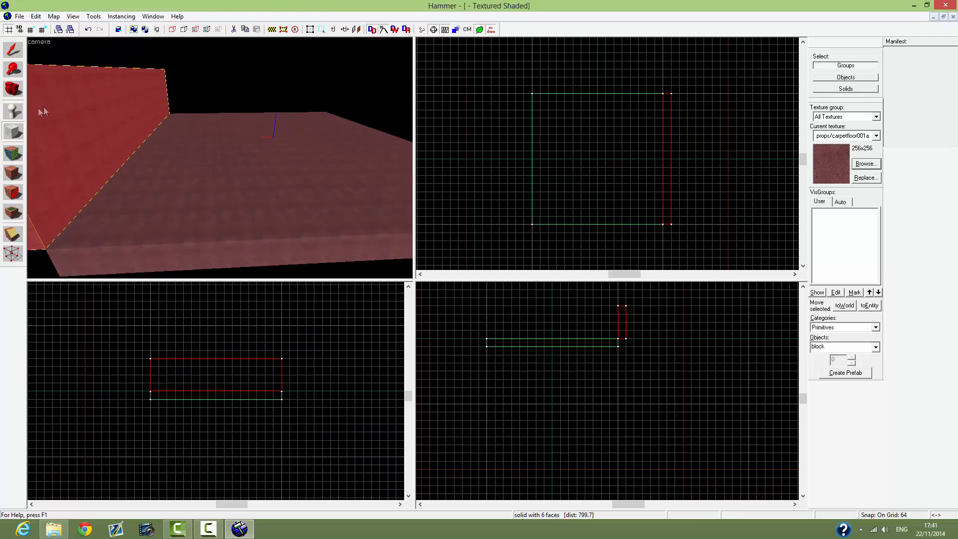
pyautogui.click(16, 118)
pyautogui.click(157, 160)
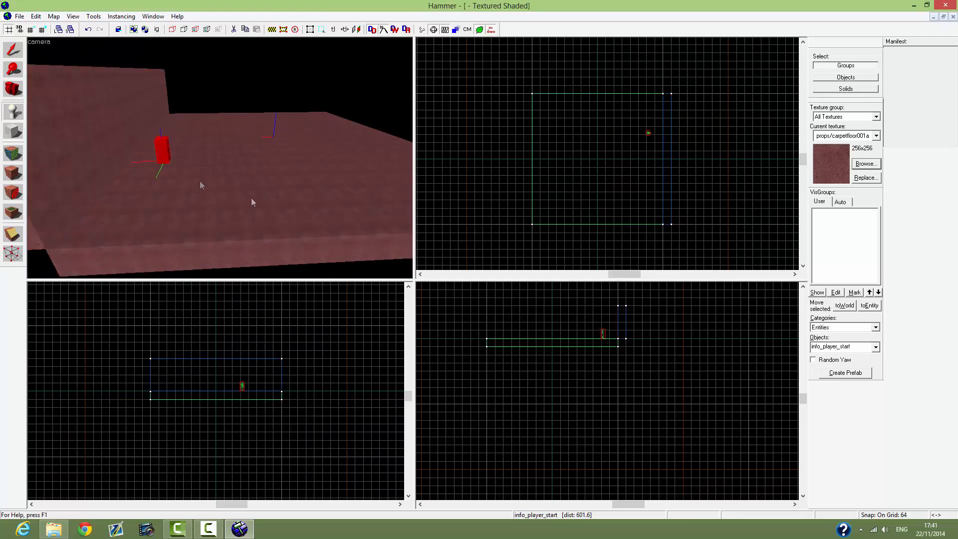
pyautogui.press('z')
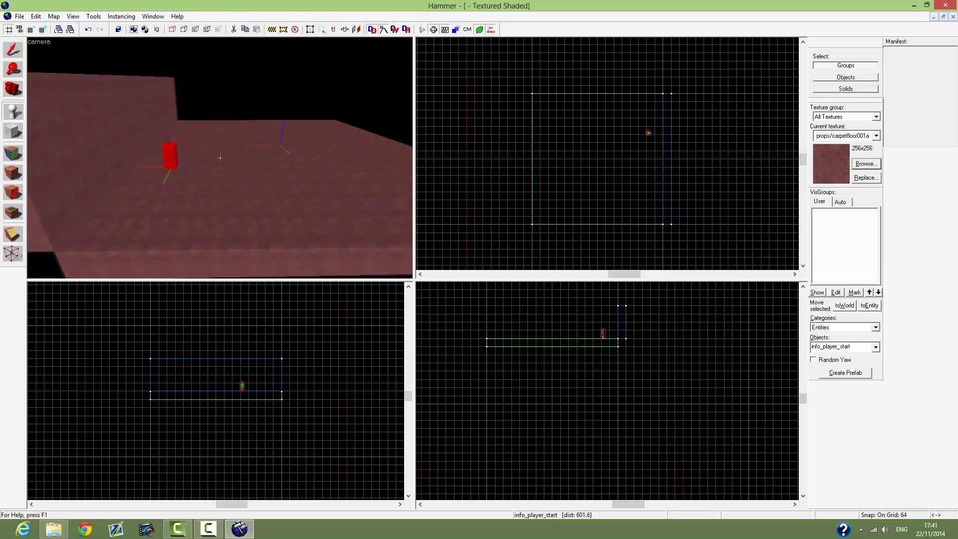
pyautogui.press('w')
pyautogui.press('s')
pyautogui.press('w')
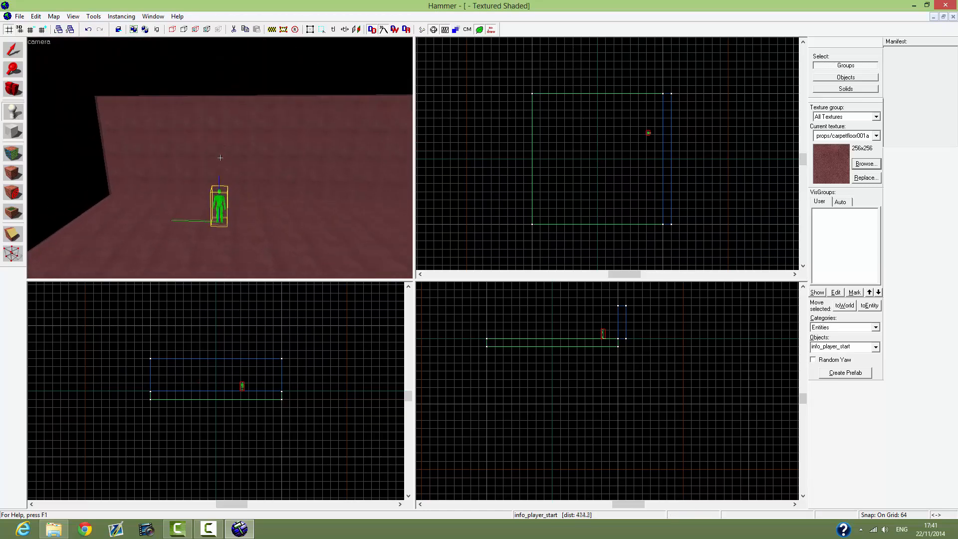
pyautogui.press('s')
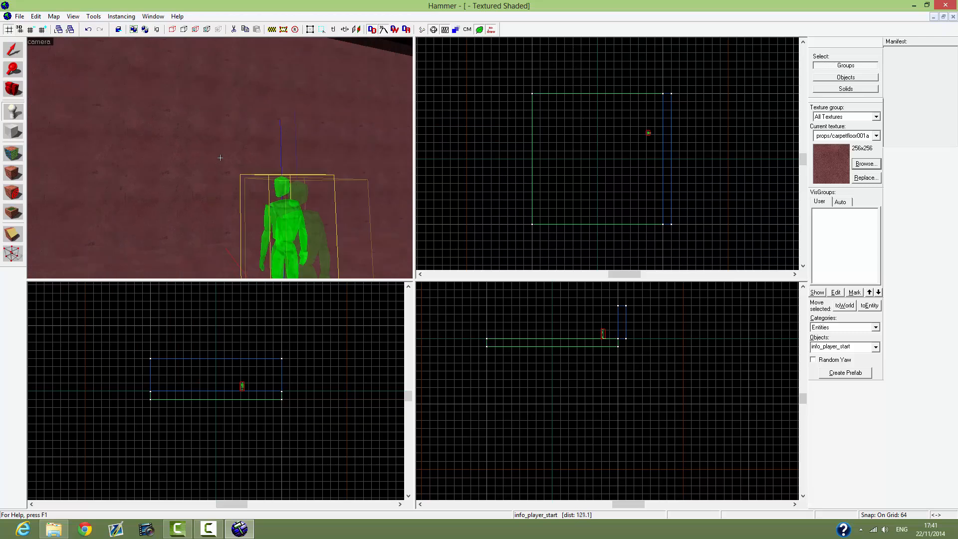
pyautogui.press('z')
# Step: Select the wall block and lower its upper edge to make it 192 units high, centred at 544 0 96
pyautogui.click(624, 313)
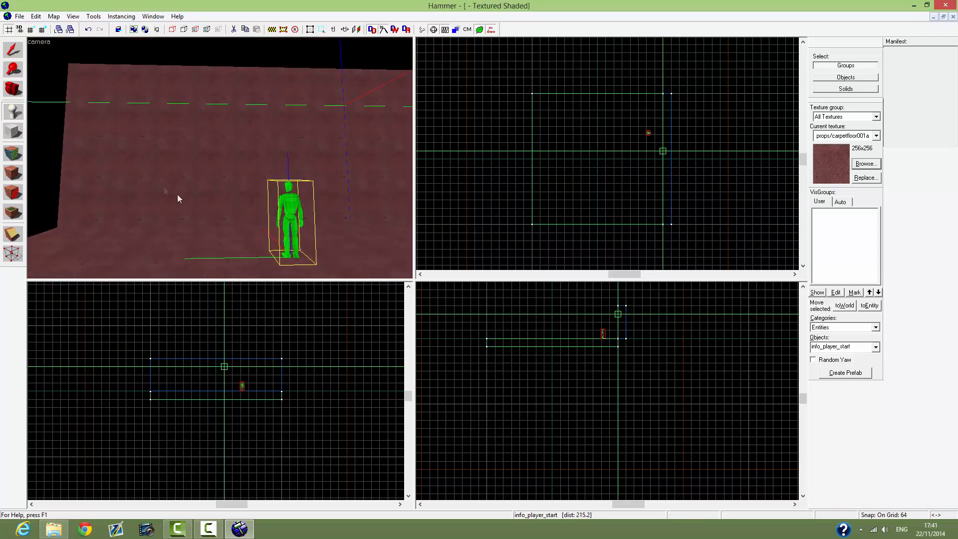
pyautogui.click(12, 54)
pyautogui.click(623, 319)
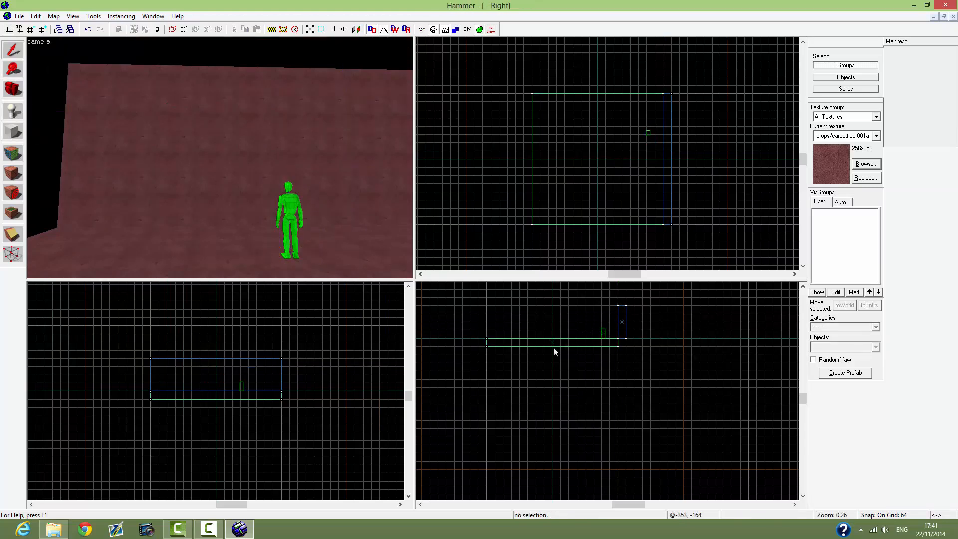
pyautogui.click(622, 325)
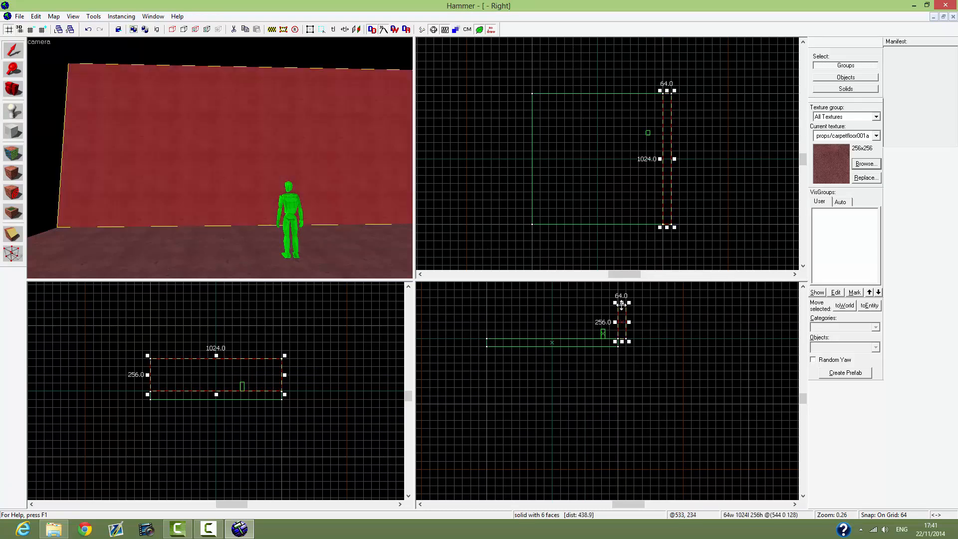
pyautogui.moveTo(621, 305); pyautogui.dragTo(623, 310)
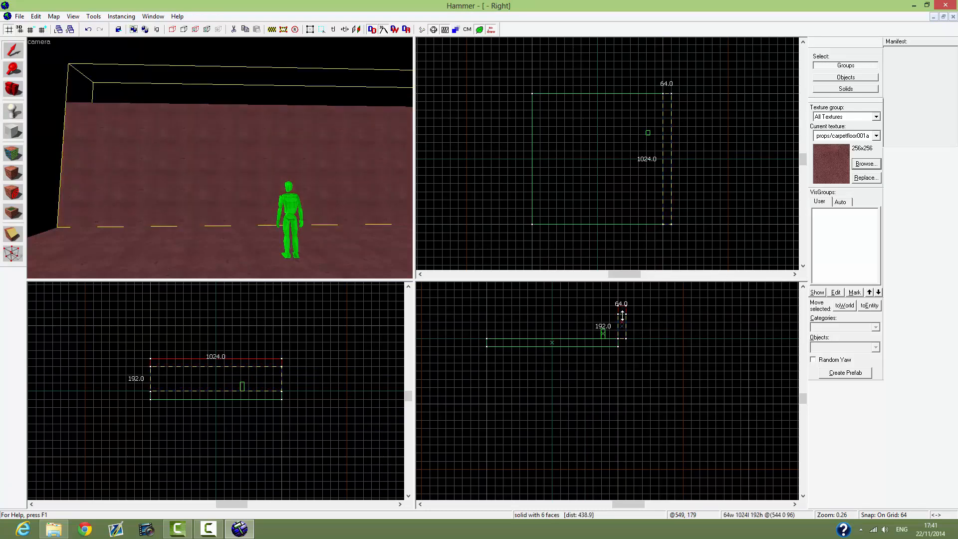
pyautogui.moveTo(623, 310); pyautogui.dragTo(623, 310)
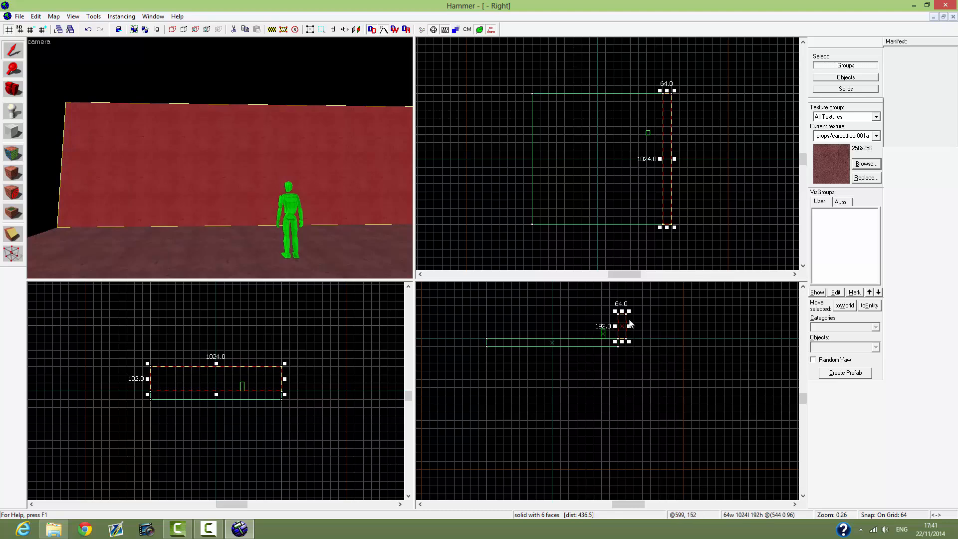
# Step: Copy the wall block to the opposite edge of the floor, centred at -544 0 96
pyautogui.press('z')
pyautogui.press('s')
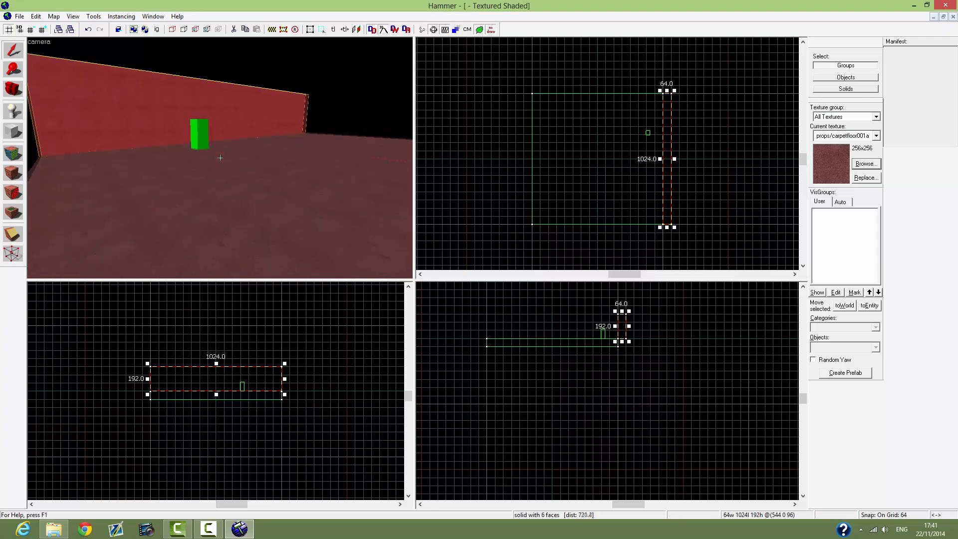
pyautogui.press('w')
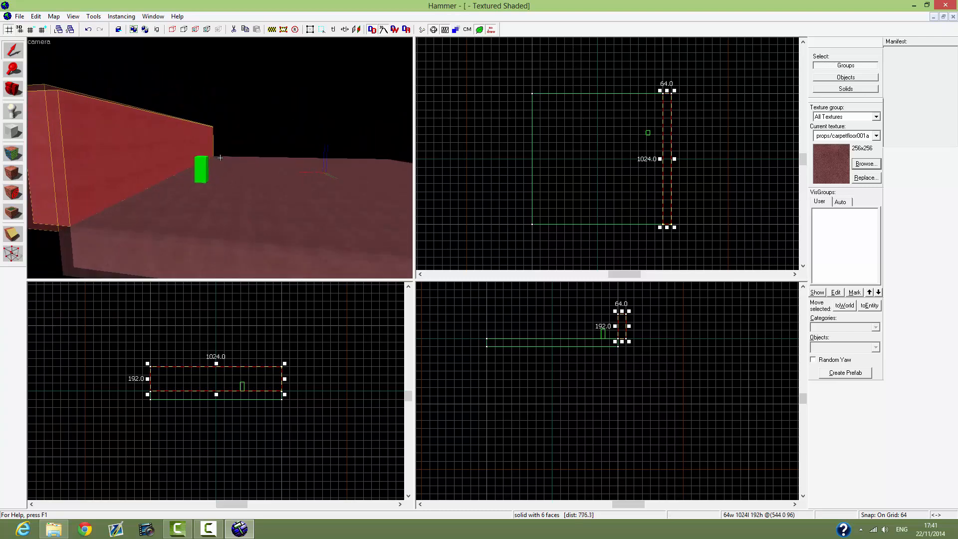
pyautogui.press('w')
pyautogui.press('s')
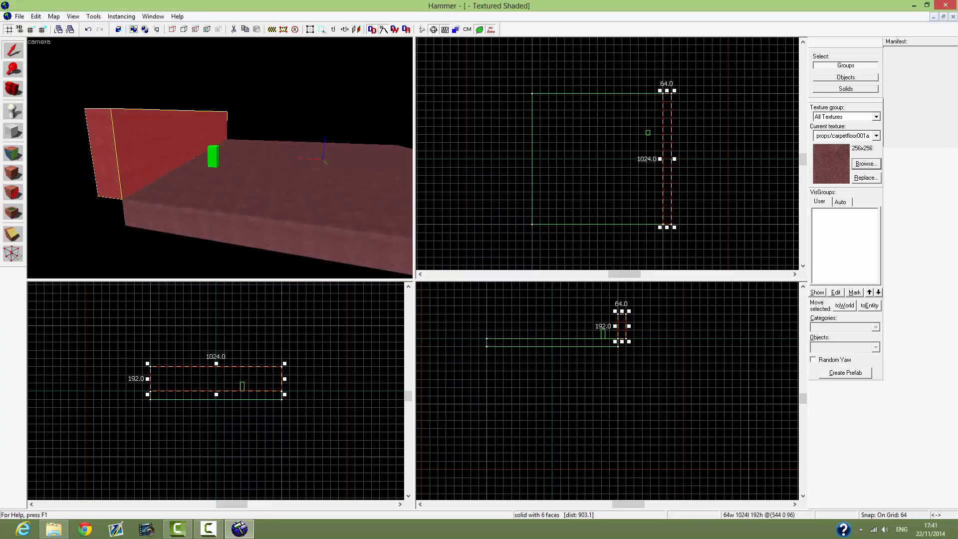
pyautogui.moveTo(623, 326); pyautogui.dragTo(482, 325)
# Step: Fly around the floor and its two walls in the 3D view to examine the walls' outer edges and corners
pyautogui.press('z')
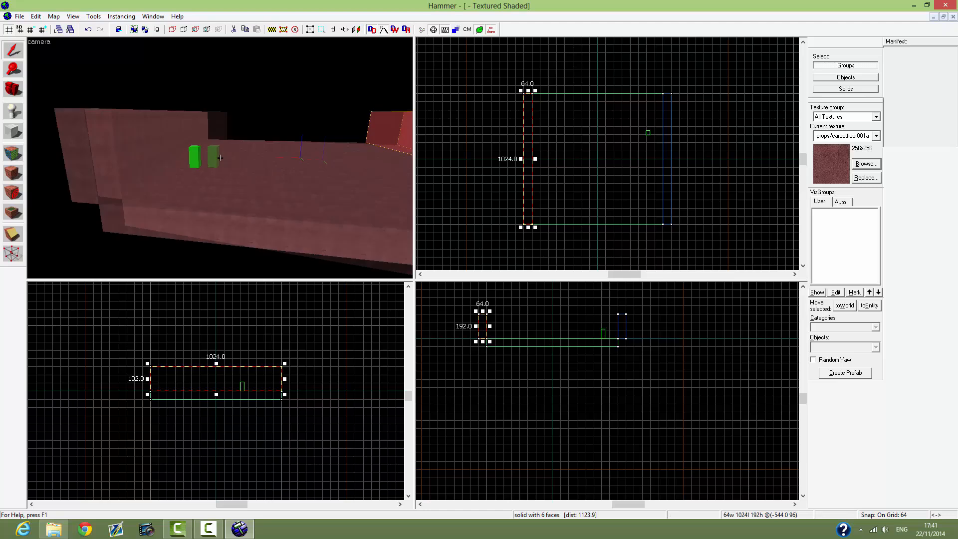
pyautogui.press('s')
pyautogui.press('w')
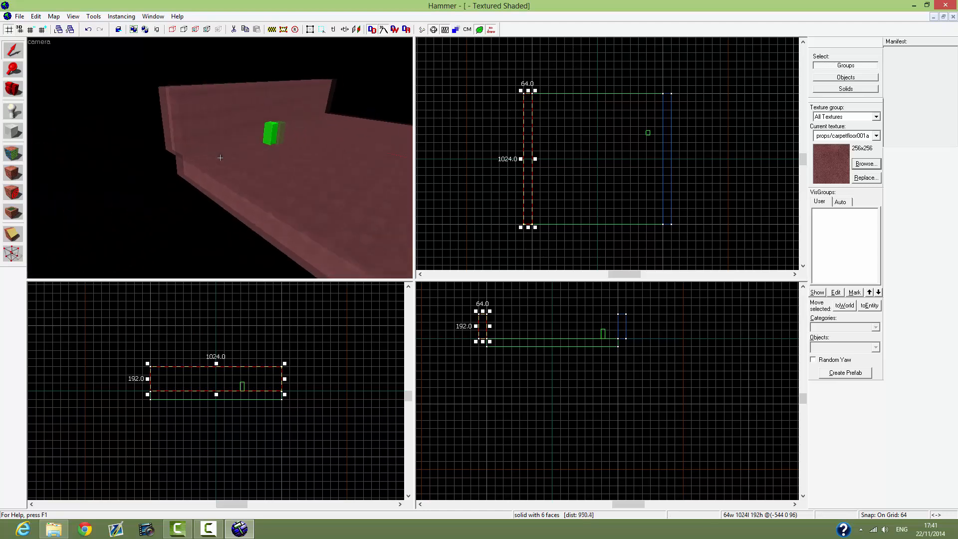
pyautogui.press('w')
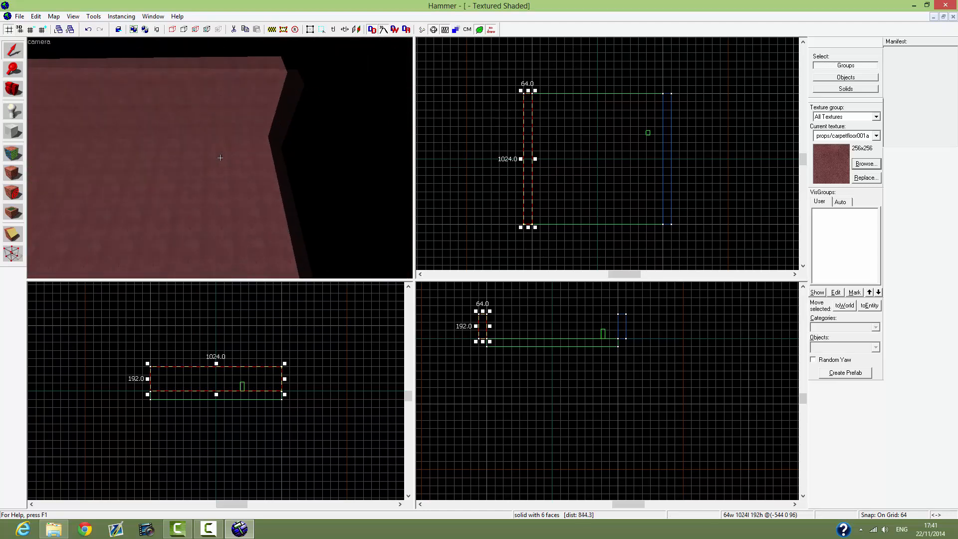
pyautogui.press('s')
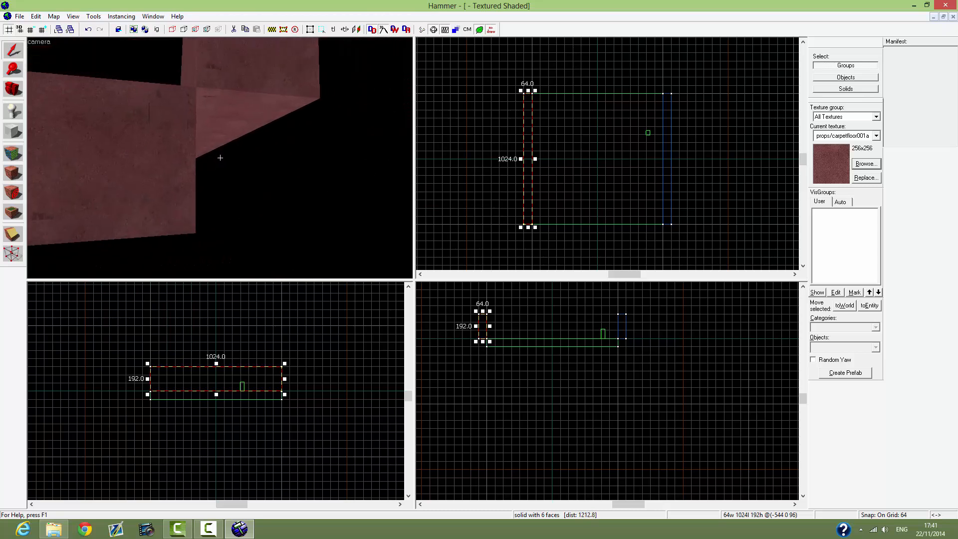
pyautogui.press('w')
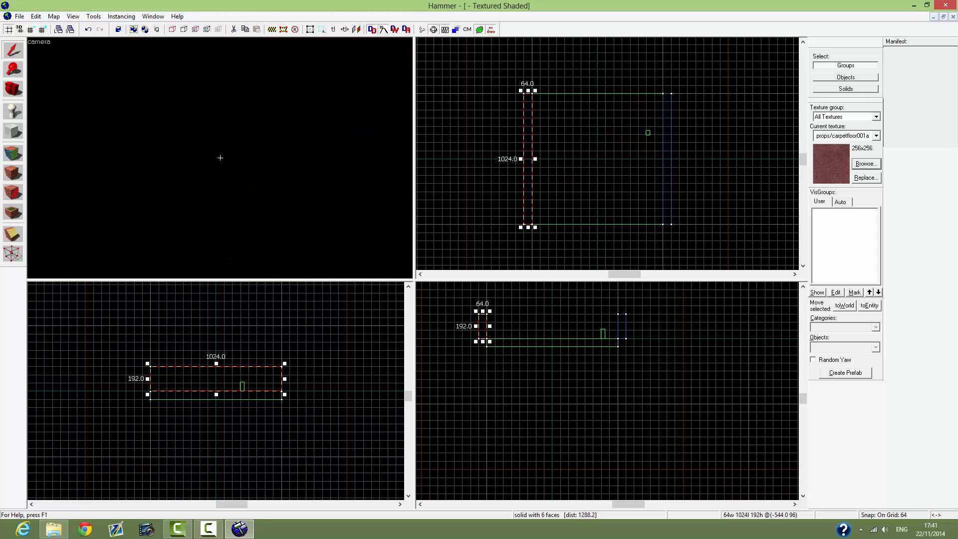
pyautogui.press('s')
pyautogui.press('s')
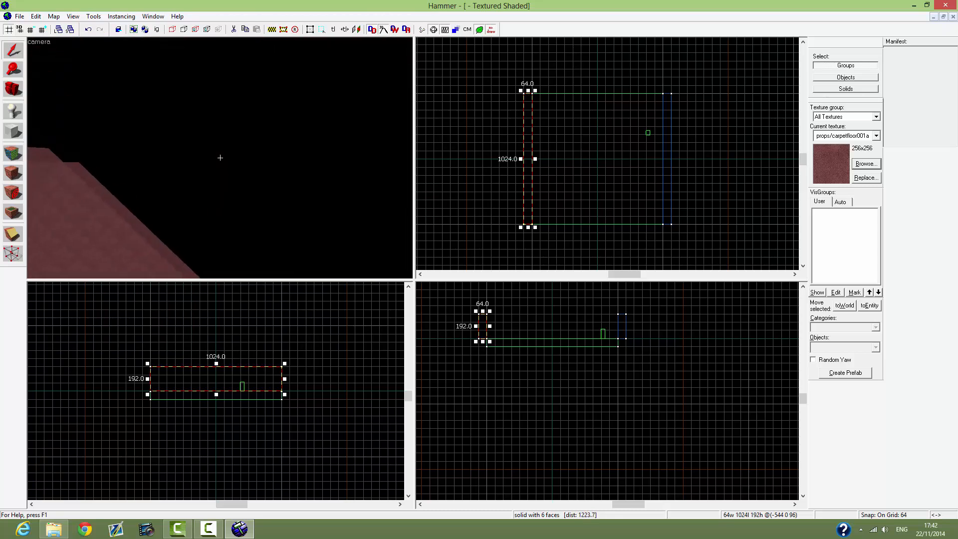
pyautogui.press('z')
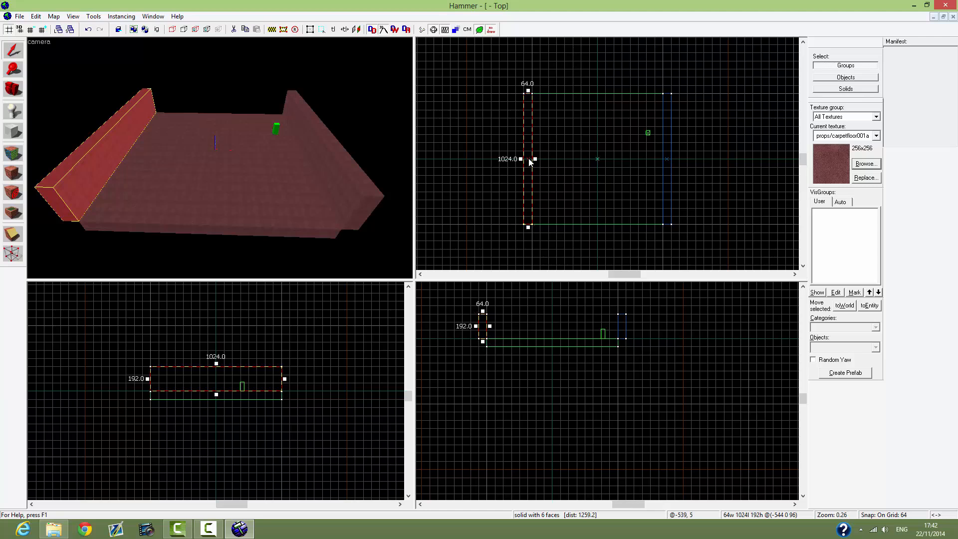
# Step: Copy the selected wall and rotate it about a quarter turn to close the floor's negative-Y edge, centred at 0 -548 96
pyautogui.moveTo(531, 161); pyautogui.dragTo(598, 235)
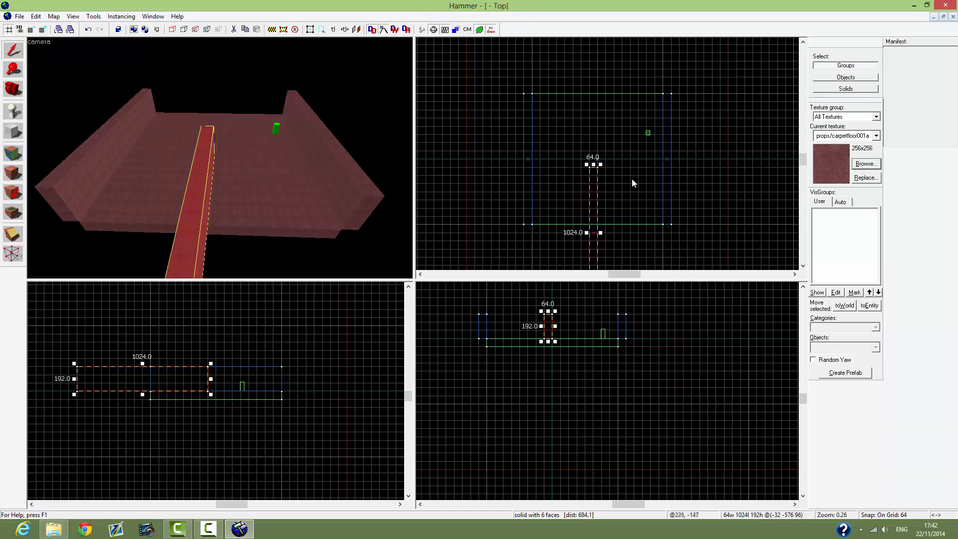
pyautogui.moveTo(601, 165); pyautogui.dragTo(595, 173)
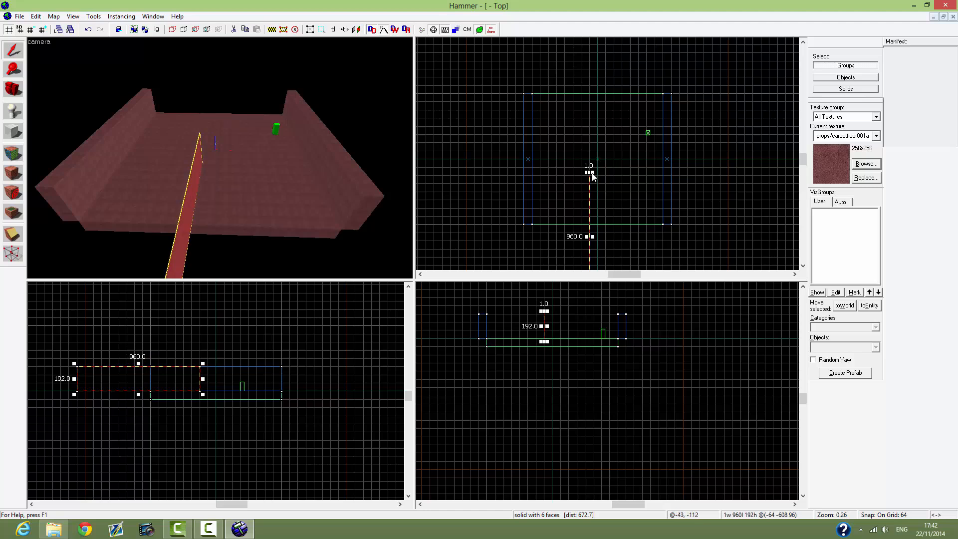
pyautogui.hotkey('ctrl', 'z')
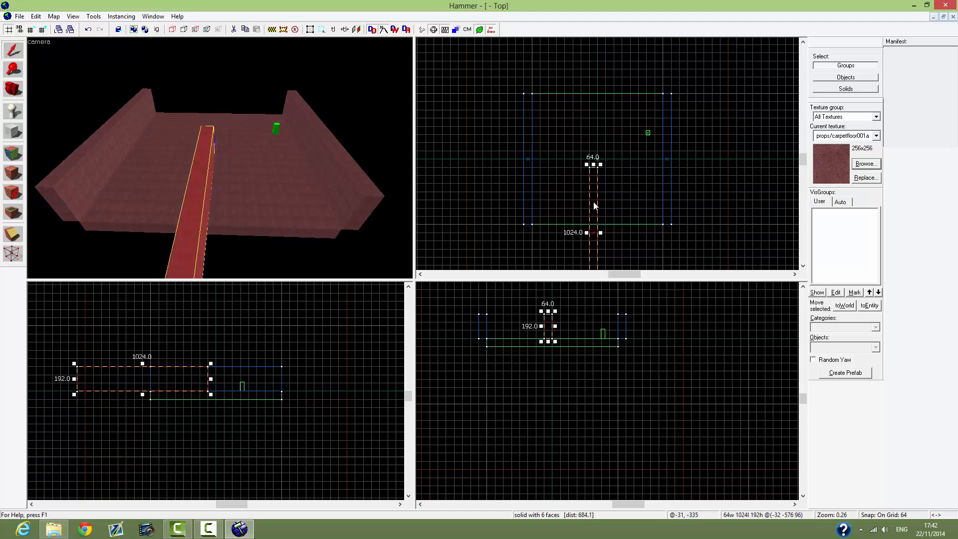
pyautogui.click(594, 172)
pyautogui.click(595, 175)
pyautogui.moveTo(600, 167)
pyautogui.mouseDown()
pyautogui.moveTo(645, 232)
pyautogui.moveTo(596, 231)
pyautogui.mouseUp()
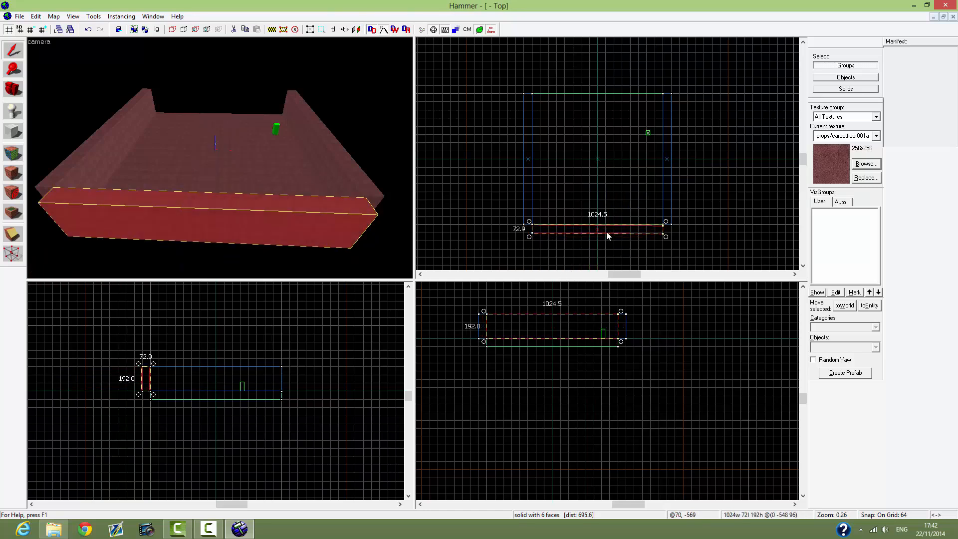
pyautogui.moveTo(663, 233)
pyautogui.mouseDown()
pyautogui.moveTo(649, 224)
pyautogui.moveTo(648, 250)
pyautogui.moveTo(648, 107)
pyautogui.moveTo(649, 239)
pyautogui.moveTo(653, 198)
pyautogui.mouseUp()
pyautogui.hotkey('ctrl', 'z')
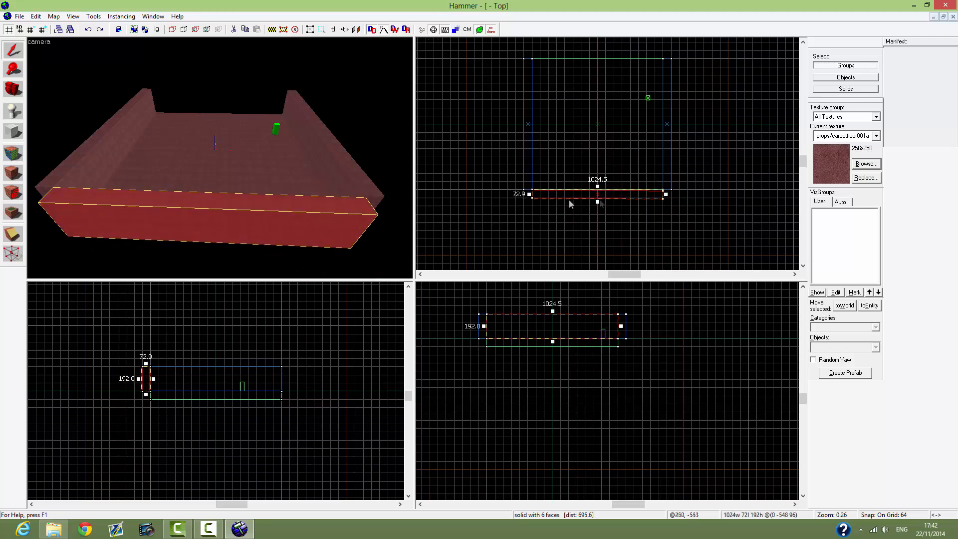
# Step: Copy the rotated wall to the remaining open edge of the floor, centred at 0 540 96
pyautogui.moveTo(631, 163); pyautogui.dragTo(646, 195, button='middle')
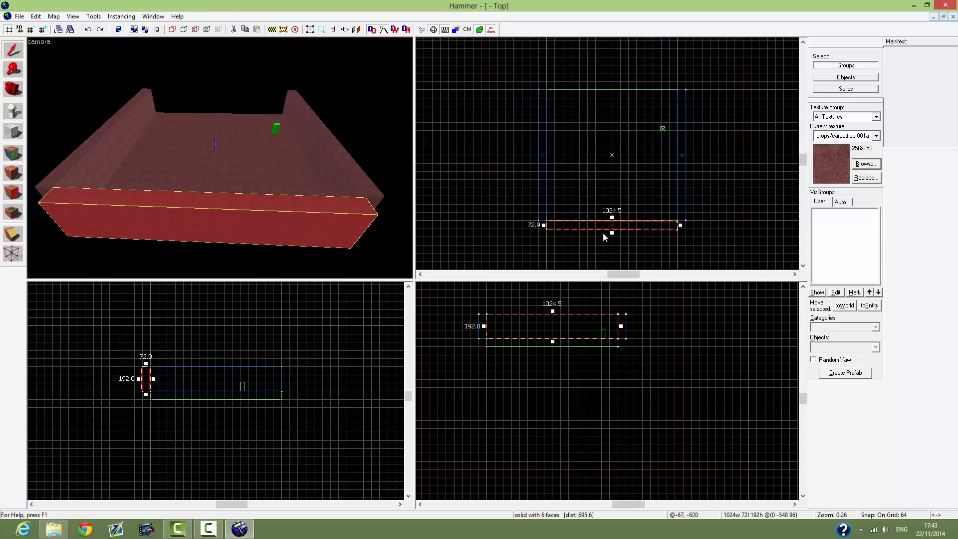
pyautogui.moveTo(614, 228); pyautogui.dragTo(615, 87)
# Step: Fly through and around the walled room in the 3D view to examine the joints between the rotated walls, side walls and floor
pyautogui.press('z')
pyautogui.press('w')
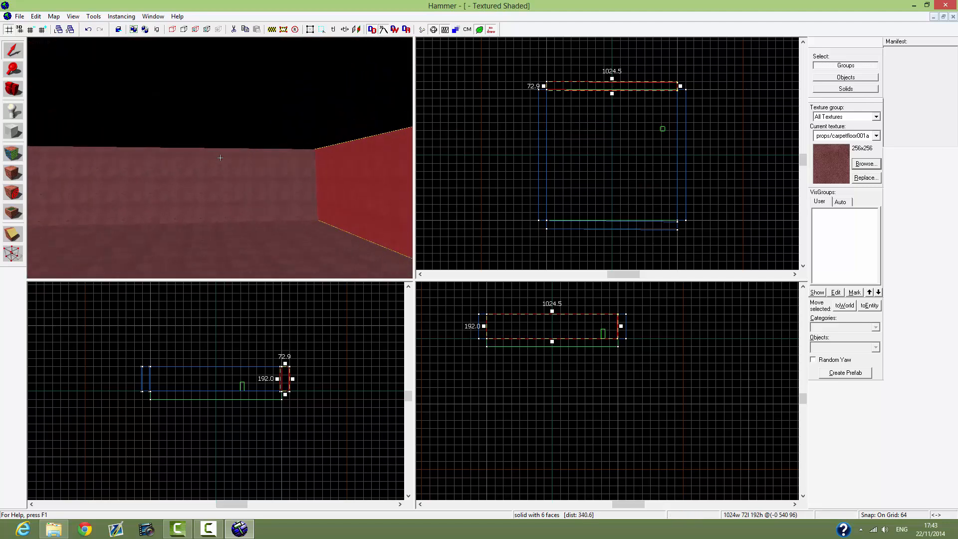
pyautogui.press('w')
pyautogui.press('d')
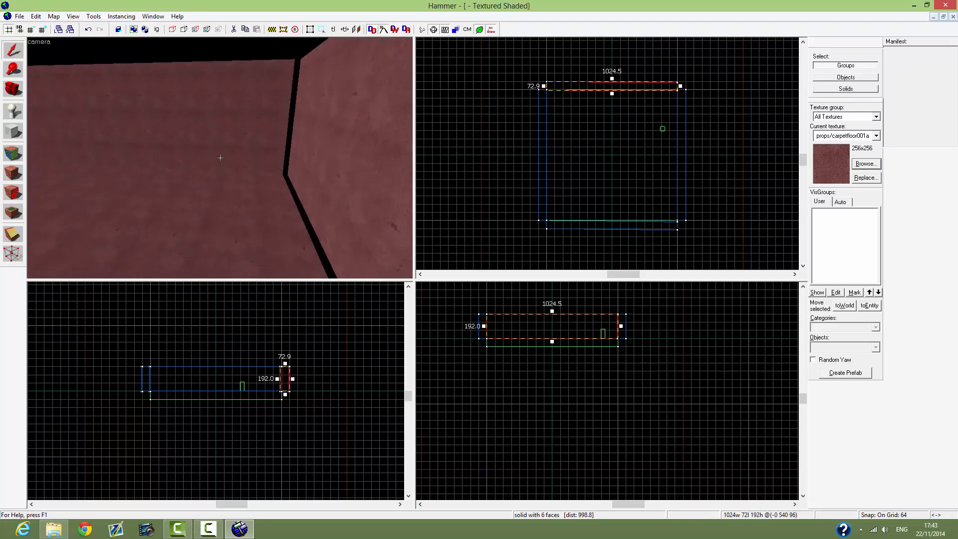
pyautogui.press('s')
pyautogui.press('s')
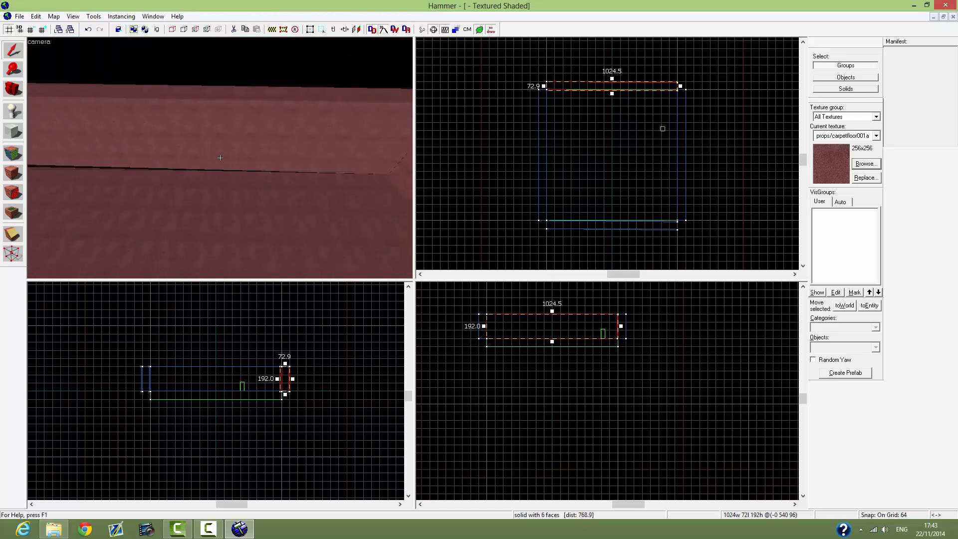
pyautogui.press('s')
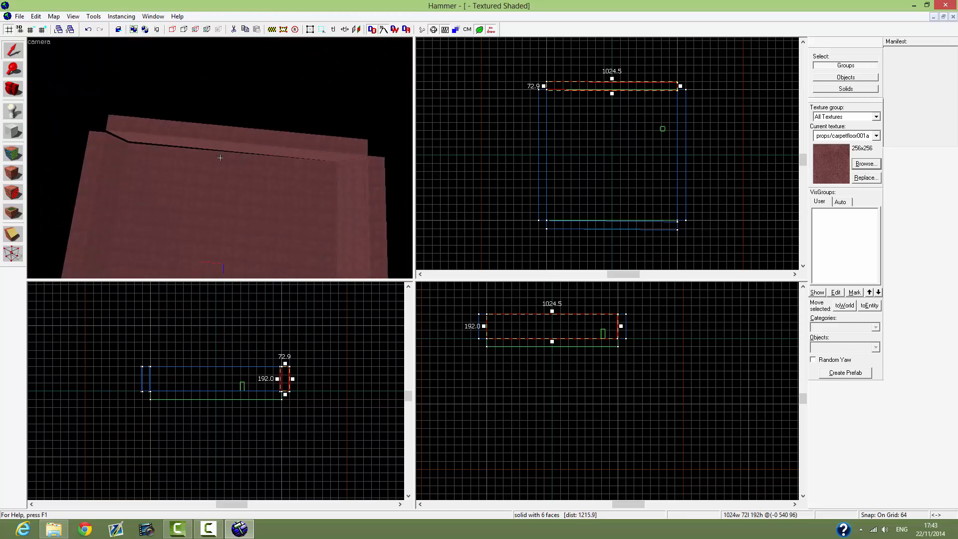
pyautogui.press('z')
pyautogui.press('z')
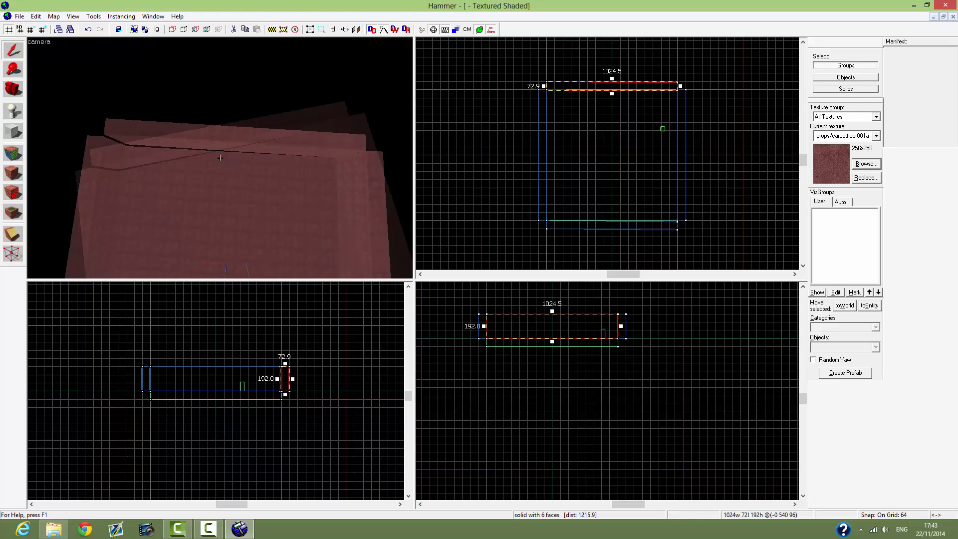
pyautogui.press('w')
pyautogui.press('w')
pyautogui.press('s')
pyautogui.press('s')
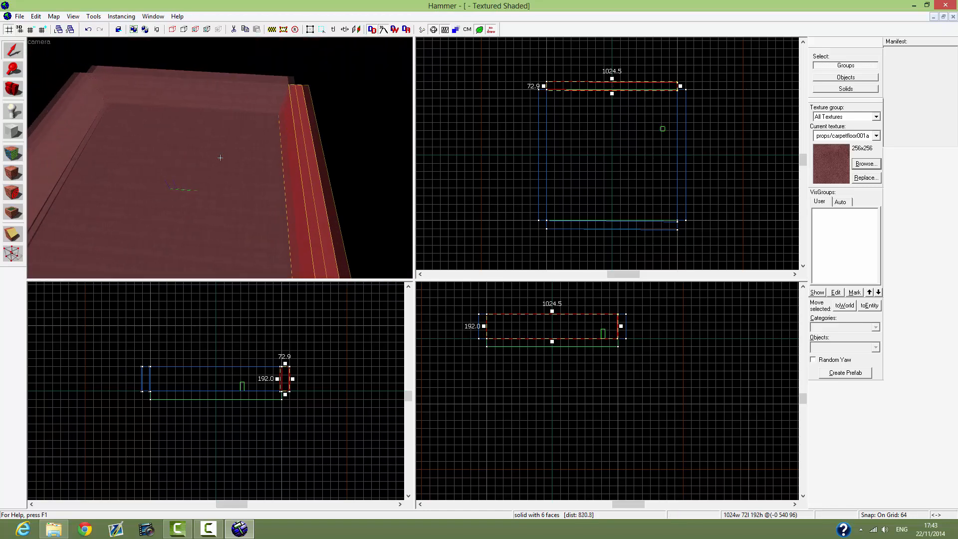
pyautogui.press('w')
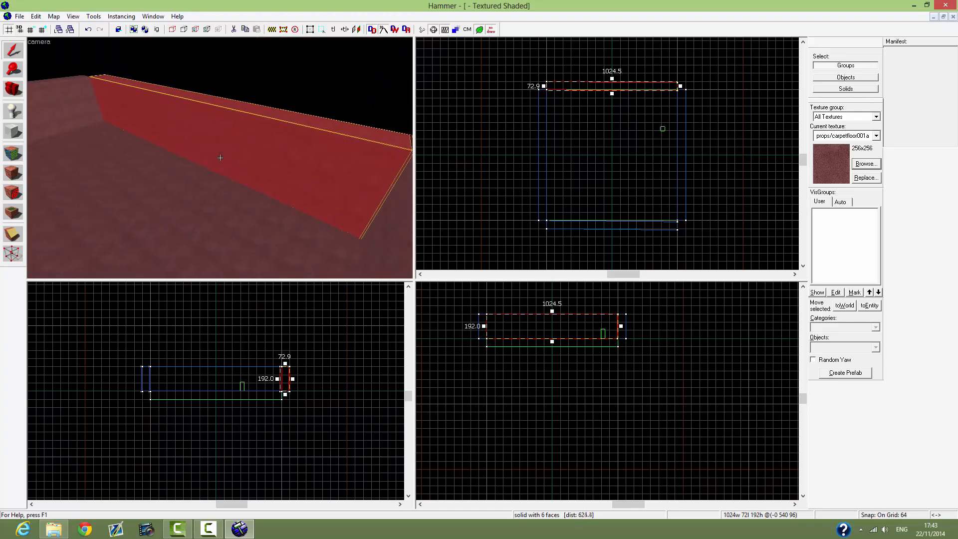
pyautogui.press('w')
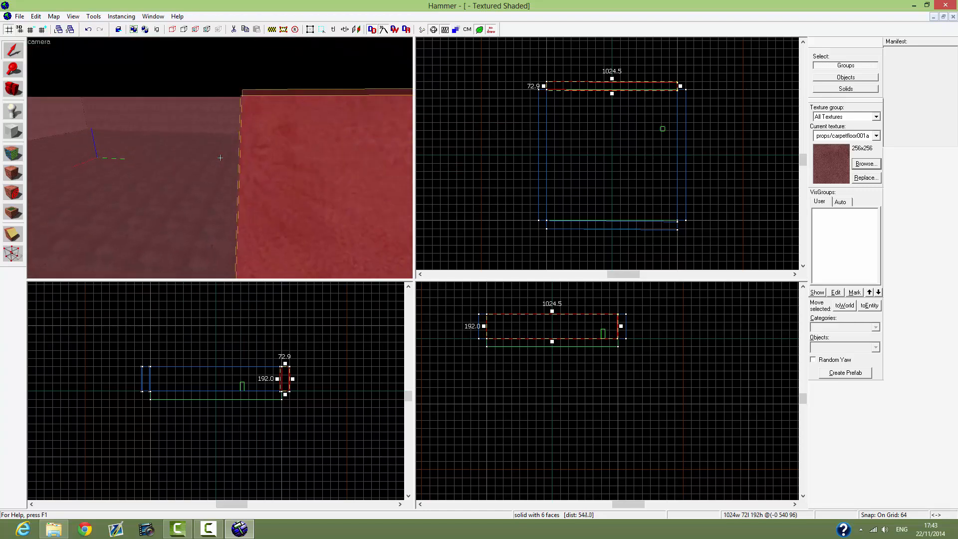
pyautogui.press('s')
pyautogui.press('s')
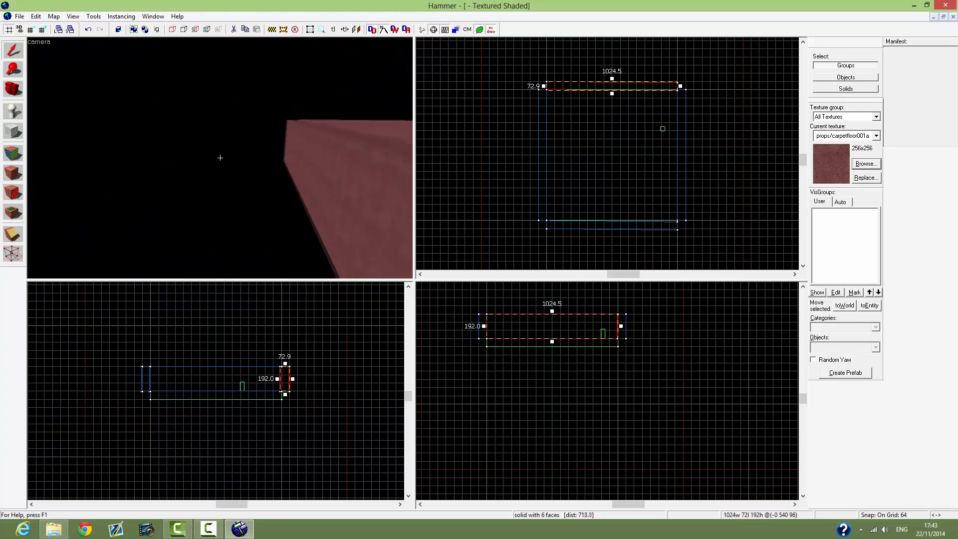
# Step: Square up the wall on the floor's negative-Y edge to 1024 by 64 units, centred at 0 -544 96
pyautogui.press('s')
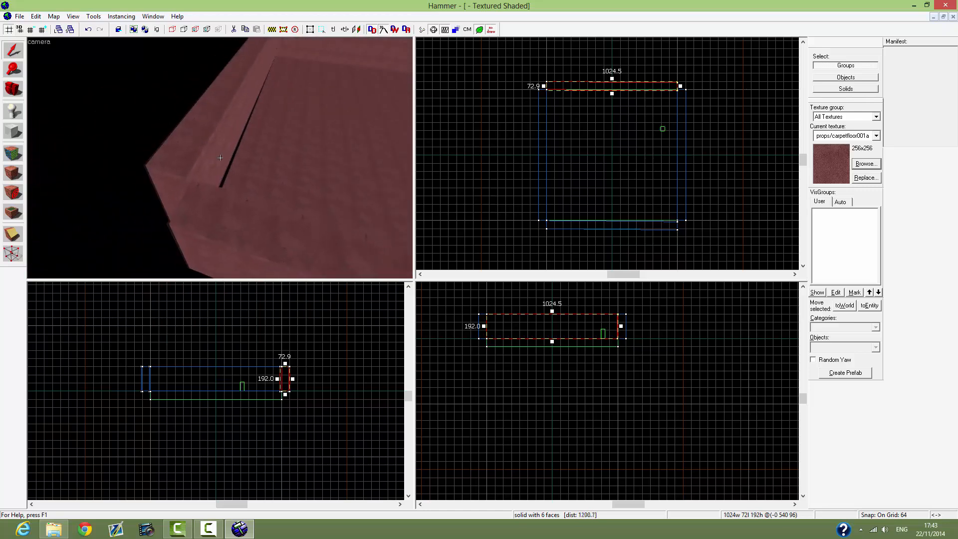
pyautogui.press('z')
pyautogui.click(193, 150)
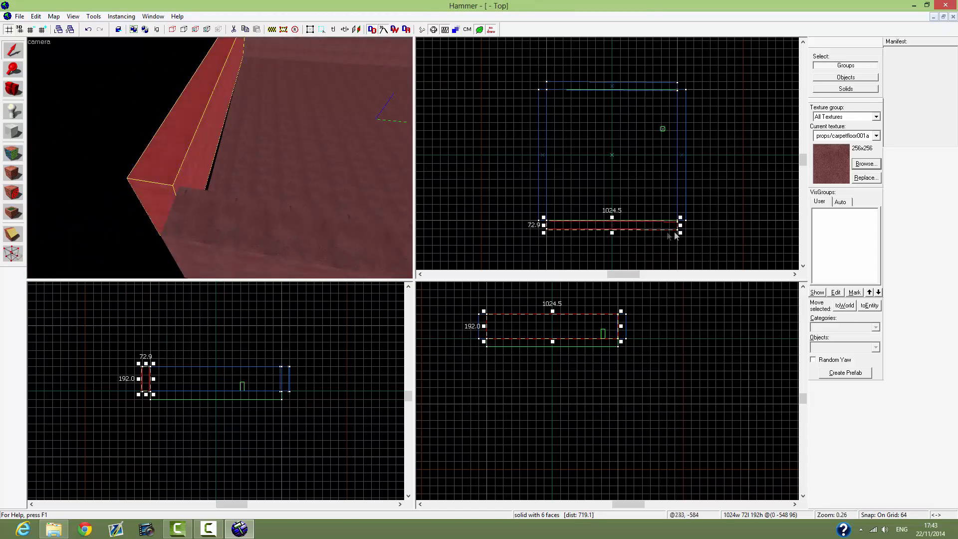
pyautogui.moveTo(680, 235); pyautogui.dragTo(679, 235)
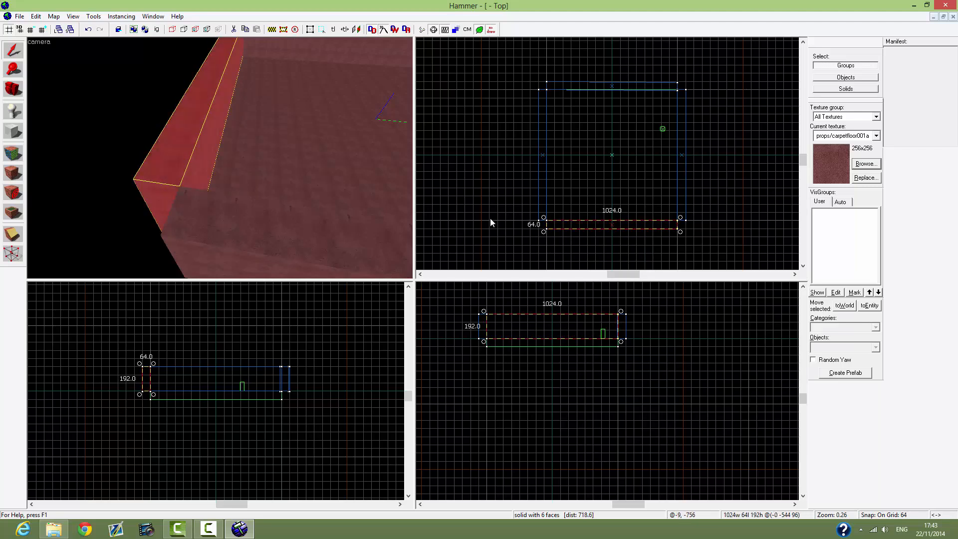
# Step: Copy the carpeted floor block upward onto the tops of the walls as a ceiling, centred at 0 0 224
pyautogui.press('z')
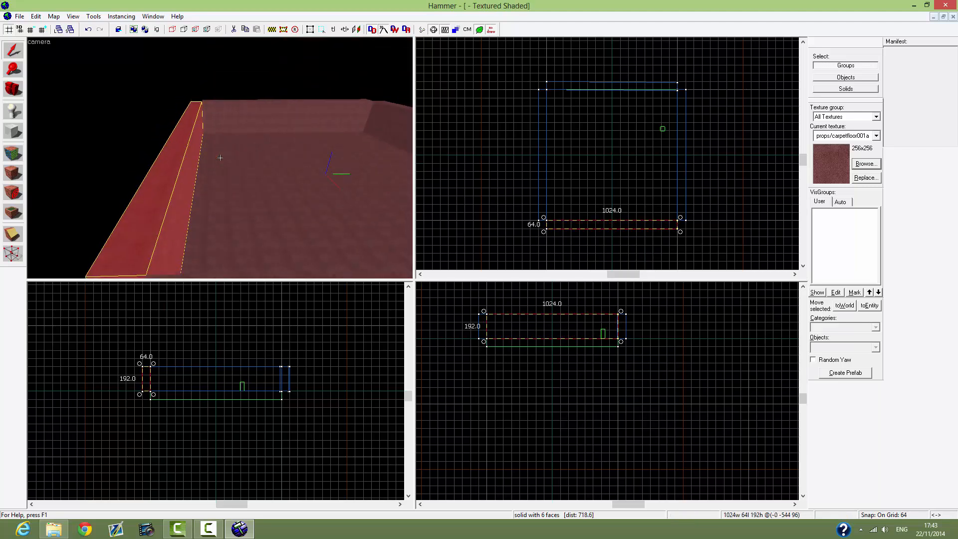
pyautogui.press('d')
pyautogui.press('s')
pyautogui.press('w')
pyautogui.press('s')
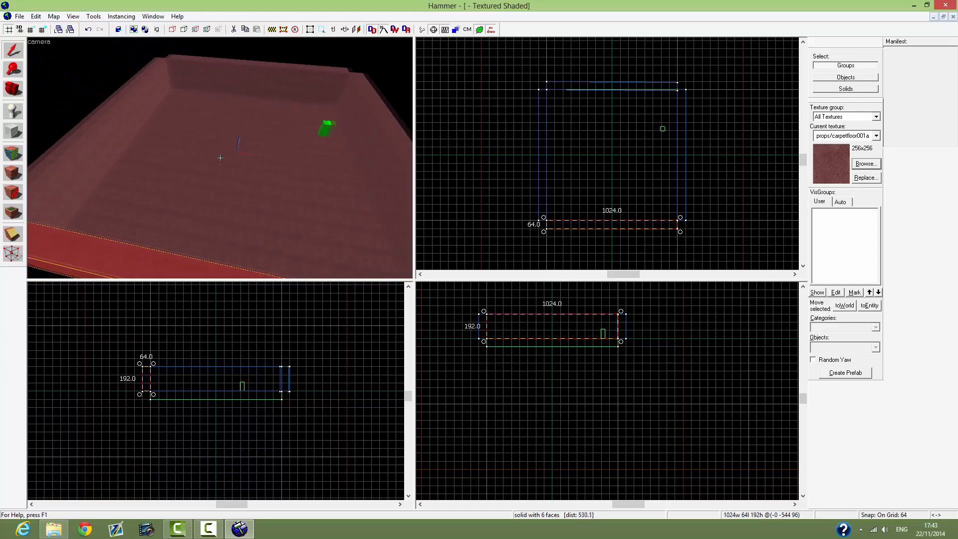
pyautogui.press('a')
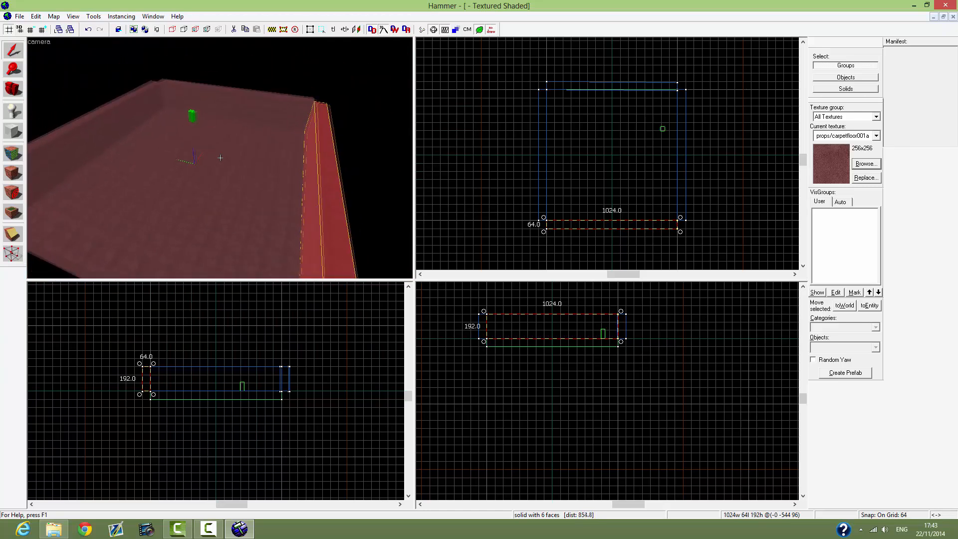
pyautogui.press('z')
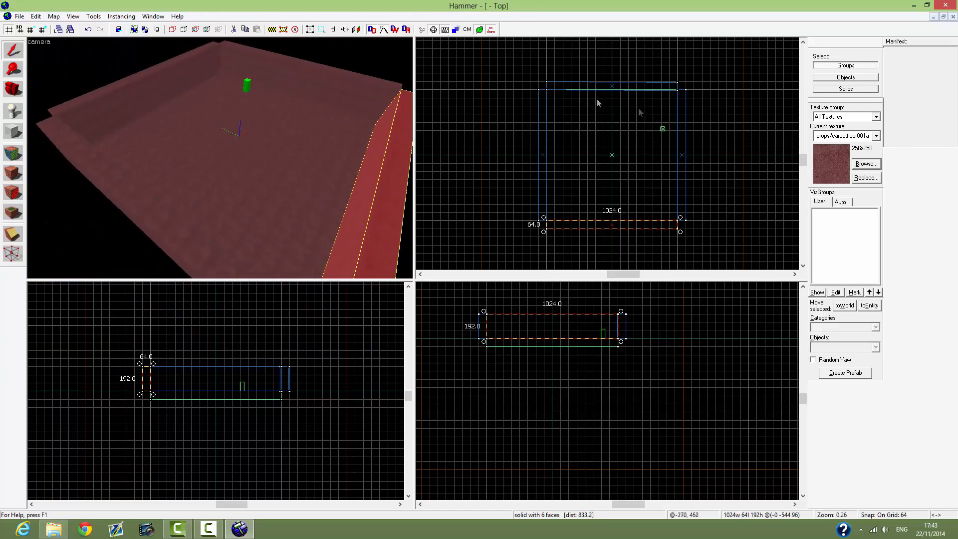
pyautogui.click(613, 156)
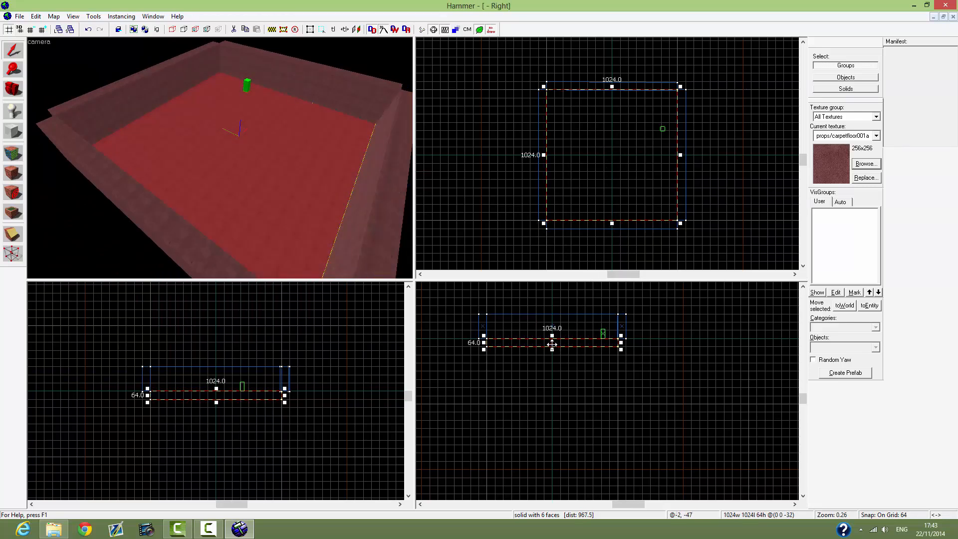
pyautogui.moveTo(551, 344); pyautogui.dragTo(556, 309)
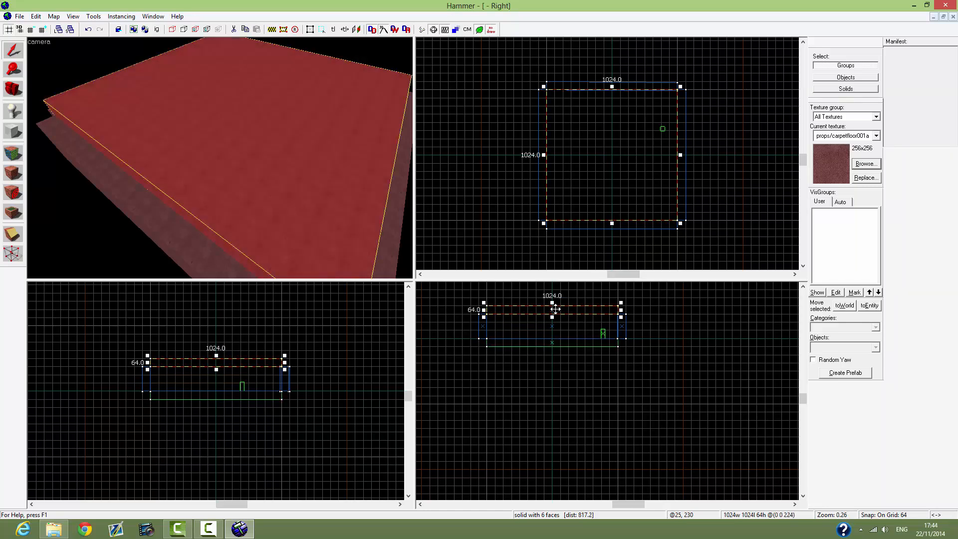
# Step: Fly inside and outside the room in the 3D view to examine the ceiling, walls and player model
pyautogui.press('w')
pyautogui.press('z')
pyautogui.press('w')
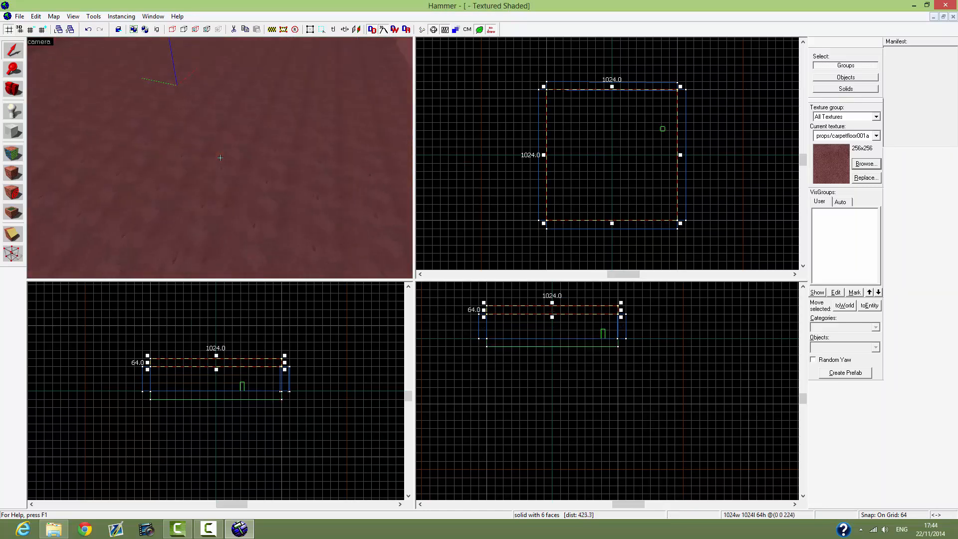
pyautogui.press('w')
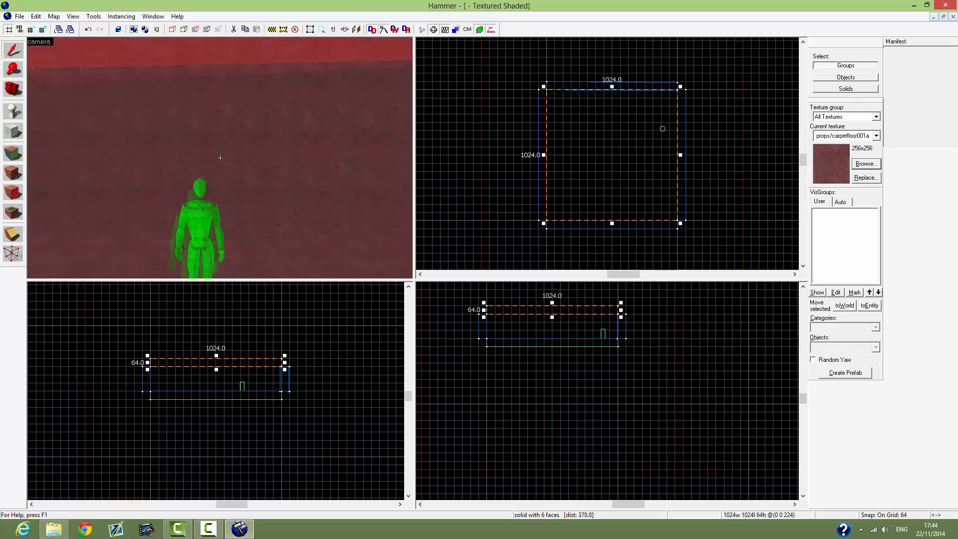
pyautogui.press('w')
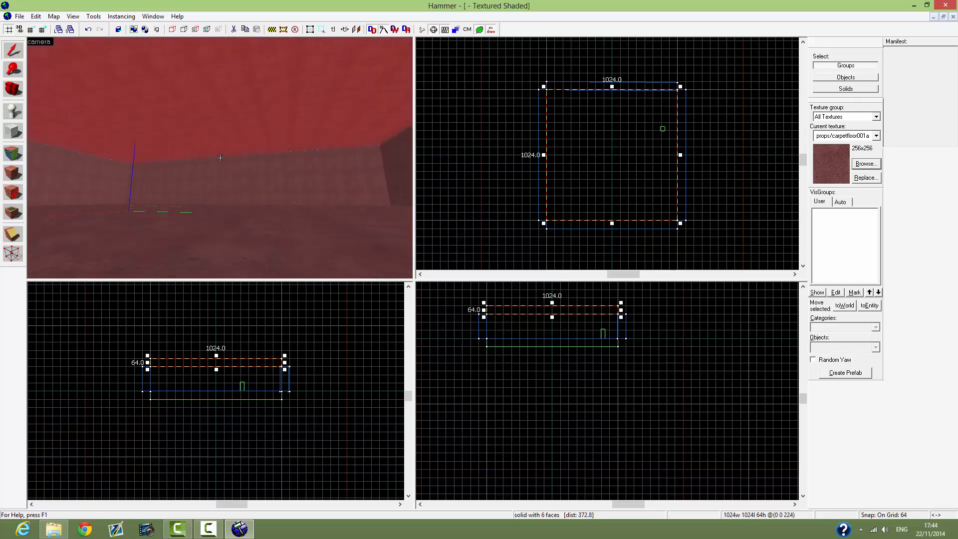
pyautogui.press('w')
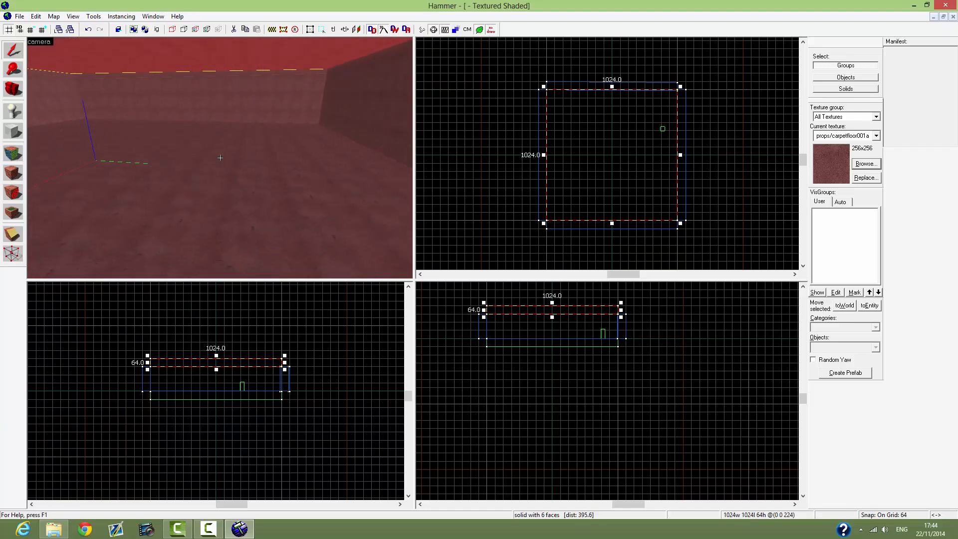
pyautogui.press('s')
pyautogui.press('w')
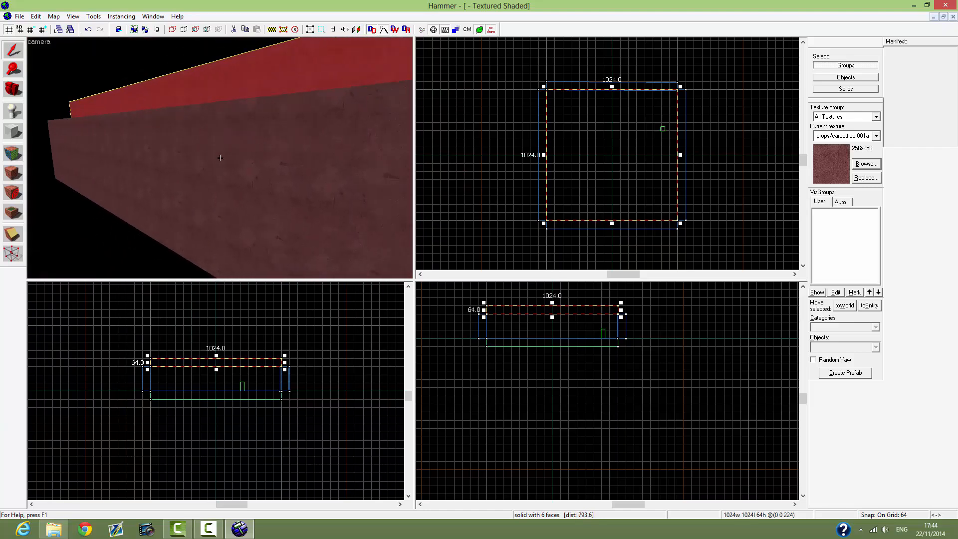
pyautogui.press('w')
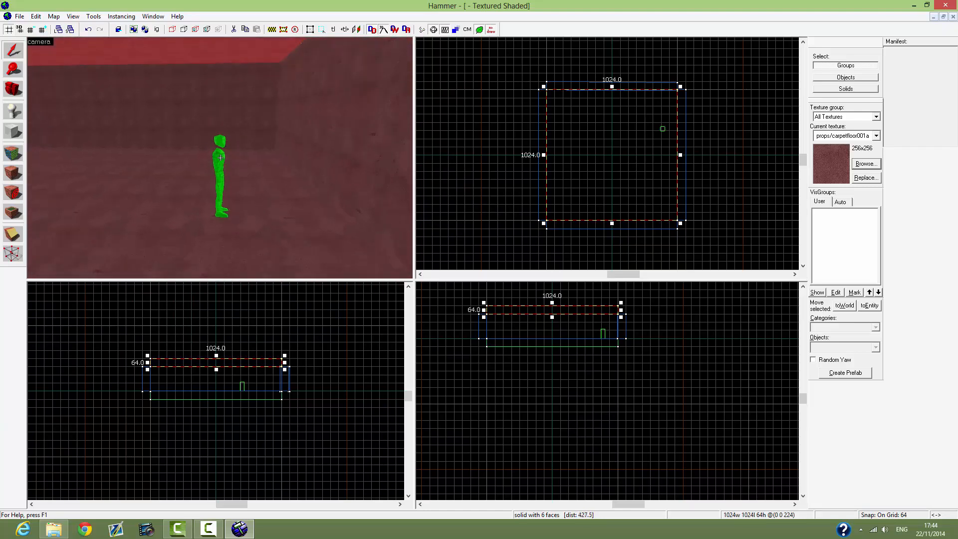
pyautogui.press('w')
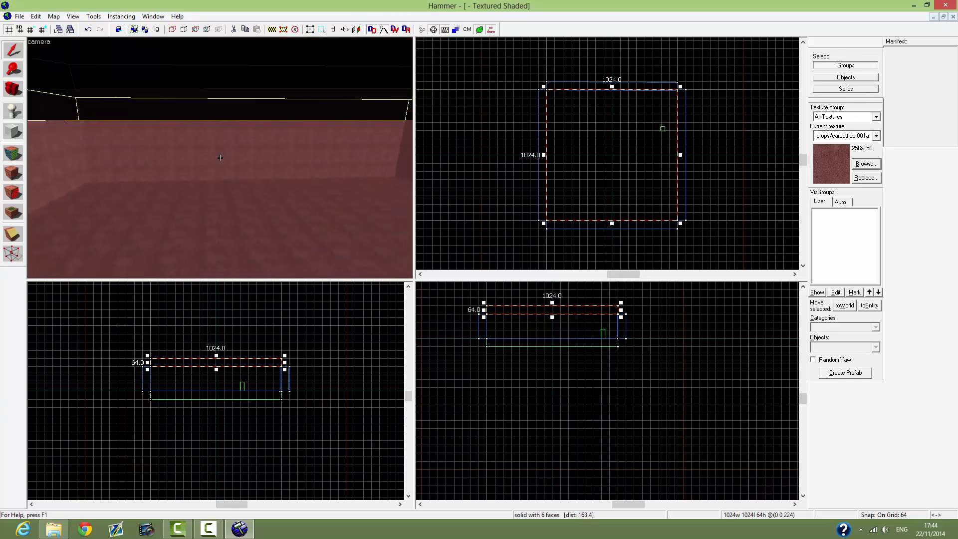
pyautogui.press('w')
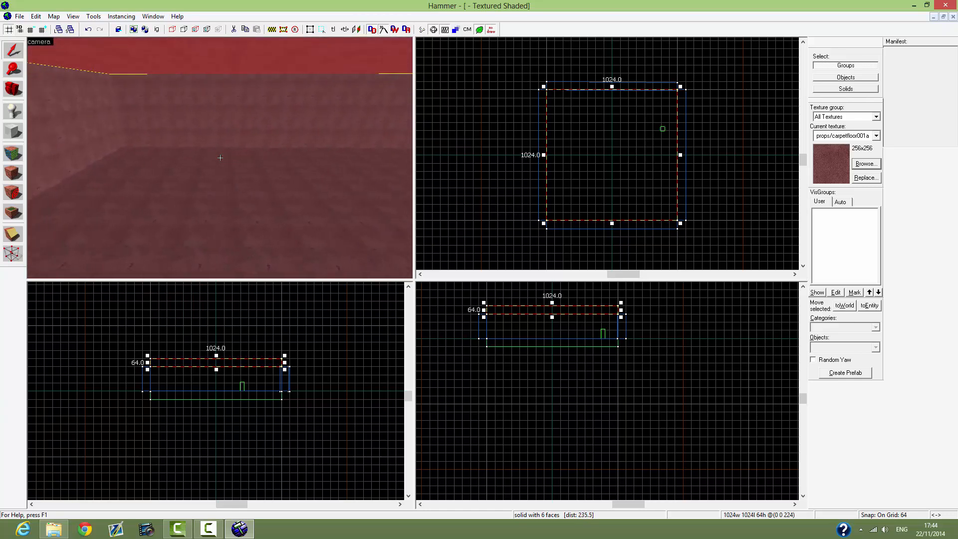
pyautogui.press('w')
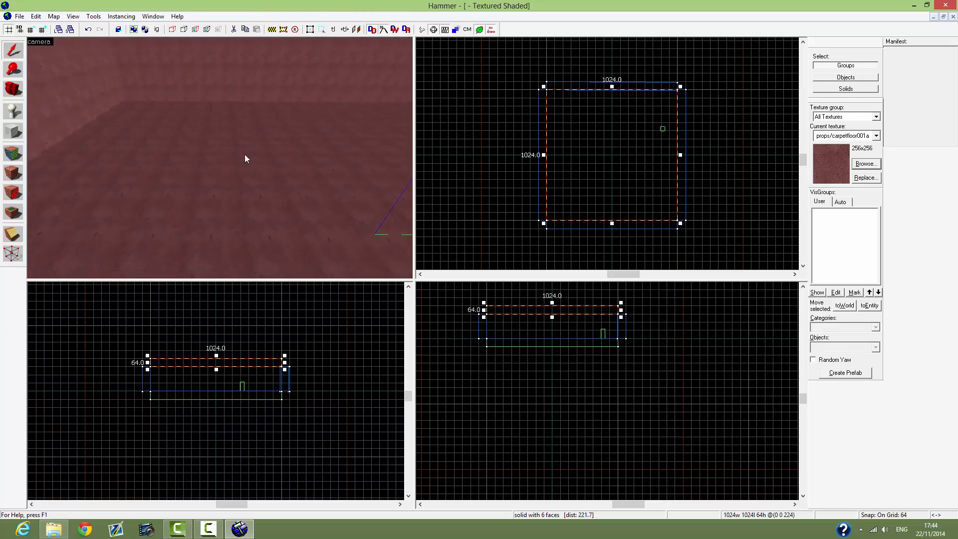
pyautogui.press('z')
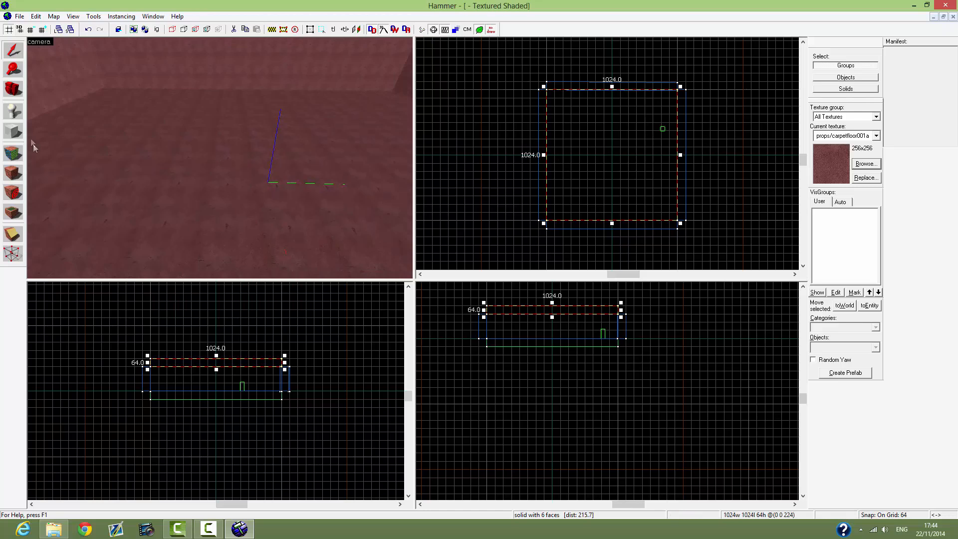
# Step: Create a block 320 wide, 64 long and 64 high within the ceiling, centred at -160 288 224
pyautogui.click(14, 129)
pyautogui.moveTo(569, 111); pyautogui.dragTo(614, 123)
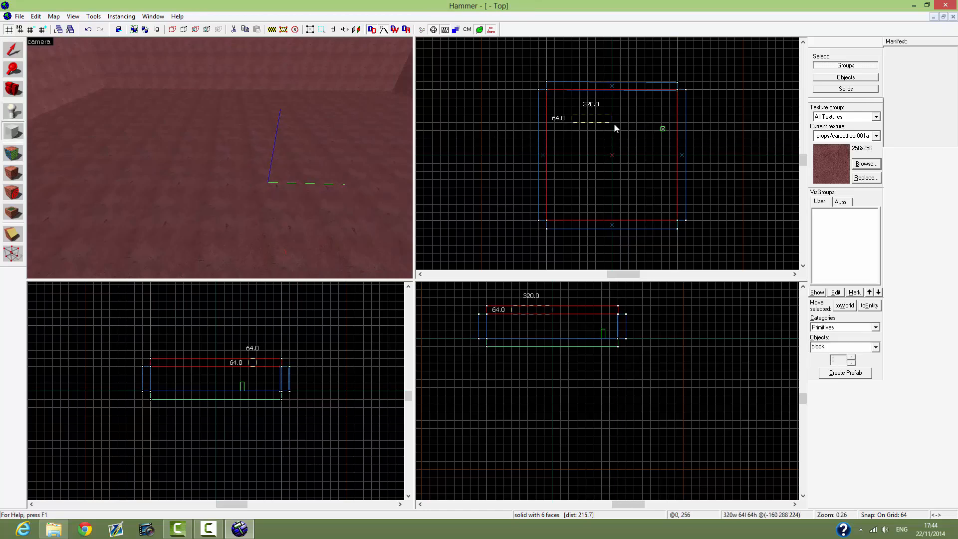
pyautogui.press('z')
pyautogui.press('w')
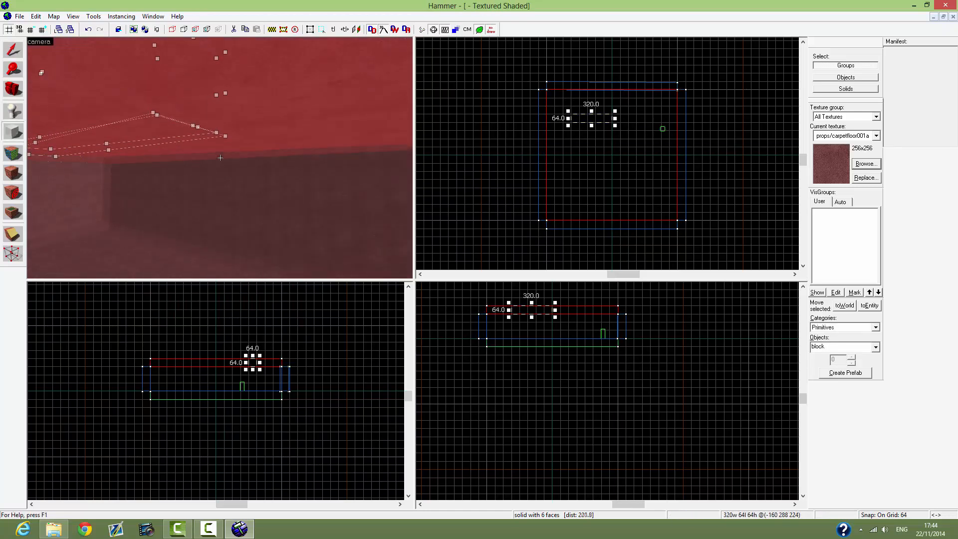
pyautogui.press('s')
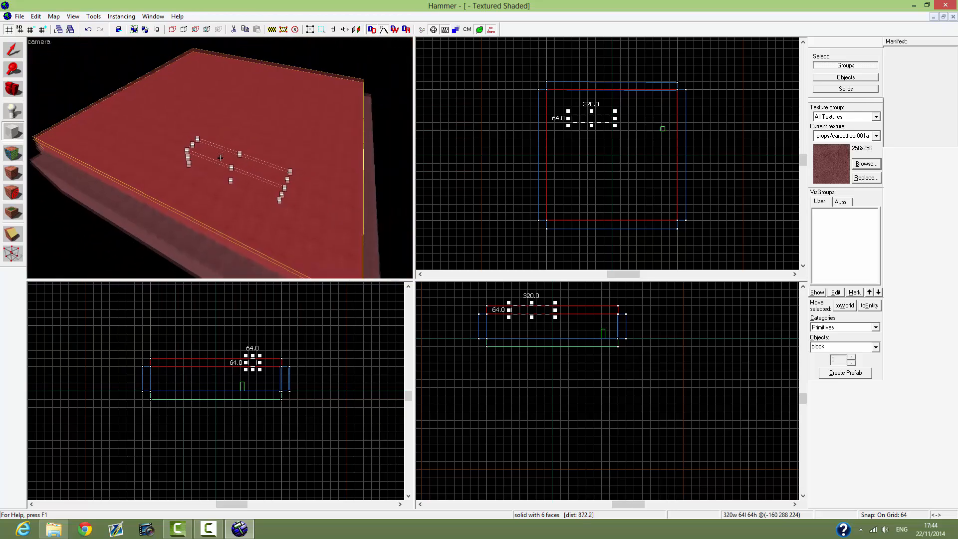
pyautogui.press('w')
pyautogui.press('a')
pyautogui.press('s')
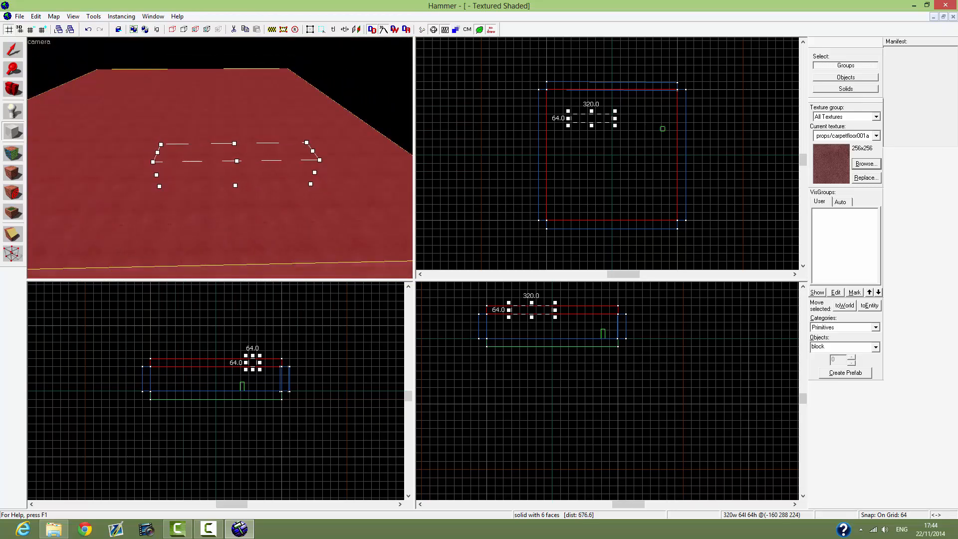
pyautogui.press('z')
pyautogui.press('w')
pyautogui.press('s')
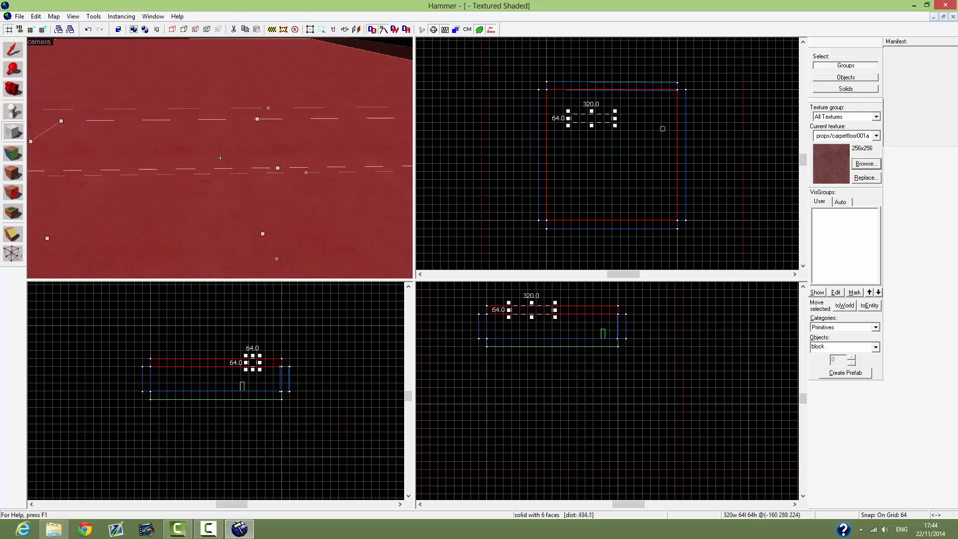
pyautogui.press('z')
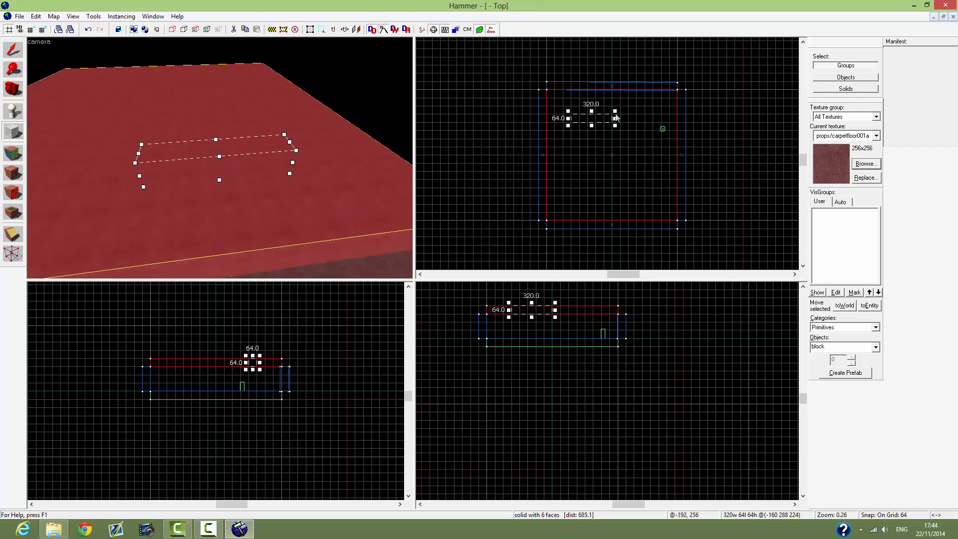
pyautogui.press('Return')
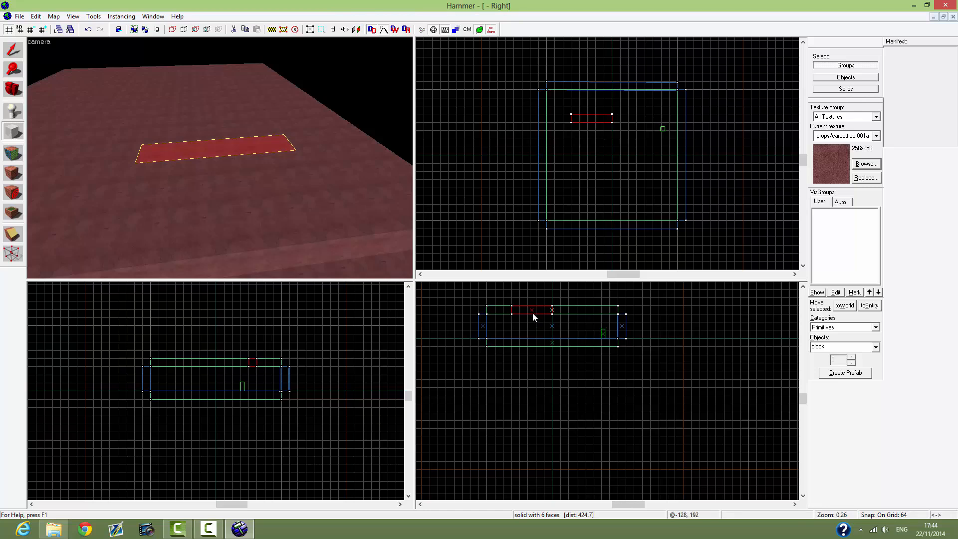
# Step: Move the new 320-unit block down from the ceiling into the room, centred at -160 288 96
pyautogui.moveTo(532, 312); pyautogui.dragTo(533, 325)
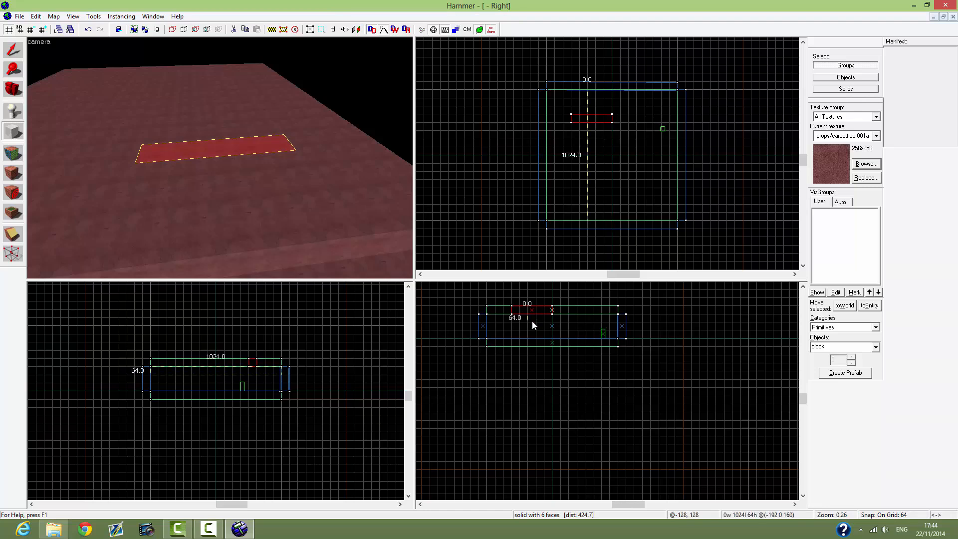
pyautogui.click(12, 50)
pyautogui.moveTo(533, 310); pyautogui.dragTo(532, 326)
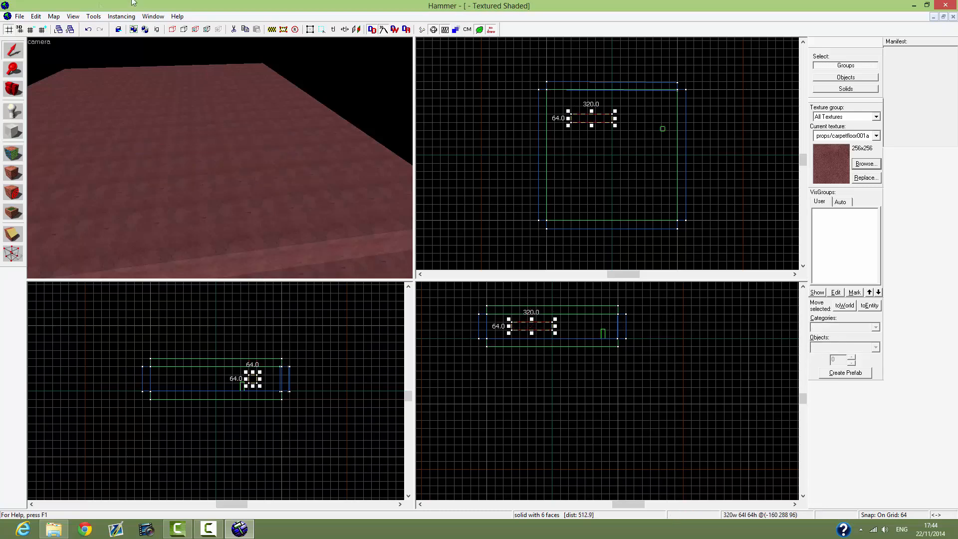
# Step: Clear the selection and set the camera view to 3D Shaded Textured Polygons
pyautogui.press('z')
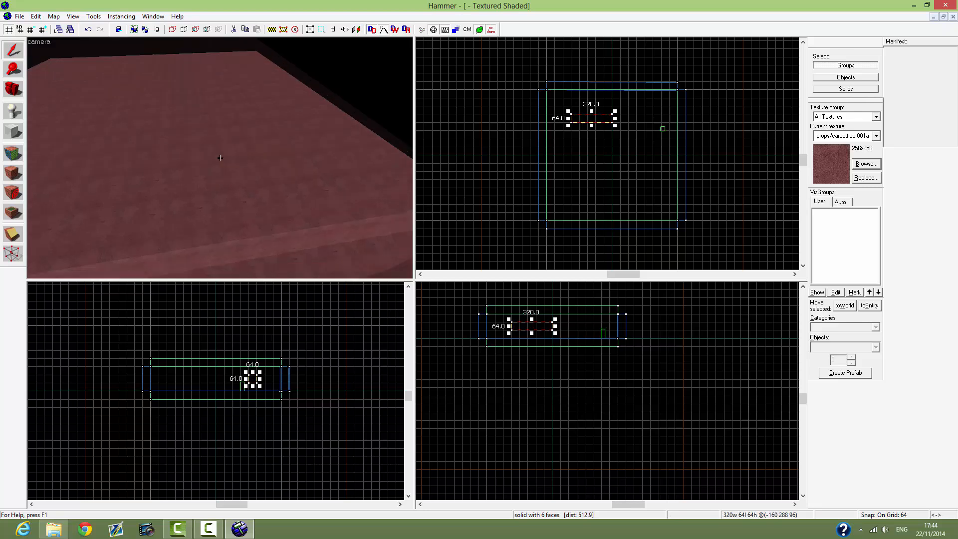
pyautogui.press('w')
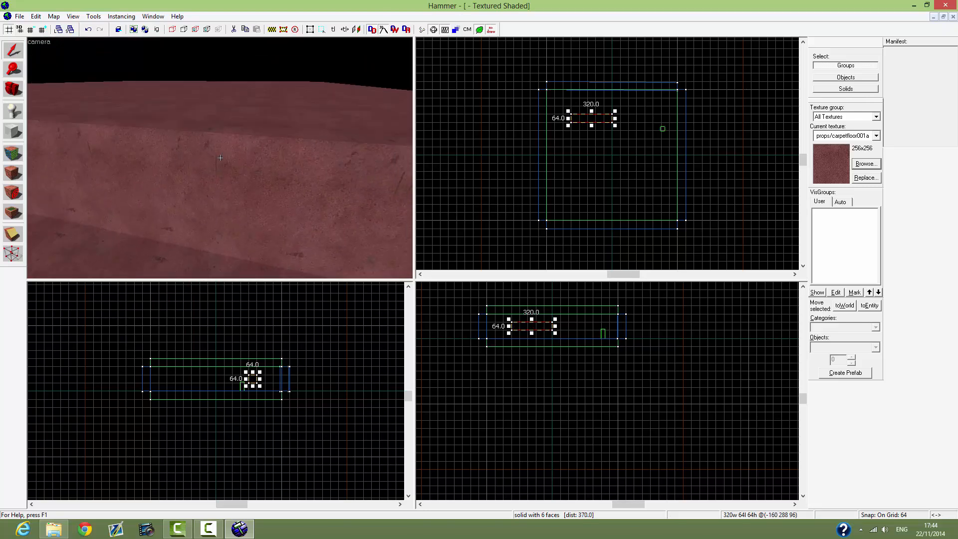
pyautogui.press('s')
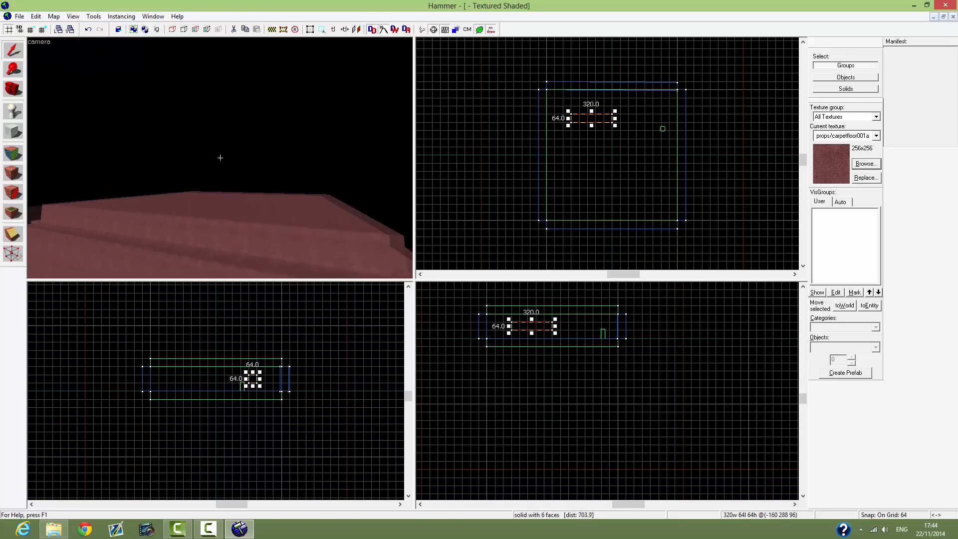
pyautogui.press('z')
pyautogui.click(42, 53)
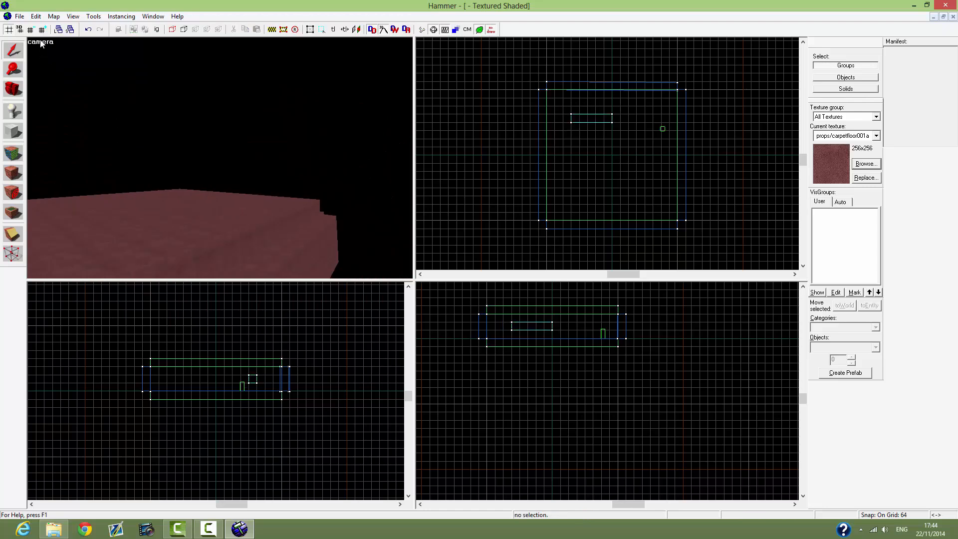
pyautogui.click(39, 42)
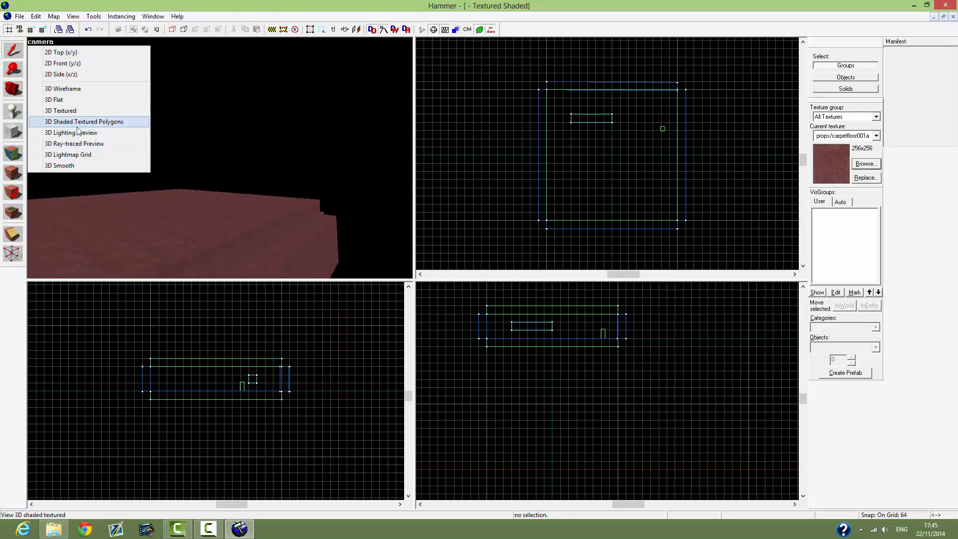
pyautogui.click(116, 121)
# Step: Fly into the room in the 3D view to examine the new block and its surroundings
pyautogui.press('z')
pyautogui.press('w')
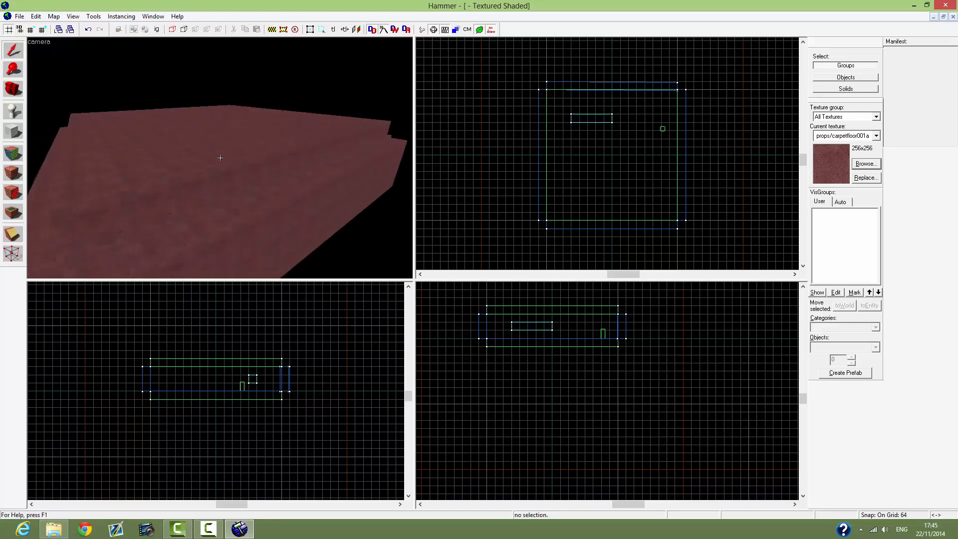
pyautogui.press('w')
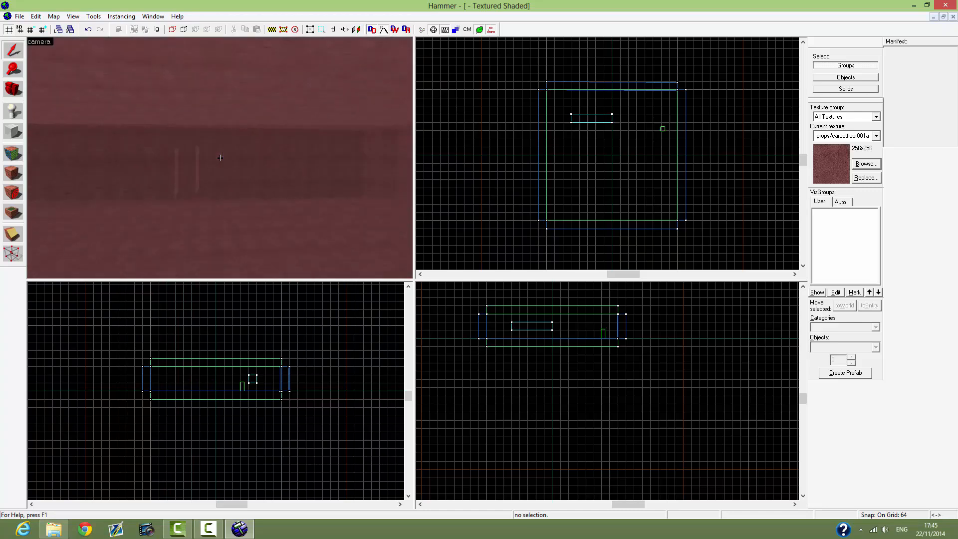
pyautogui.press('d')
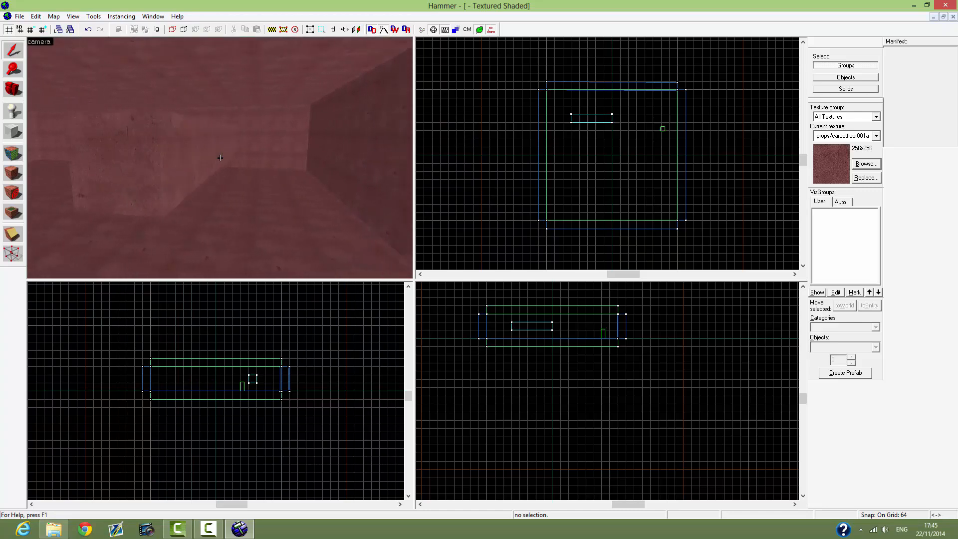
pyautogui.press('s')
pyautogui.press('a')
pyautogui.press('z')
pyautogui.moveTo(432, 49); pyautogui.dragTo(479, 87)
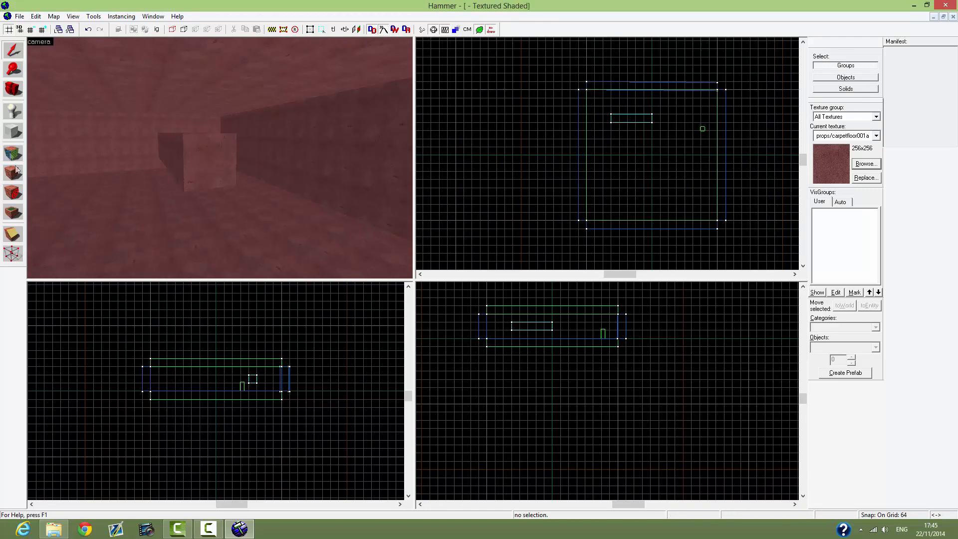
# Step: Apply the props/carpetfloor003a texture to all faces of the interior block
pyautogui.click(174, 144)
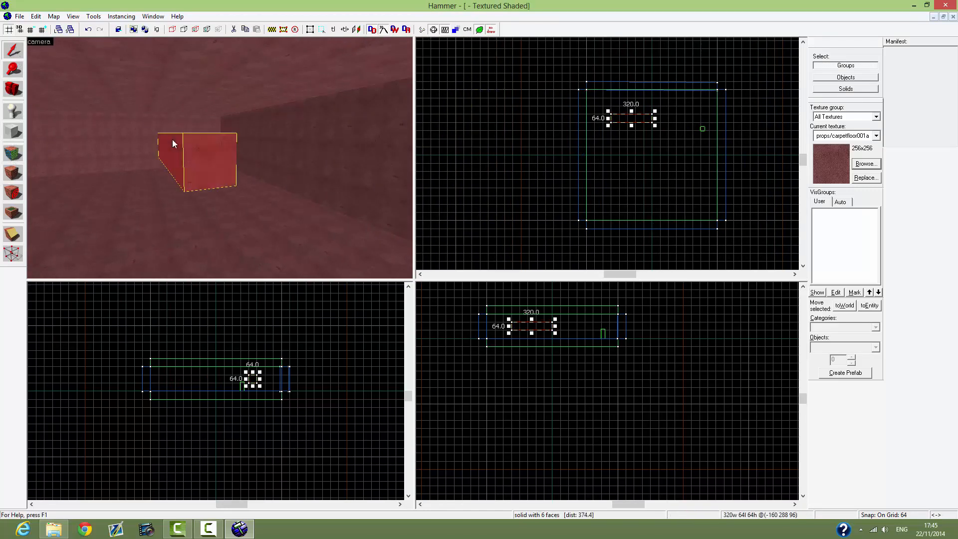
pyautogui.click(19, 155)
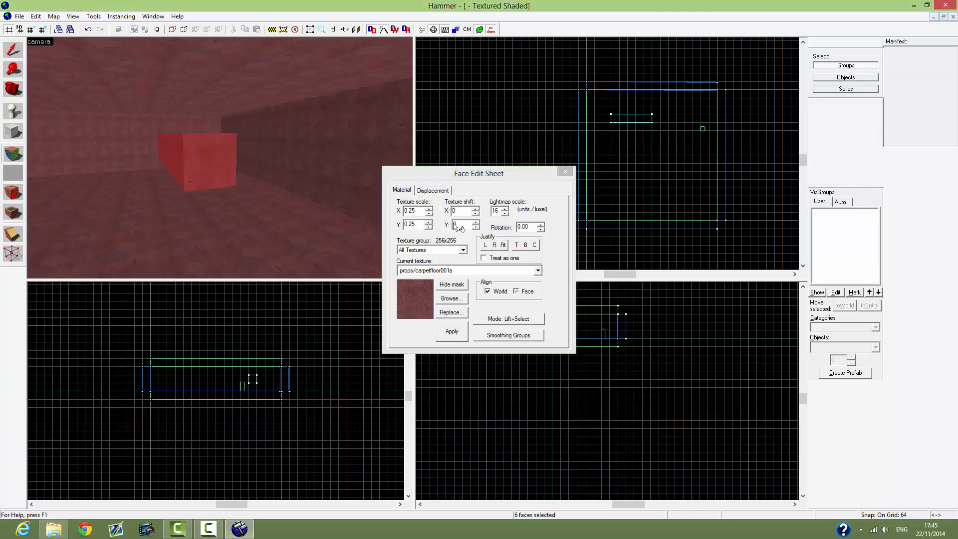
pyautogui.click(450, 299)
pyautogui.doubleClick(363, 50)
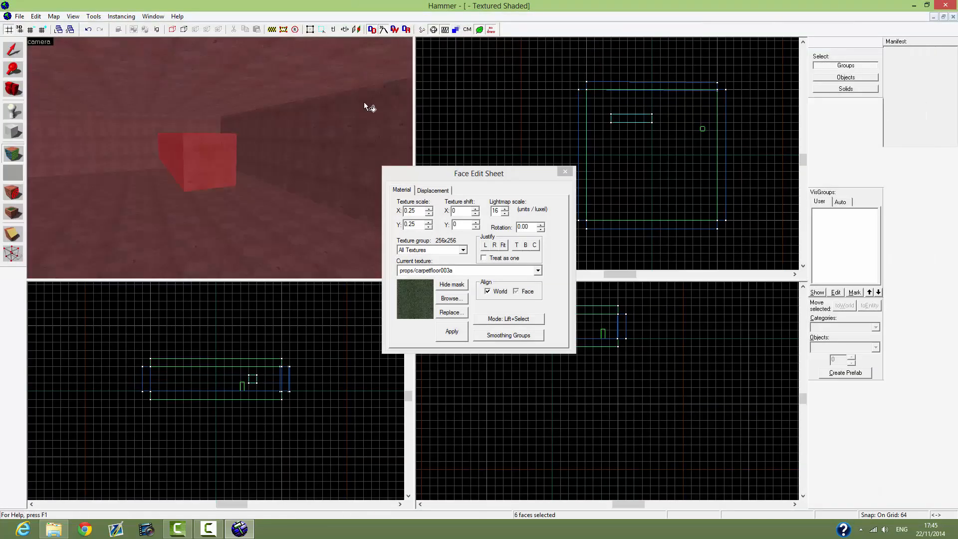
pyautogui.click(452, 333)
pyautogui.click(262, 217)
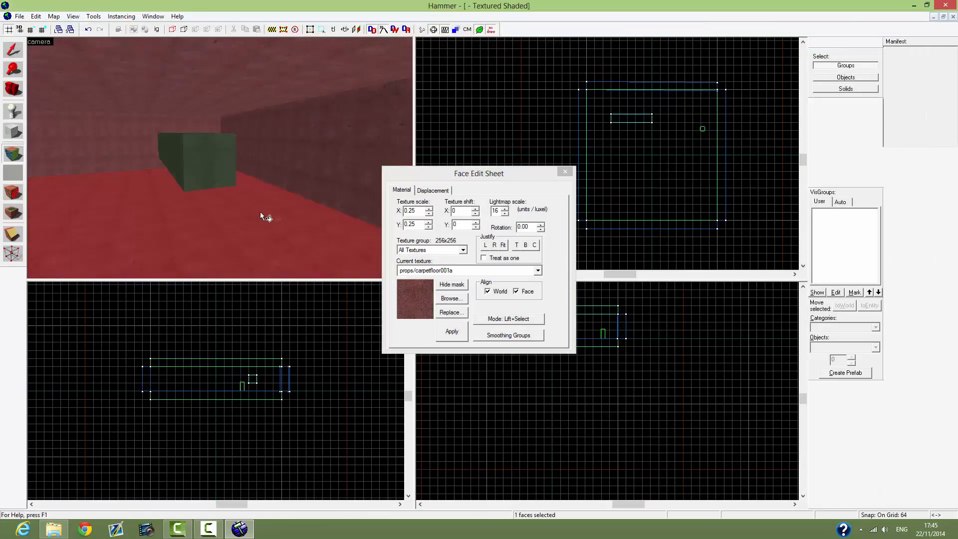
# Step: Rotate the green block 90 degrees in the top view so its 320-unit length runs front to back
pyautogui.click(12, 51)
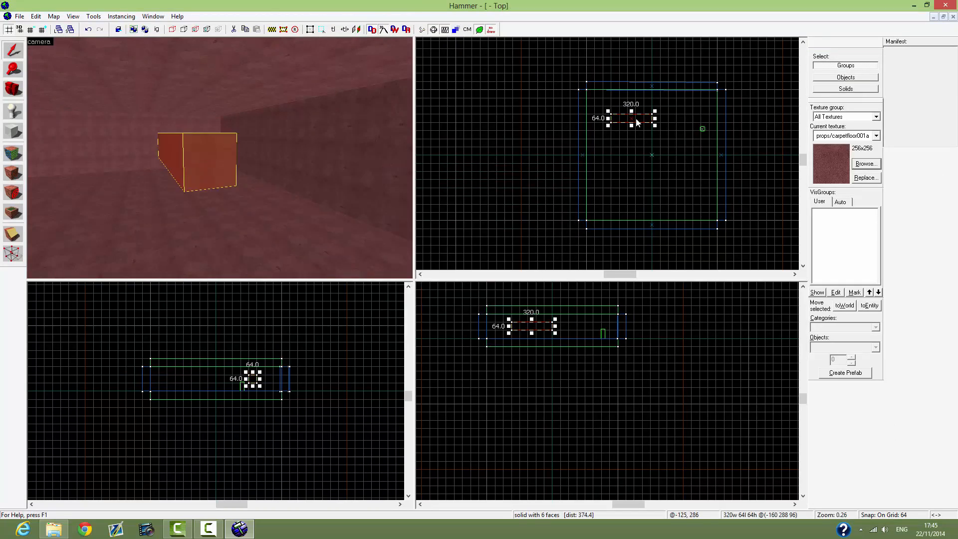
pyautogui.moveTo(655, 112); pyautogui.dragTo(633, 98)
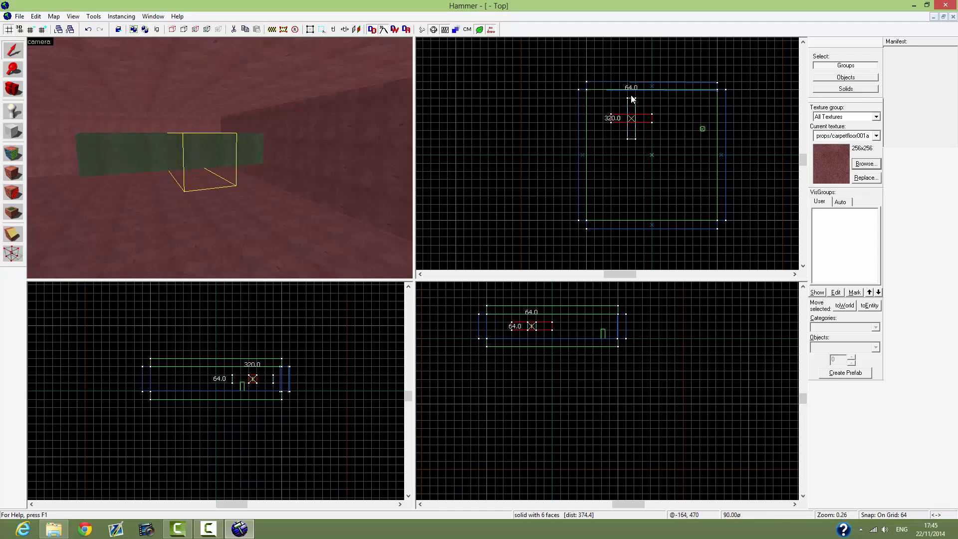
pyautogui.moveTo(631, 98); pyautogui.dragTo(632, 99)
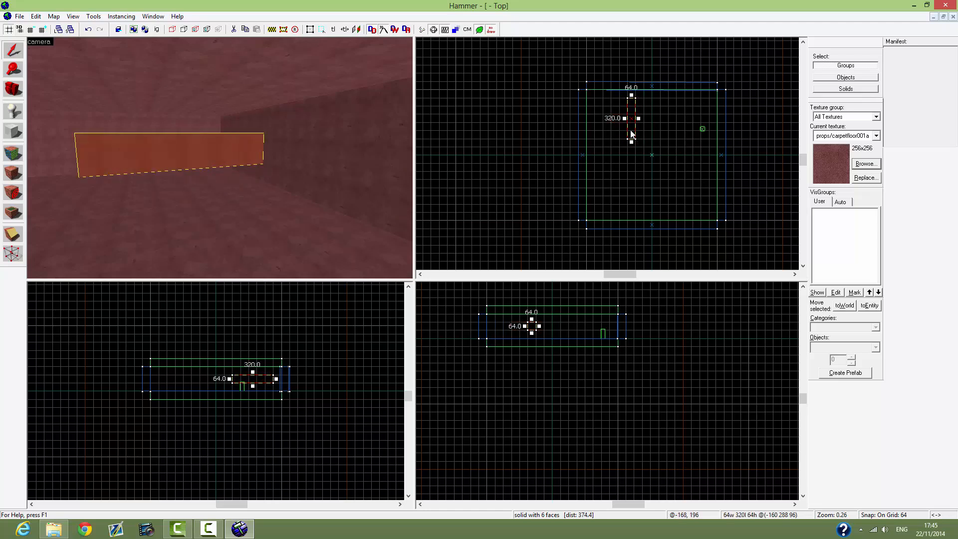
# Step: Stretch the block to the room's lower wall in the top view and shorten it to 512 long, centred at -160 -256 96
pyautogui.moveTo(632, 148); pyautogui.dragTo(634, 195)
pyautogui.hotkey('ctrl', 'z')
pyautogui.moveTo(631, 143); pyautogui.dragTo(633, 220)
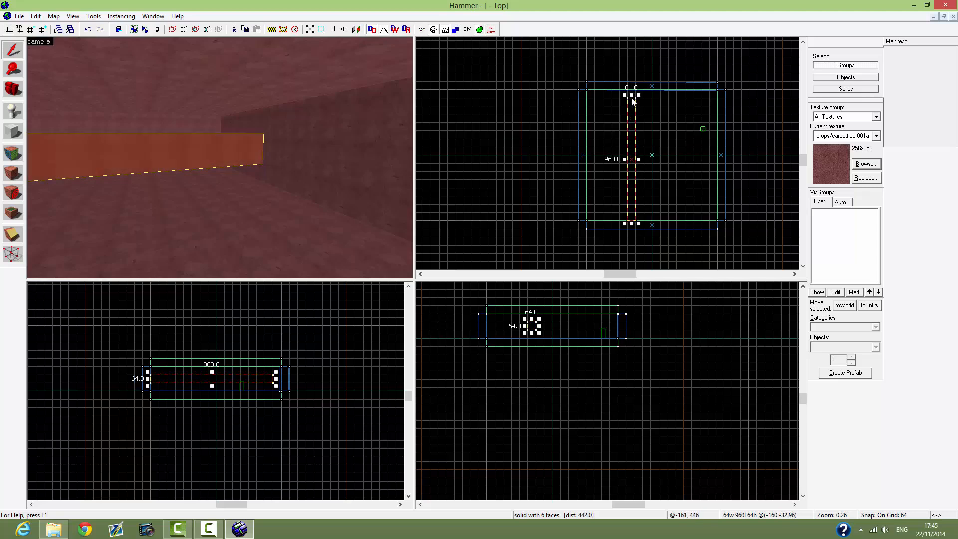
pyautogui.moveTo(631, 99); pyautogui.dragTo(632, 154)
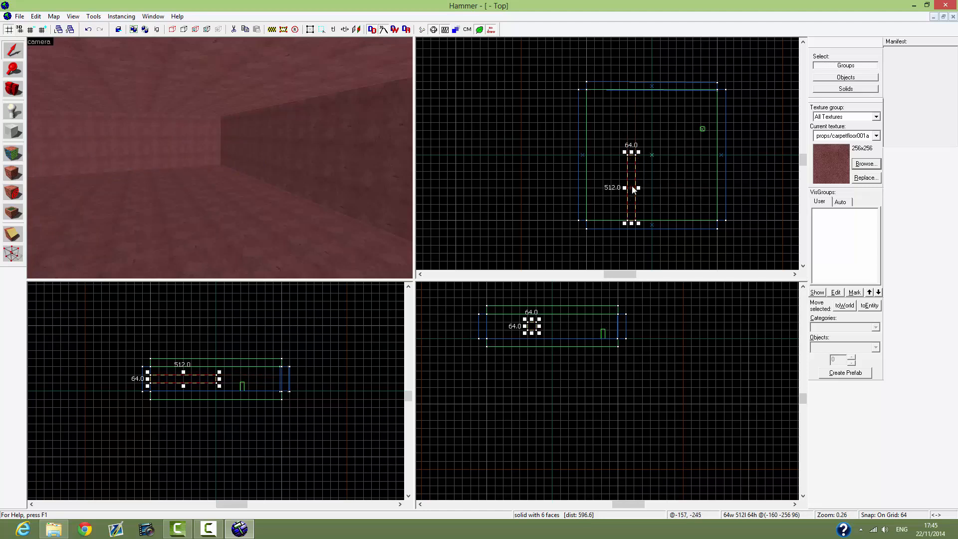
# Step: Copy the 512-unit block to the opposite wall and shorten the copy to 448 long, leaving a 64-unit gap between them
pyautogui.moveTo(633, 184); pyautogui.dragTo(637, 128)
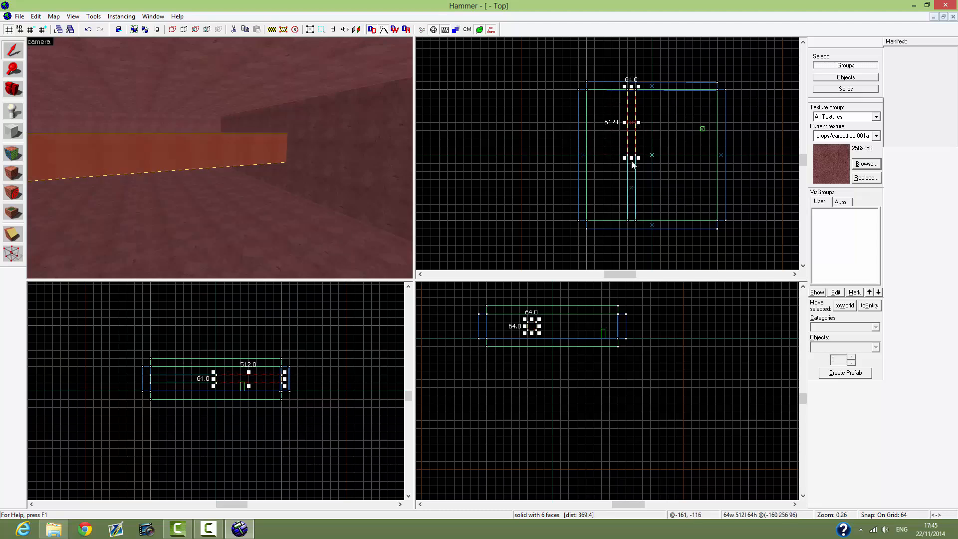
pyautogui.click(631, 126)
pyautogui.moveTo(632, 159); pyautogui.dragTo(633, 150)
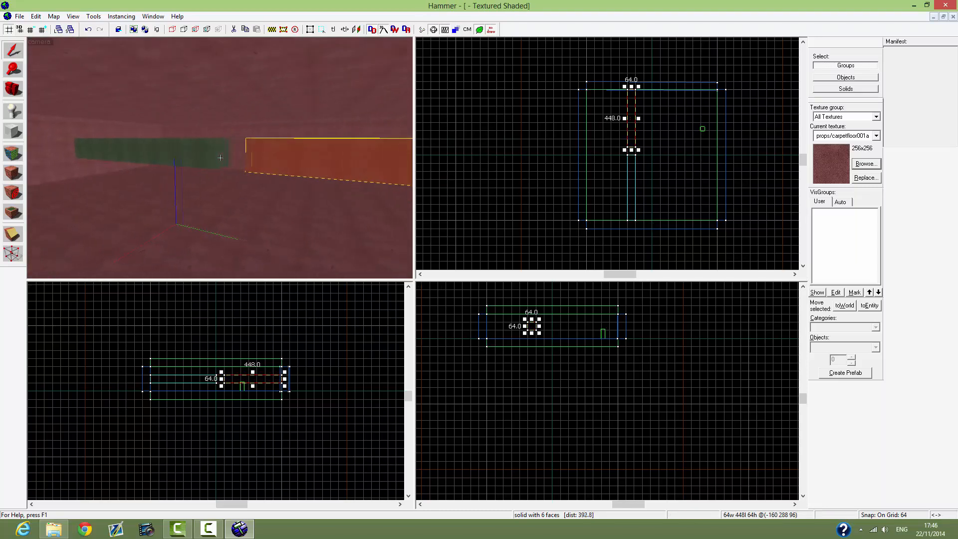
# Step: Fly around the two green blocks in the 3D view to examine the gap between them and the player model
pyautogui.press('w')
pyautogui.press('s')
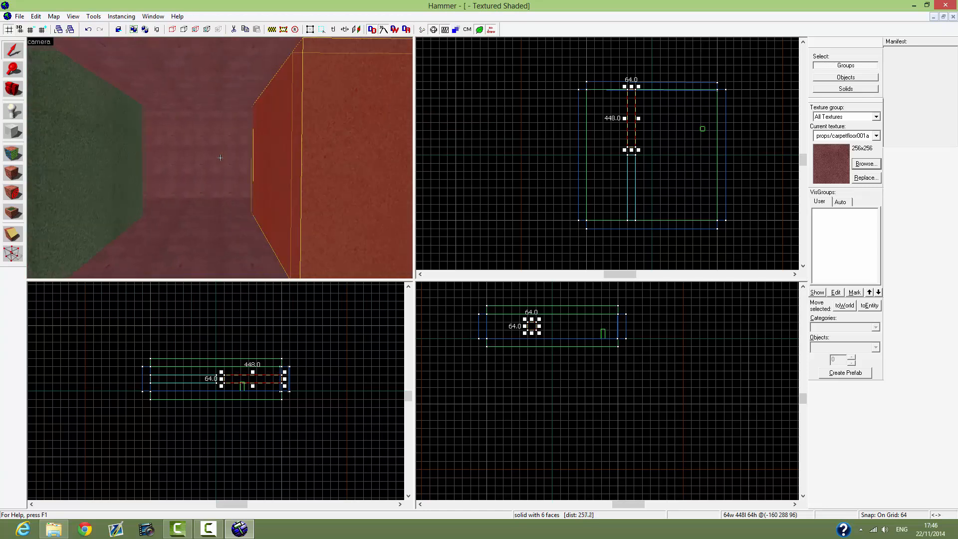
pyautogui.press('w')
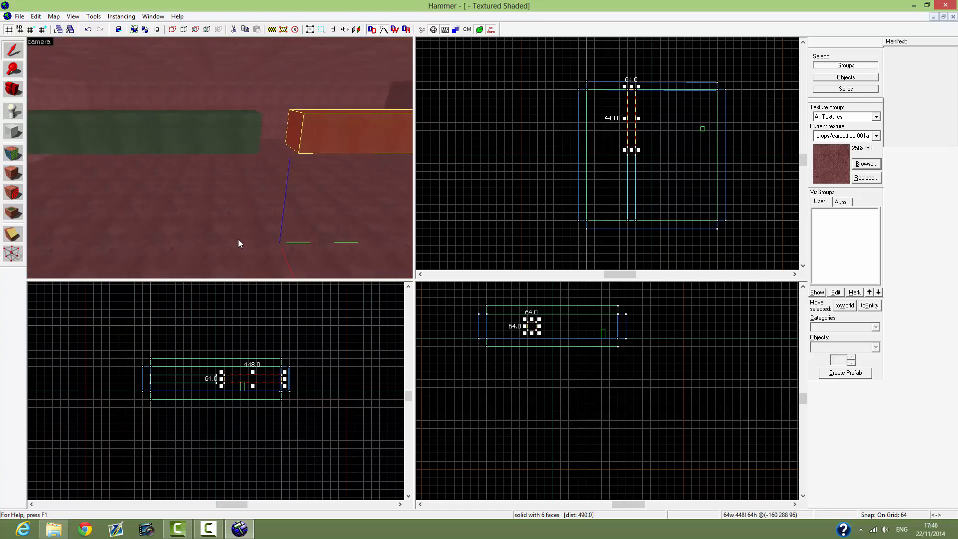
pyautogui.press('w')
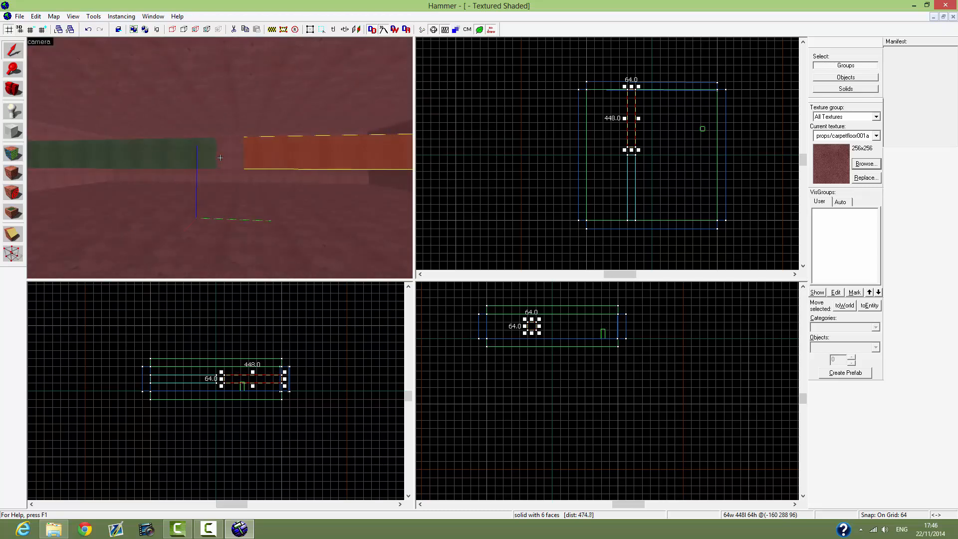
pyautogui.press('w')
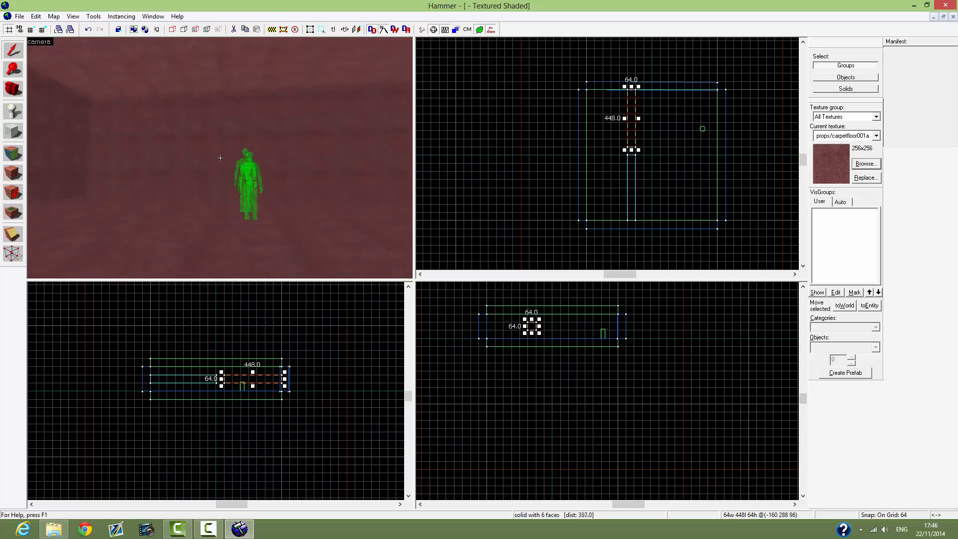
pyautogui.press('w')
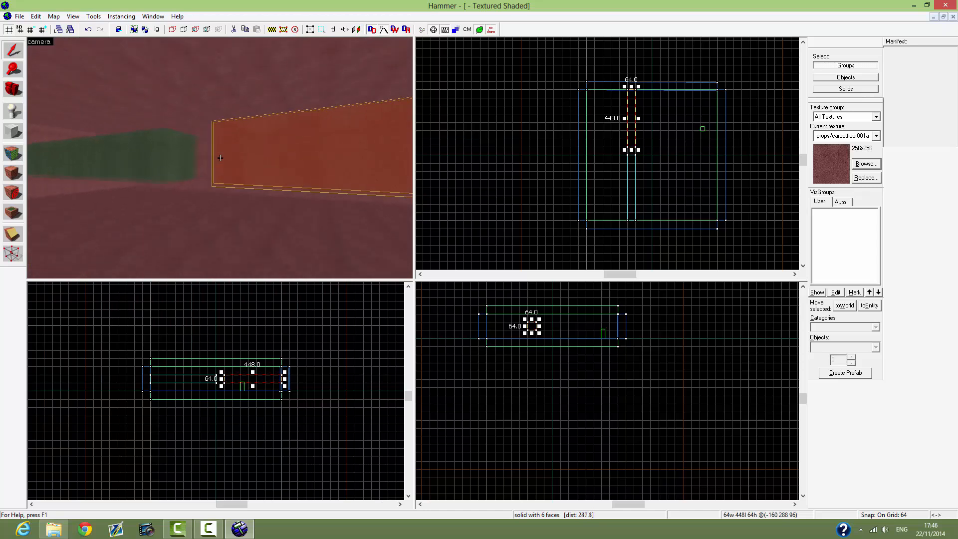
pyautogui.press('d')
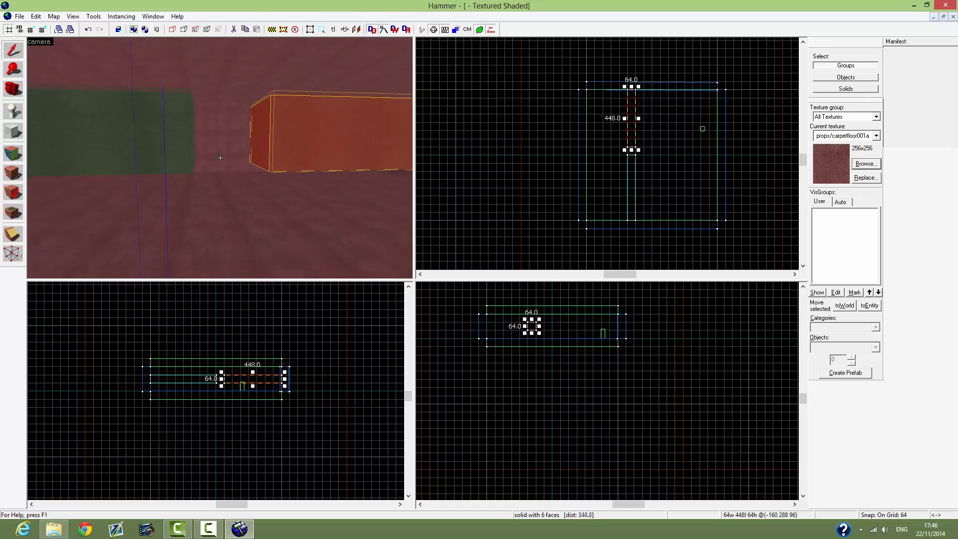
pyautogui.press('s')
pyautogui.press('a')
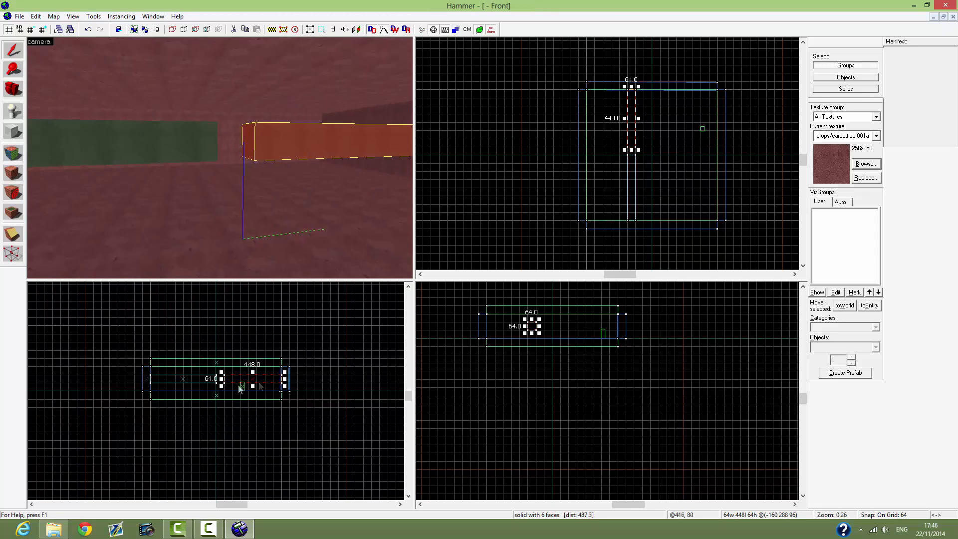
# Step: Extend both green blocks down to the floor, making them 128 high
pyautogui.moveTo(253, 387); pyautogui.dragTo(252, 395)
pyautogui.click(184, 382)
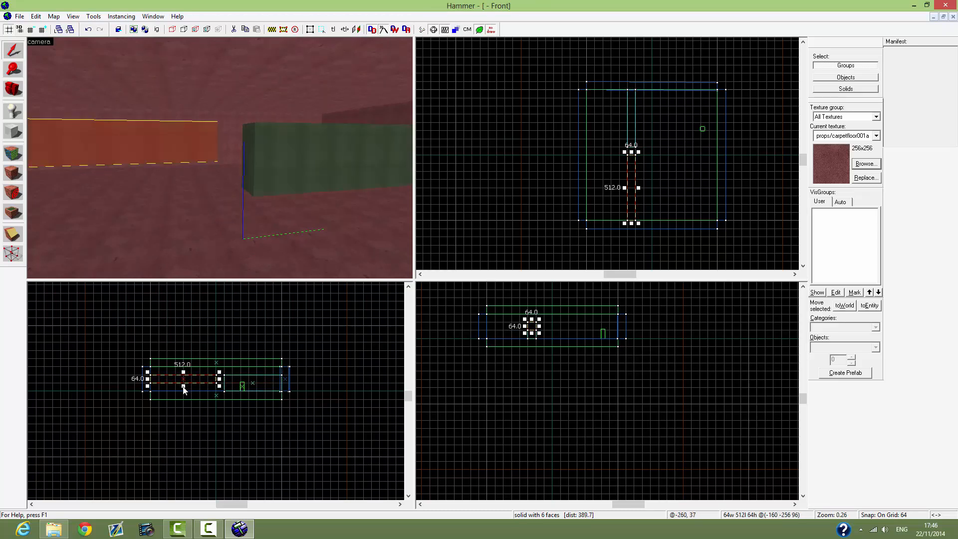
pyautogui.moveTo(184, 398); pyautogui.dragTo(183, 397)
pyautogui.press('z')
pyautogui.press('w')
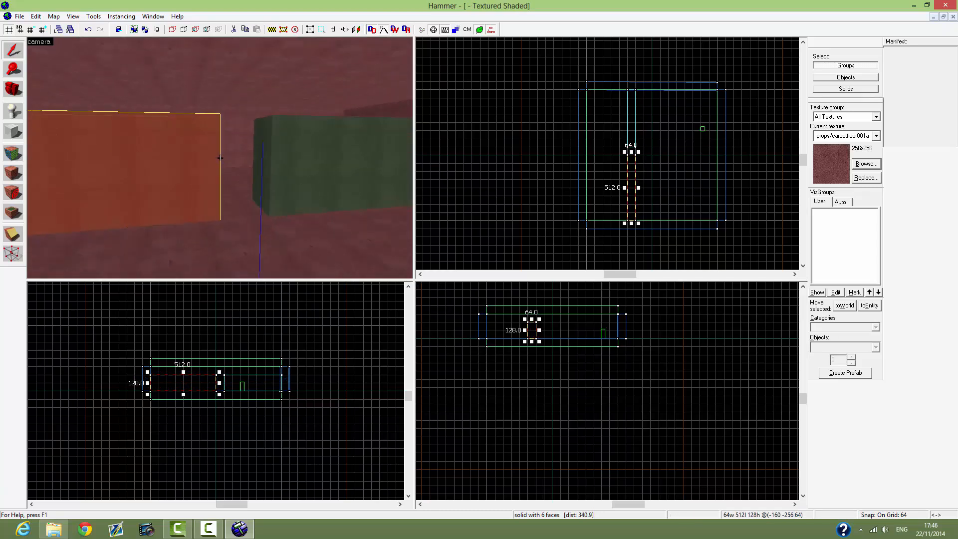
pyautogui.scroll(-6, 220, 157)
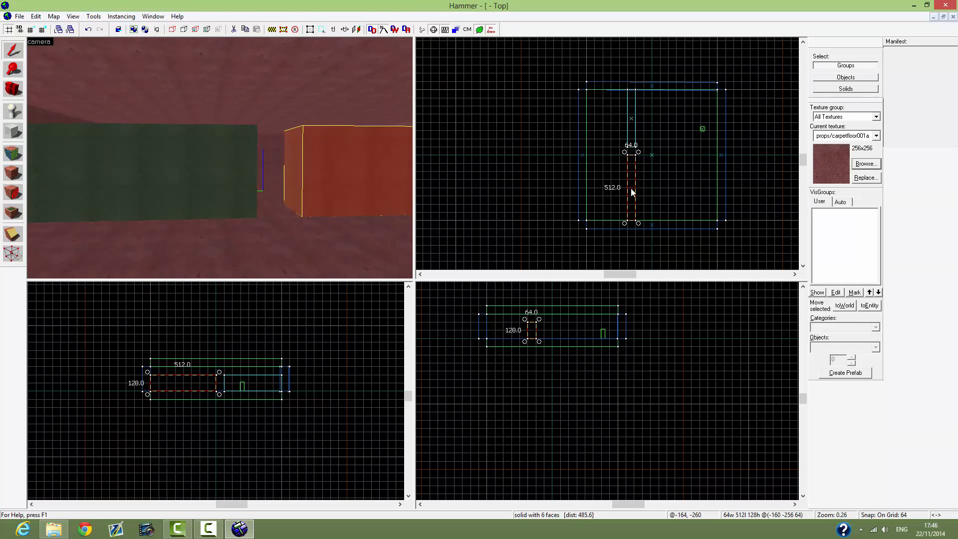
# Step: Copy the 512-unit wall block to -32 -256 and reduce the copy's height to 64, keeping its upper edge in place
pyautogui.keyDown('shift'); pyautogui.moveTo(631, 192); pyautogui.dragTo(651, 191); pyautogui.keyUp('shift')
pyautogui.press('z')
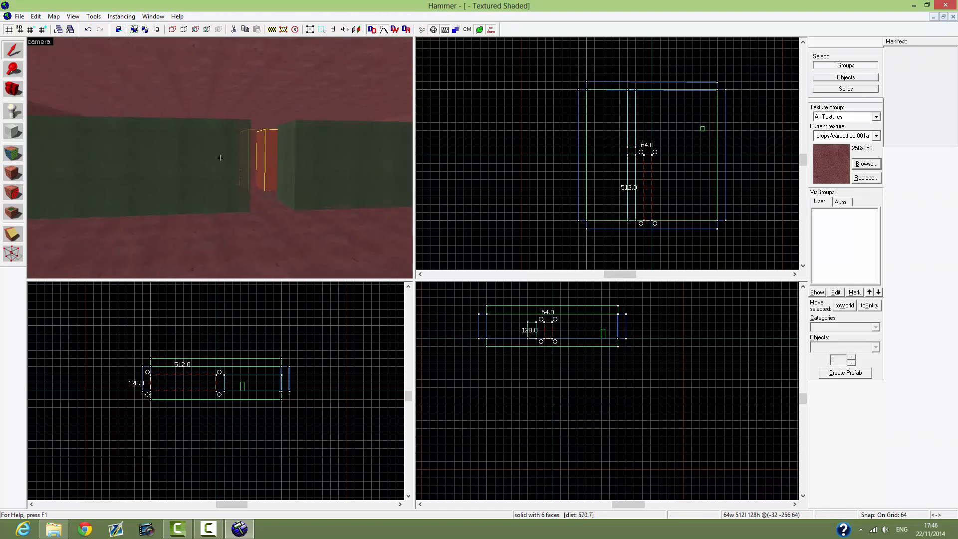
pyautogui.press('w')
pyautogui.press('z')
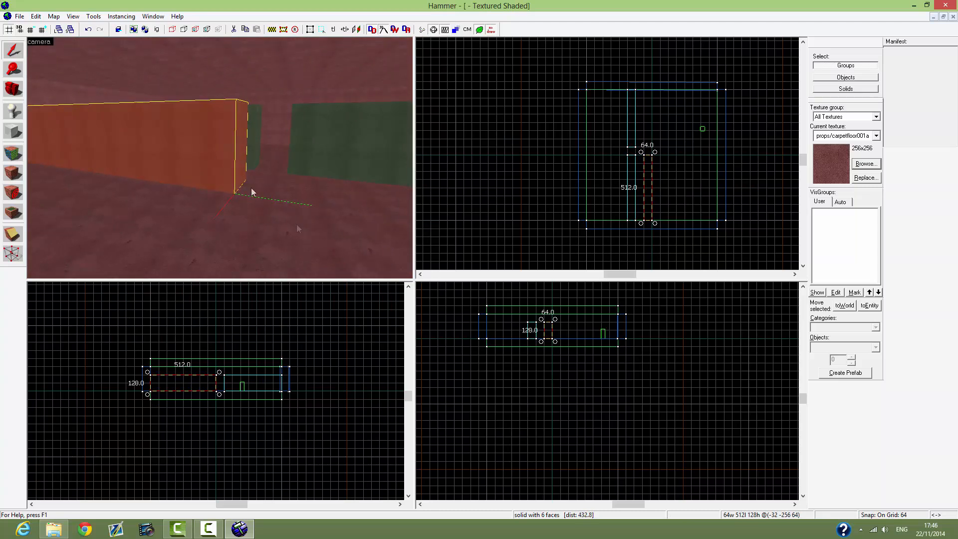
pyautogui.click(549, 331)
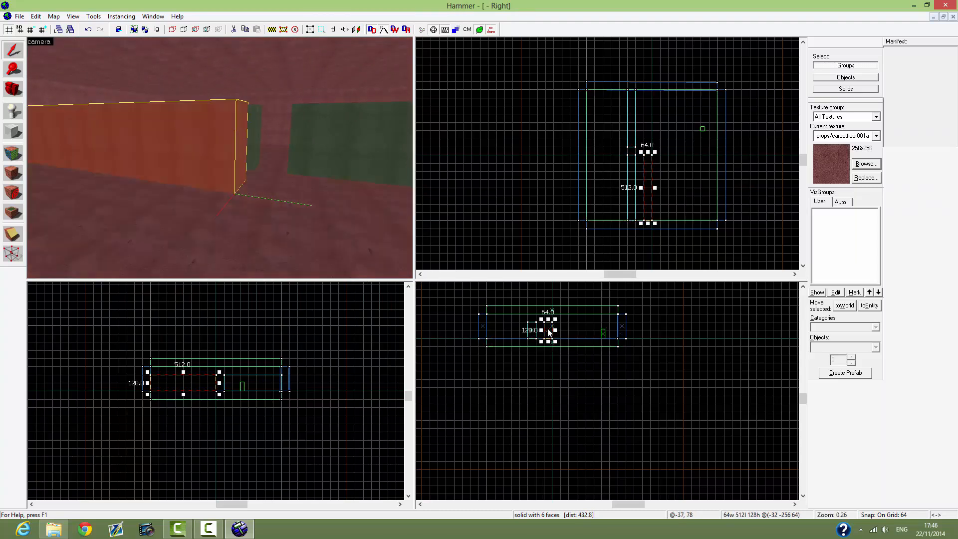
pyautogui.moveTo(548, 342); pyautogui.dragTo(549, 337)
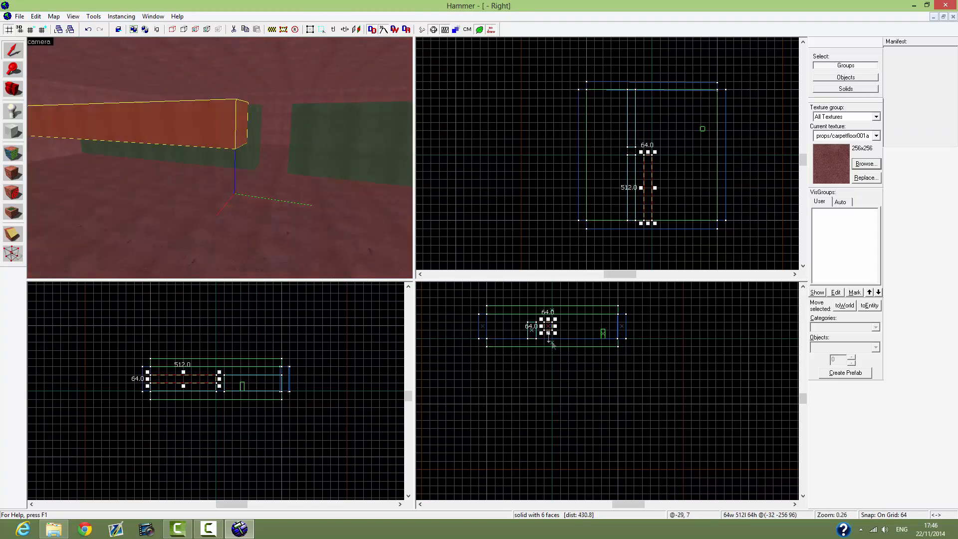
# Step: Place the 64-high block on top of the wall and stretch it to 1024 long across the doorway, centred at -160 0 160
pyautogui.moveTo(548, 326); pyautogui.dragTo(532, 318)
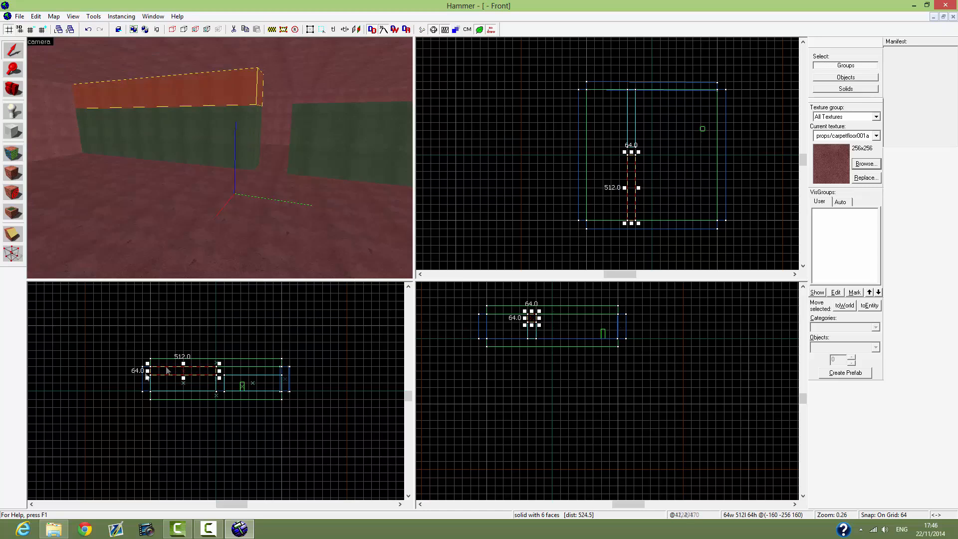
pyautogui.moveTo(221, 374); pyautogui.dragTo(285, 370)
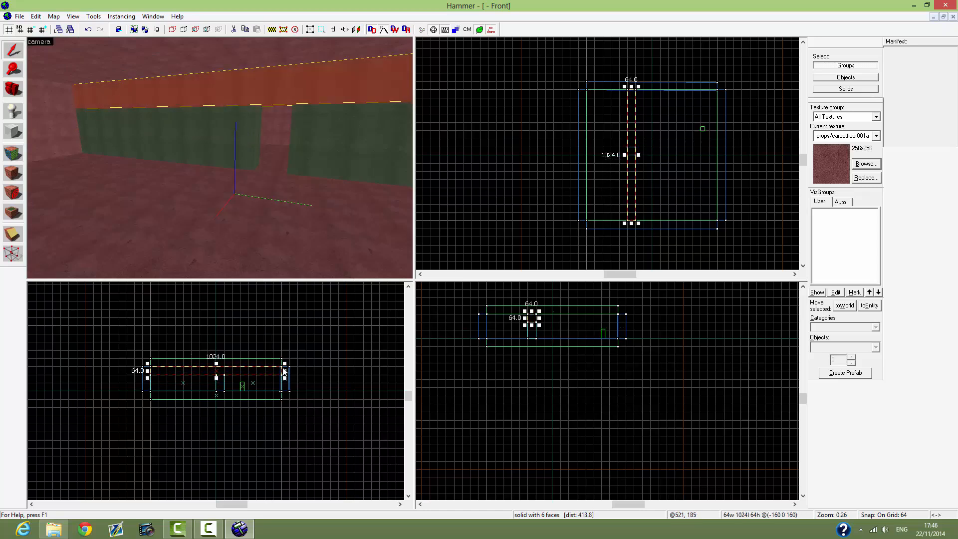
pyautogui.press('z')
pyautogui.press('w')
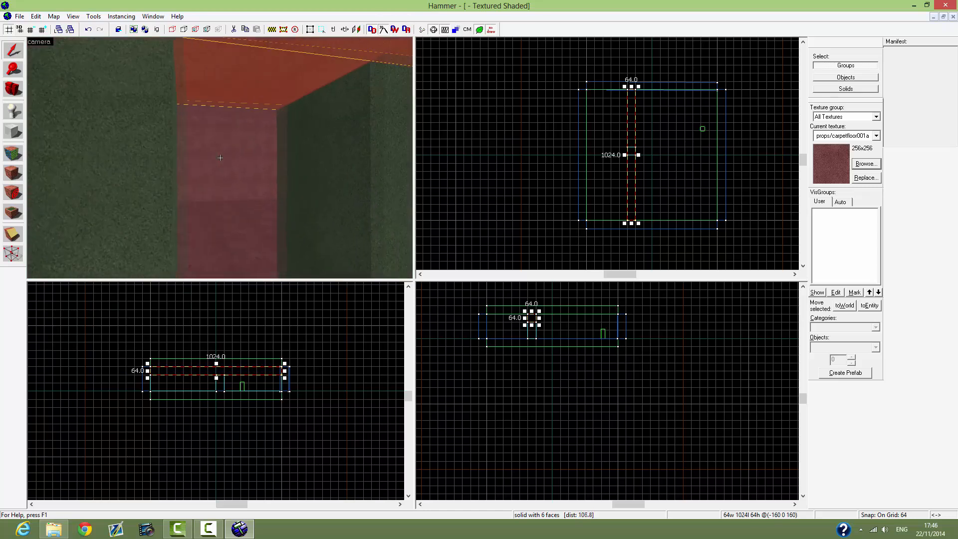
pyautogui.press('s')
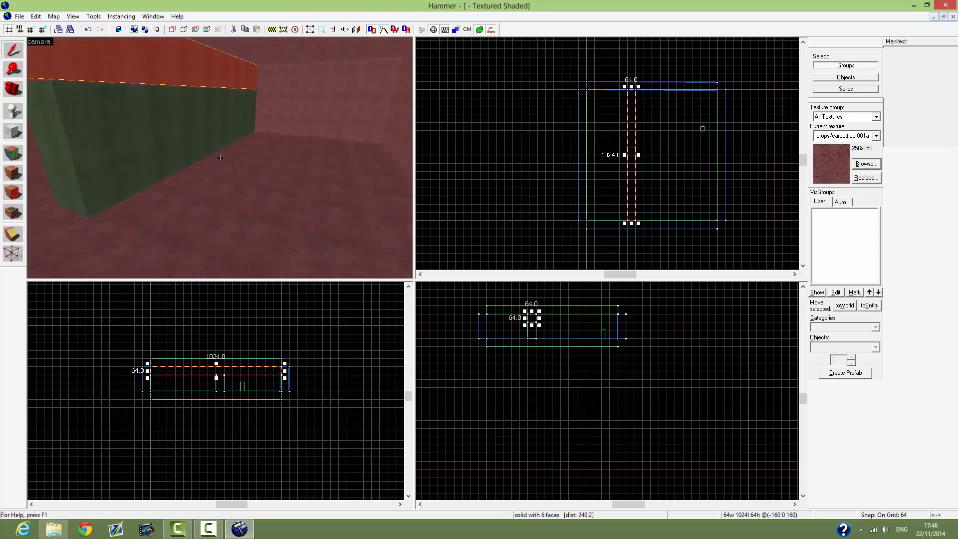
pyautogui.press('w')
pyautogui.press('s')
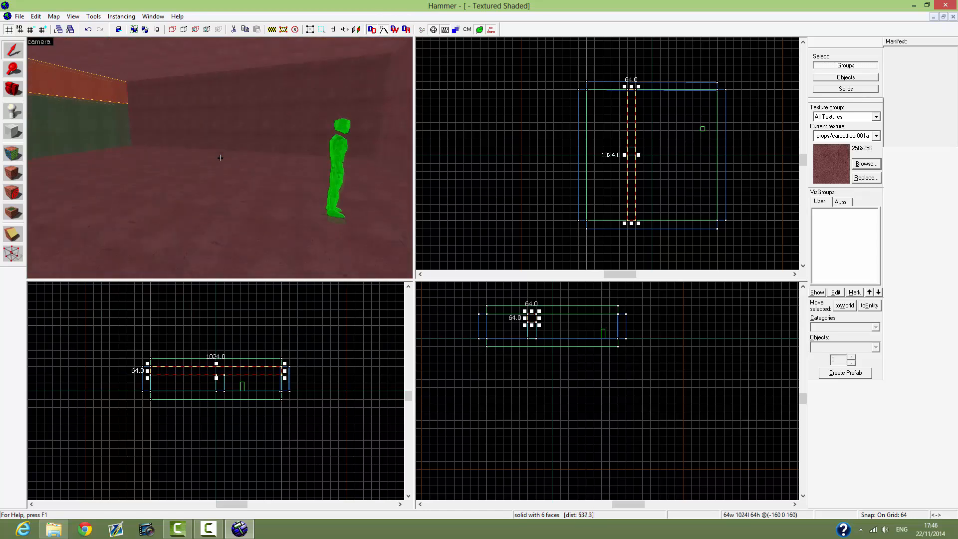
pyautogui.press('w')
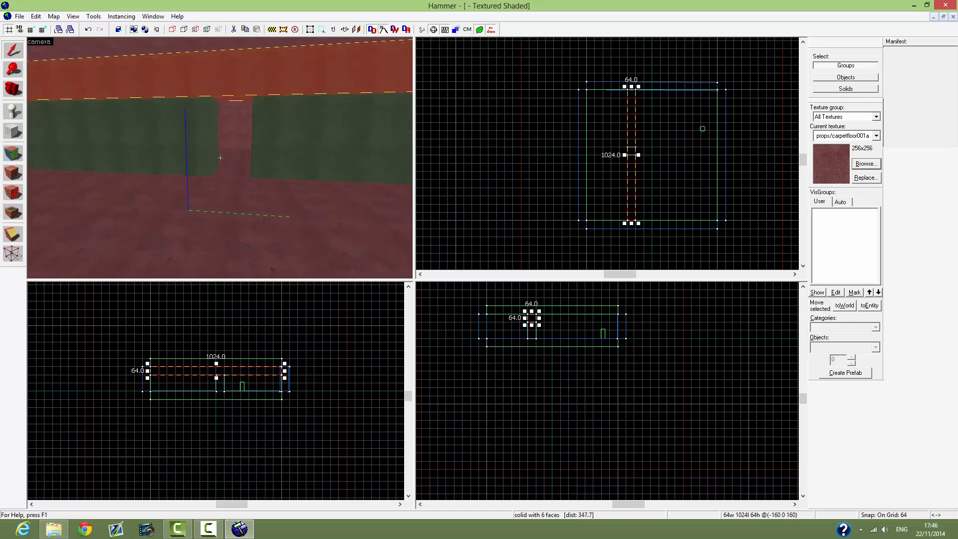
# Step: Place an info_player_start entity on the carpet floor in front of the green dividing wall
pyautogui.press('w')
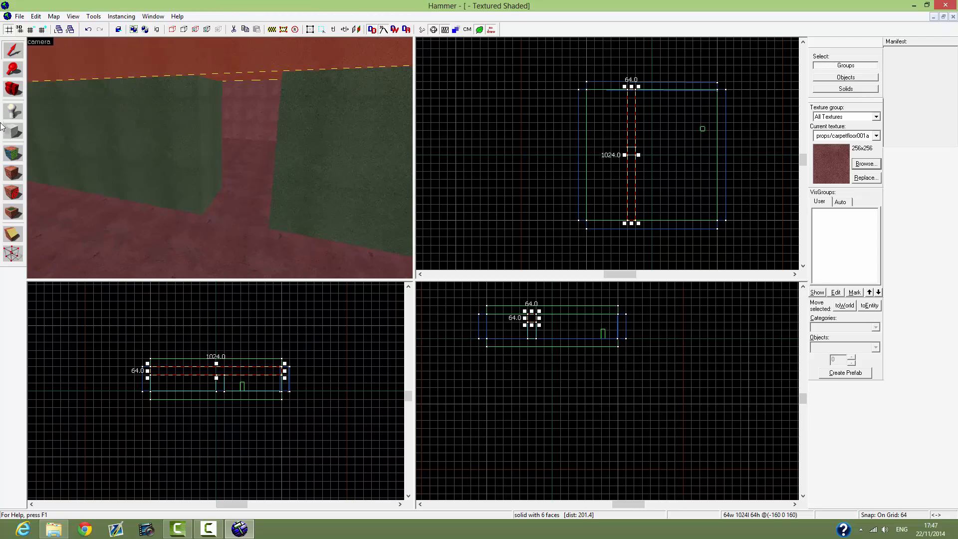
pyautogui.press('w')
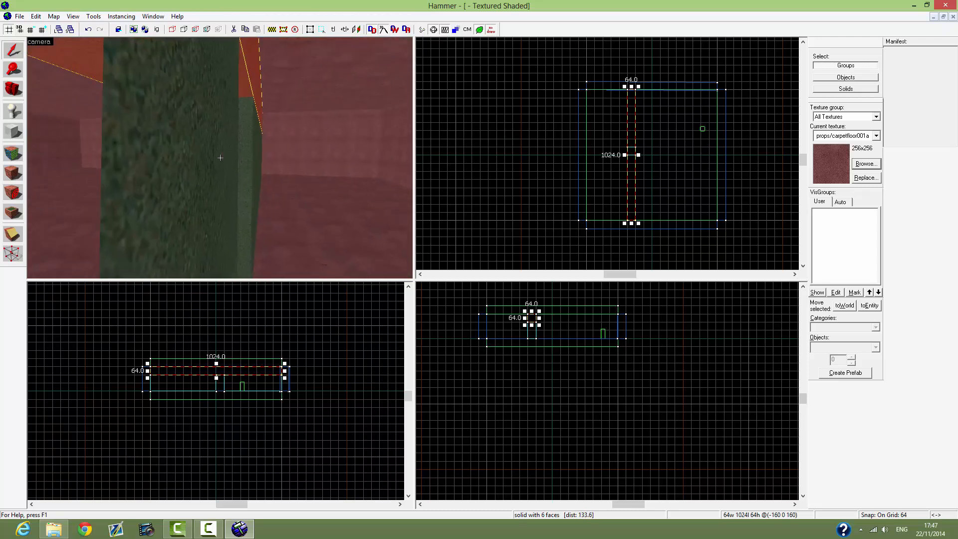
pyautogui.press('w')
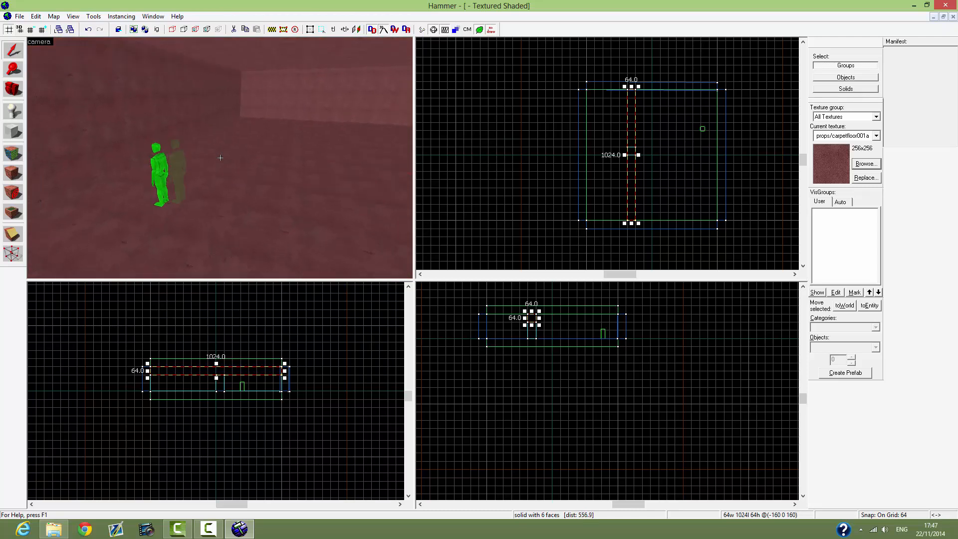
pyautogui.click(12, 112)
pyautogui.click(194, 130)
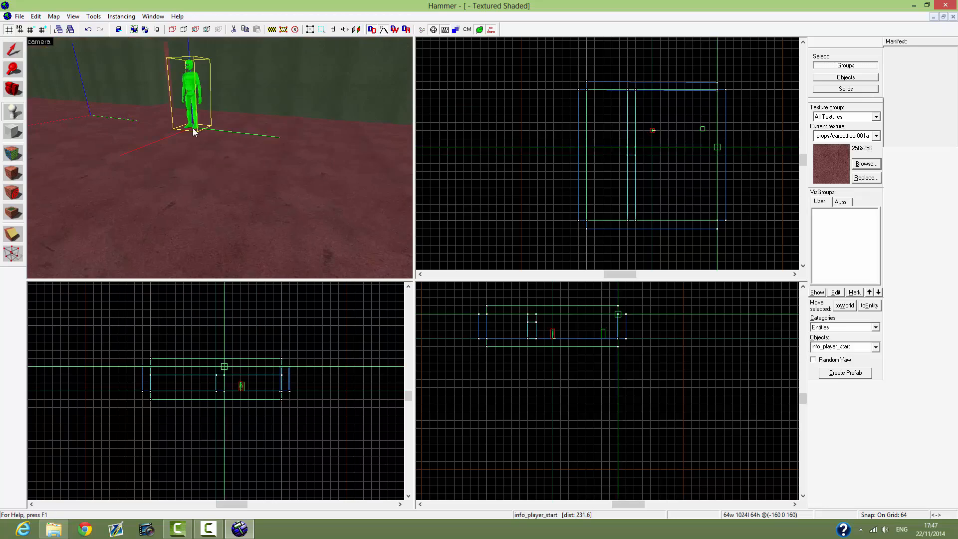
# Step: Fly around the newly placed player model in the 3D view to examine it from several sides and from above
pyautogui.press('z')
pyautogui.press('w')
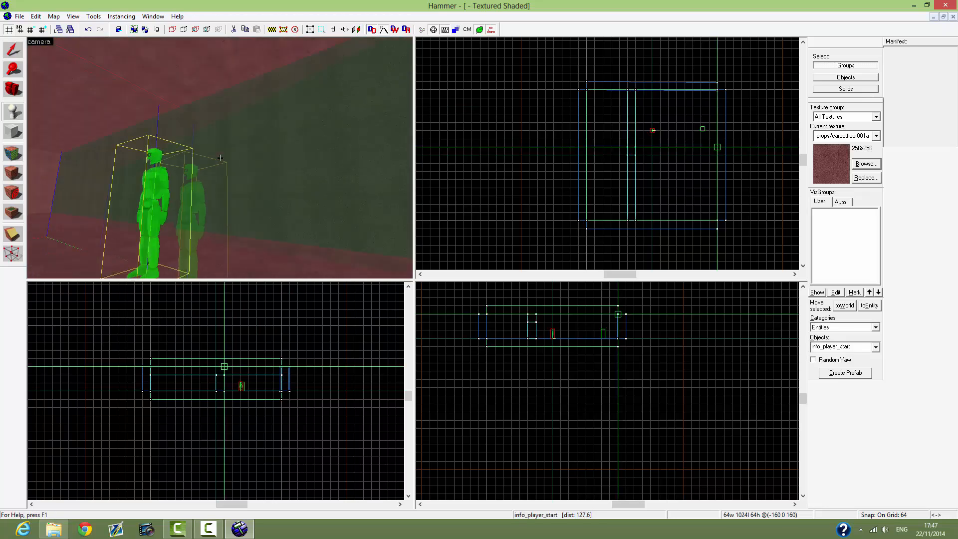
pyautogui.press('w')
pyautogui.press('w')
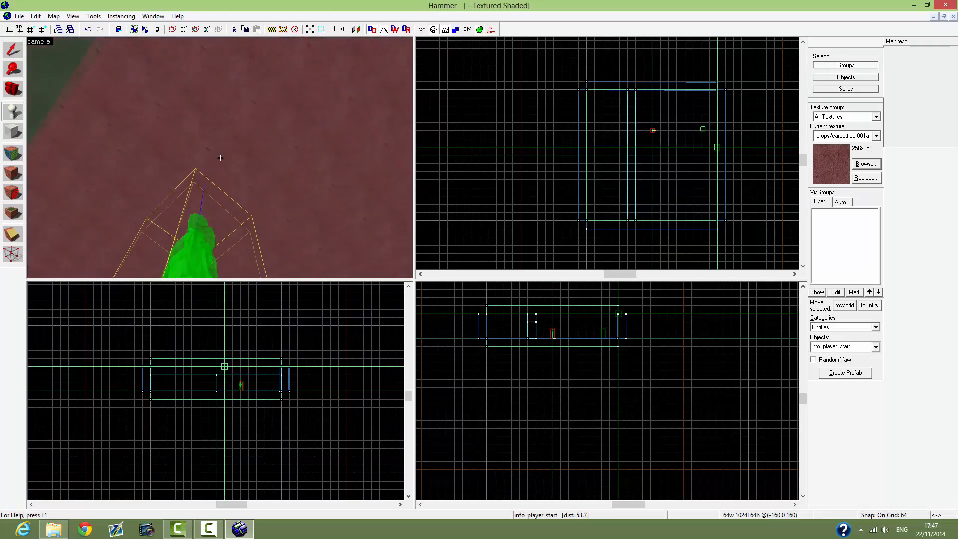
pyautogui.press('s')
pyautogui.press('w')
pyautogui.press('s')
pyautogui.press('w')
pyautogui.press('s')
pyautogui.press('z')
# Step: Change the class of the newly placed info_player_start entity to prop_door_rotating and apply it
pyautogui.click(13, 50)
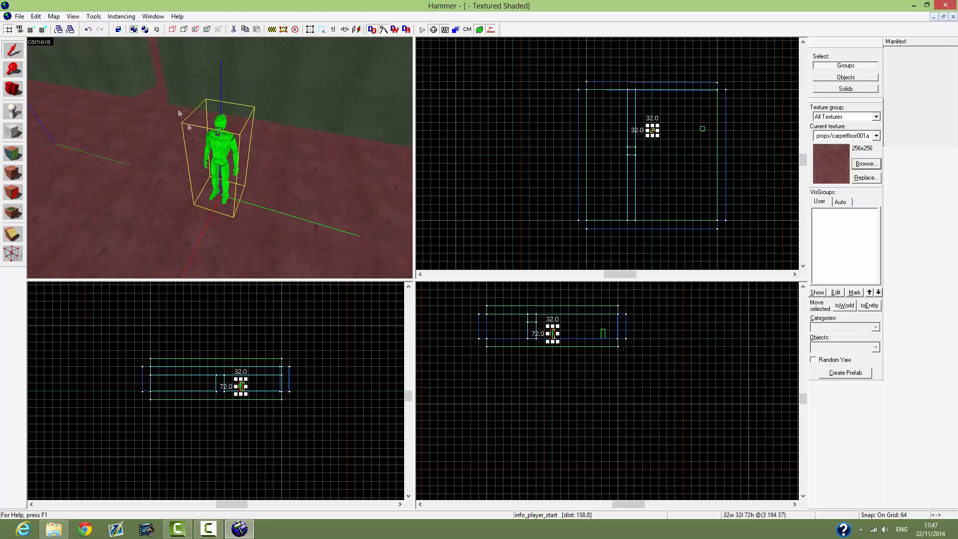
pyautogui.click(222, 157)
pyautogui.doubleClick(222, 158)
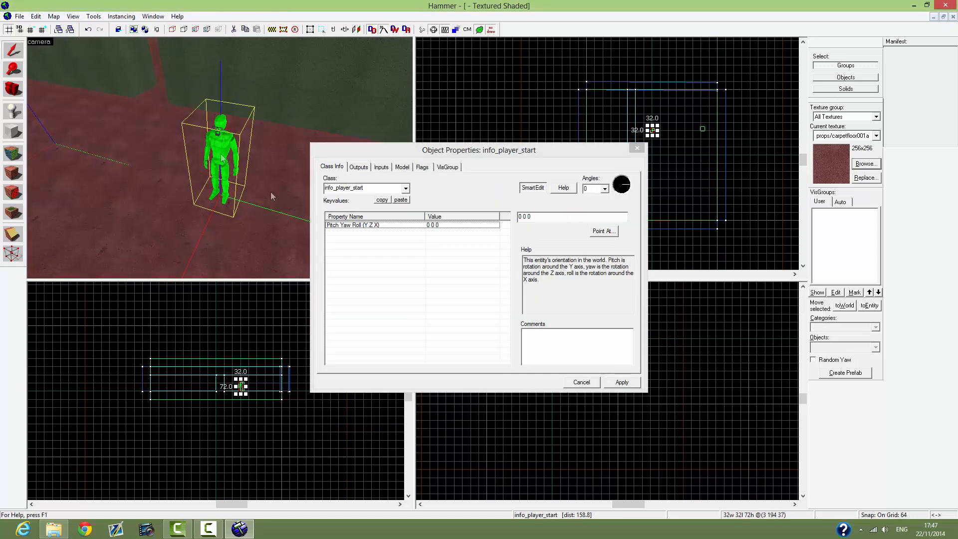
pyautogui.click(382, 189)
pyautogui.press('BackSpace')
pyautogui.press('BackSpace')
pyautogui.press('BackSpace')
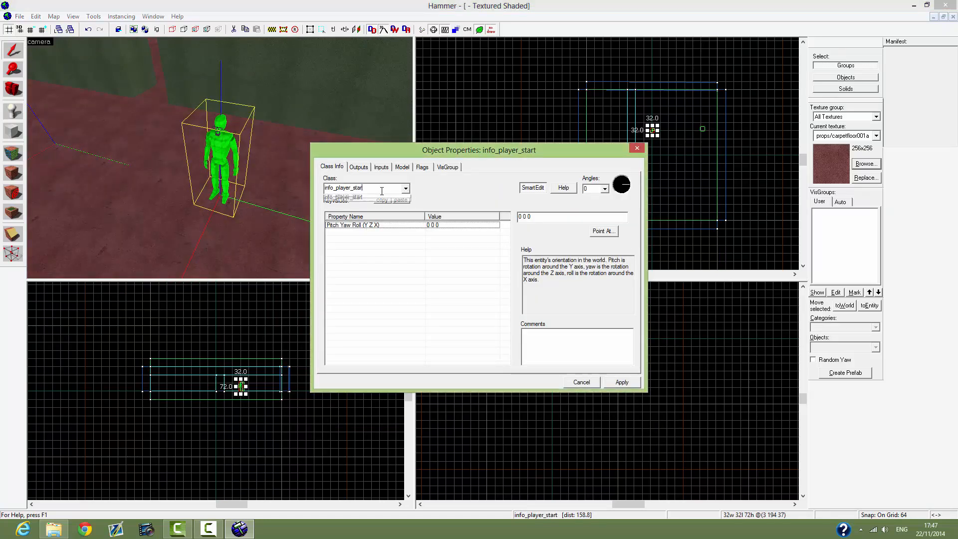
pyautogui.press('BackSpace')
pyautogui.press('BackSpace')
pyautogui.press('BackSpace')
pyautogui.press('BackSpace')
pyautogui.press('BackSpace')
pyautogui.press('BackSpace')
pyautogui.press('BackSpace')
pyautogui.press('BackSpace')
pyautogui.press('BackSpace')
pyautogui.press('BackSpace')
pyautogui.press('BackSpace')
pyautogui.press('BackSpace')
pyautogui.press('BackSpace')
pyautogui.press('BackSpace')
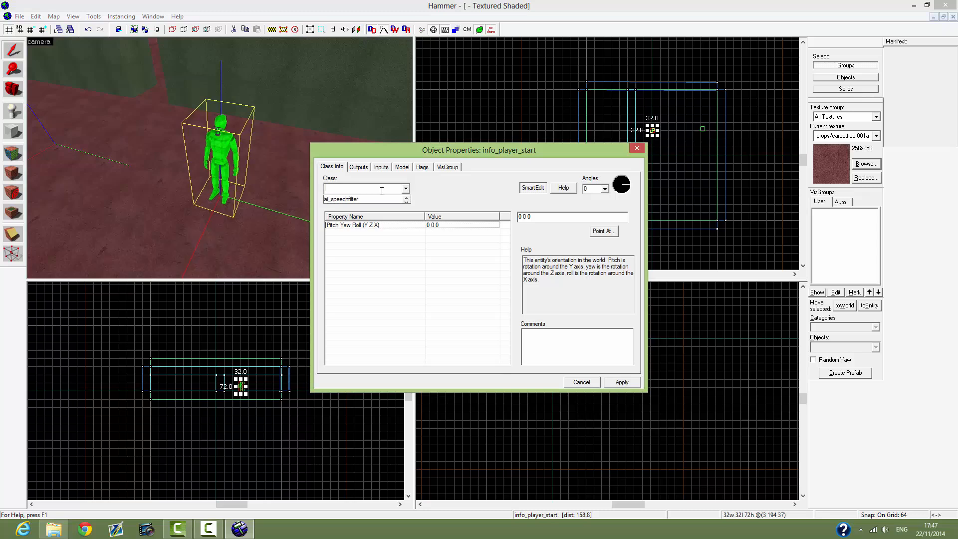
pyautogui.write('prop_door_rotating')
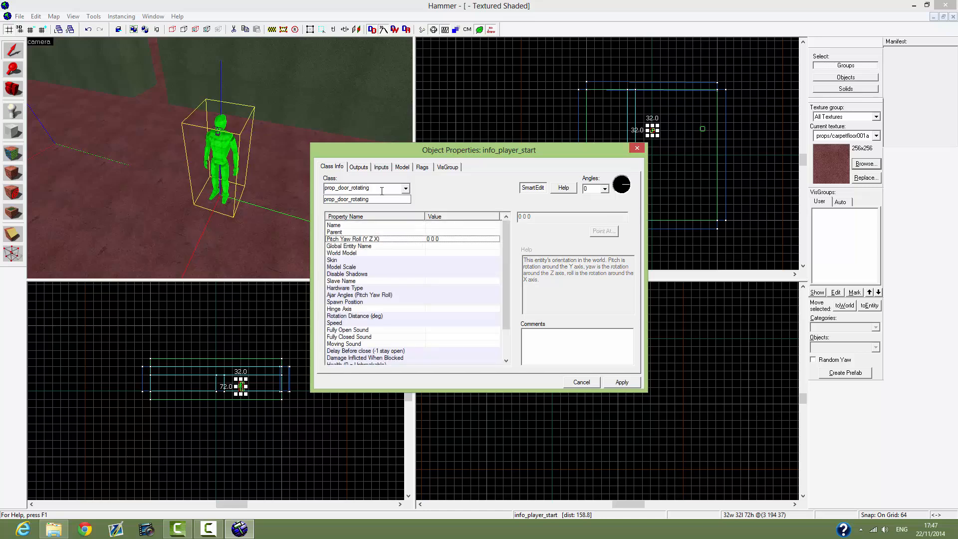
pyautogui.click(395, 199)
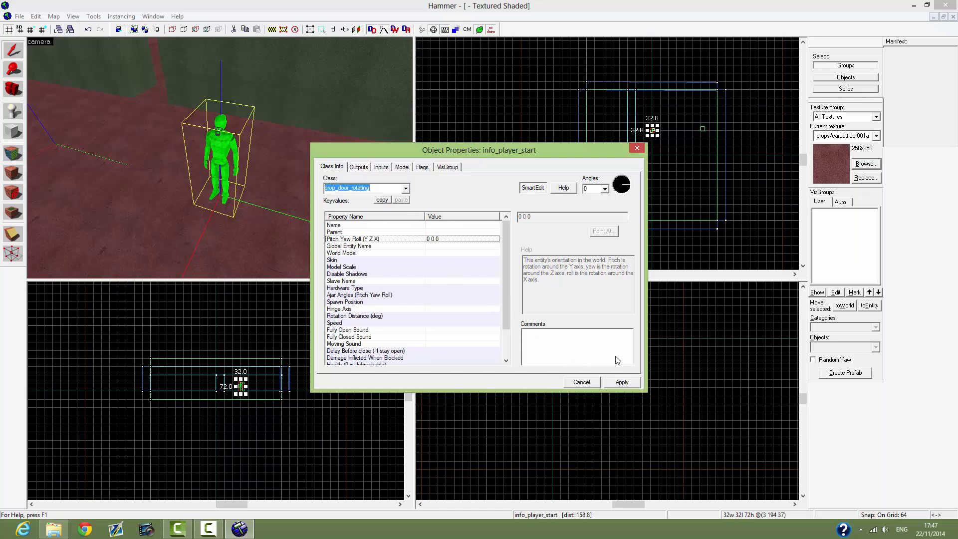
pyautogui.click(624, 382)
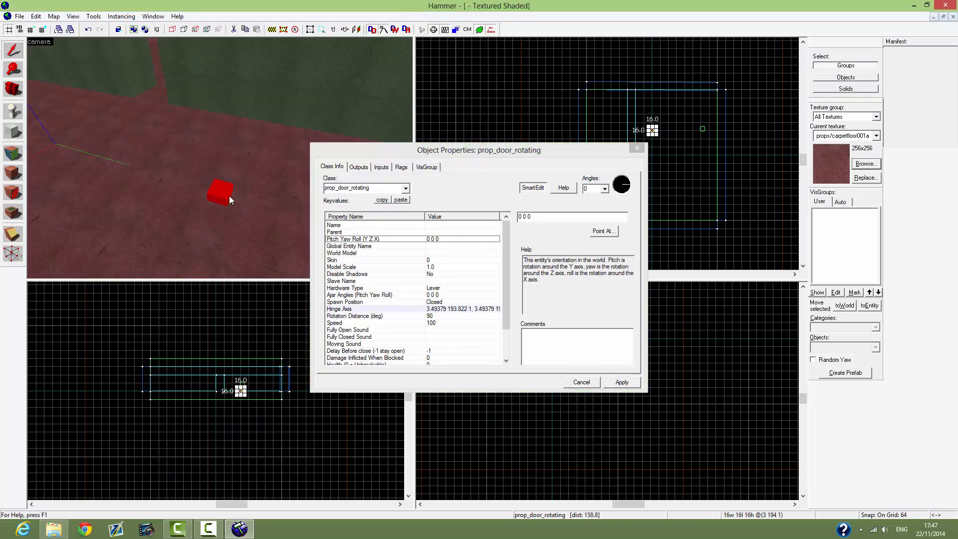
# Step: Open the model browser for the door entity's World Model and look through the folders, returning to MDL Files
pyautogui.moveTo(499, 150); pyautogui.dragTo(624, 149)
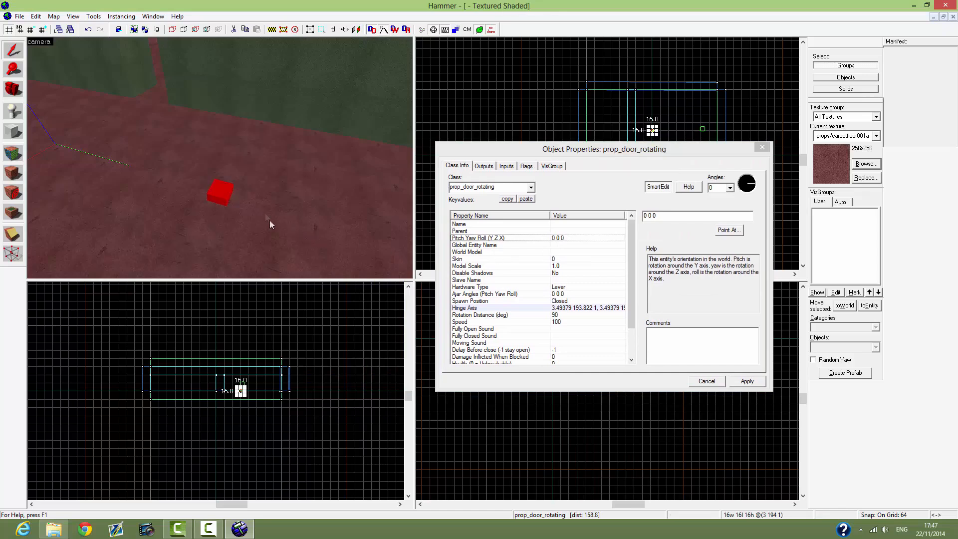
pyautogui.doubleClick(560, 251)
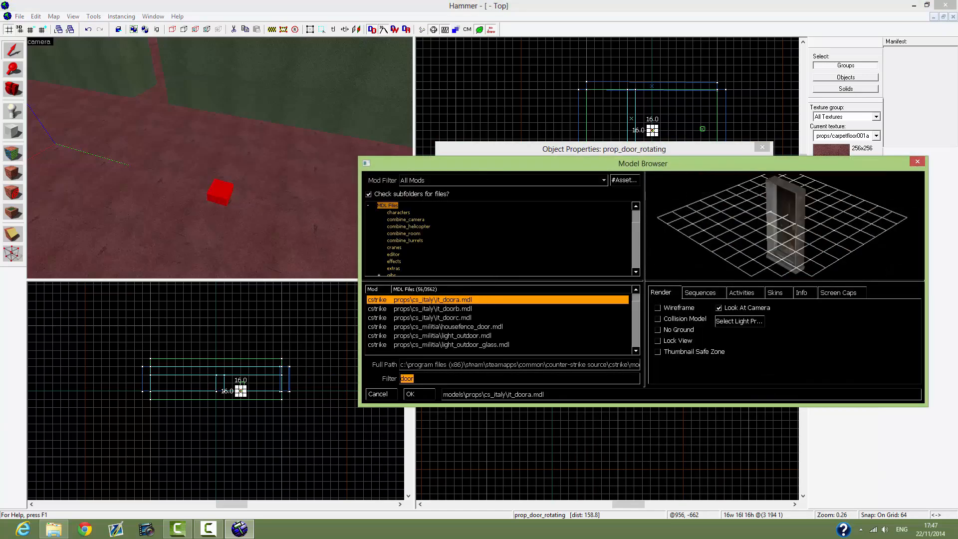
pyautogui.click(399, 214)
pyautogui.click(402, 233)
pyautogui.click(401, 241)
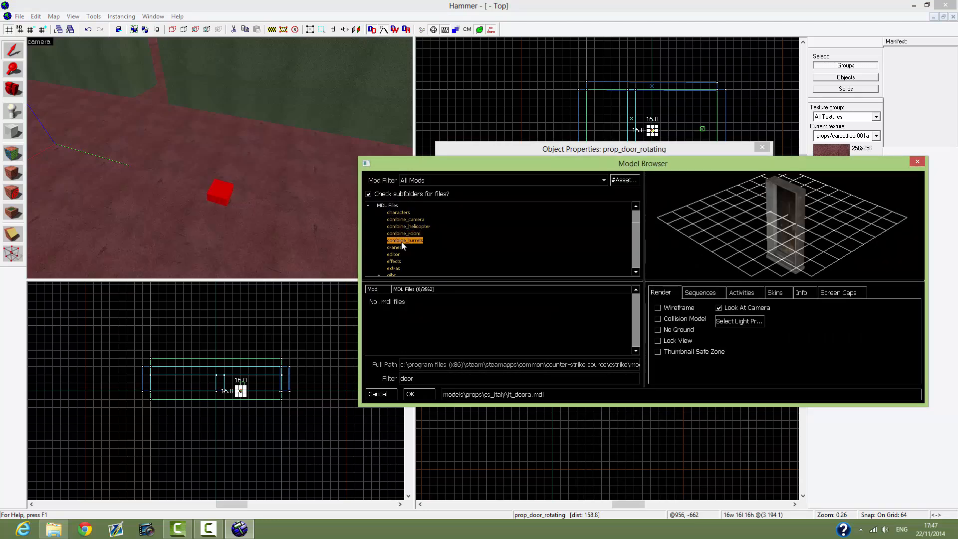
pyautogui.click(413, 231)
pyautogui.click(394, 206)
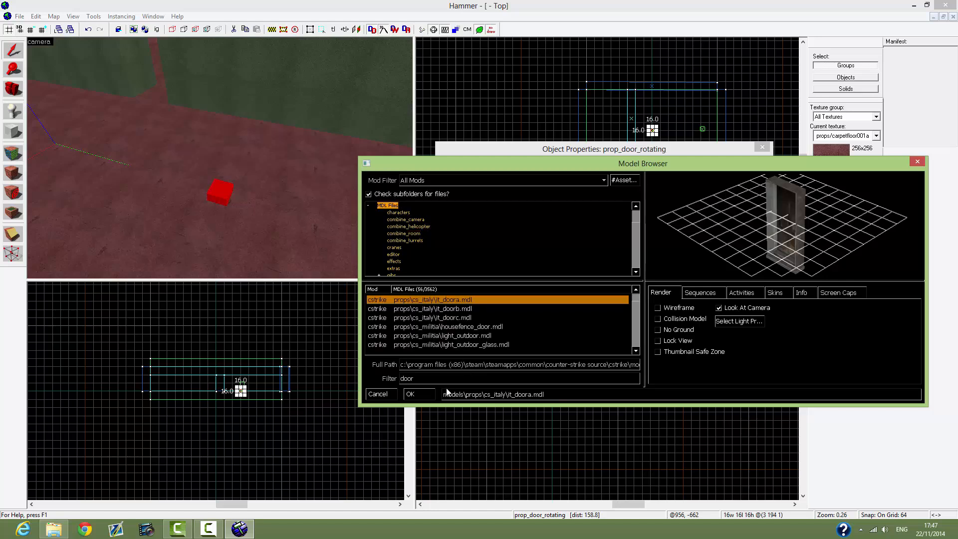
# Step: Pick the hl2 model props_c17\door01_left.mdl from the models filtered by "door"
pyautogui.click(449, 378)
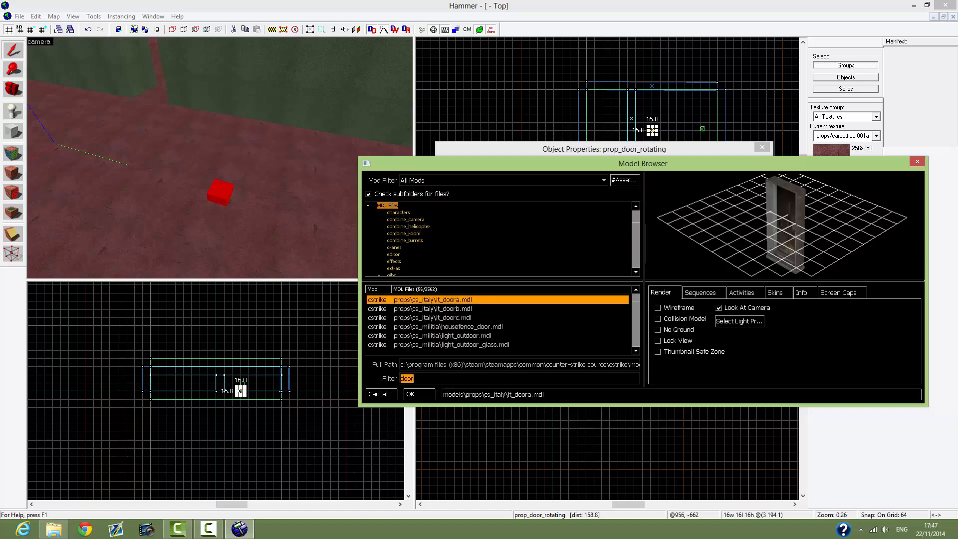
pyautogui.click(433, 327)
pyautogui.click(452, 309)
pyautogui.click(459, 300)
pyautogui.scroll(-5, 508, 325)
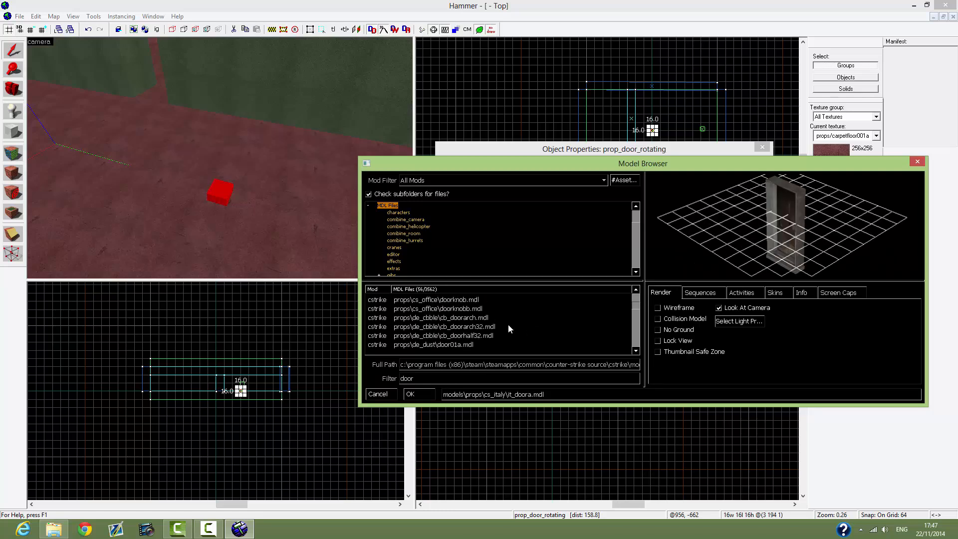
pyautogui.scroll(-2, 507, 326)
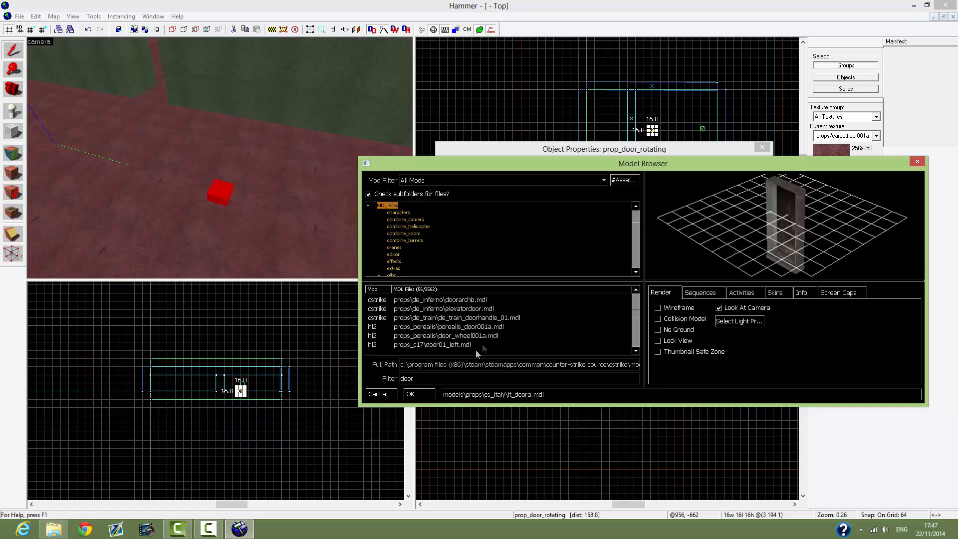
pyautogui.click(453, 345)
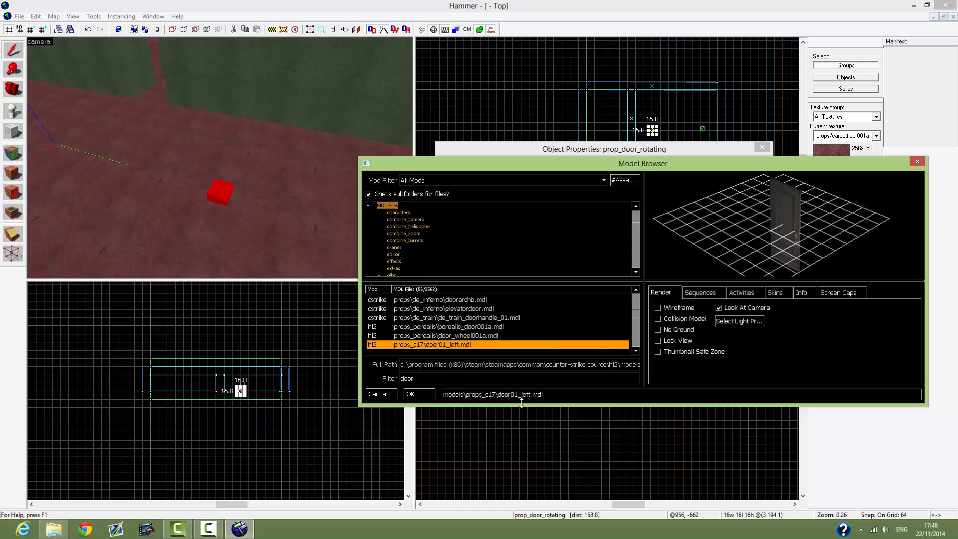
# Step: Preview the door model's skins and choose skin2
pyautogui.click(775, 292)
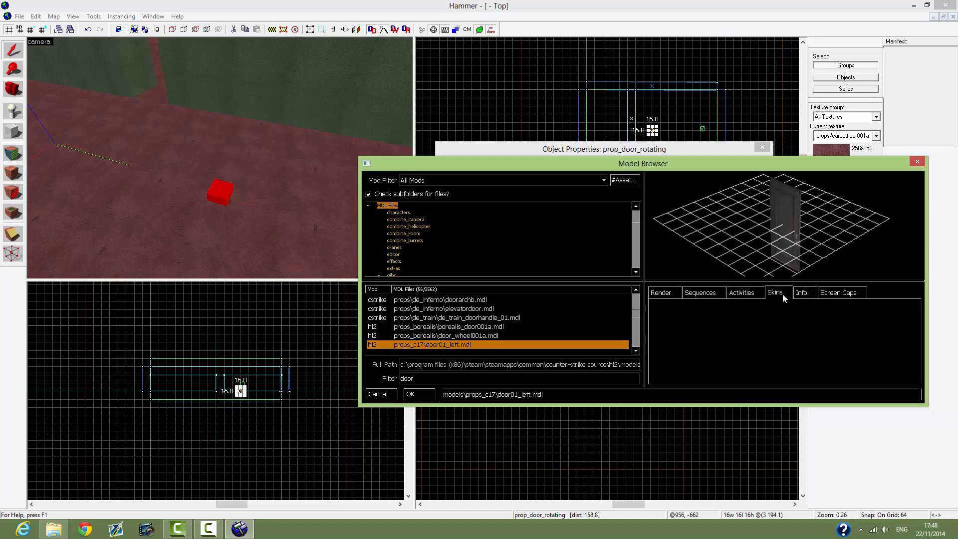
pyautogui.click(698, 360)
pyautogui.click(697, 343)
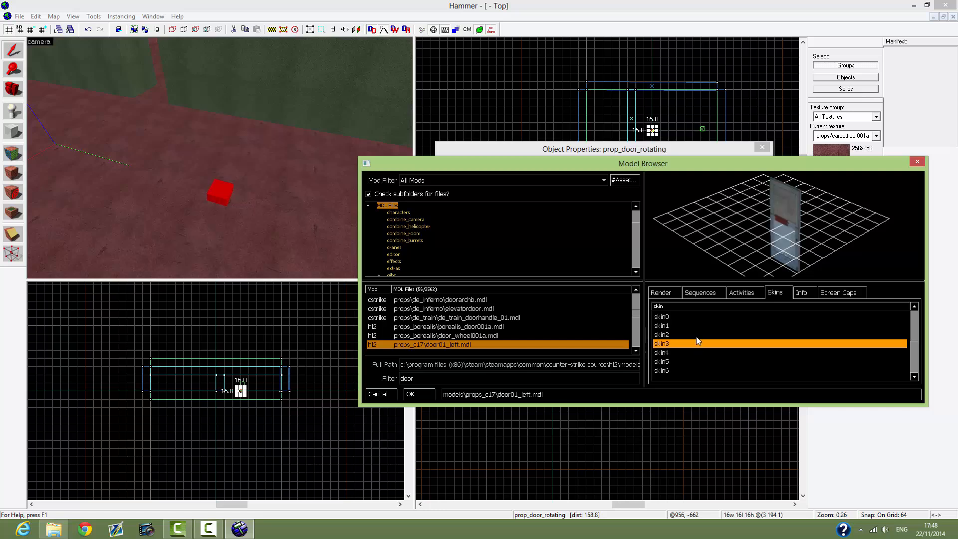
pyautogui.click(699, 335)
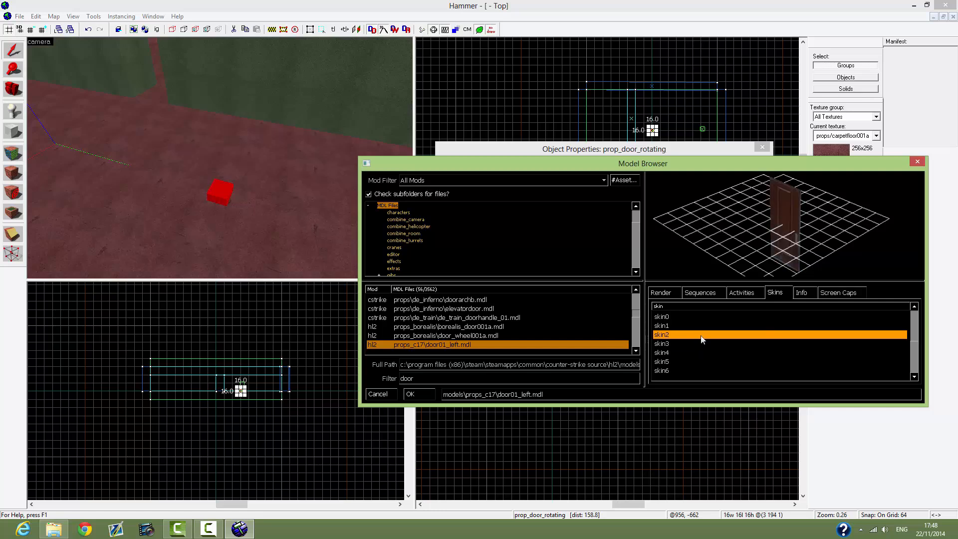
# Step: Examine the door model's info and activities, preview its locked, open and idle sequences, and return to the render options
pyautogui.click(802, 293)
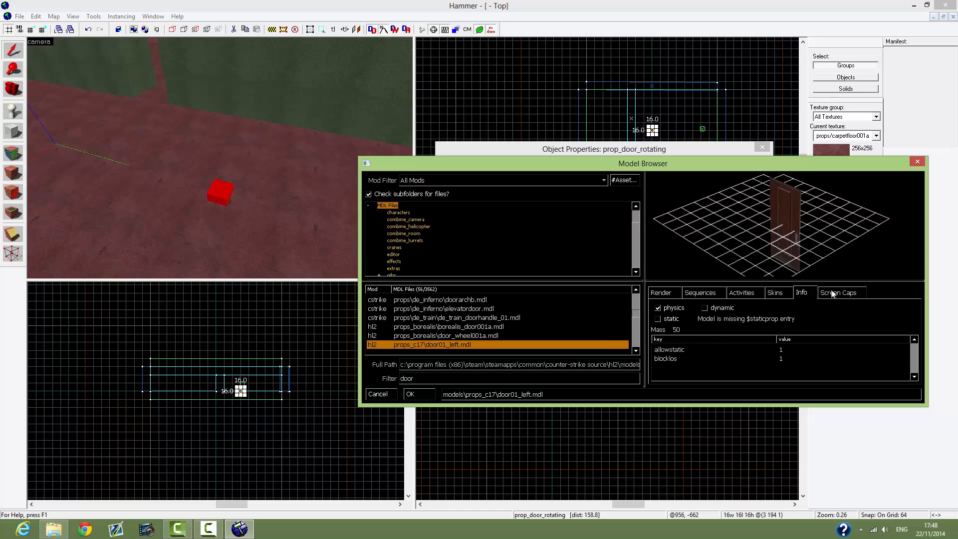
pyautogui.click(743, 294)
pyautogui.click(714, 296)
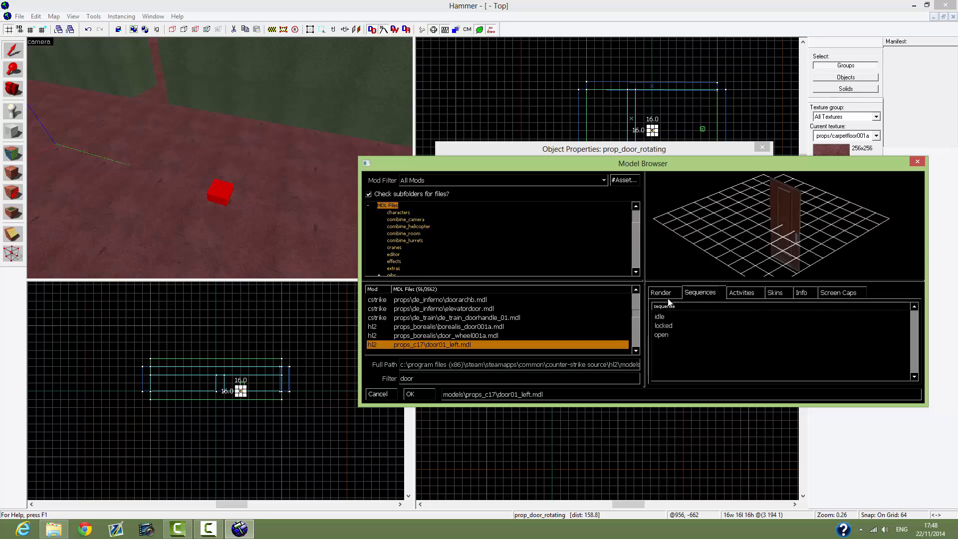
pyautogui.click(671, 326)
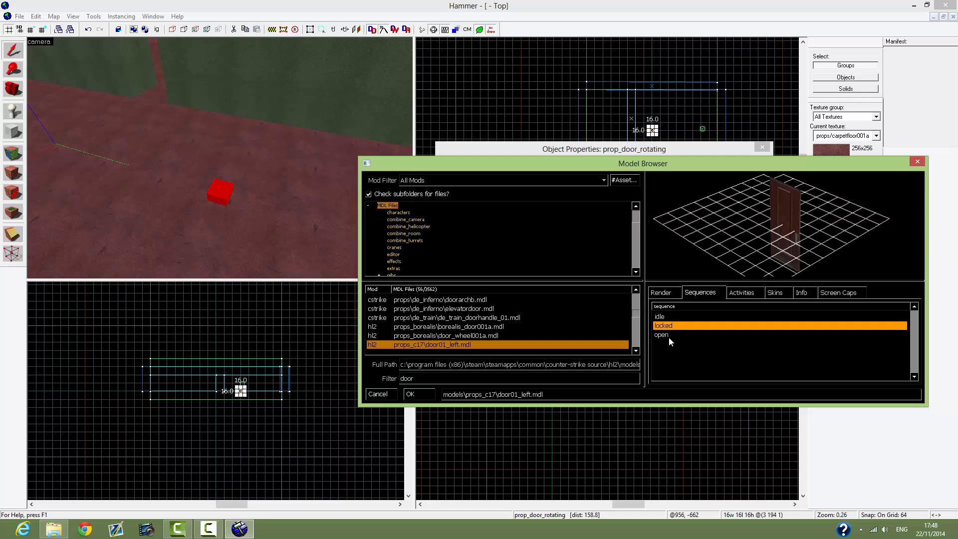
pyautogui.click(669, 339)
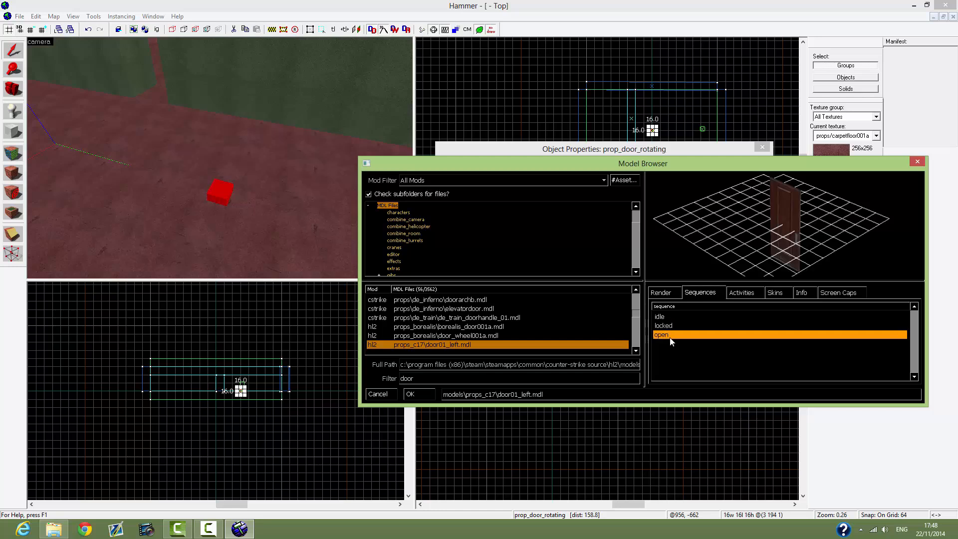
pyautogui.click(667, 318)
pyautogui.click(668, 294)
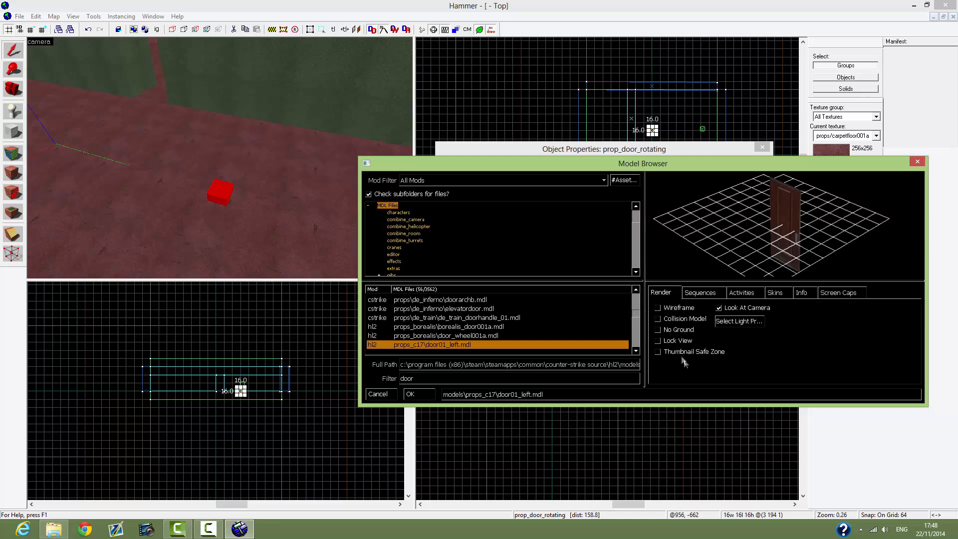
# Step: Accept the chosen door model and skin, apply them to the entity, and move its properties window clear of the views
pyautogui.click(410, 394)
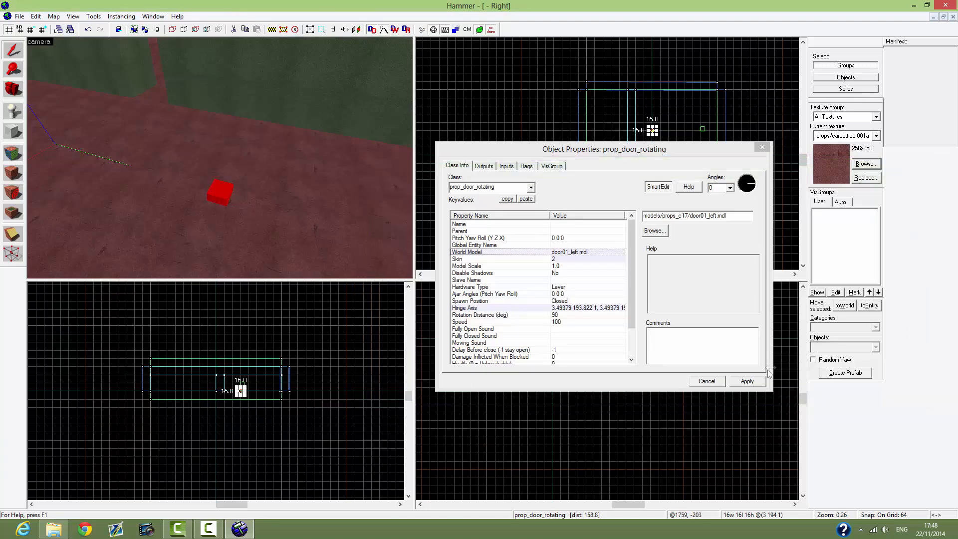
pyautogui.click(754, 382)
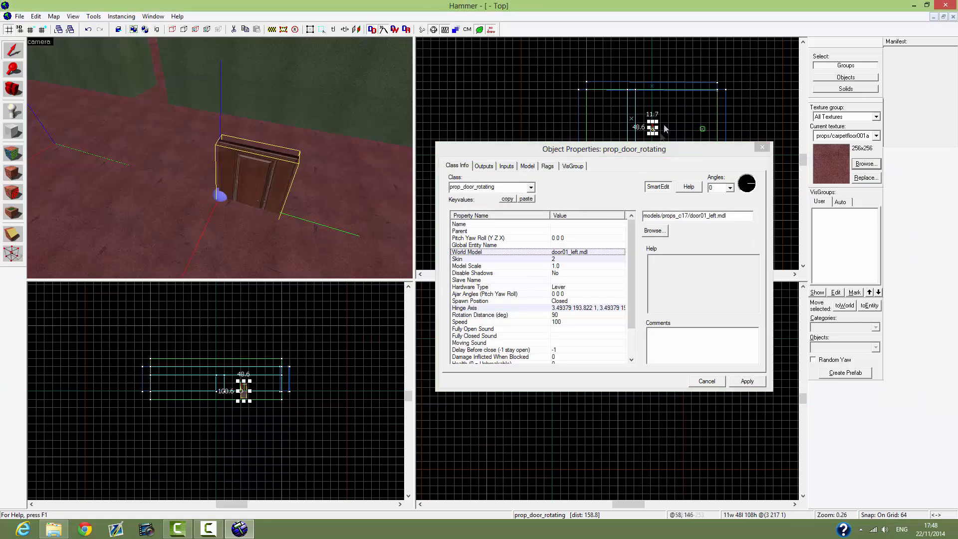
pyautogui.moveTo(528, 148); pyautogui.dragTo(806, 378)
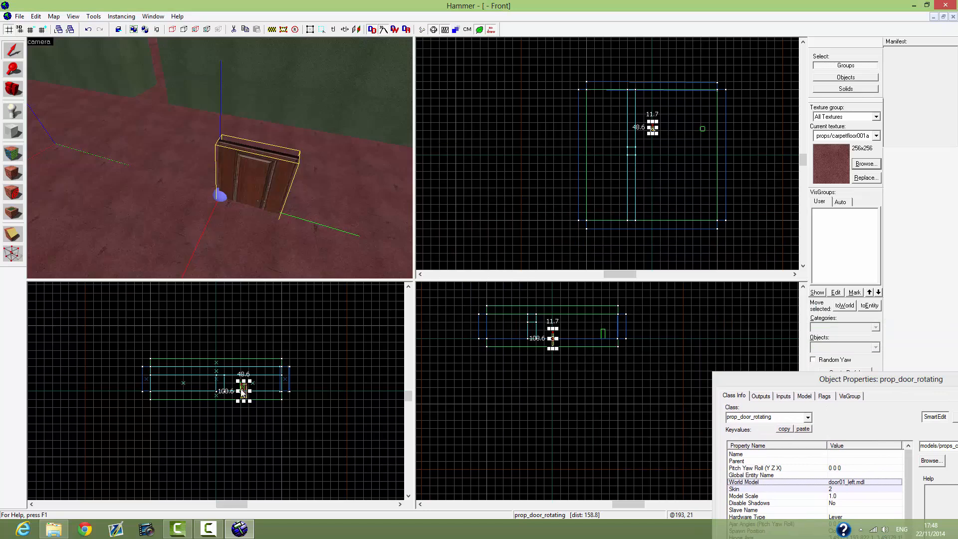
# Step: Move the door in the front view so it lines up with the doorway opening and stands on the floor
pyautogui.moveTo(244, 390); pyautogui.dragTo(221, 382)
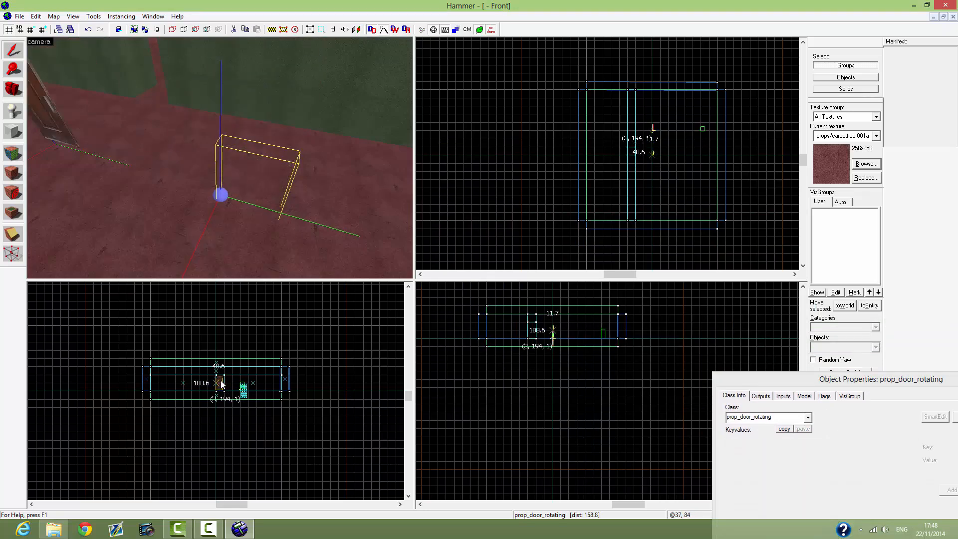
pyautogui.press('z')
pyautogui.press('w')
pyautogui.press('a')
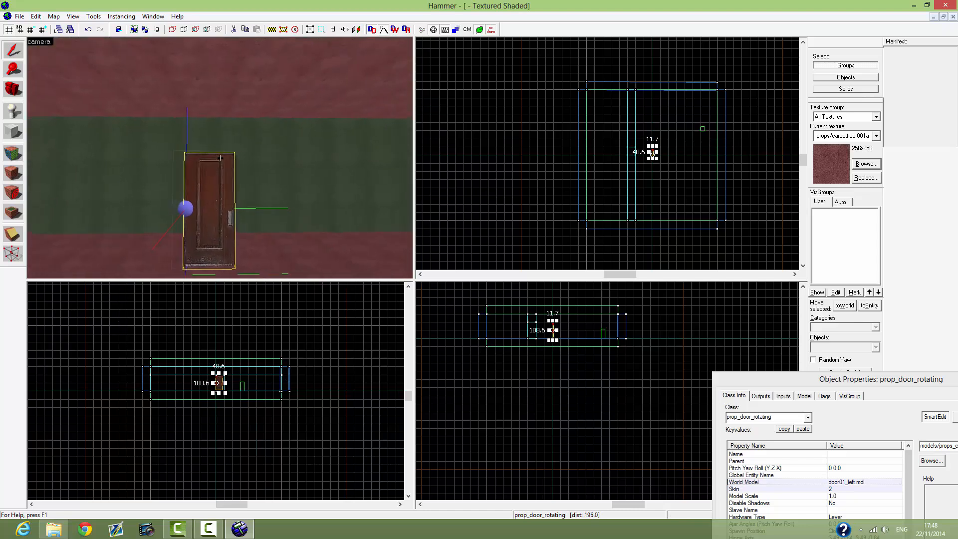
pyautogui.press('z')
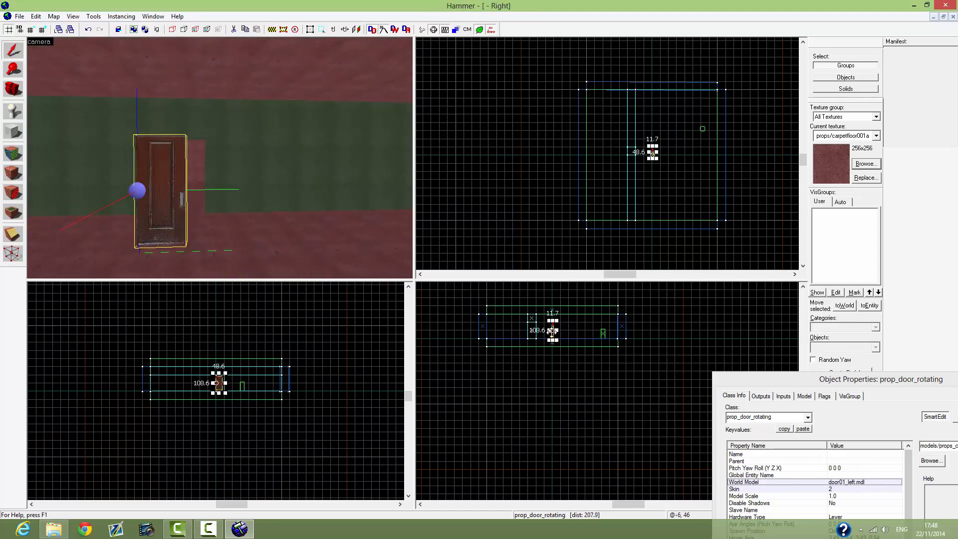
# Step: Move the door in the side view into the green dividing wall's doorway and check its placement in the camera view
pyautogui.moveTo(552, 330)
pyautogui.mouseDown()
pyautogui.moveTo(527, 324)
pyautogui.moveTo(549, 326)
pyautogui.moveTo(539, 324)
pyautogui.mouseUp()
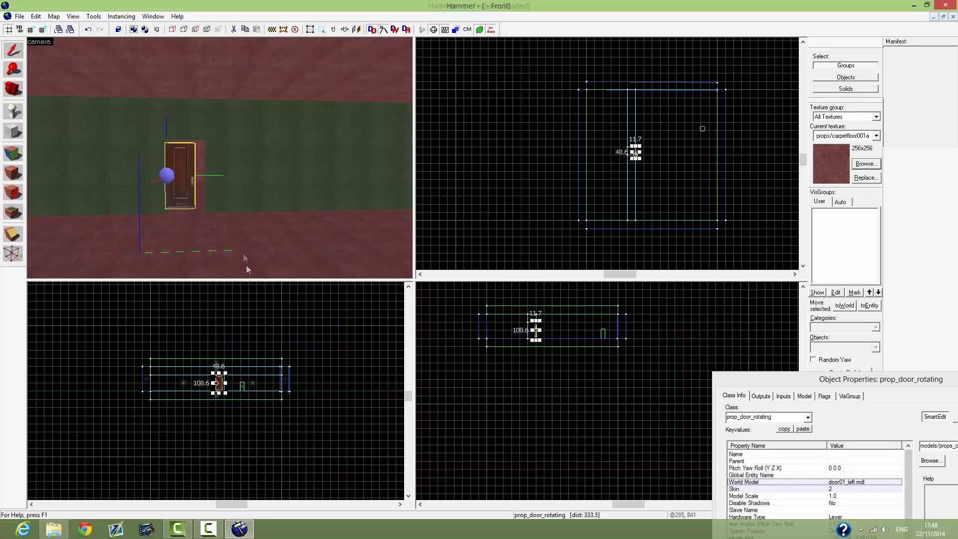
pyautogui.press('z')
pyautogui.press('w')
pyautogui.press('s')
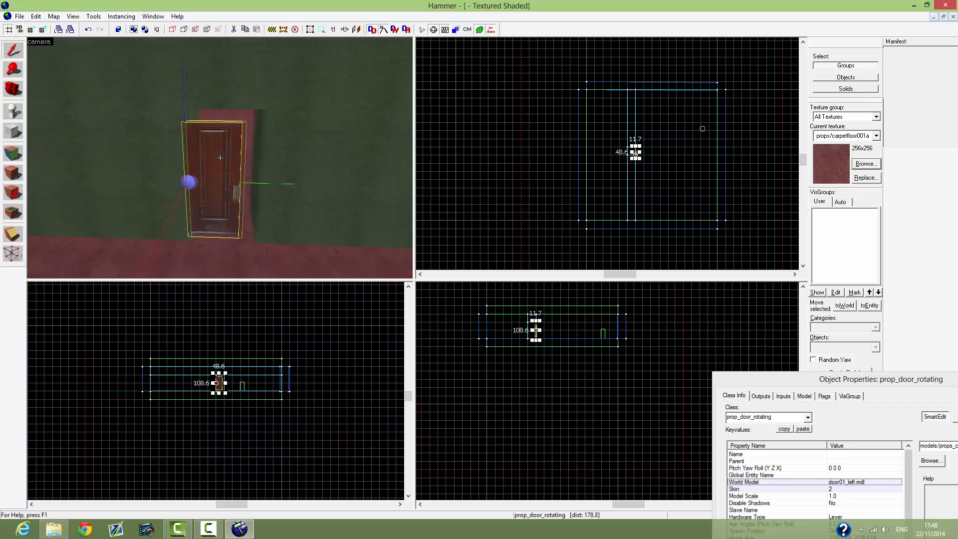
pyautogui.press('w')
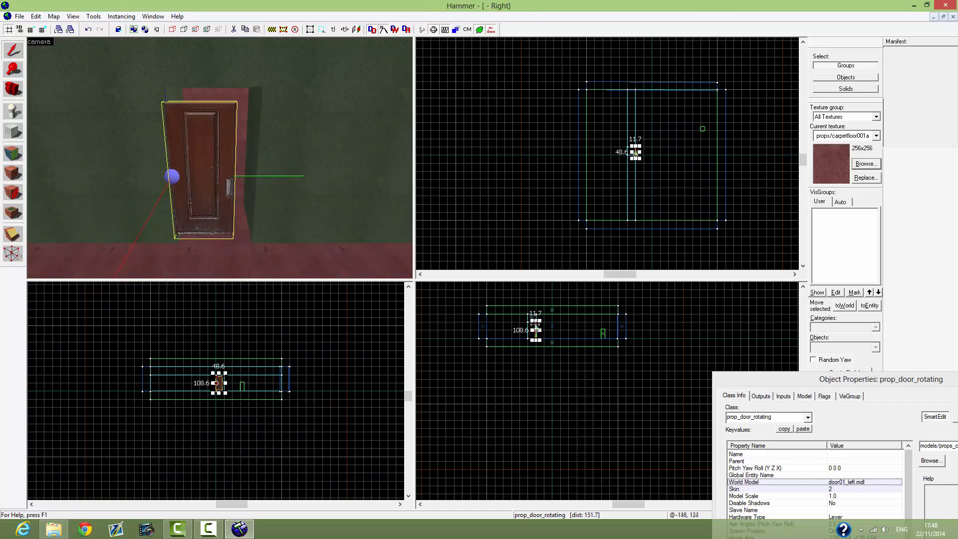
# Step: Try to nudge the door sideways in the front view so its hinge side meets the doorway's edge
pyautogui.scroll(8, 218, 395)
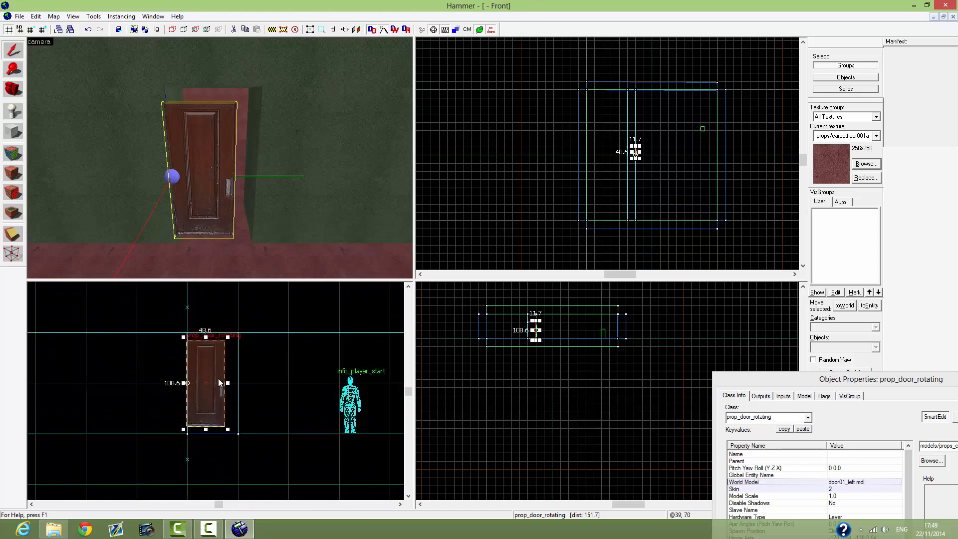
pyautogui.scroll(5, 217, 379)
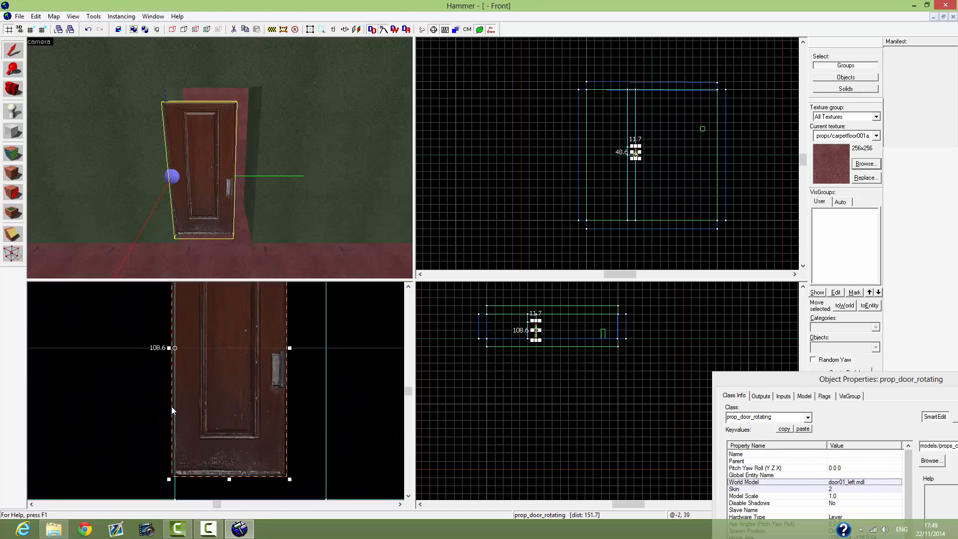
pyautogui.scroll(-1, 172, 406)
pyautogui.moveTo(207, 395); pyautogui.dragTo(221, 397)
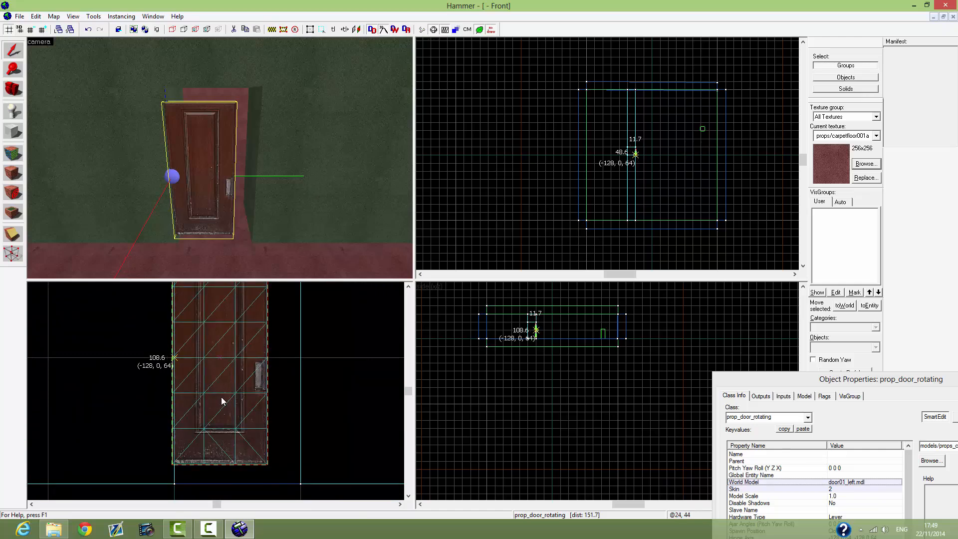
pyautogui.moveTo(284, 367); pyautogui.dragTo(254, 366)
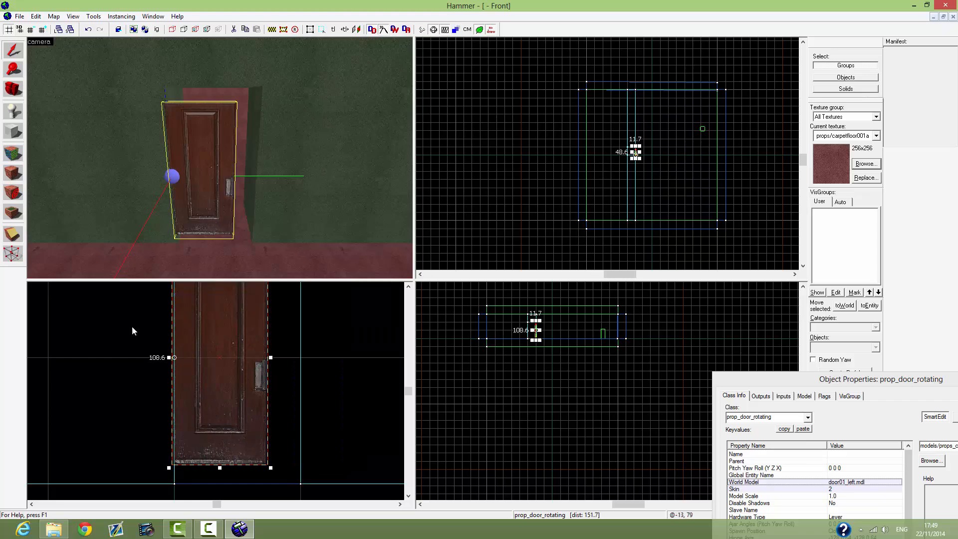
# Step: Refine the grid and shift the door slightly sideways in the front view so its hinge side meets the doorway's edge
pyautogui.click(31, 30)
pyautogui.click(31, 29)
pyautogui.click(31, 29)
pyautogui.moveTo(194, 384)
pyautogui.mouseDown()
pyautogui.moveTo(203, 382)
pyautogui.moveTo(190, 383)
pyautogui.mouseUp()
pyautogui.click(31, 31)
pyautogui.click(30, 31)
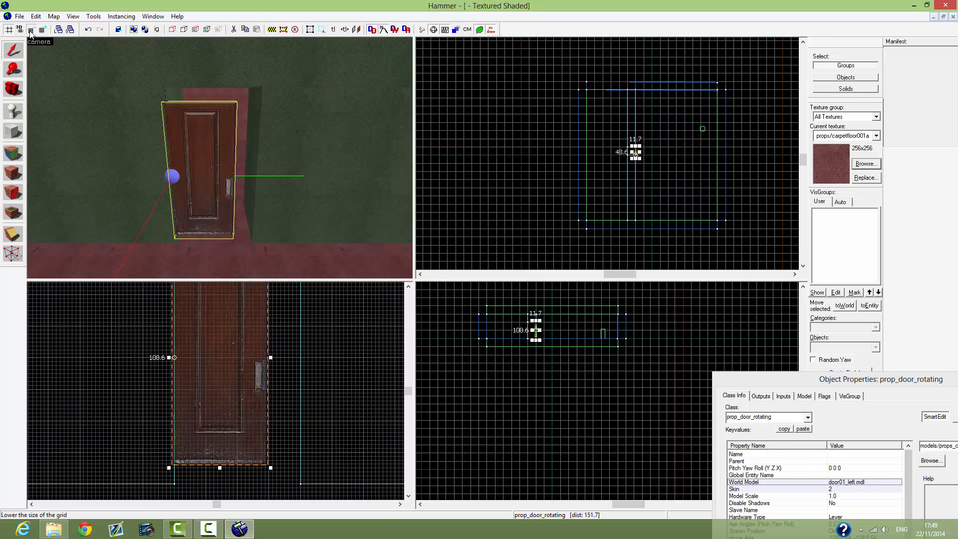
pyautogui.click(41, 29)
pyautogui.click(42, 30)
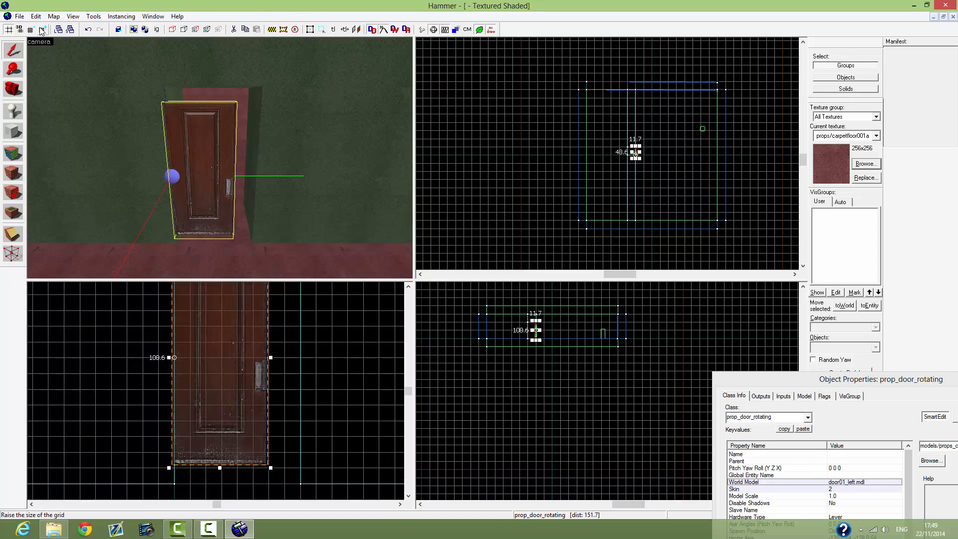
pyautogui.press('[')
pyautogui.moveTo(215, 356); pyautogui.dragTo(212, 357)
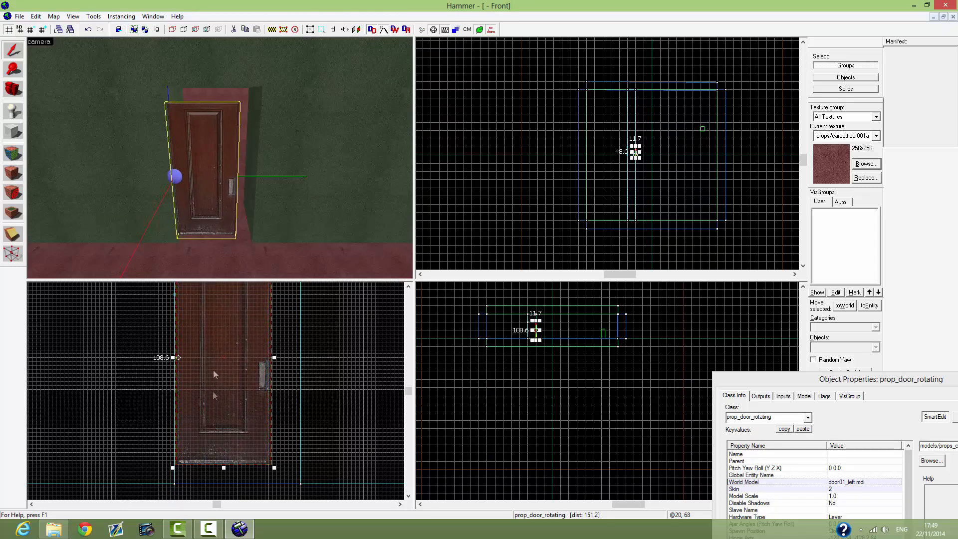
# Step: Lower the door in the front view until its bottom edge rests on the floor
pyautogui.moveTo(224, 467)
pyautogui.mouseDown()
pyautogui.moveTo(224, 486)
pyautogui.moveTo(223, 468)
pyautogui.mouseUp()
pyautogui.moveTo(231, 361); pyautogui.dragTo(232, 381)
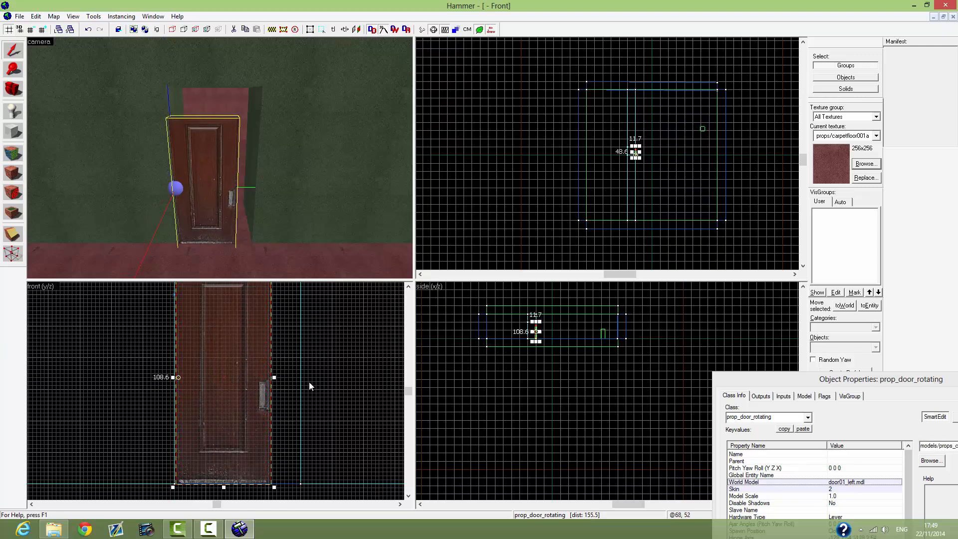
pyautogui.moveTo(223, 491); pyautogui.dragTo(224, 484)
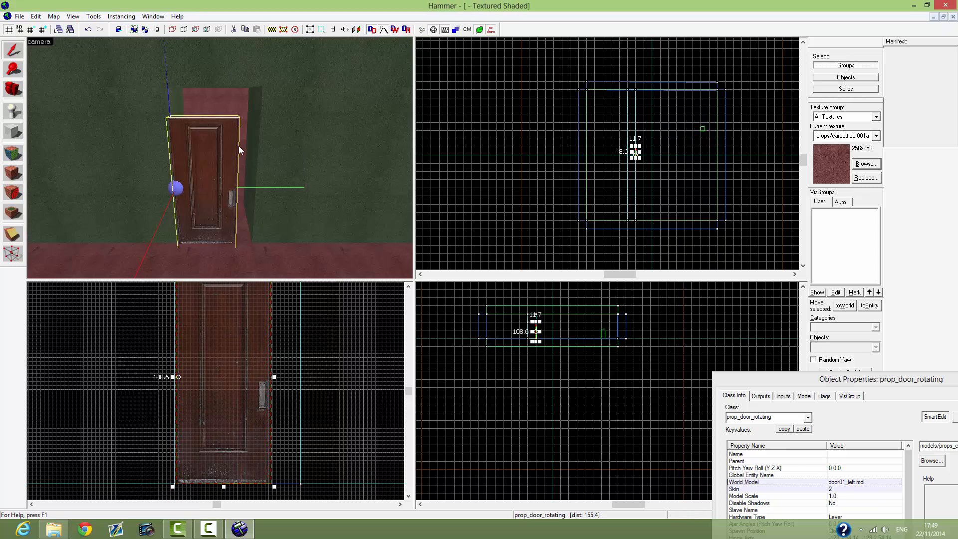
# Step: Extend the wall section on the door's handle side in the top view, using a finer grid, until it meets the door's edge
pyautogui.click(631, 119)
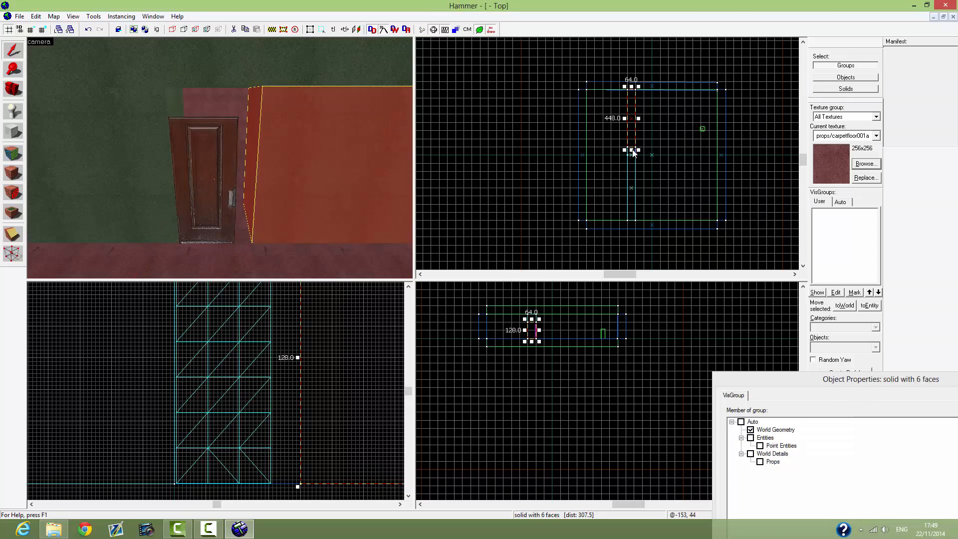
pyautogui.moveTo(633, 150); pyautogui.dragTo(632, 154)
pyautogui.scroll(5, 633, 153)
pyautogui.scroll(6, 645, 137)
pyautogui.scroll(3, 638, 172)
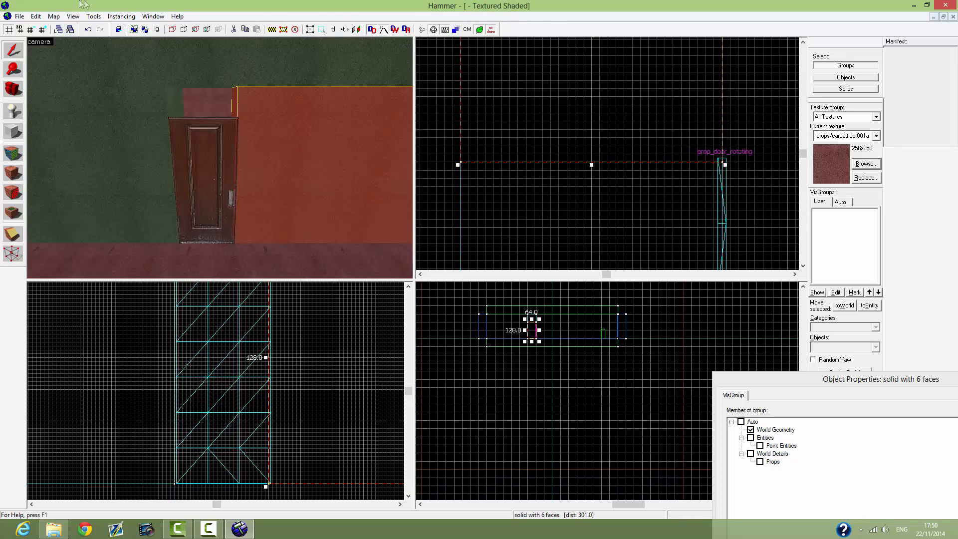
pyautogui.click(30, 30)
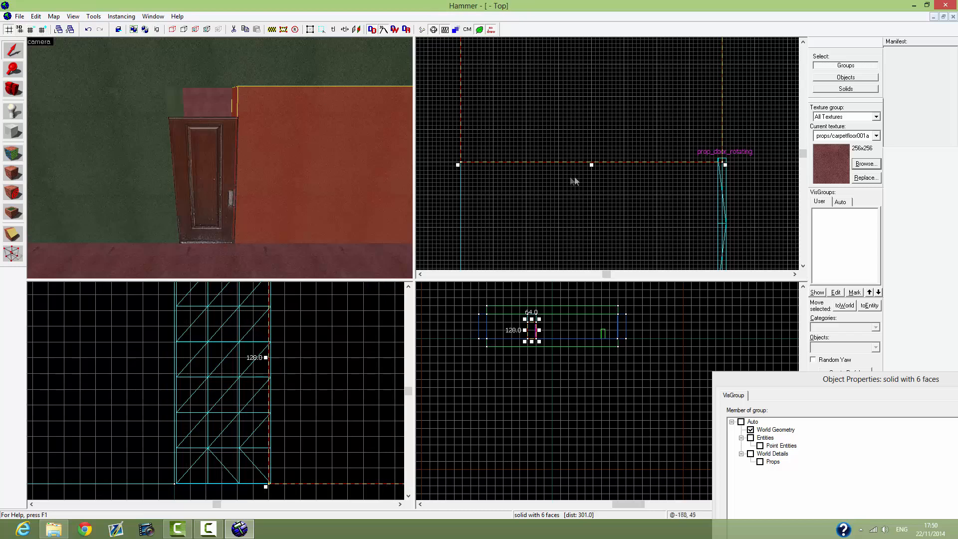
pyautogui.moveTo(591, 166); pyautogui.dragTo(592, 162)
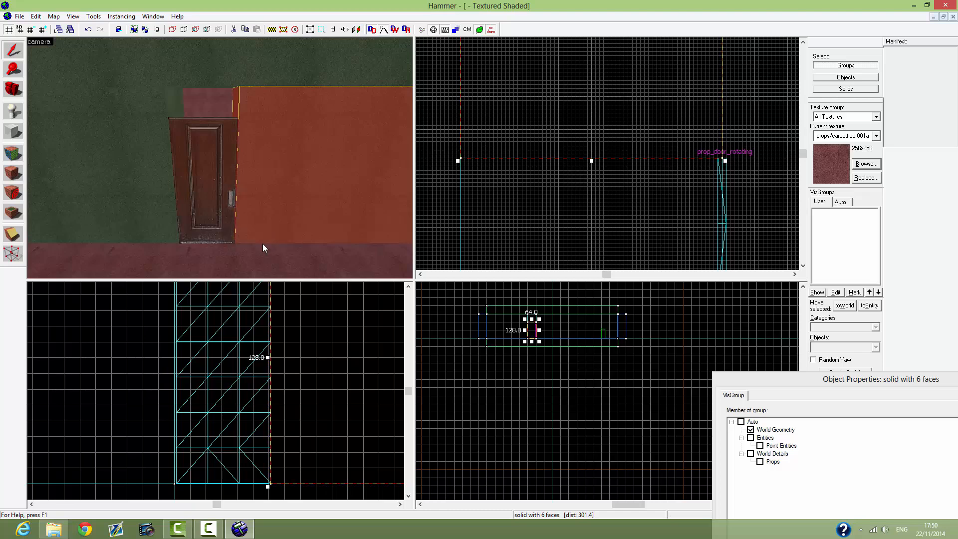
# Step: Examine up close in the camera view how the door's sides and top fit against the surrounding wall
pyautogui.press('w')
pyautogui.press('d')
pyautogui.press('d')
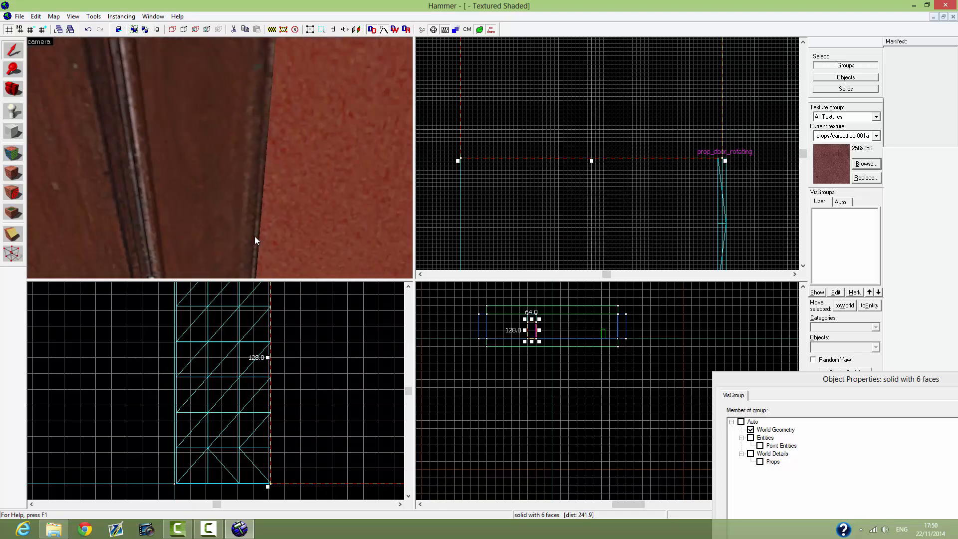
pyautogui.press('a')
pyautogui.press('a')
pyautogui.press('d')
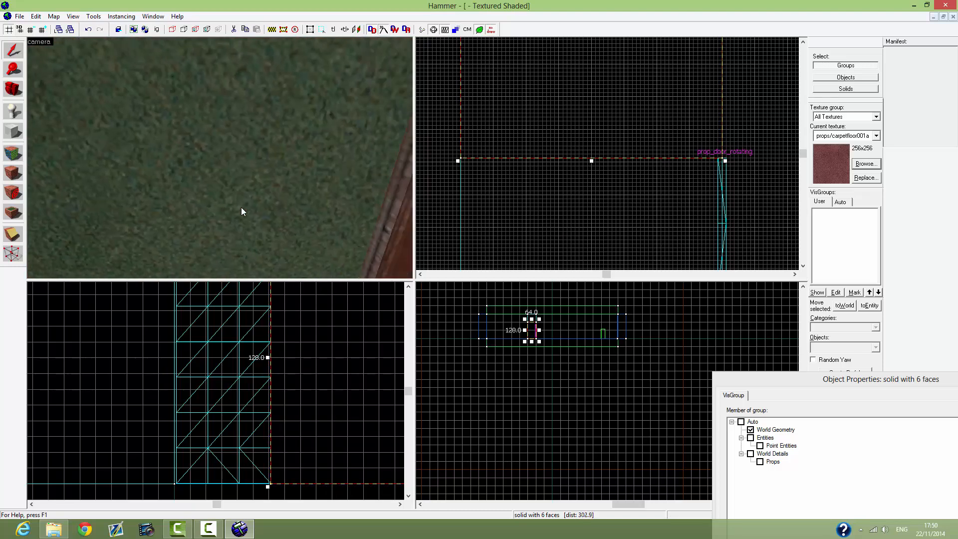
pyautogui.press('a')
pyautogui.press('s')
pyautogui.press('z')
pyautogui.press('w')
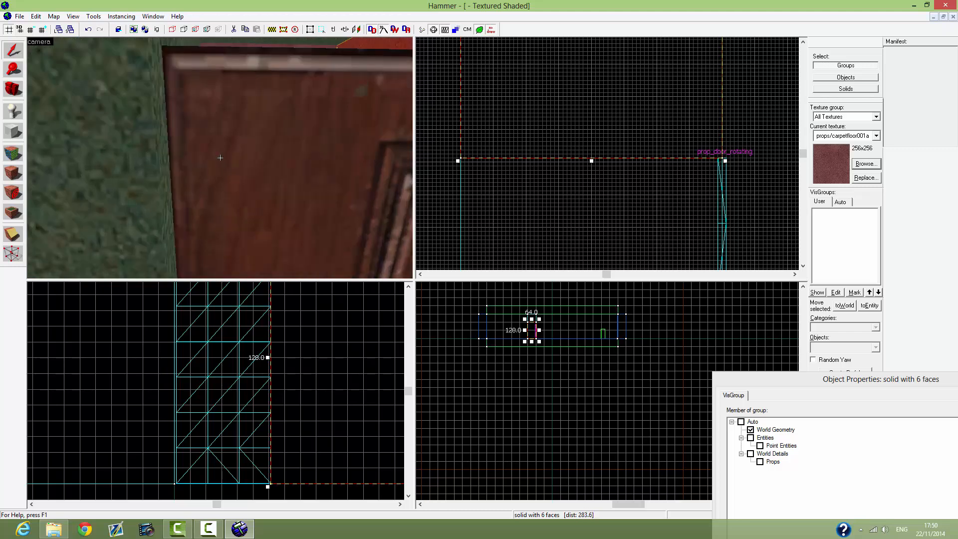
pyautogui.press('s')
pyautogui.press('d')
pyautogui.press('a')
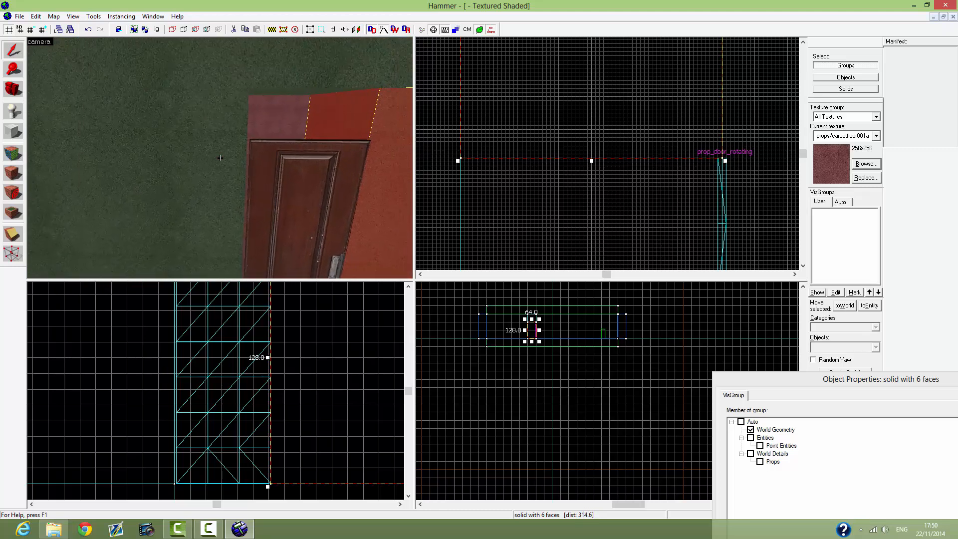
pyautogui.press('z')
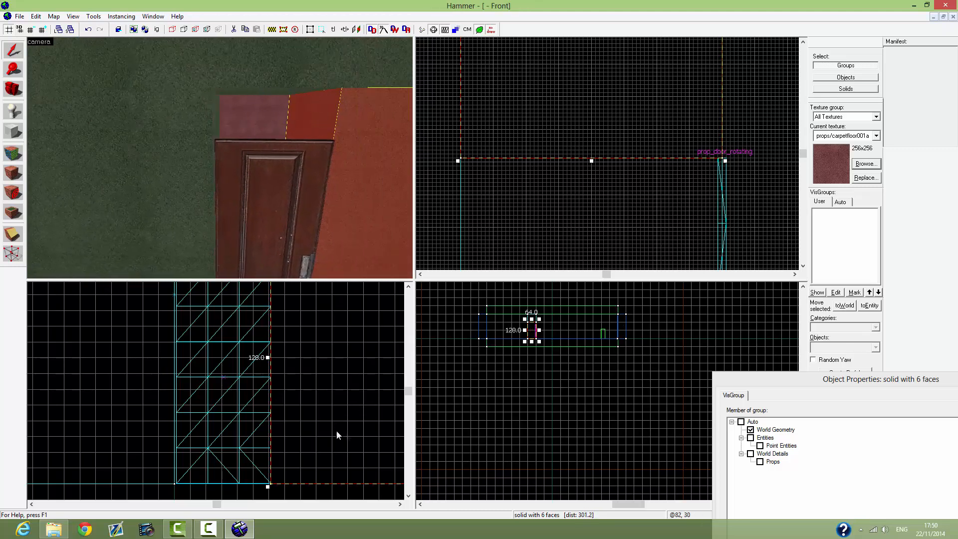
# Step: Extend the wall section on the door's hinge side in the top view until its end meets the door's edge
pyautogui.click(103, 378)
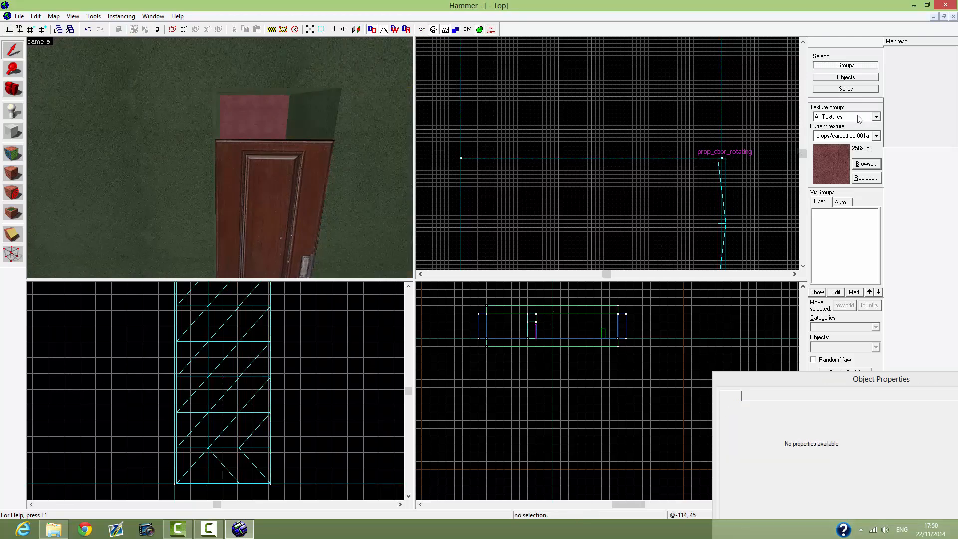
pyautogui.scroll(-5, 729, 211)
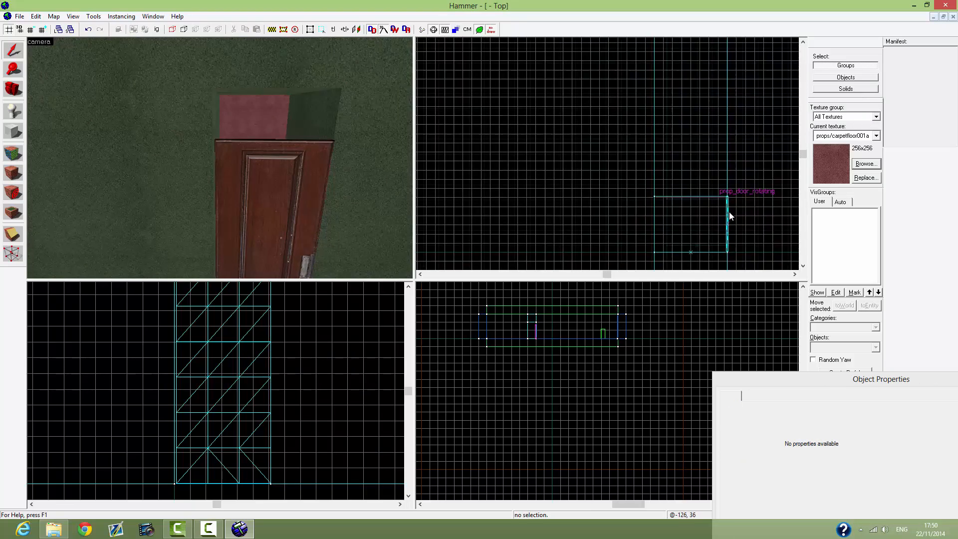
pyautogui.click(722, 230)
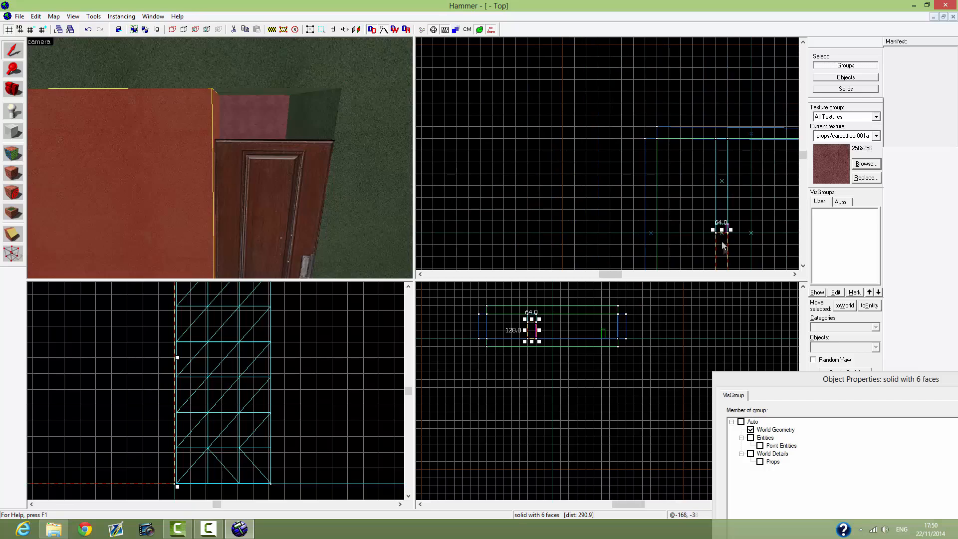
pyautogui.scroll(3, 734, 231)
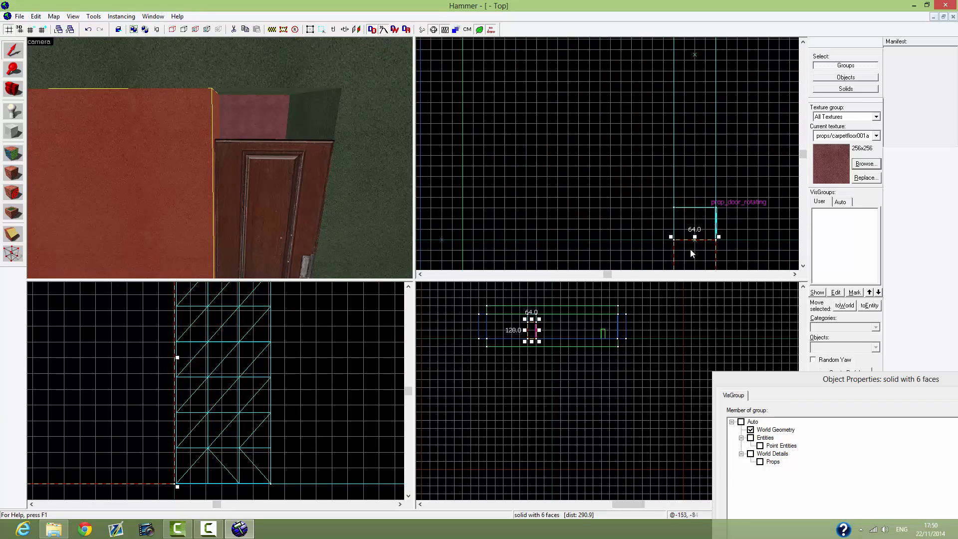
pyautogui.scroll(6, 699, 245)
pyautogui.scroll(4, 725, 236)
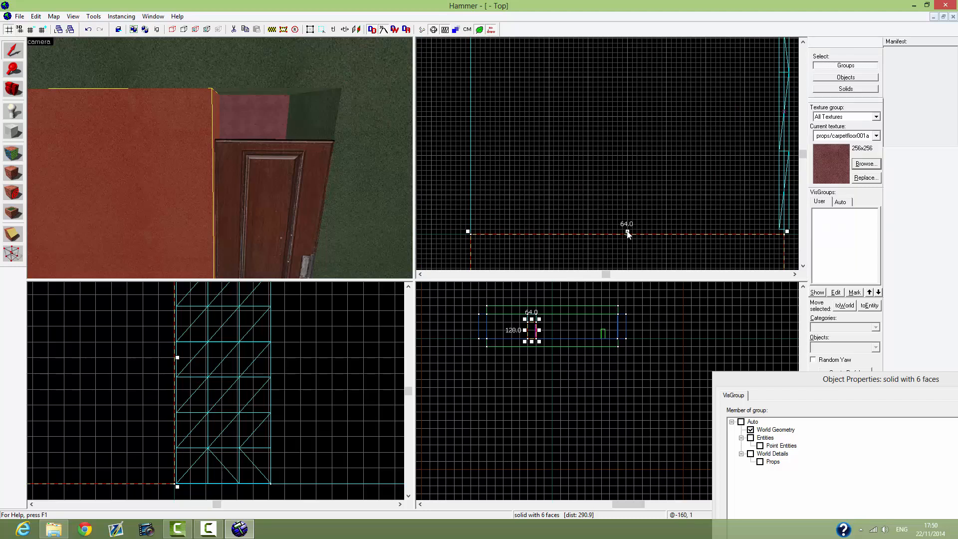
pyautogui.moveTo(627, 233); pyautogui.dragTo(626, 228)
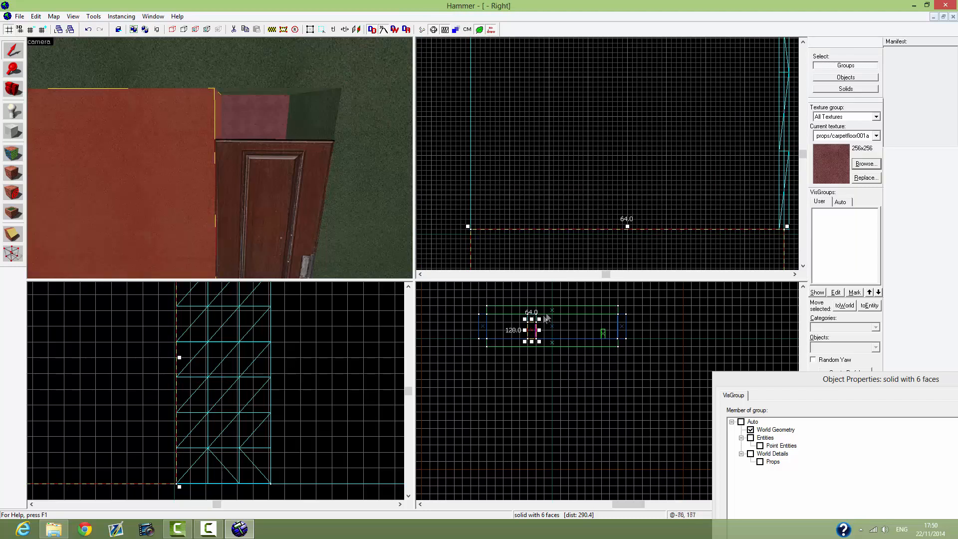
# Step: Pull the bottom of the wall section above the doorway down in the side view to the top of the door
pyautogui.press('Delete')
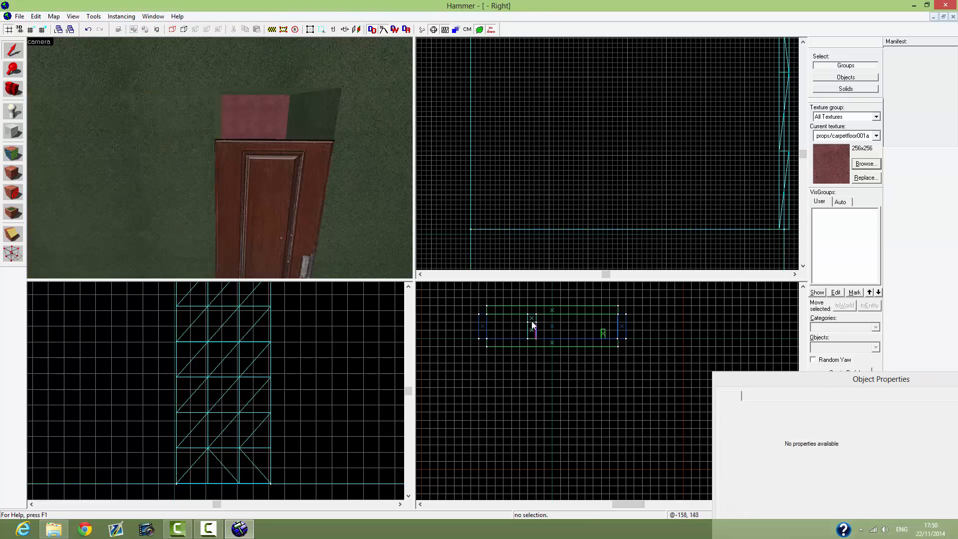
pyautogui.hotkey('ctrl', 'z')
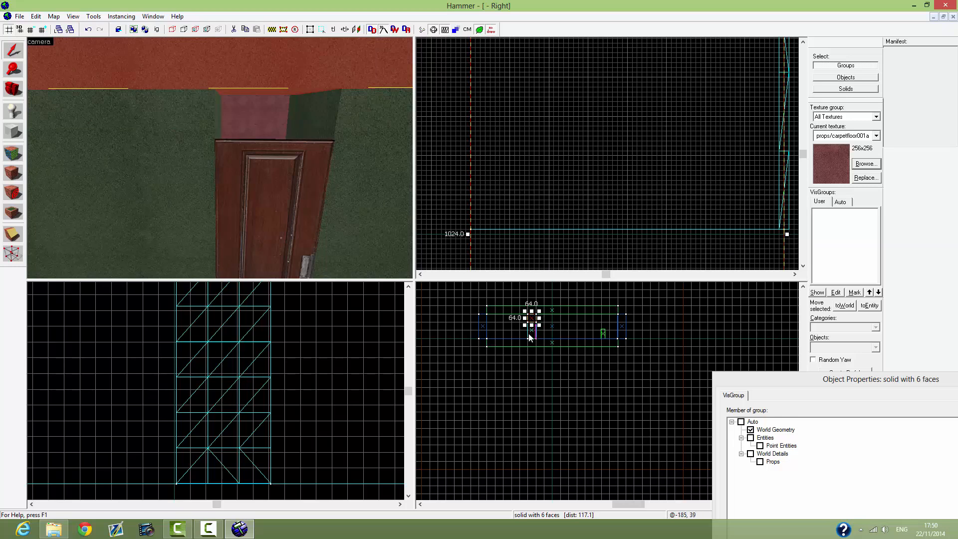
pyautogui.moveTo(532, 325); pyautogui.dragTo(532, 327)
pyautogui.scroll(5, 534, 306)
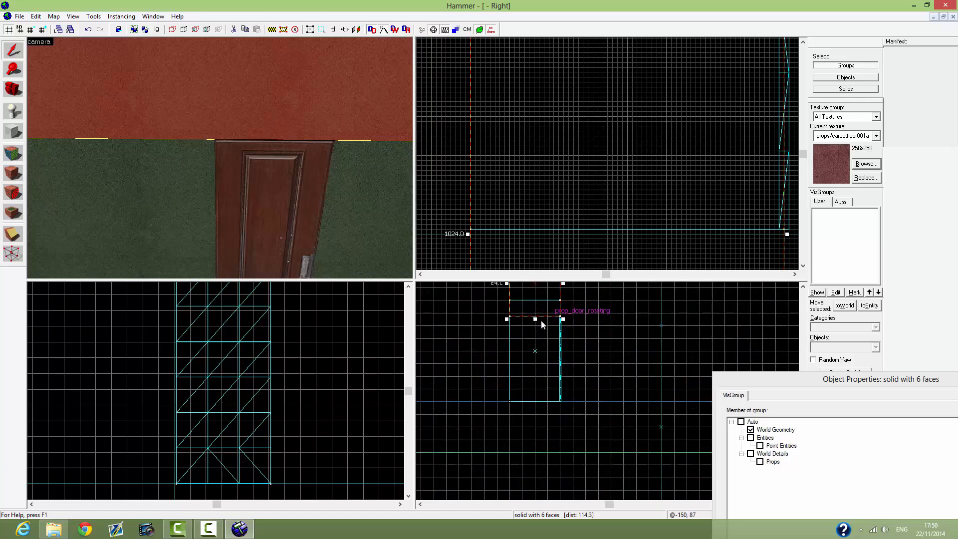
# Step: Check closely in the side view how the upper wall section meets the top of the door, and clear the selection
pyautogui.scroll(4, 552, 325)
pyautogui.scroll(4, 552, 320)
pyautogui.scroll(7, 563, 326)
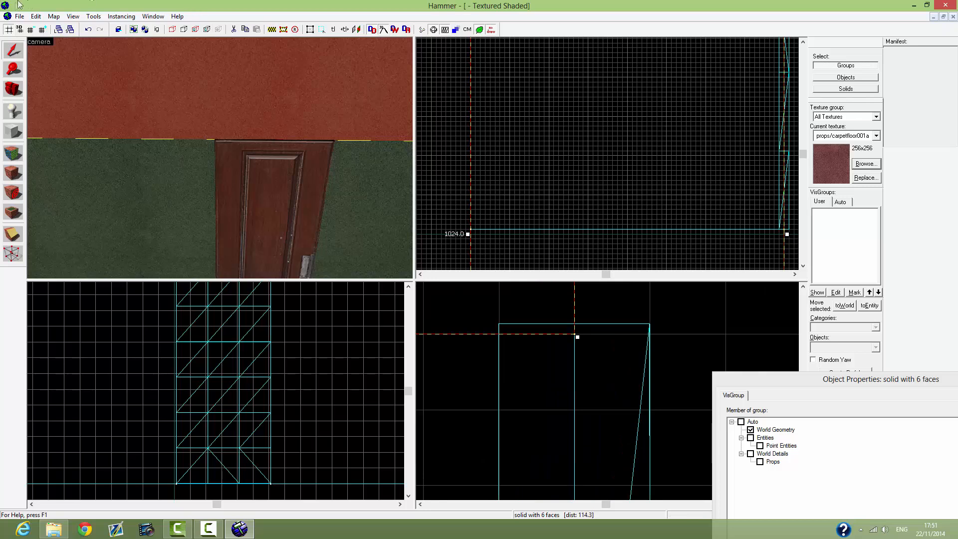
pyautogui.click(42, 29)
pyautogui.click(43, 30)
pyautogui.click(42, 30)
pyautogui.click(609, 438)
pyautogui.click(31, 29)
pyautogui.click(32, 29)
pyautogui.click(32, 29)
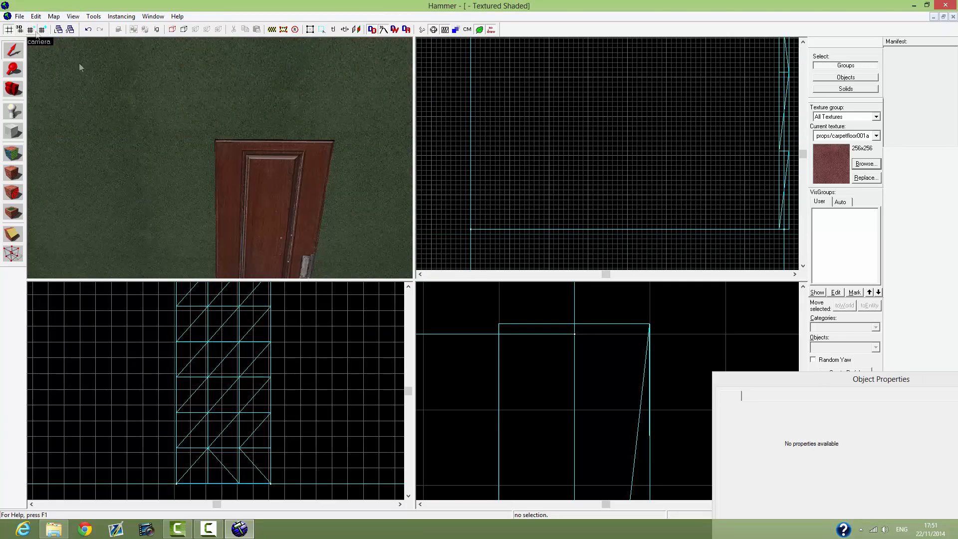
pyautogui.scroll(-10, 562, 336)
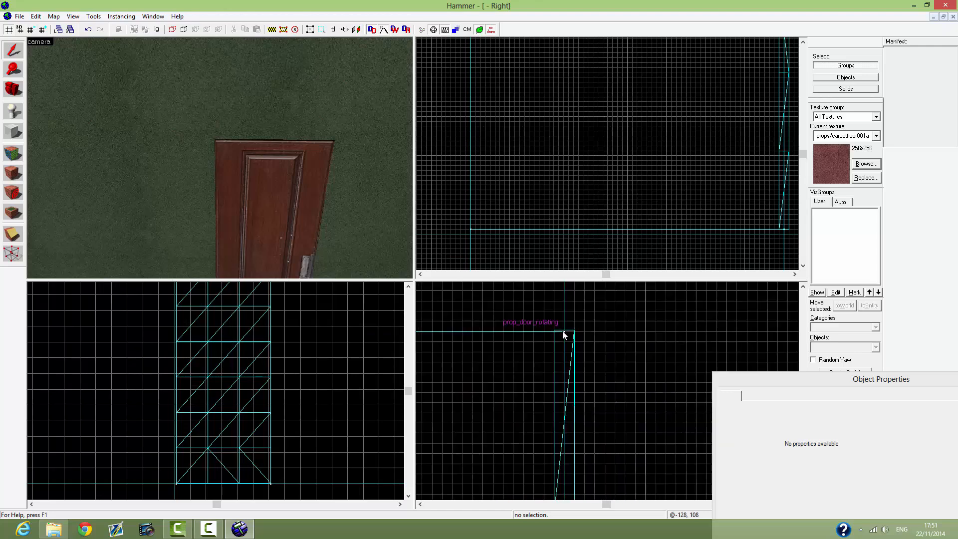
pyautogui.scroll(-5, 474, 321)
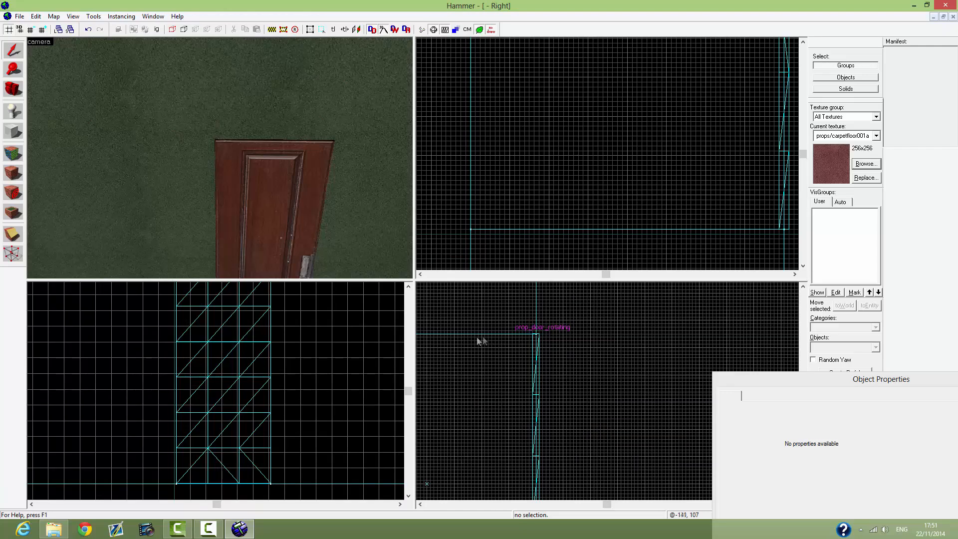
pyautogui.moveTo(604, 506); pyautogui.dragTo(592, 505)
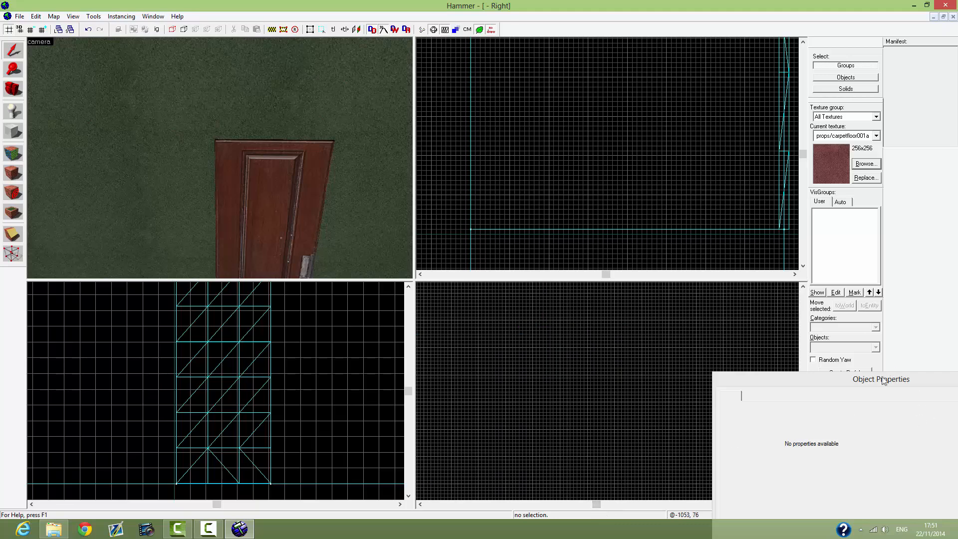
# Step: Move the properties window aside, select the lower wall section on the door's hinge side and clear the selection again
pyautogui.moveTo(864, 378); pyautogui.dragTo(941, 406)
pyautogui.keyDown('ctrl'); pyautogui.scroll(-19, 620, 411); pyautogui.keyUp('ctrl')
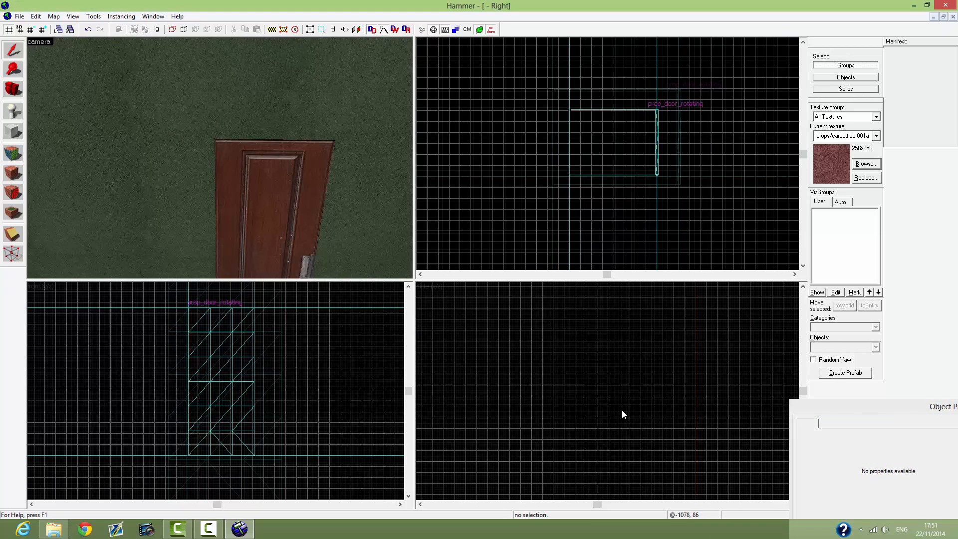
pyautogui.scroll(6, 600, 366)
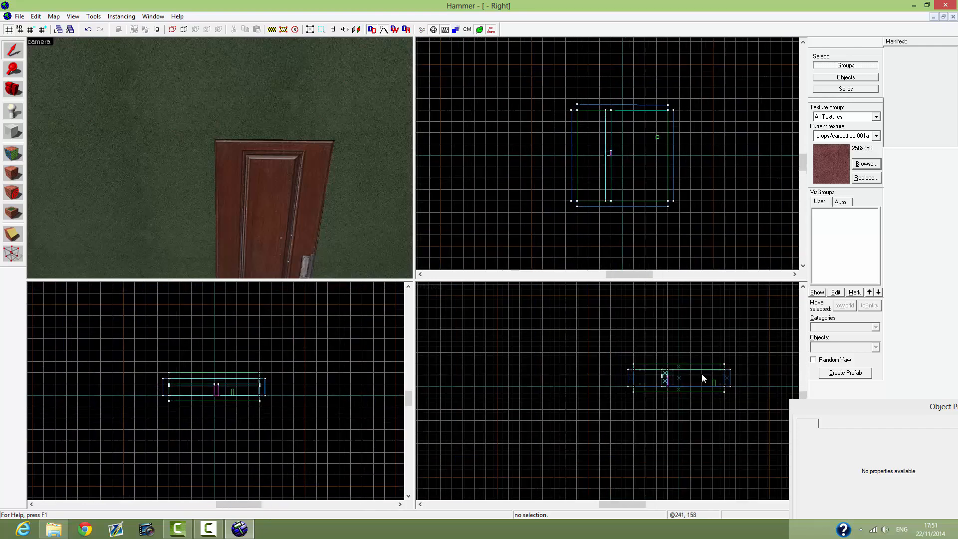
pyautogui.scroll(3, 637, 375)
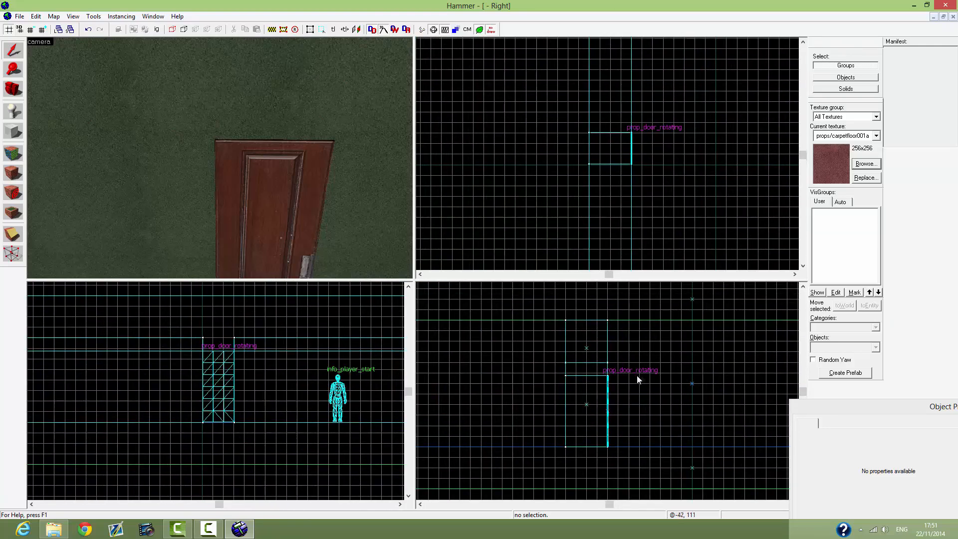
pyautogui.click(588, 419)
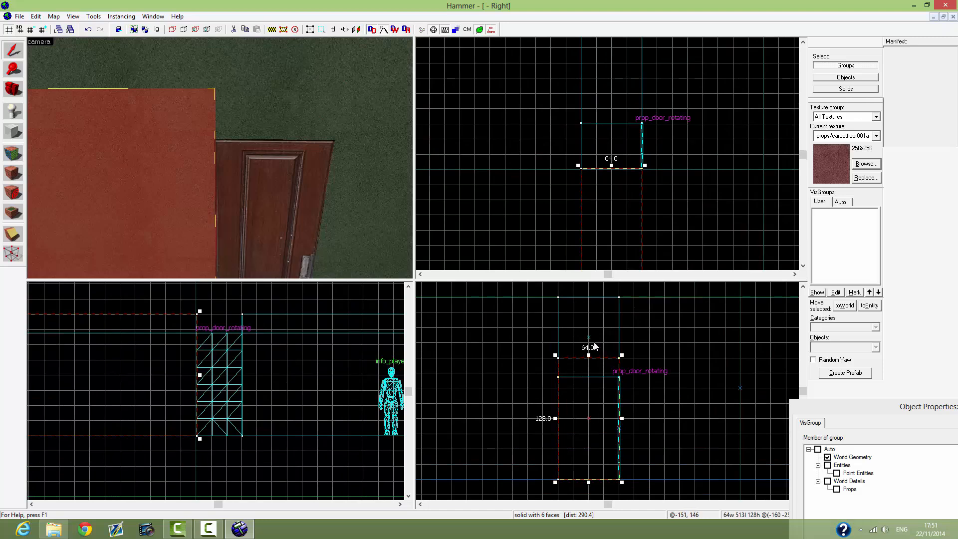
pyautogui.press('Delete')
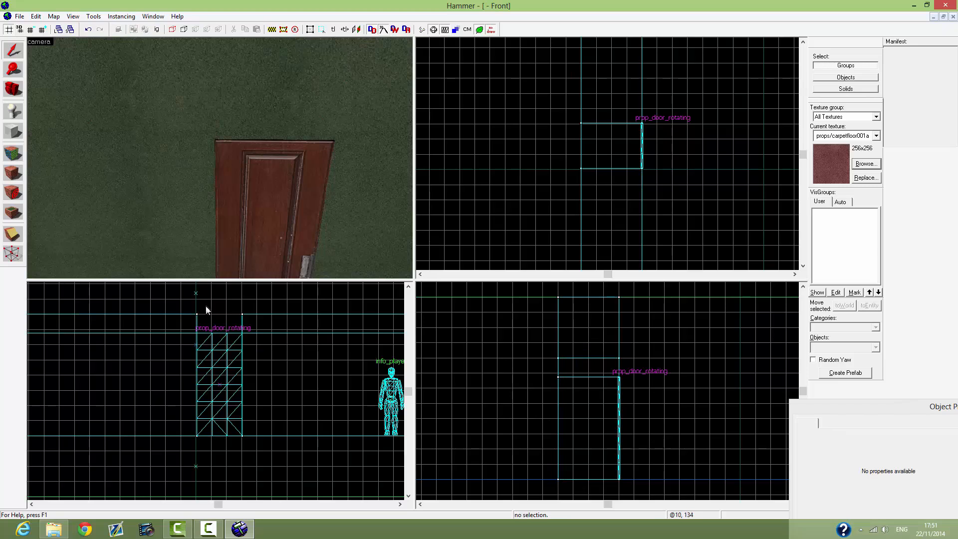
pyautogui.hotkey('ctrl', 'z')
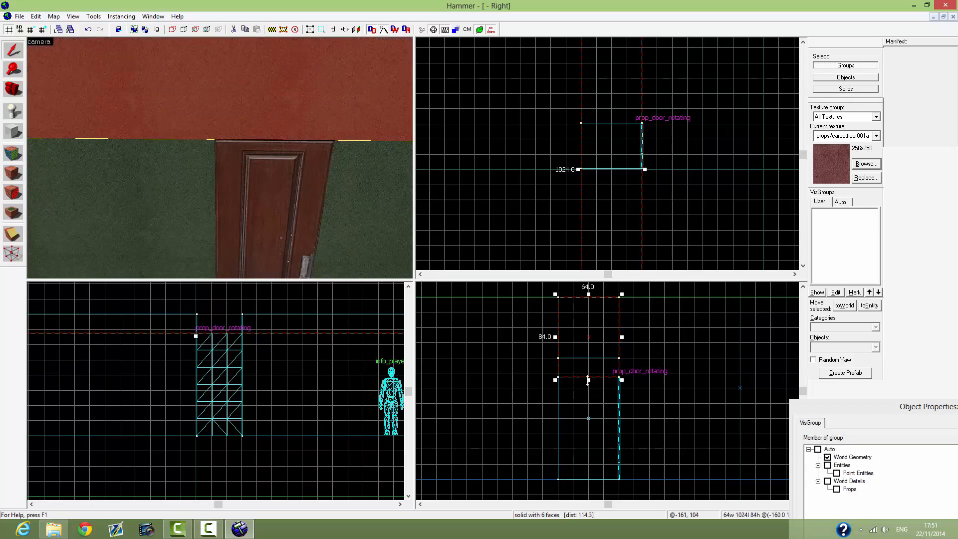
# Step: Try to fine-tune the bottom edge of the wall section above the doorway against the door's top in the side view
pyautogui.scroll(10, 605, 390)
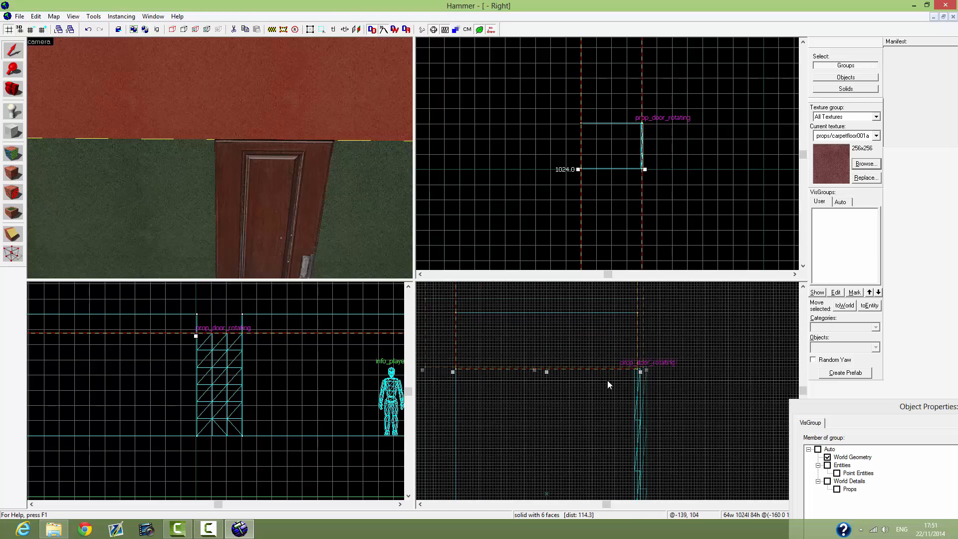
pyautogui.scroll(2, 658, 333)
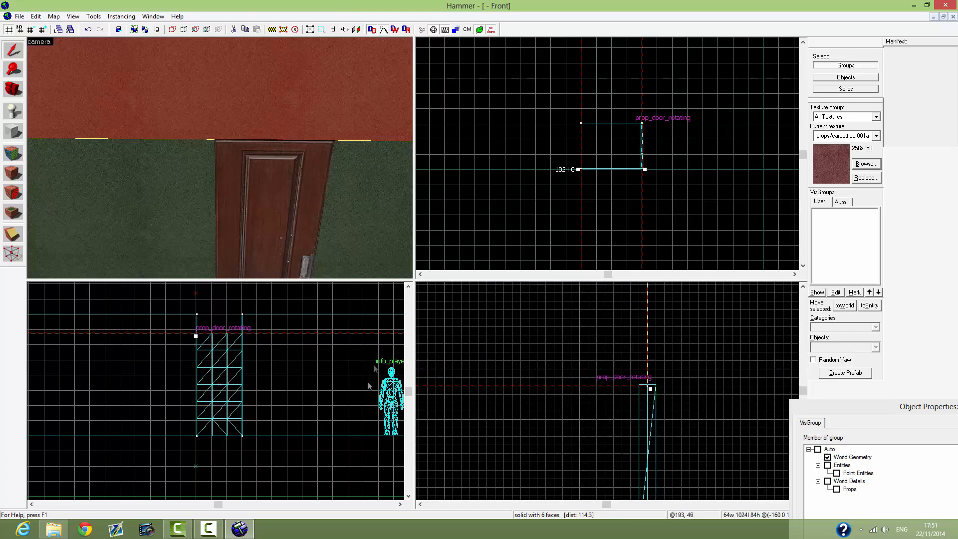
pyautogui.click(42, 31)
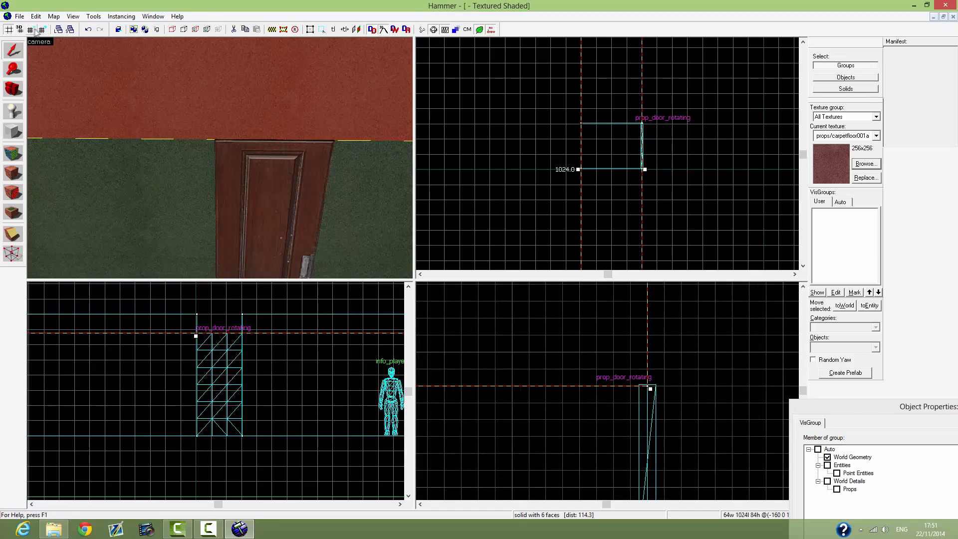
pyautogui.click(31, 30)
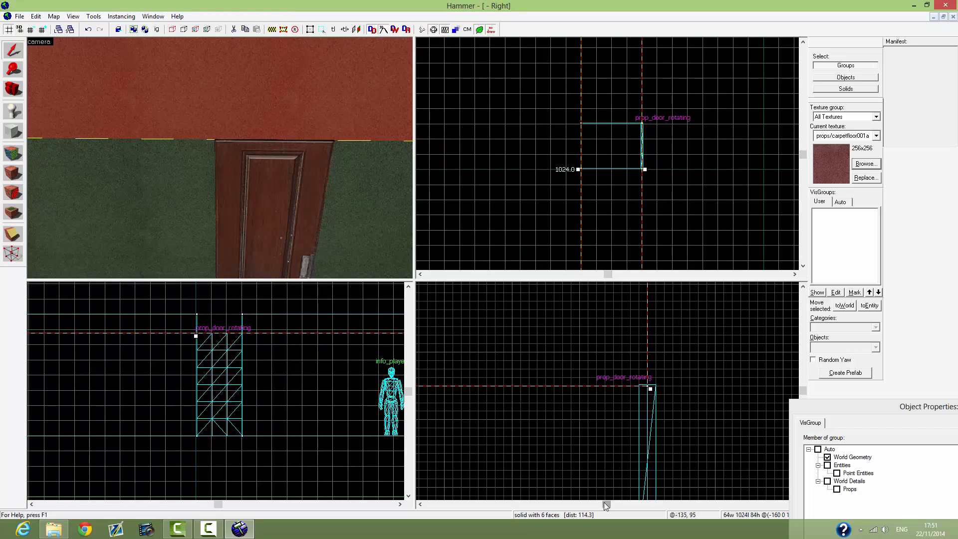
pyautogui.moveTo(650, 391); pyautogui.dragTo(650, 389)
pyautogui.moveTo(652, 384); pyautogui.dragTo(652, 384)
# Step: Examine in the camera view from both sides how the door sits within the thick dividing wall
pyautogui.press('z')
pyautogui.press('s')
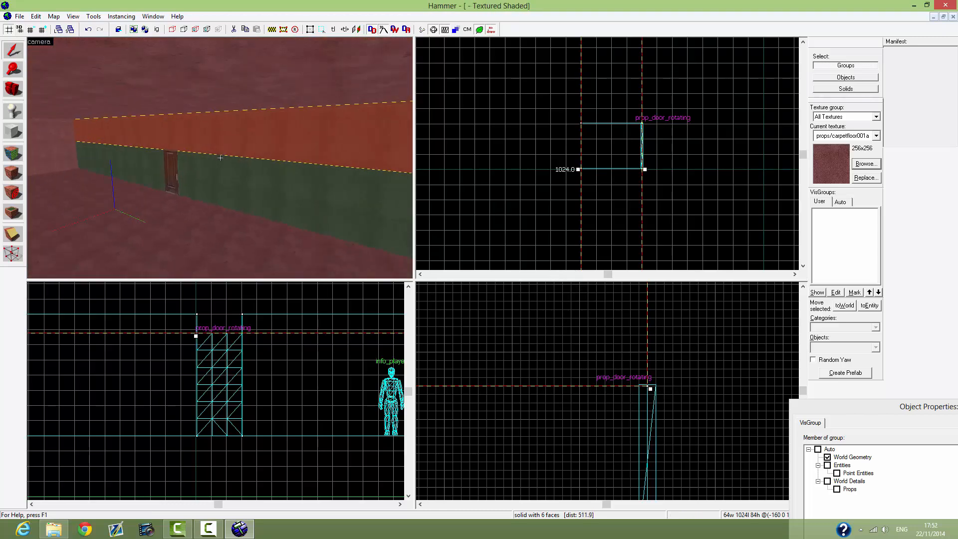
pyautogui.press('w')
pyautogui.press('s')
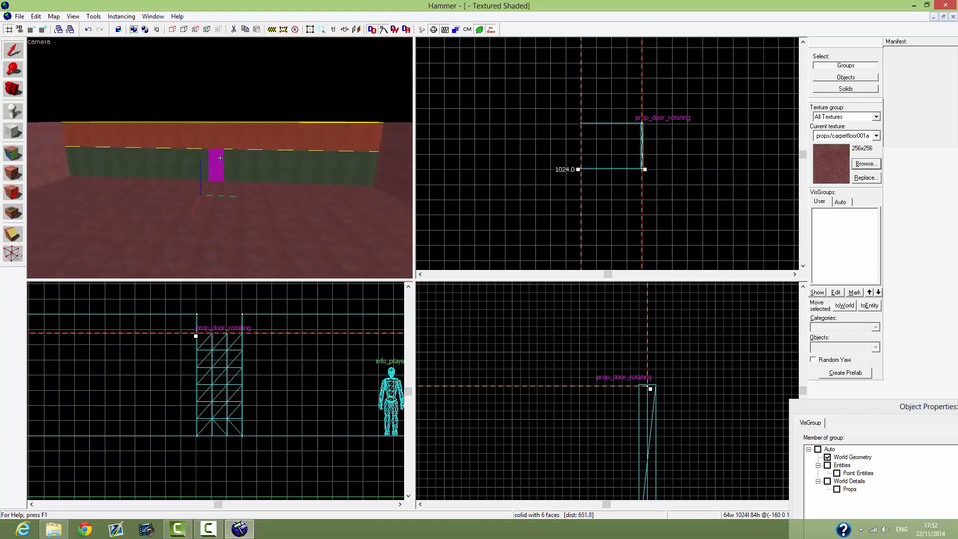
pyautogui.press('w')
pyautogui.press('w')
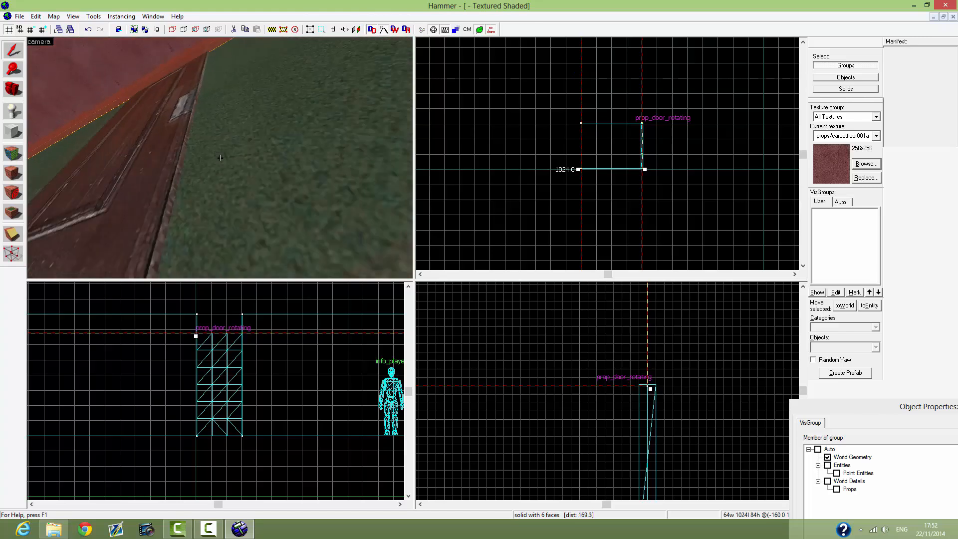
pyautogui.press('s')
pyautogui.press('s')
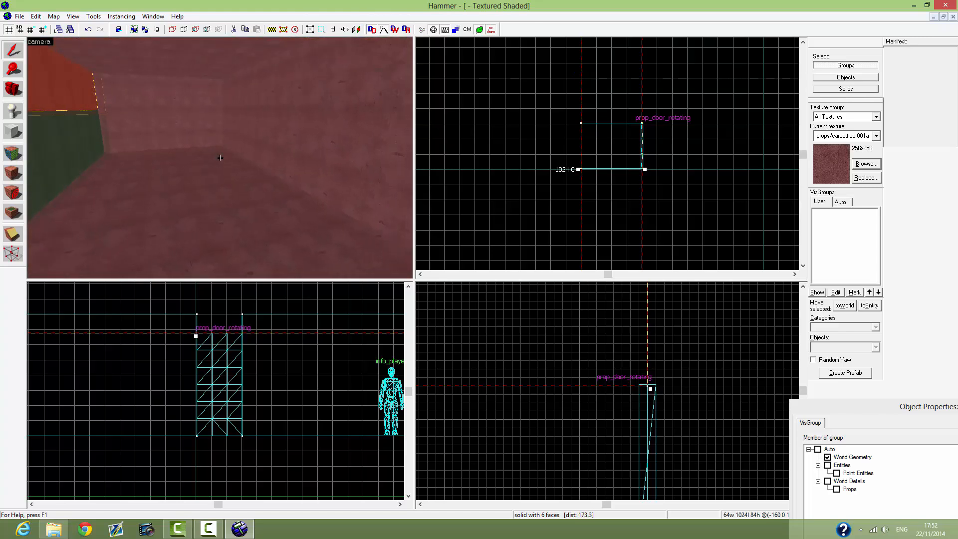
pyautogui.press('w')
pyautogui.press('s')
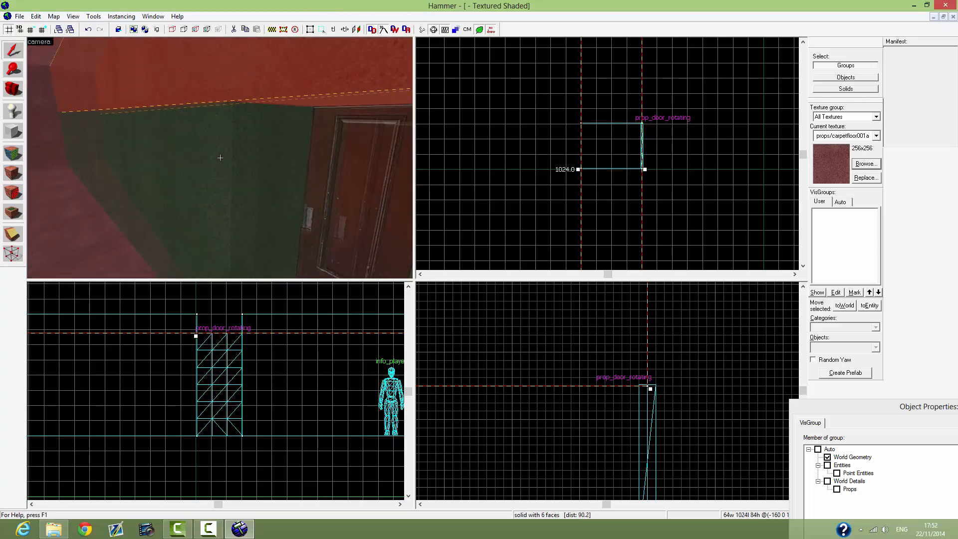
pyautogui.press('w')
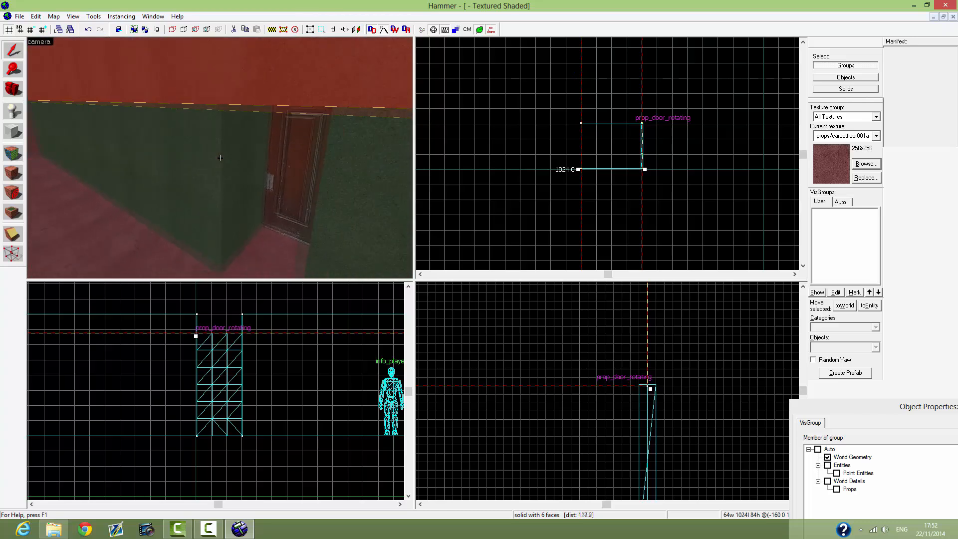
pyautogui.press('z')
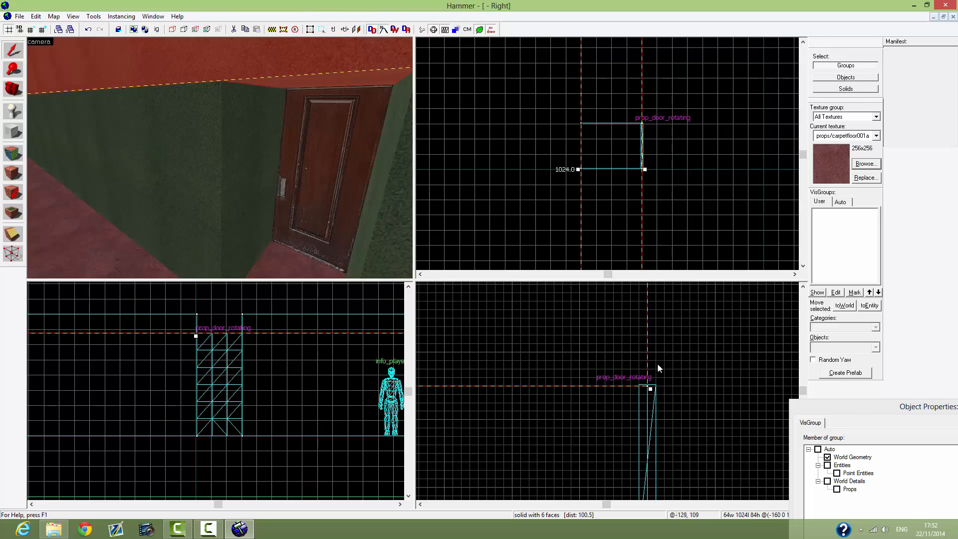
# Step: Thin the lower wall section on the door's hinge side to 32 units wide in the top view
pyautogui.click(654, 394)
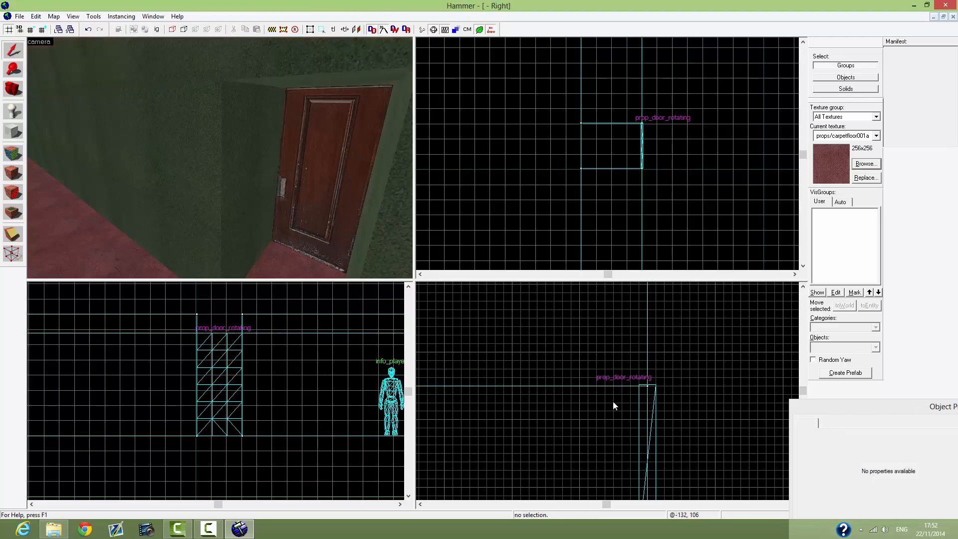
pyautogui.scroll(3, 613, 399)
pyautogui.scroll(-12, 612, 395)
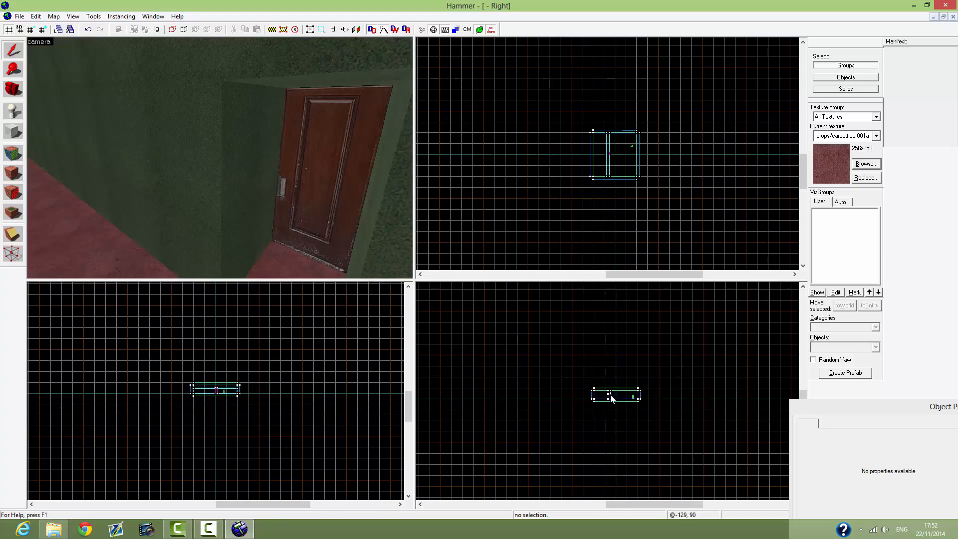
pyautogui.scroll(10, 627, 396)
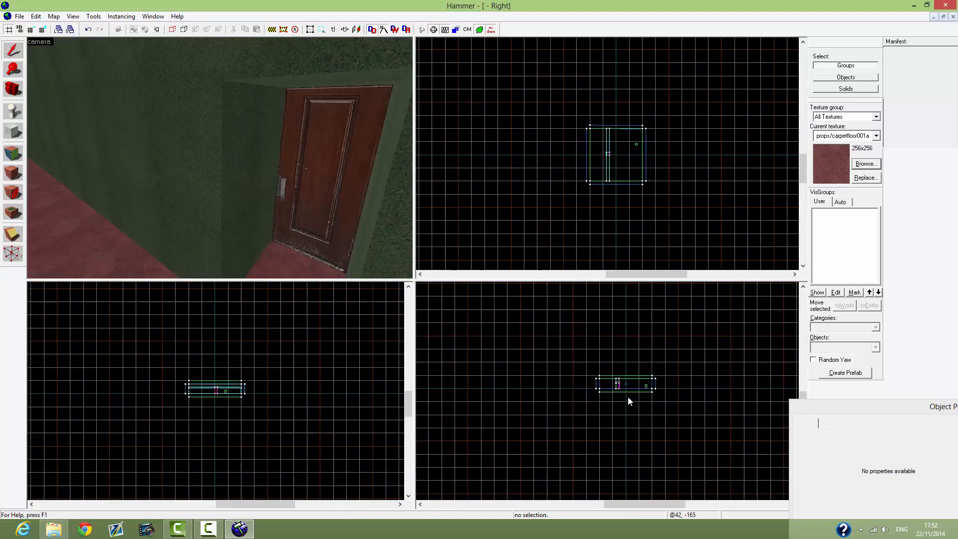
pyautogui.scroll(1, 616, 364)
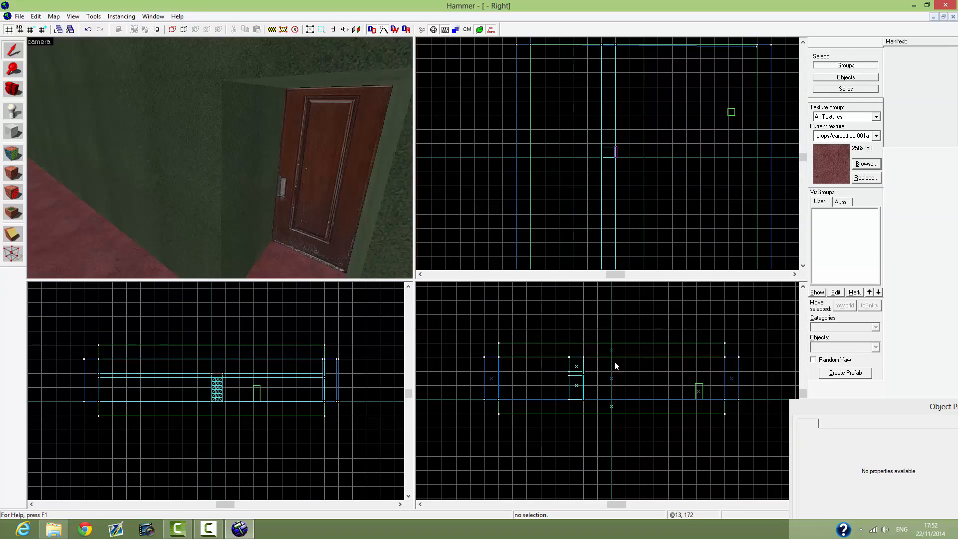
pyautogui.scroll(1, 615, 366)
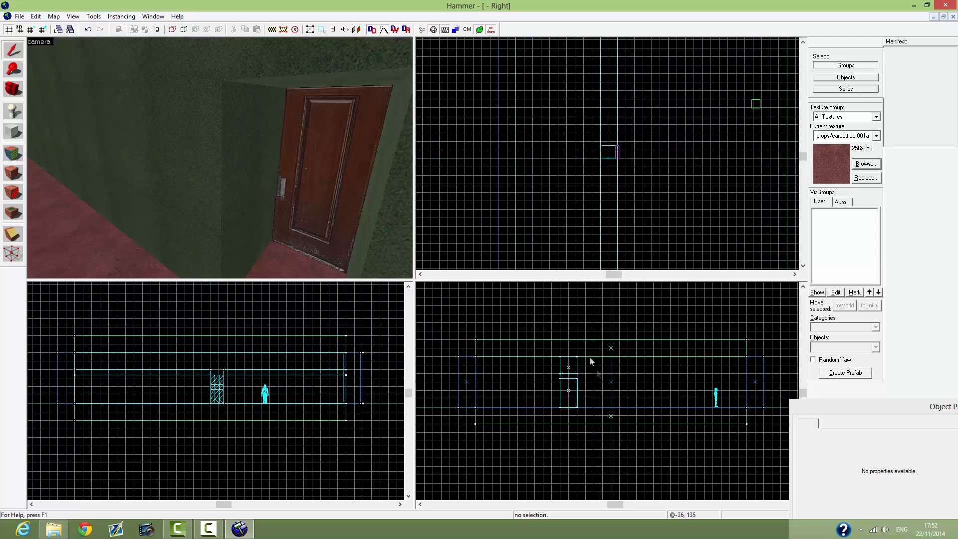
pyautogui.click(609, 225)
pyautogui.moveTo(598, 225); pyautogui.dragTo(609, 227)
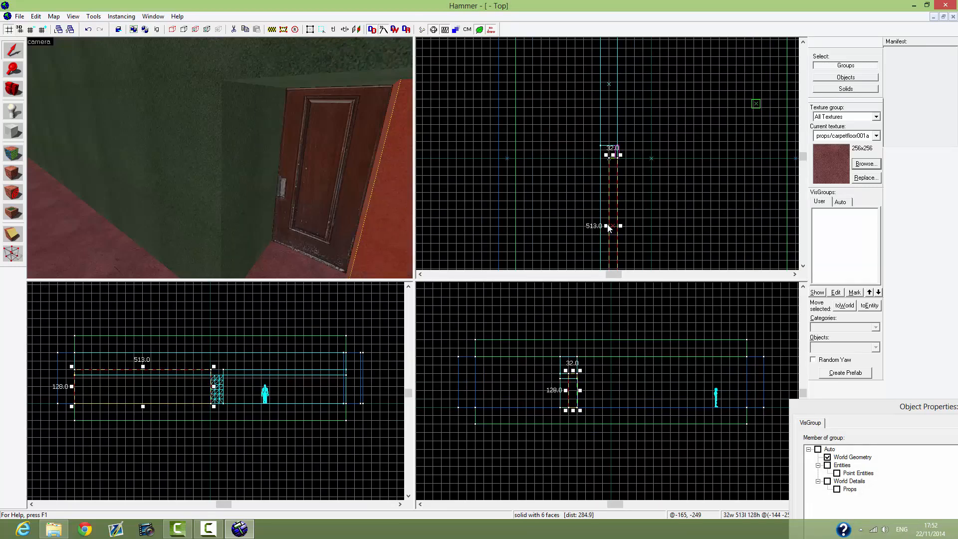
# Step: Thin the lower wall section on the door's handle side to 32 units wide in the top view
pyautogui.click(604, 87)
pyautogui.click(608, 87)
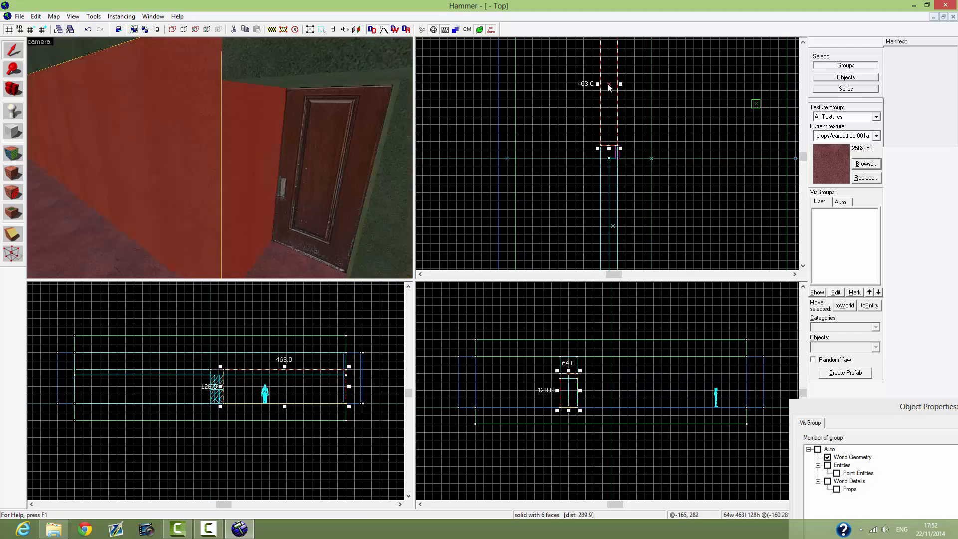
pyautogui.moveTo(599, 85); pyautogui.dragTo(609, 86)
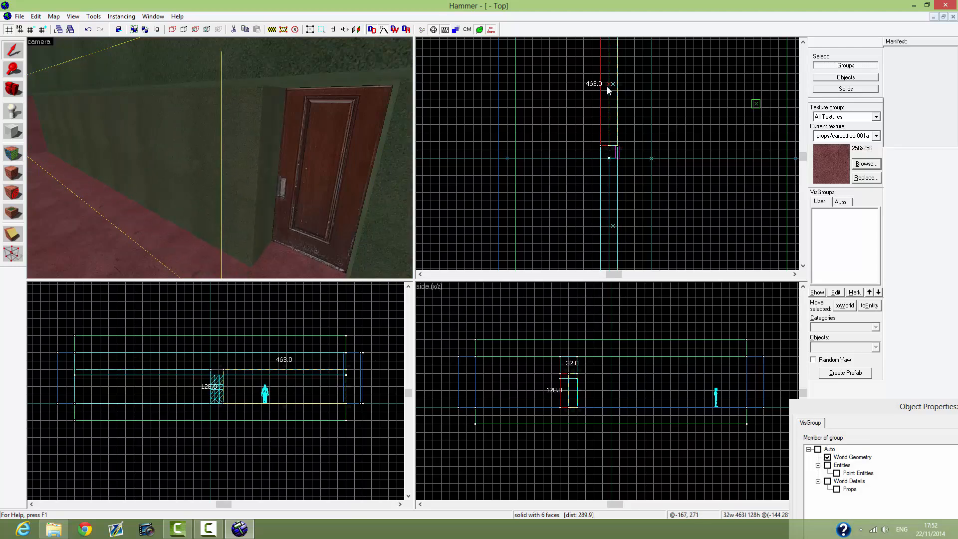
# Step: Thin the full-length wall section above the doorway to 32 units wide, matching the two lower sections
pyautogui.click(611, 160)
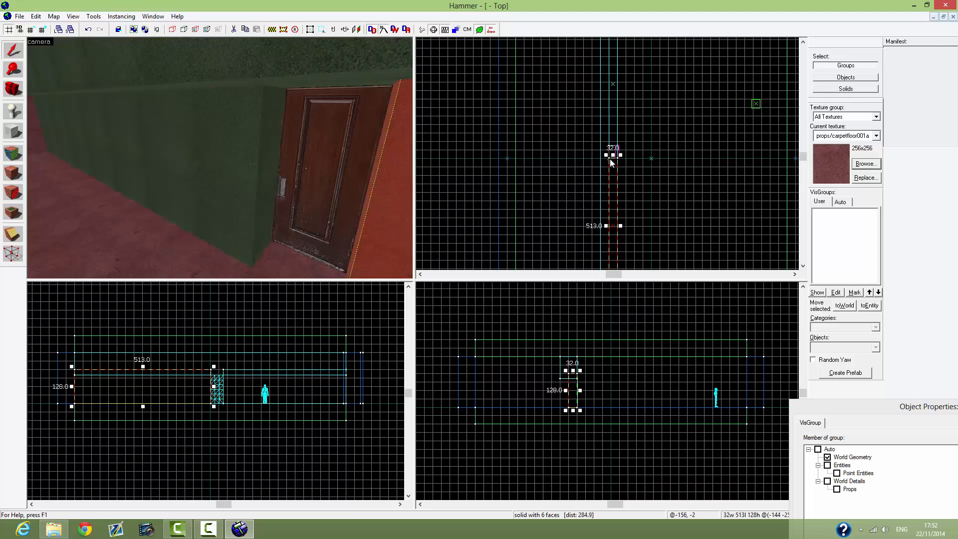
pyautogui.click(589, 150)
pyautogui.click(610, 157)
pyautogui.click(586, 149)
pyautogui.click(617, 153)
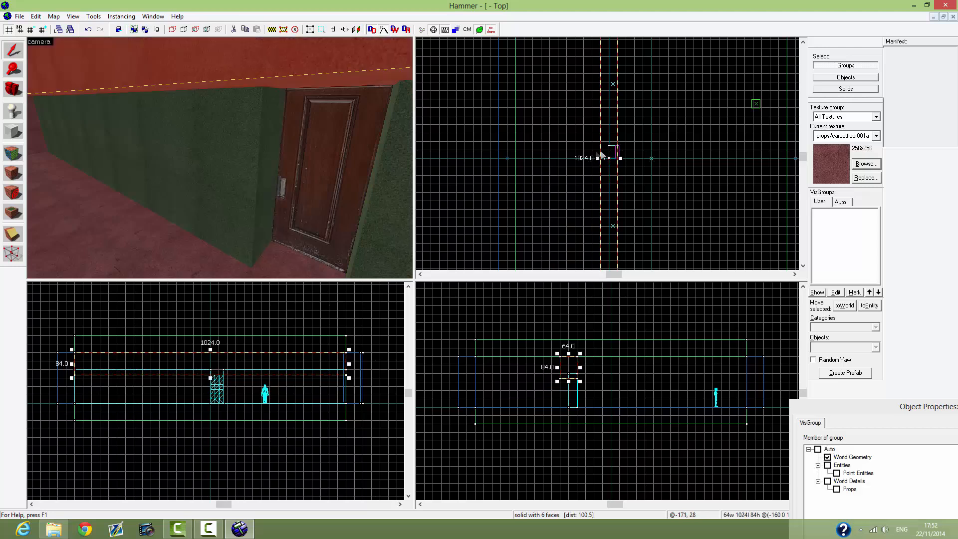
pyautogui.moveTo(600, 158); pyautogui.dragTo(606, 158)
# Step: Look over the thinned wall in the camera view and select the rotating door there
pyautogui.press('z')
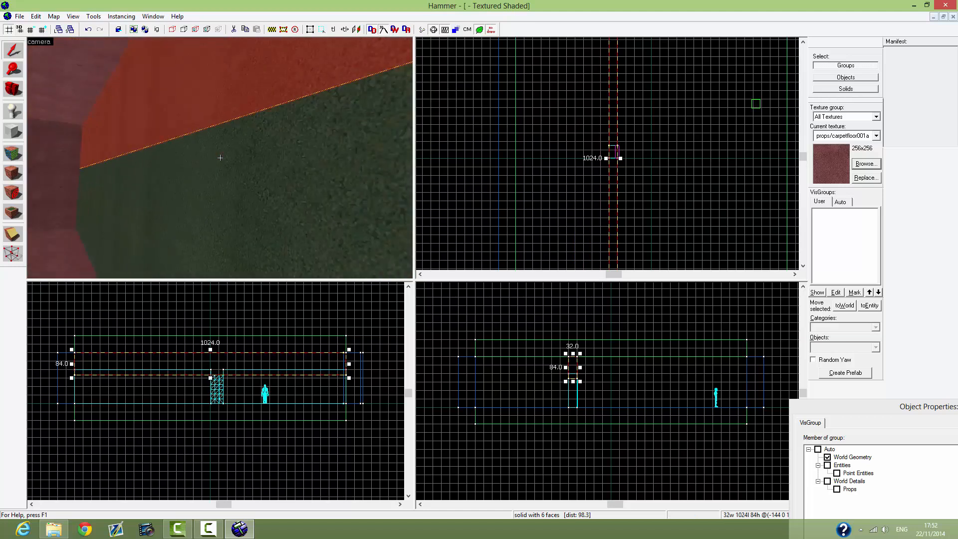
pyautogui.press('s')
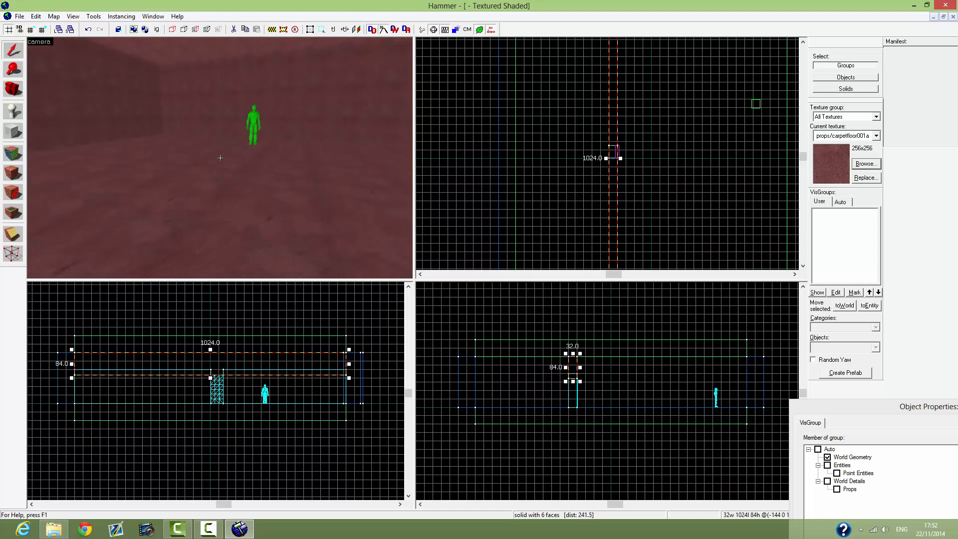
pyautogui.press('w')
pyautogui.press('w')
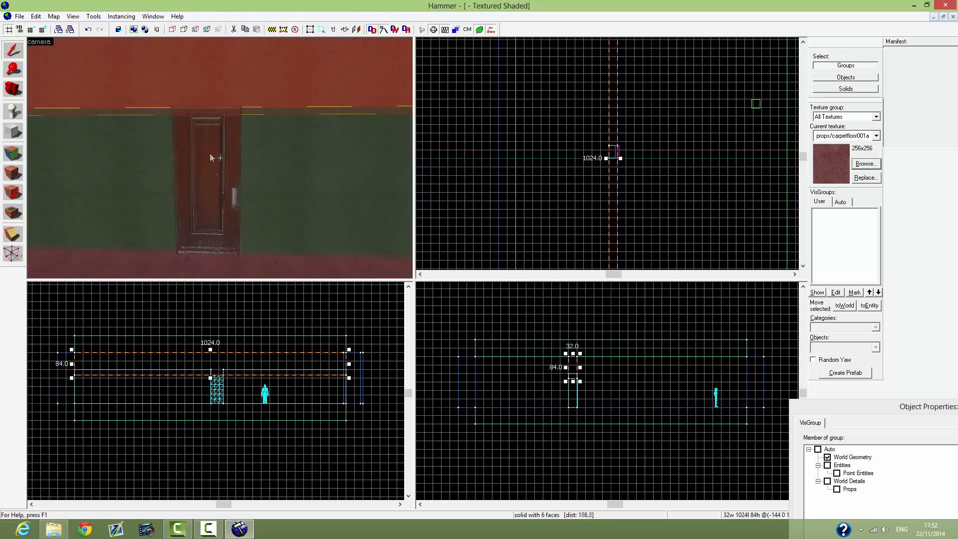
pyautogui.press('z')
pyautogui.click(218, 178)
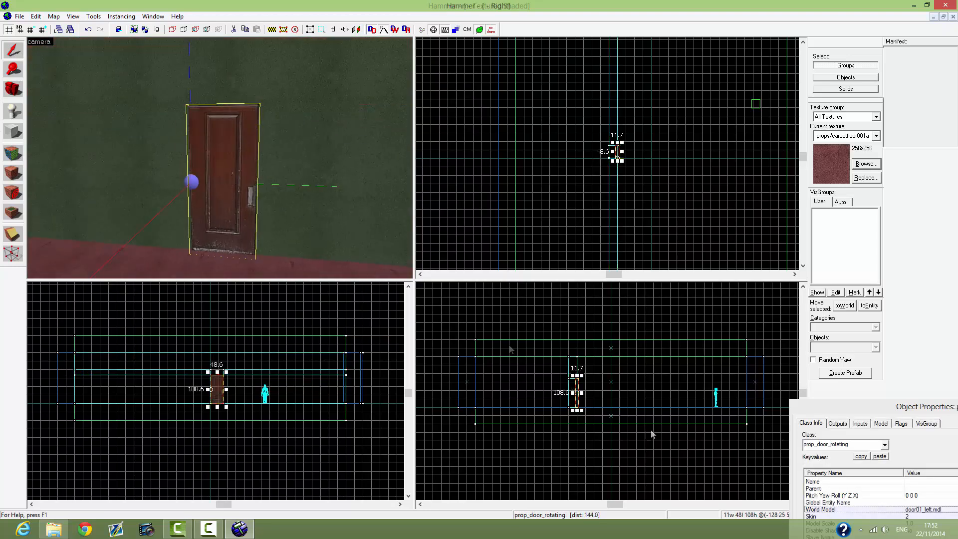
# Step: Bring the door's full object properties into view and open its Hardware Type setting
pyautogui.moveTo(839, 413); pyautogui.dragTo(357, 186)
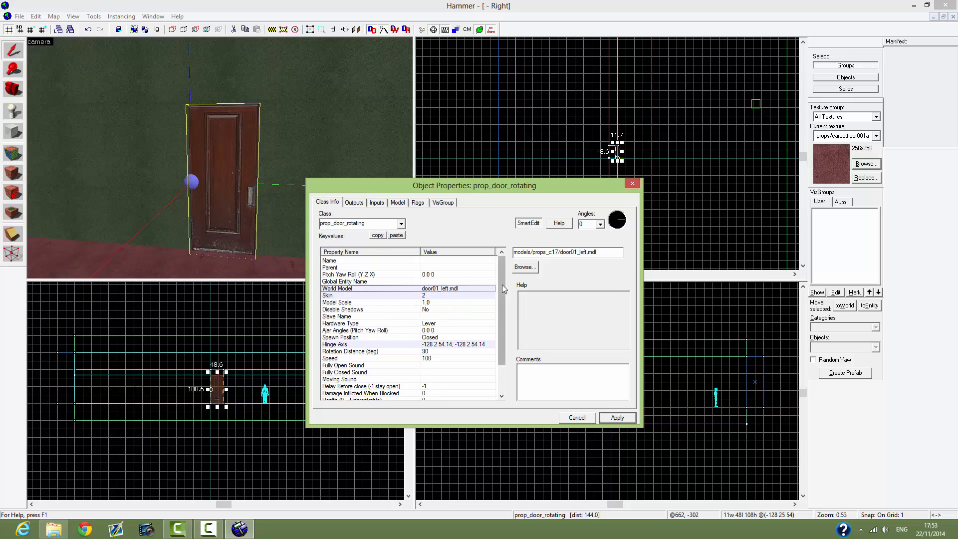
pyautogui.moveTo(502, 290); pyautogui.dragTo(502, 333)
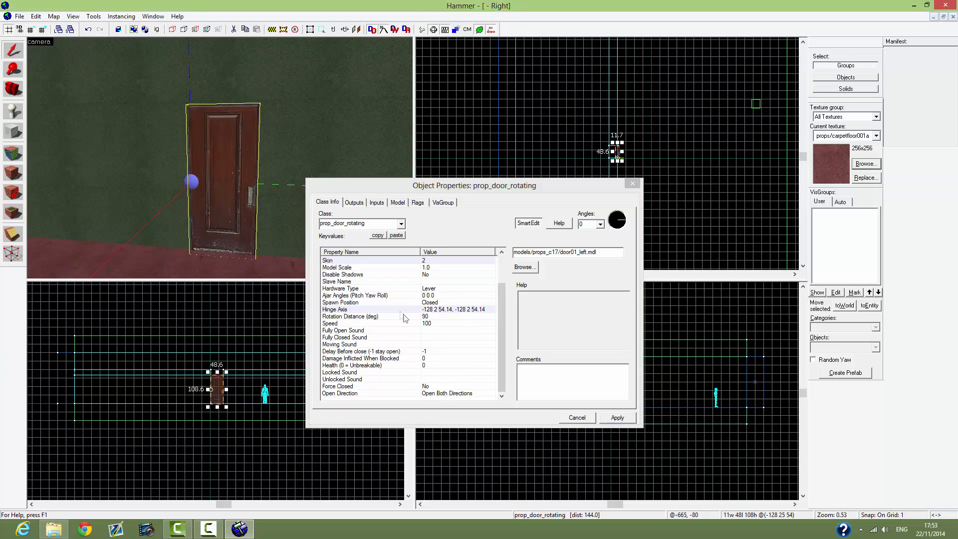
pyautogui.click(434, 289)
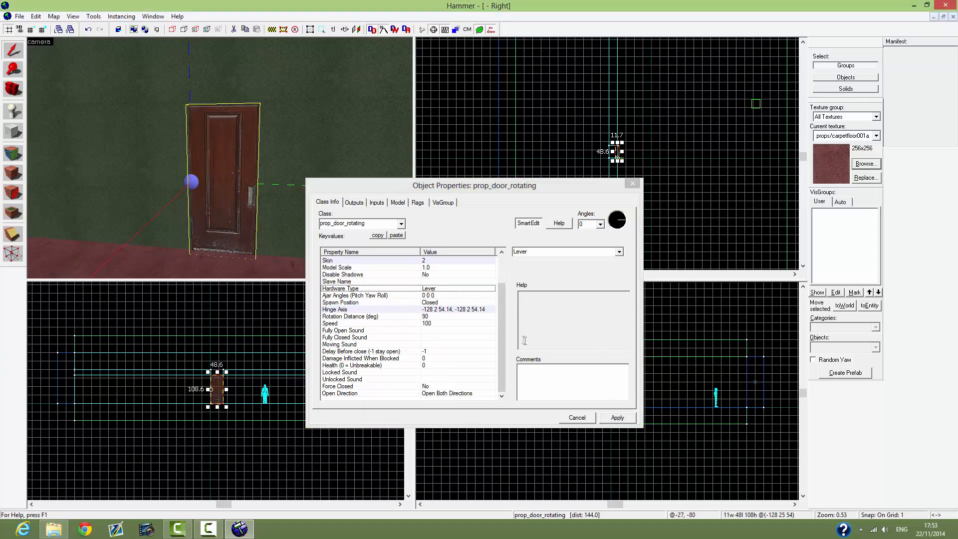
# Step: Review the rotating door's keyvalues, outputs, inputs, model and flags, then apply and close its properties
pyautogui.click(503, 332)
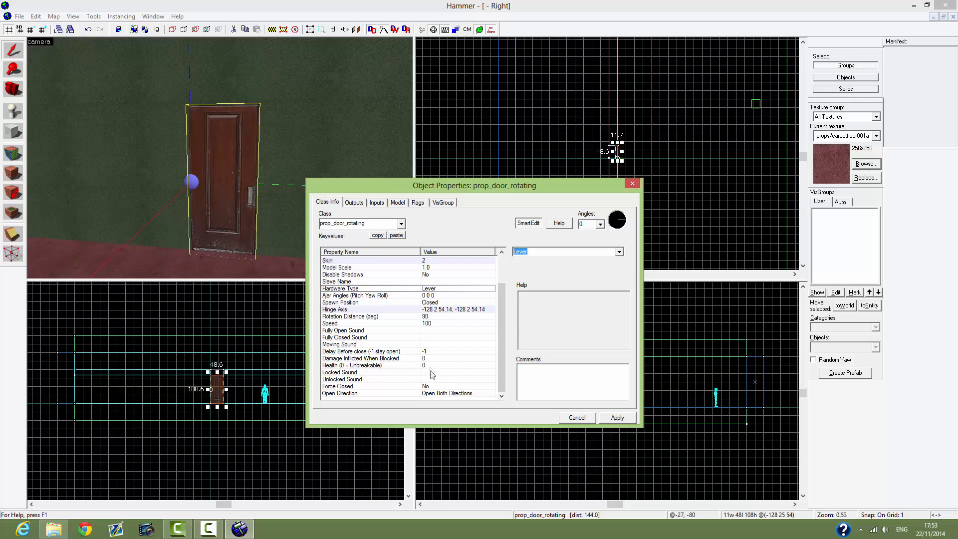
pyautogui.click(402, 430)
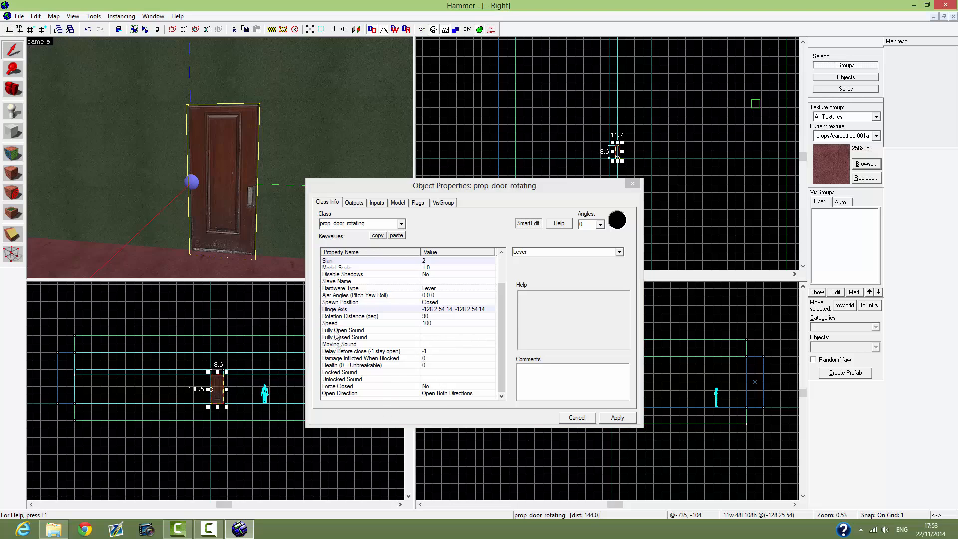
pyautogui.click(355, 202)
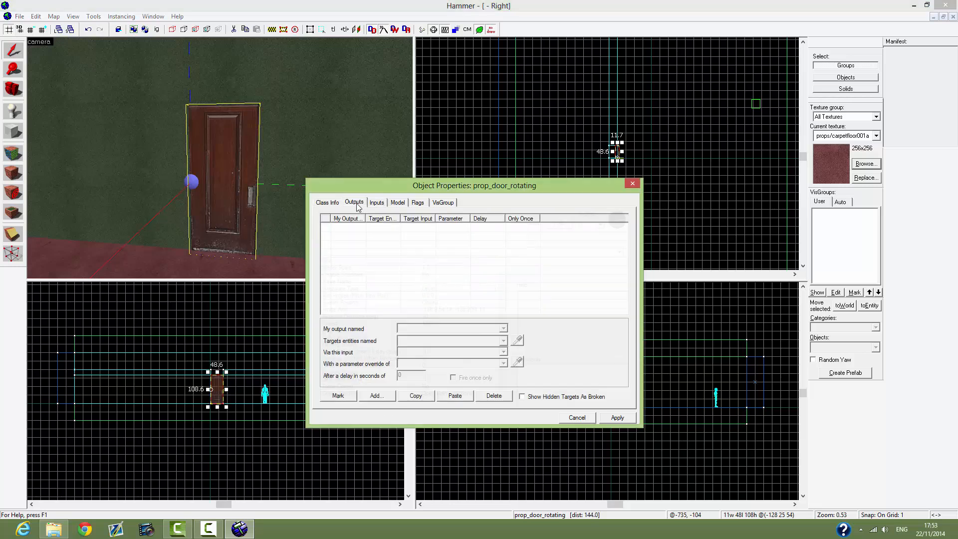
pyautogui.click(376, 203)
pyautogui.click(399, 202)
pyautogui.click(419, 203)
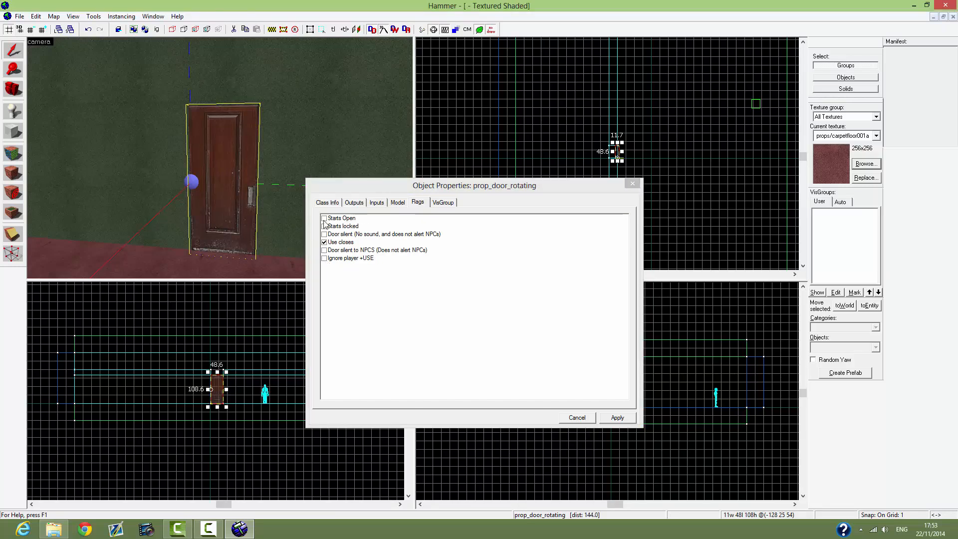
pyautogui.click(445, 202)
pyautogui.click(399, 202)
pyautogui.click(418, 202)
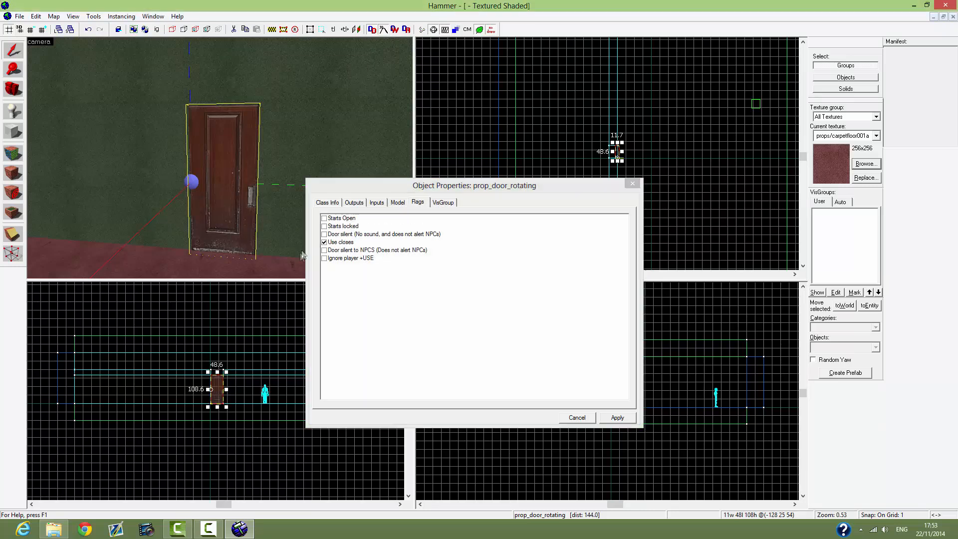
pyautogui.click(396, 204)
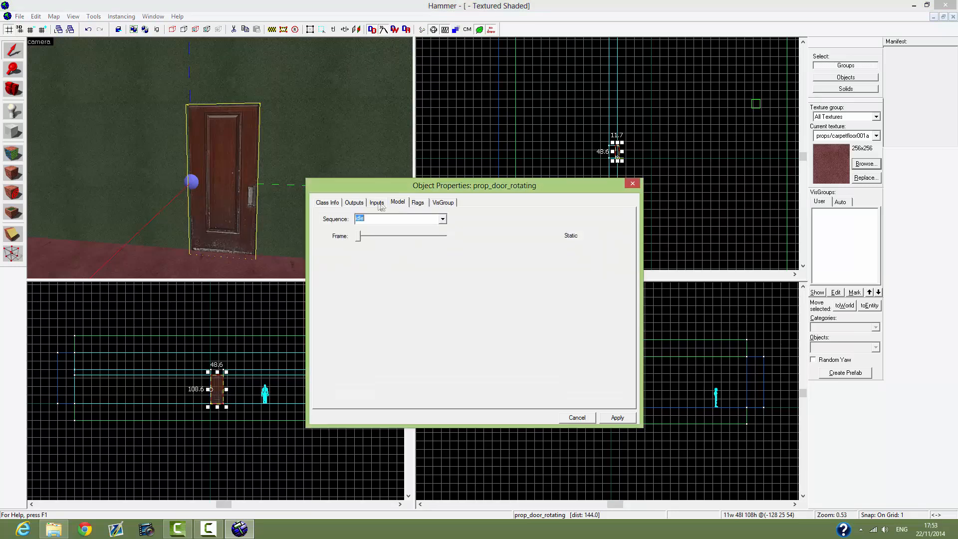
pyautogui.click(376, 203)
pyautogui.click(355, 203)
pyautogui.click(329, 203)
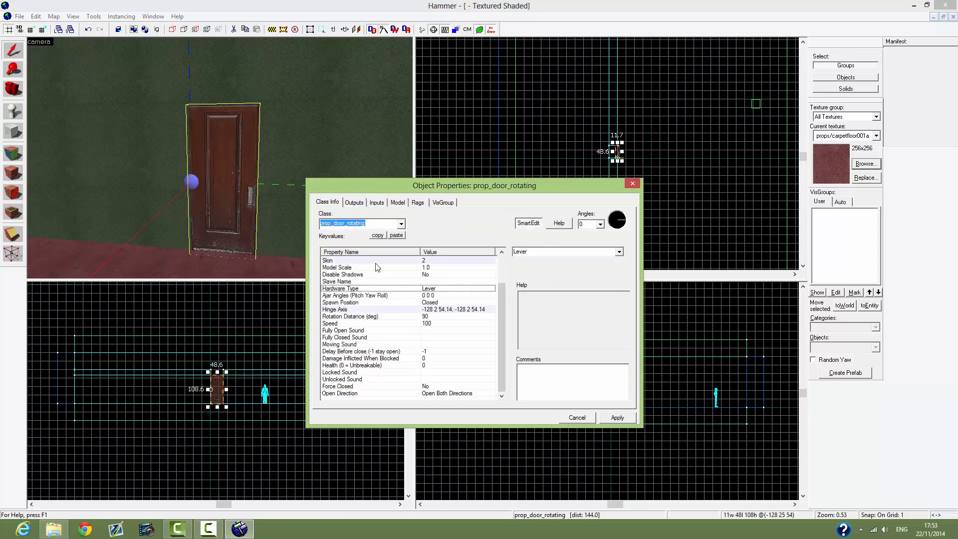
pyautogui.click(369, 203)
pyautogui.click(355, 203)
pyautogui.click(332, 203)
pyautogui.click(615, 418)
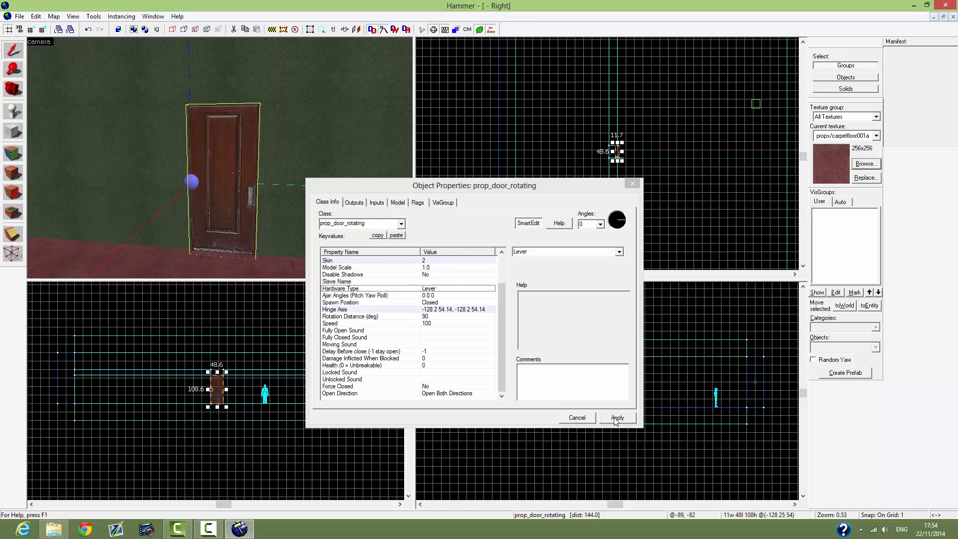
pyautogui.click(632, 184)
# Step: Place an info_player_start entity on the open floor of the room, away from the door
pyautogui.click(240, 261)
pyautogui.press('z')
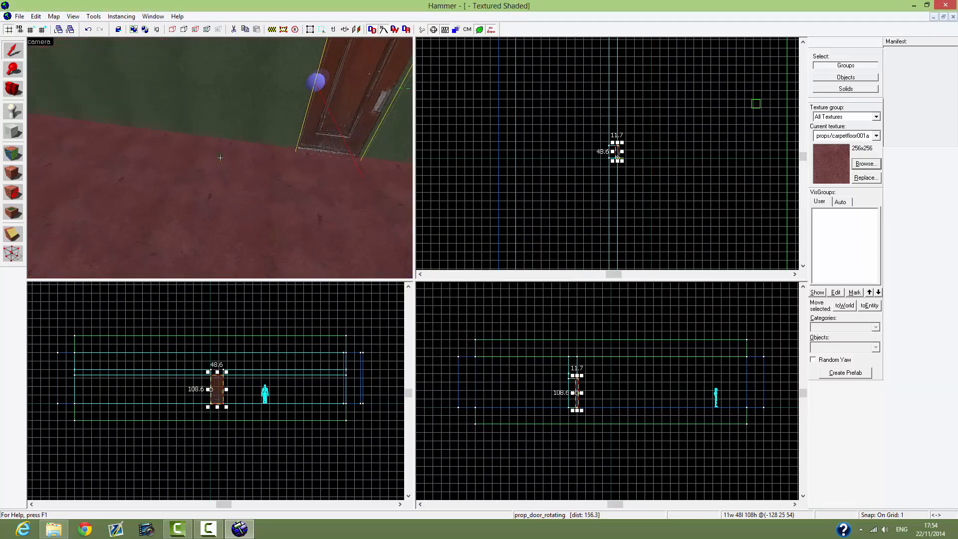
pyautogui.press('w')
pyautogui.press('w')
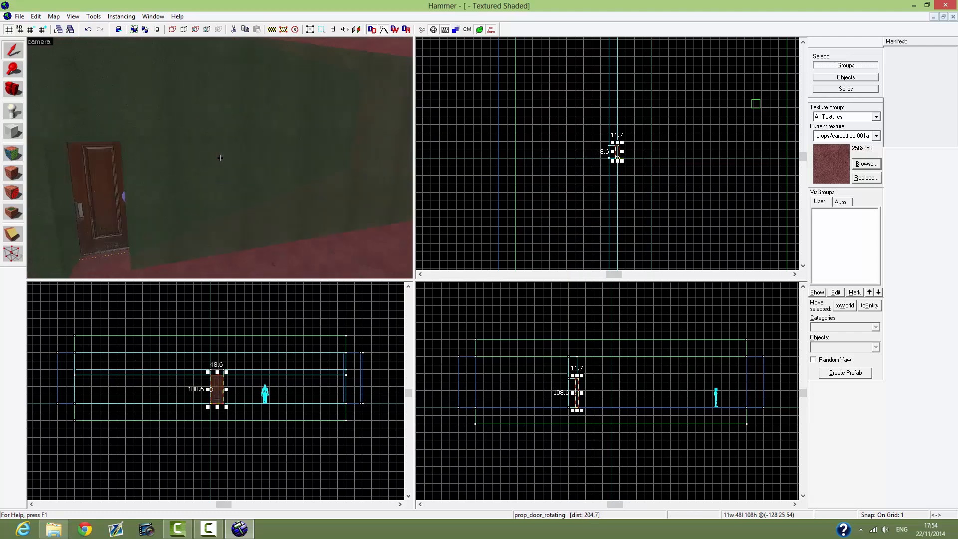
pyautogui.press('w')
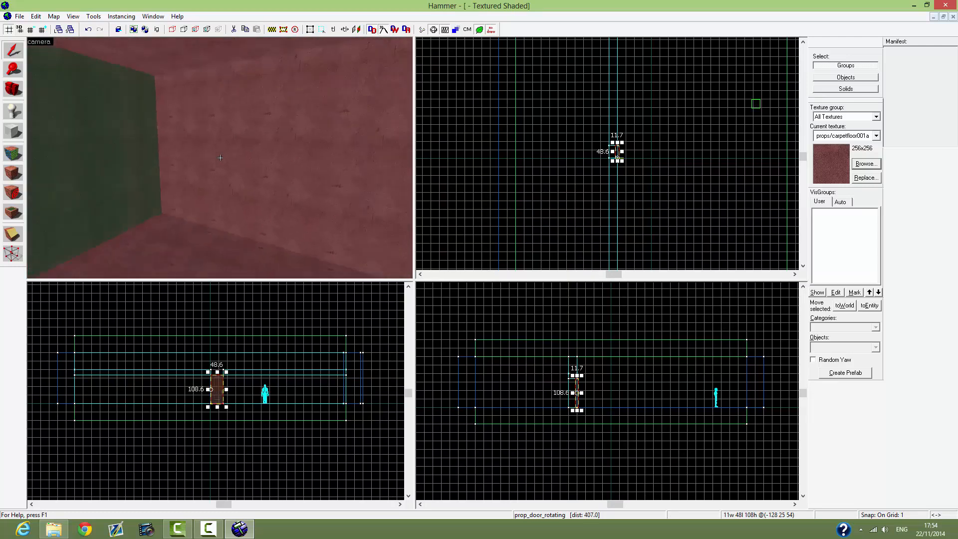
pyautogui.press('w')
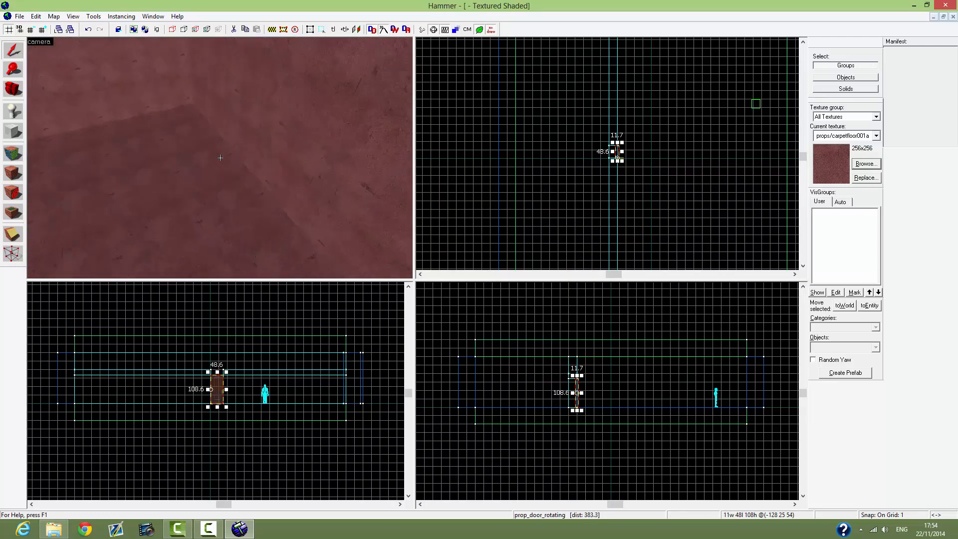
pyautogui.press('z')
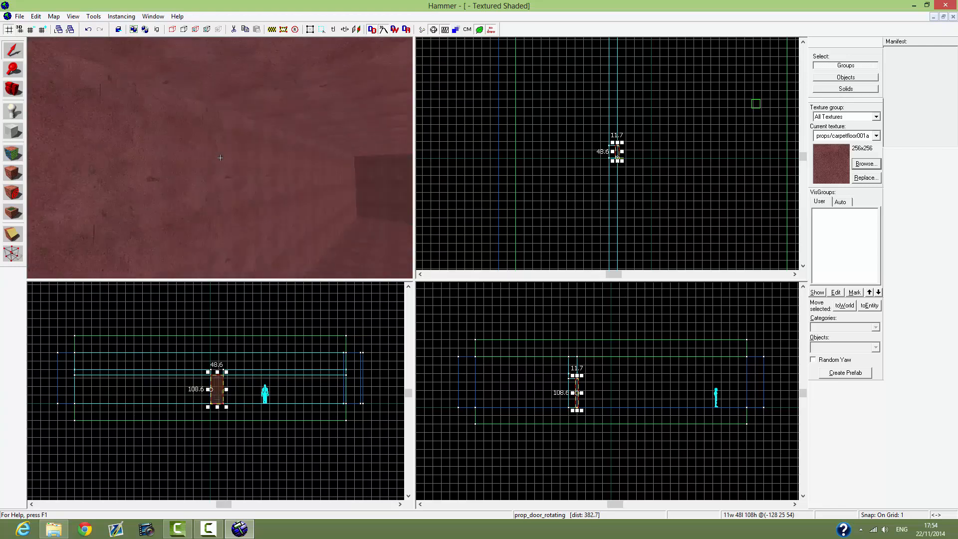
pyautogui.press('w')
pyautogui.press('w')
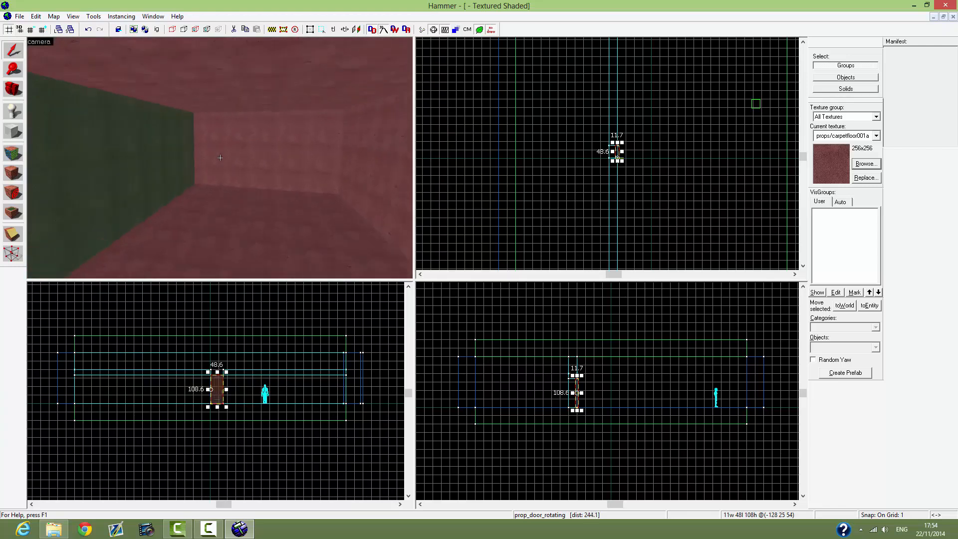
pyautogui.press('z')
pyautogui.click(229, 189)
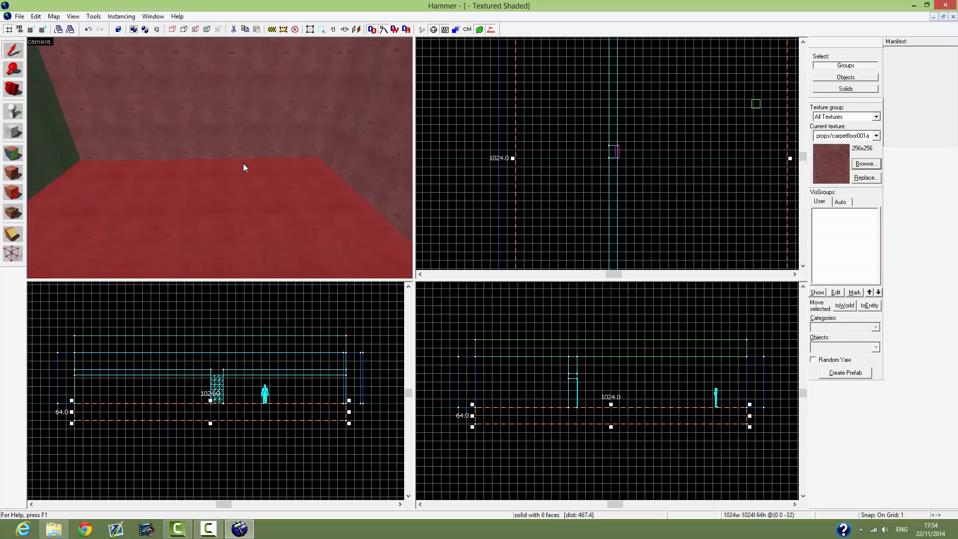
pyautogui.click(13, 111)
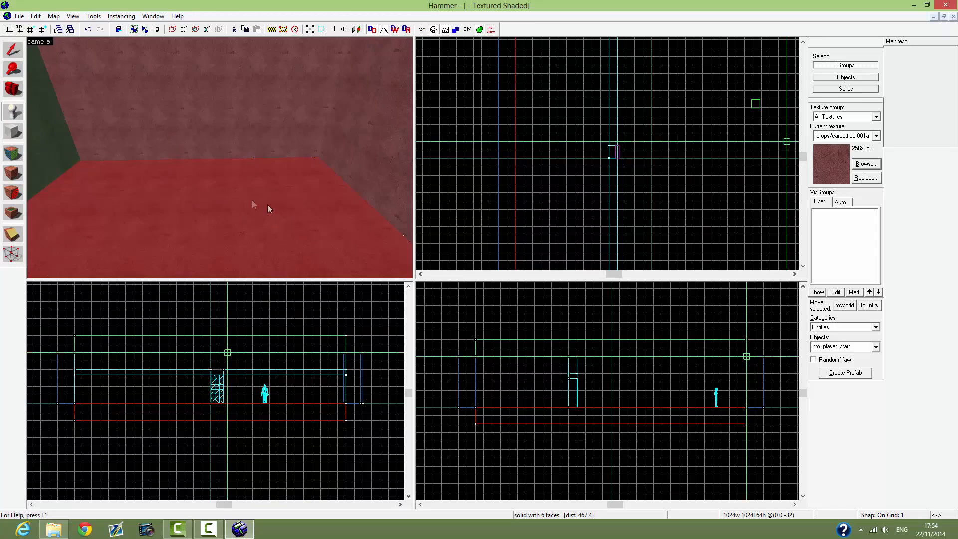
pyautogui.click(230, 198)
pyautogui.hotkey('shift', 's')
# Step: Change the newly placed entity's class to prop_static and apply it
pyautogui.doubleClick(237, 158)
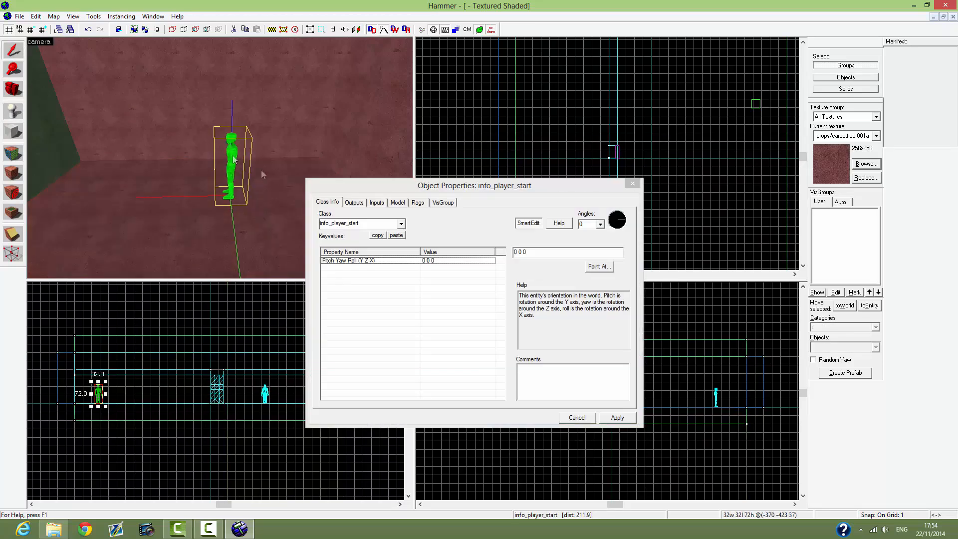
pyautogui.press('BackSpace')
pyautogui.press('BackSpace')
pyautogui.press('BackSpace')
pyautogui.press('BackSpace')
pyautogui.press('BackSpace')
pyautogui.press('BackSpace')
pyautogui.press('BackSpace')
pyautogui.press('BackSpace')
pyautogui.press('BackSpace')
pyautogui.press('BackSpace')
pyautogui.press('BackSpace')
pyautogui.press('BackSpace')
pyautogui.press('BackSpace')
pyautogui.press('BackSpace')
pyautogui.press('BackSpace')
pyautogui.press('BackSpace')
pyautogui.press('BackSpace')
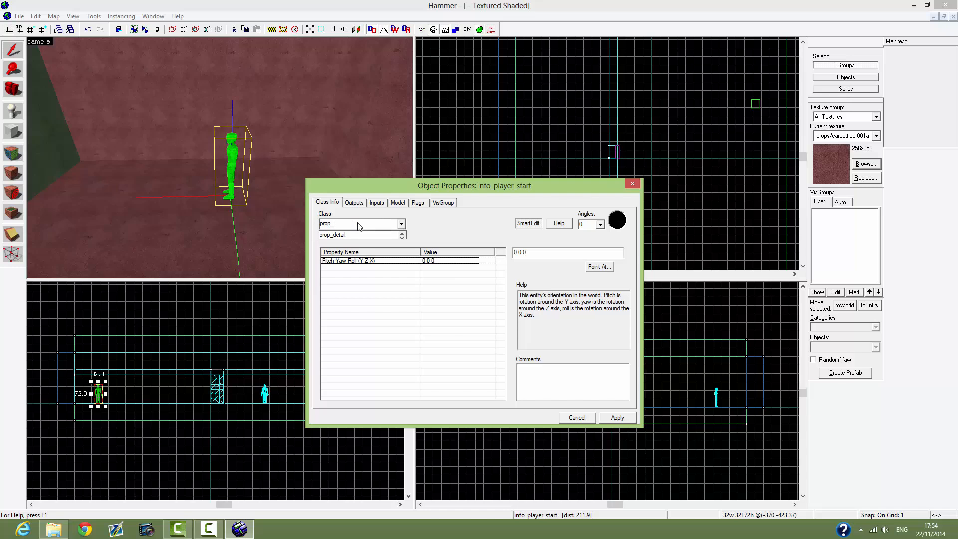
pyautogui.write('prop_stati')
pyautogui.press('Return')
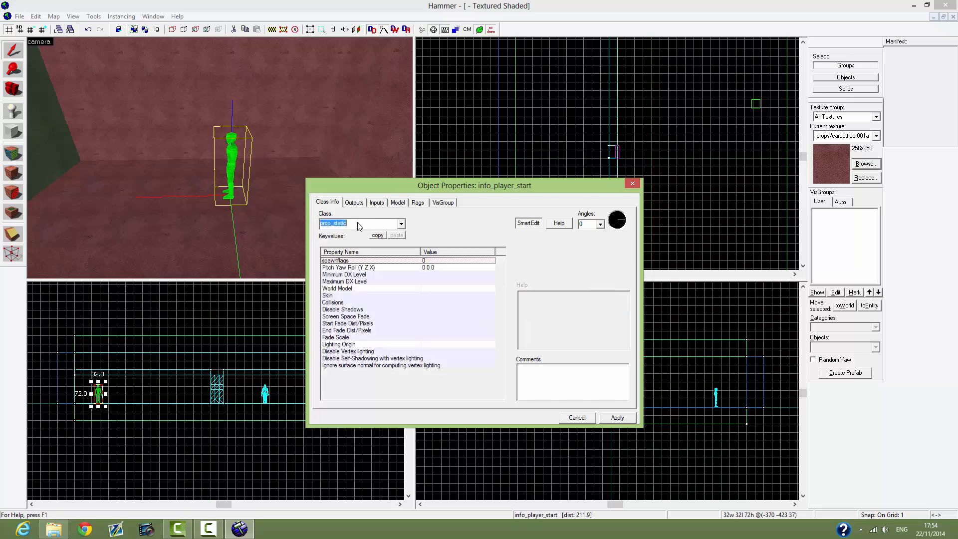
pyautogui.click(616, 417)
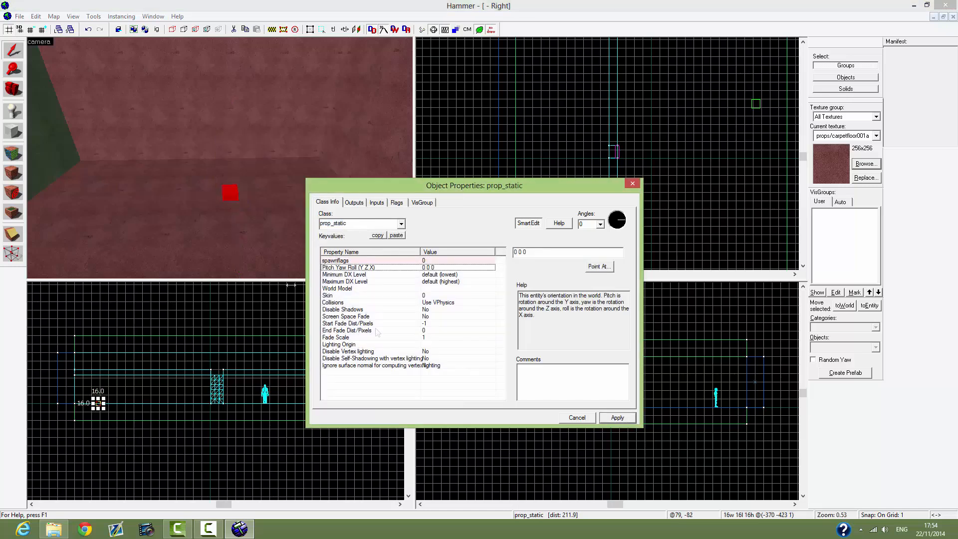
# Step: Open the model browser for the prop's World Model and preview several models matching the "door" filter
pyautogui.doubleClick(419, 290)
pyautogui.click(459, 300)
pyautogui.click(455, 317)
pyautogui.click(444, 335)
pyautogui.click(448, 319)
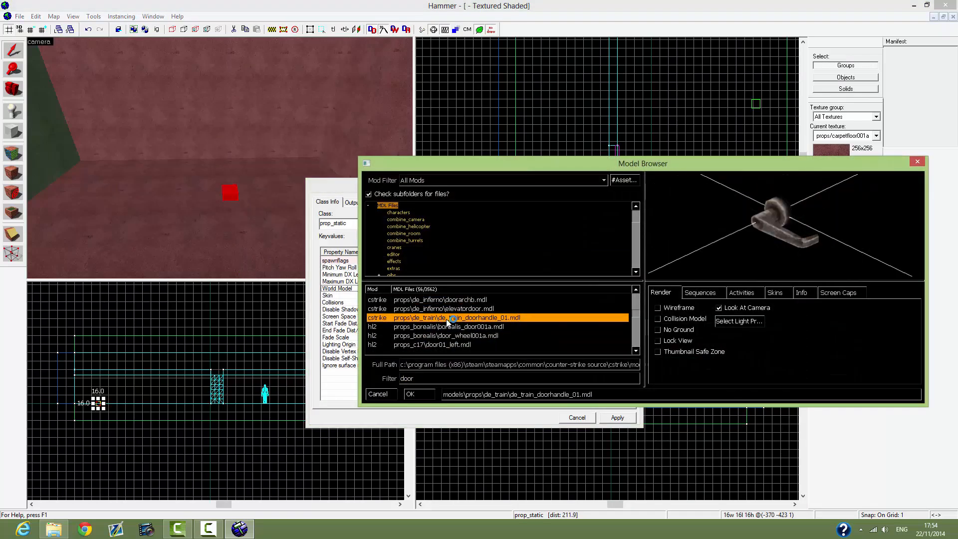
pyautogui.click(444, 328)
pyautogui.click(450, 318)
pyautogui.scroll(-1, 452, 324)
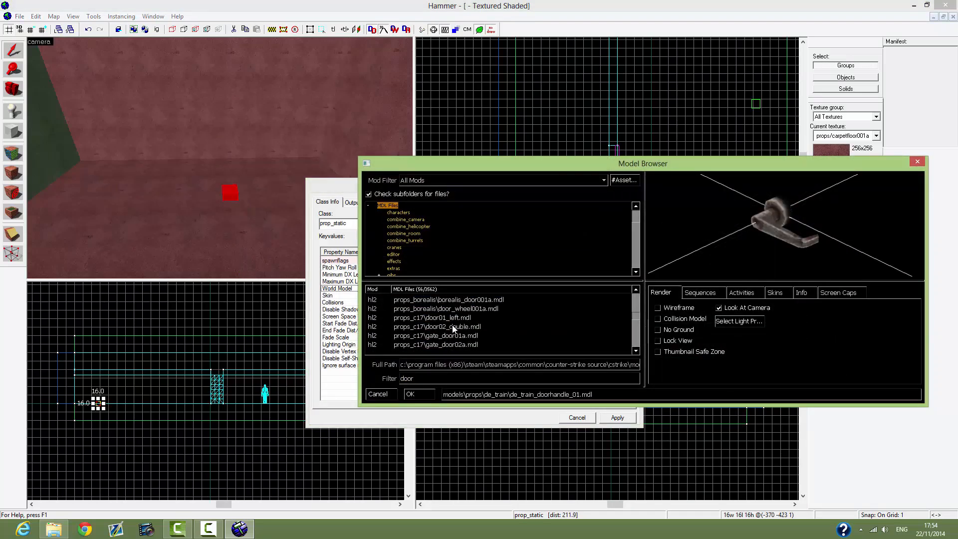
pyautogui.click(452, 326)
pyautogui.click(455, 338)
pyautogui.scroll(-3, 456, 337)
pyautogui.click(462, 327)
pyautogui.click(463, 318)
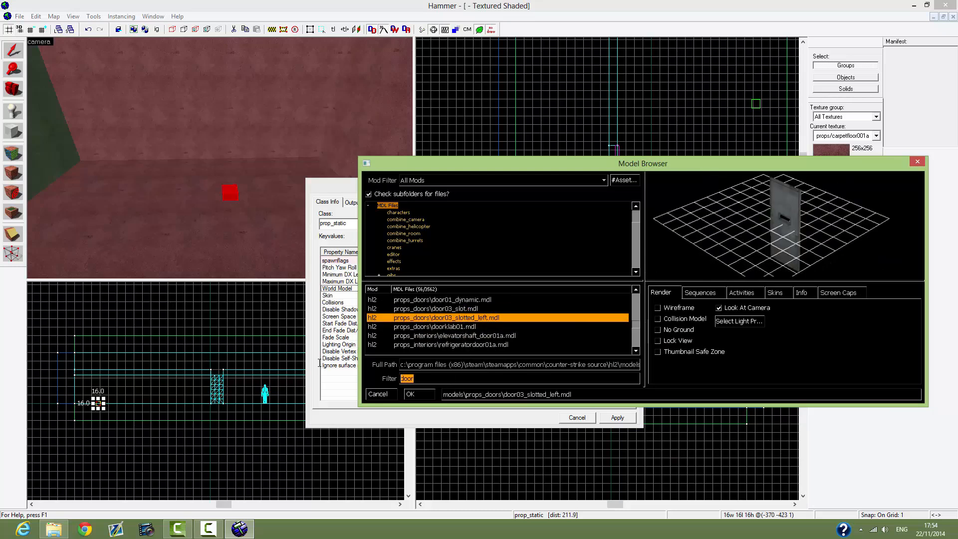
# Step: Search the models for "Beach" and check the model folders, including cs_havana
pyautogui.press('BackSpace')
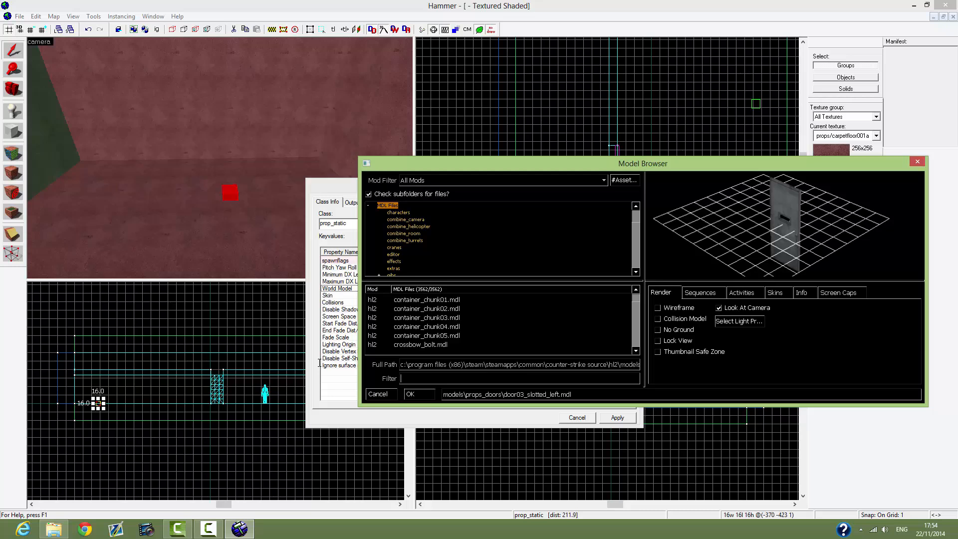
pyautogui.write('Bech')
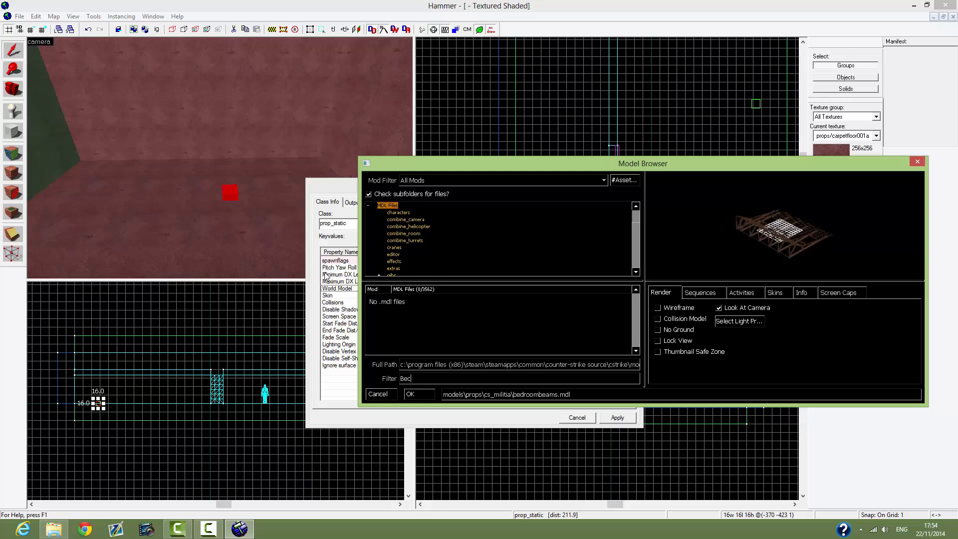
pyautogui.press('BackSpace')
pyautogui.write('ach')
pyautogui.click(407, 213)
pyautogui.click(405, 234)
pyautogui.scroll(-10, 499, 238)
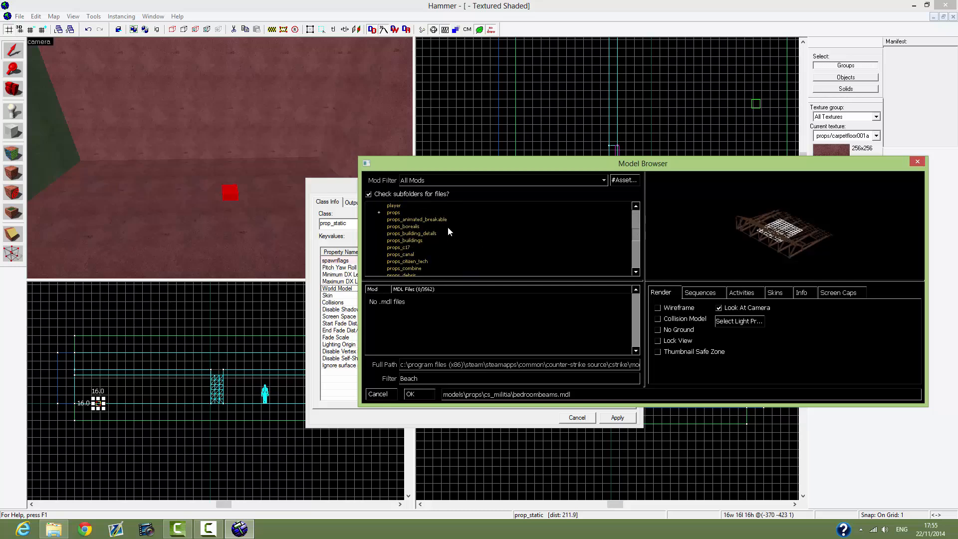
pyautogui.click(399, 226)
pyautogui.scroll(10, 415, 226)
pyautogui.click(399, 233)
pyautogui.click(415, 248)
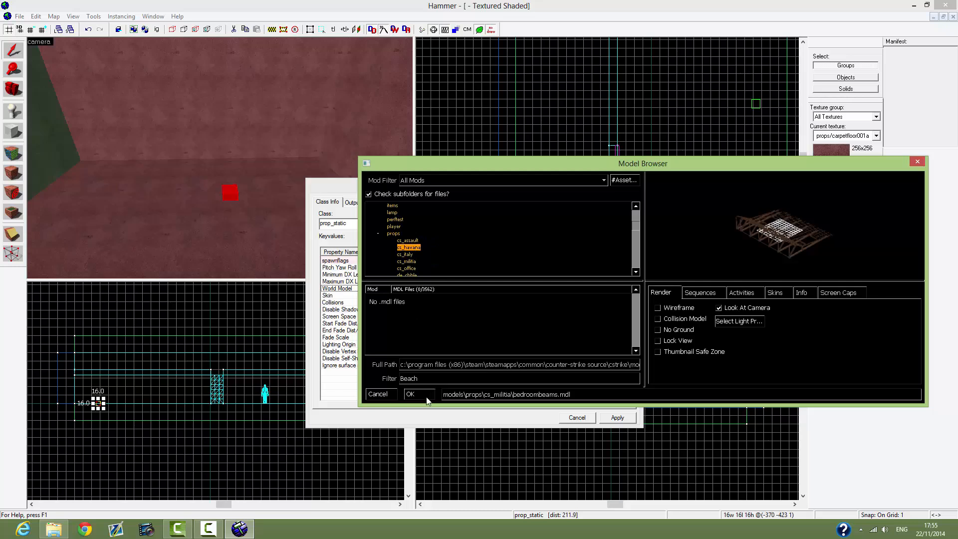
# Step: Clear the model filter and apply bananna_bunch.mdl from the cs_italy folder as the prop's World Model
pyautogui.doubleClick(443, 379)
pyautogui.press('BackSpace')
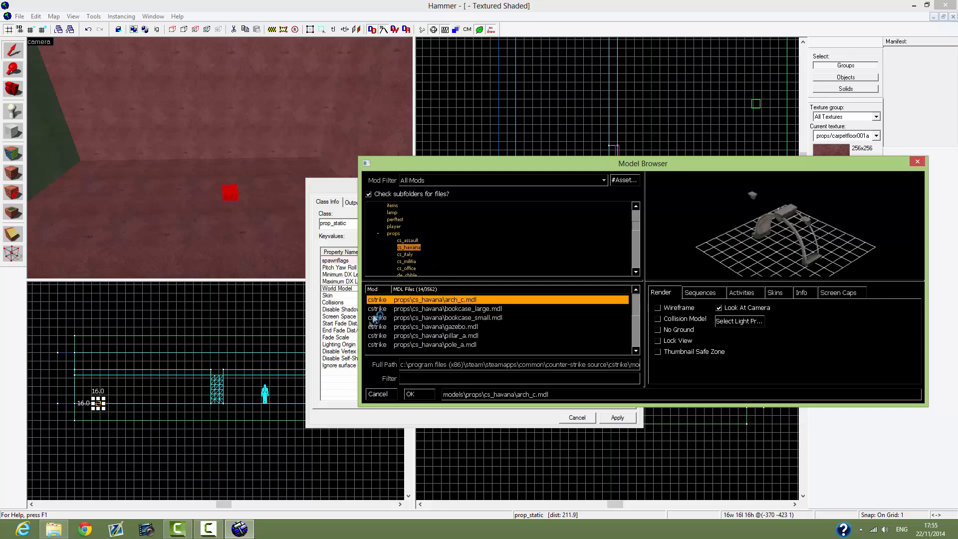
pyautogui.click(449, 318)
pyautogui.click(394, 226)
pyautogui.click(404, 254)
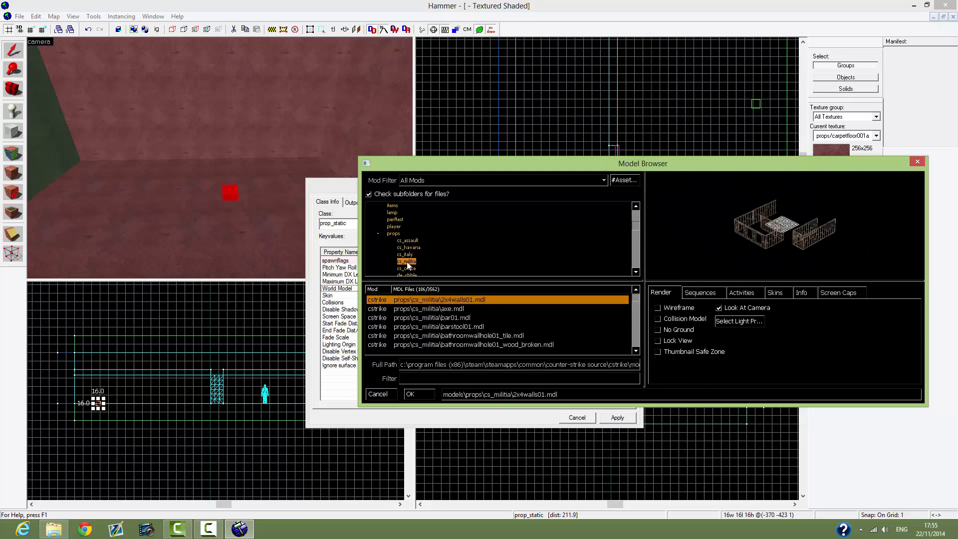
pyautogui.click(446, 310)
pyautogui.click(450, 317)
pyautogui.click(451, 311)
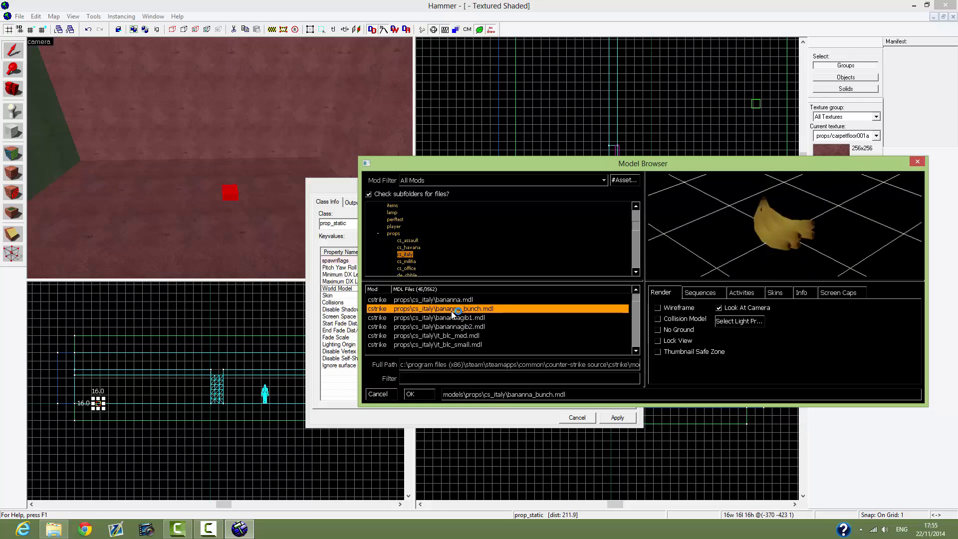
pyautogui.doubleClick(453, 309)
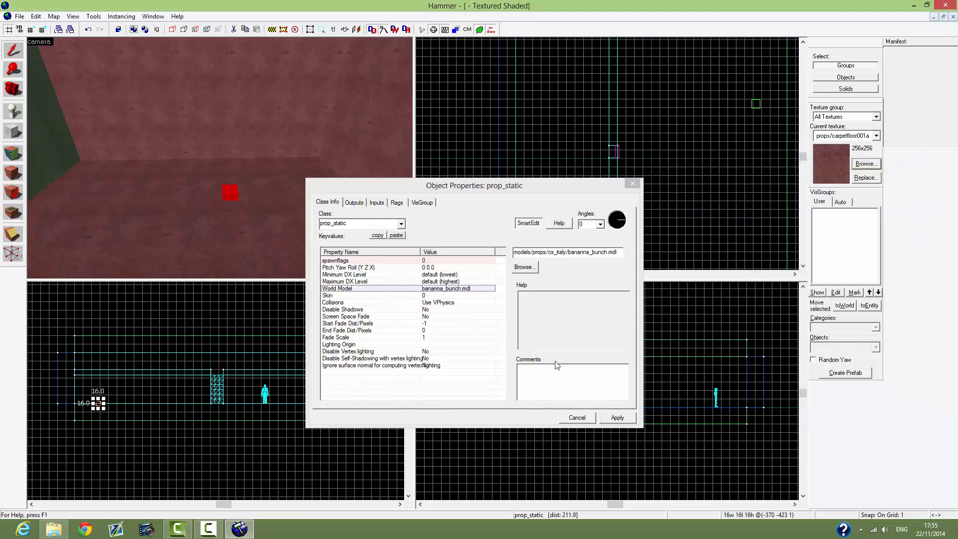
pyautogui.click(627, 418)
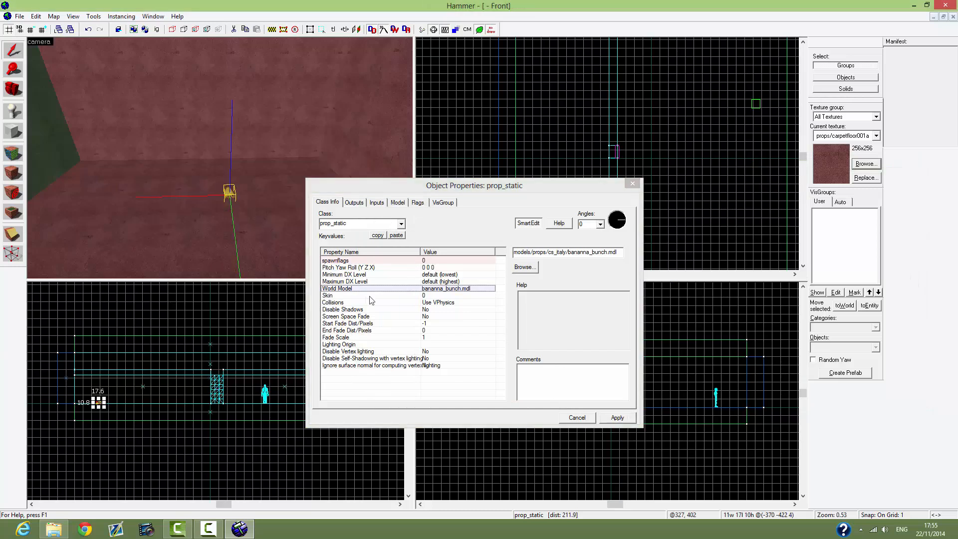
# Step: Set the banana bunch prop's Collisions to Use VPhysics
pyautogui.click(452, 306)
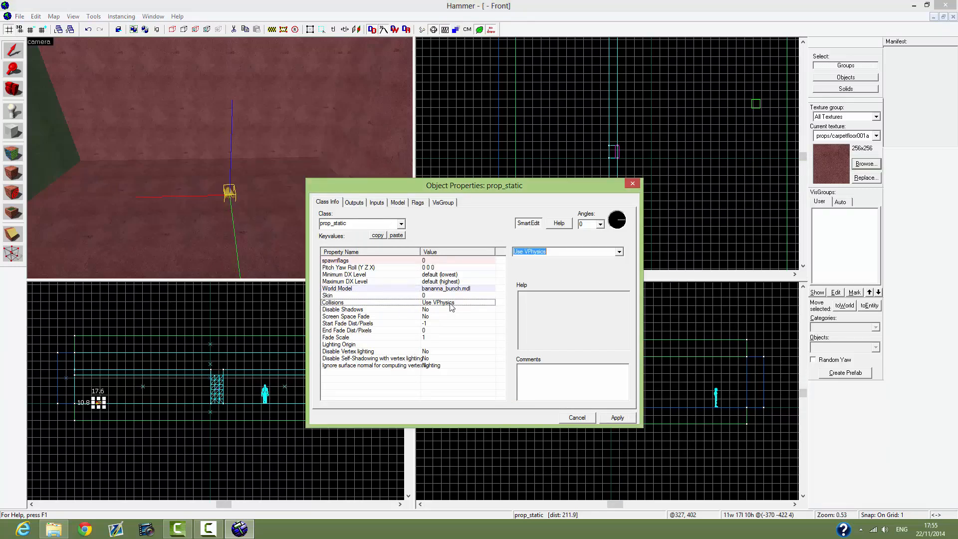
pyautogui.click(619, 252)
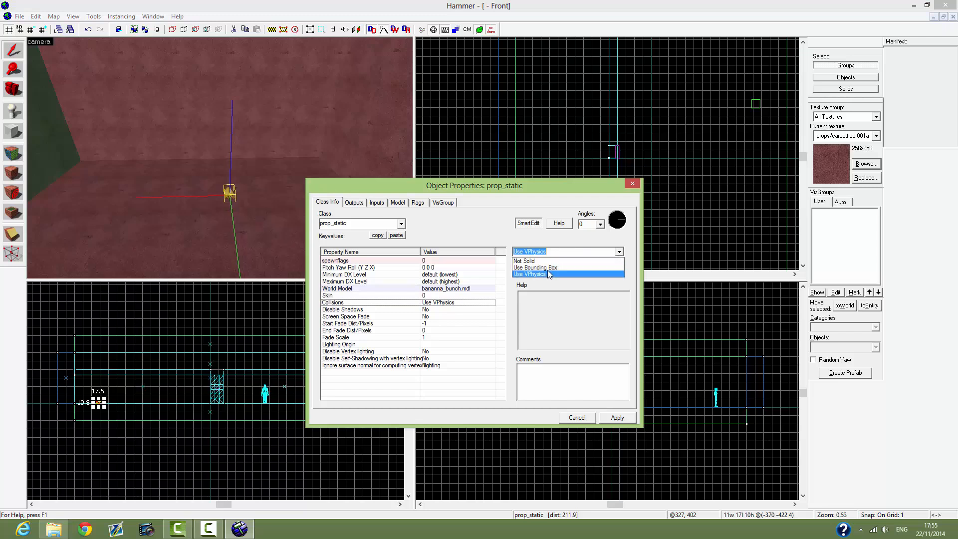
pyautogui.click(554, 274)
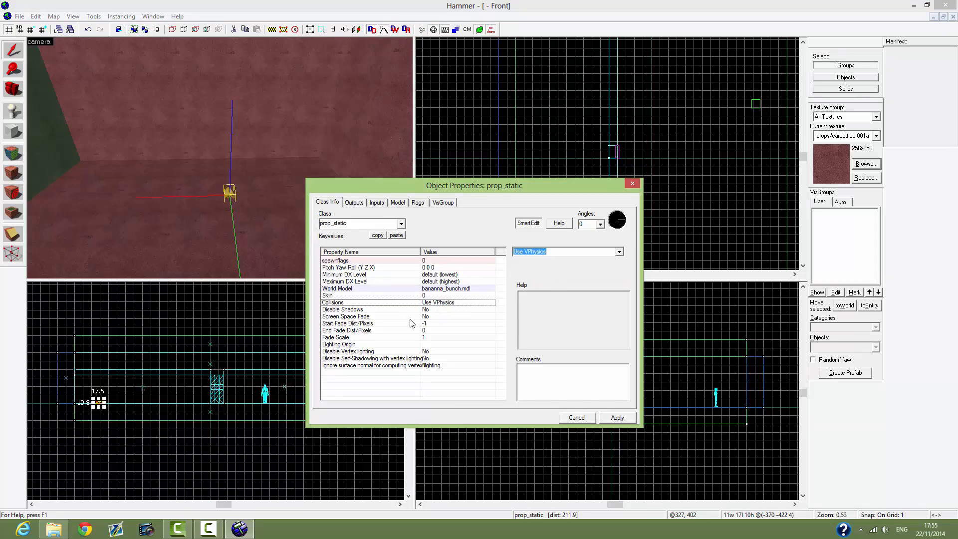
# Step: Apply the banana bunch's properties, close them and raise the prop slightly off the floor to a height of about 12 units
pyautogui.click(414, 202)
pyautogui.click(333, 201)
pyautogui.click(621, 417)
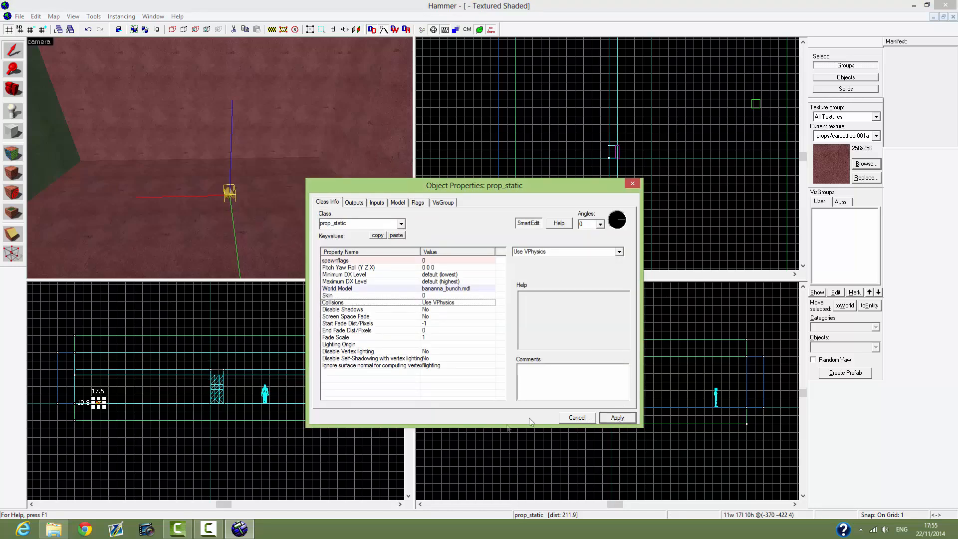
pyautogui.click(632, 184)
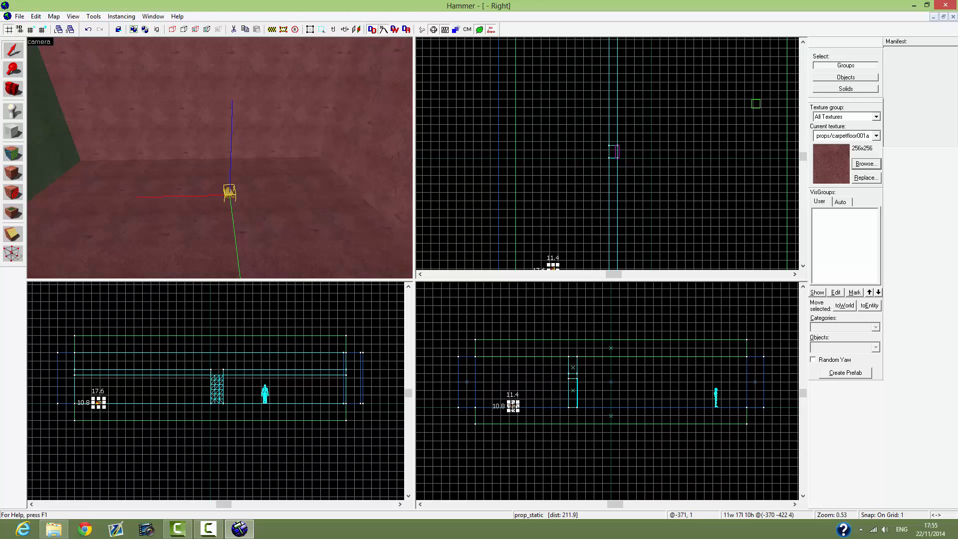
pyautogui.moveTo(513, 405); pyautogui.dragTo(513, 404)
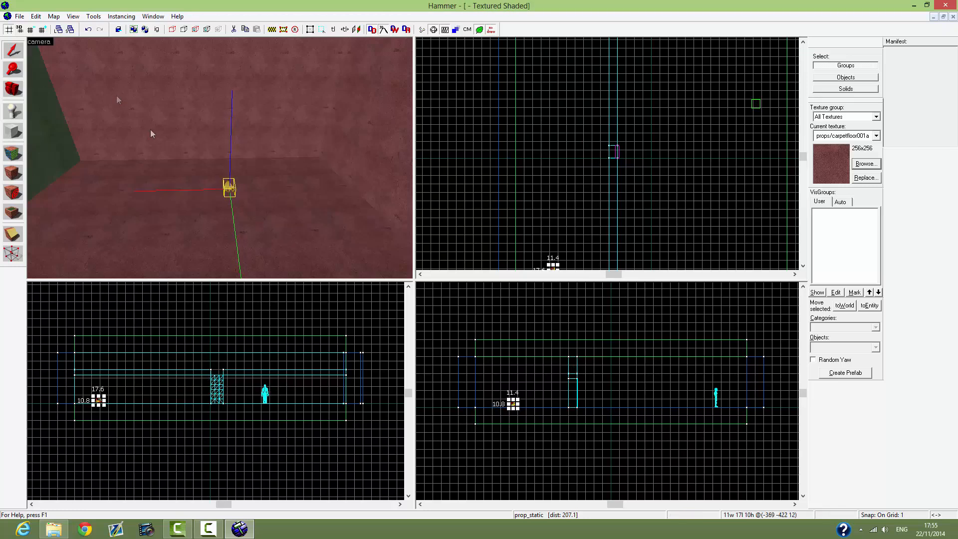
# Step: Place an info_player_start entity on the open floor of the room
pyautogui.press('z')
pyautogui.press('w')
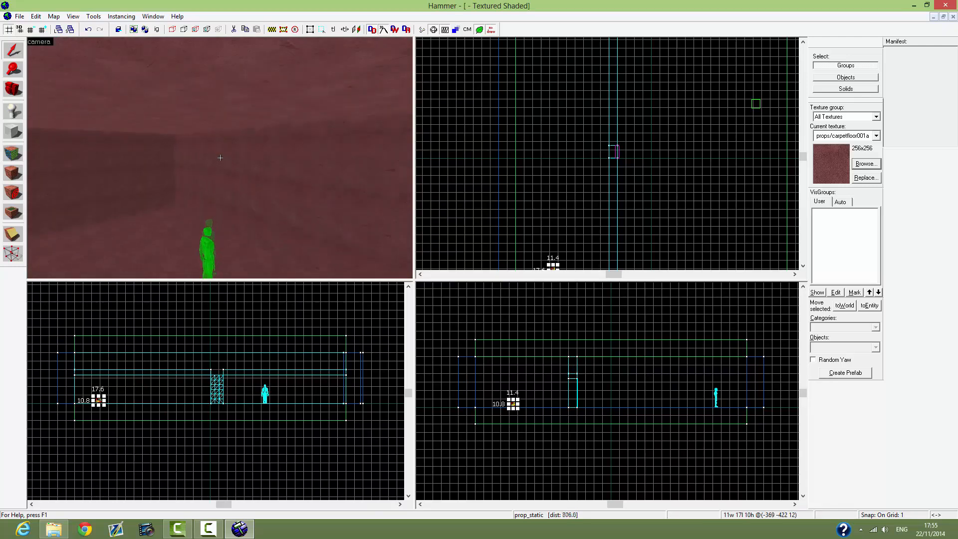
pyautogui.press('w')
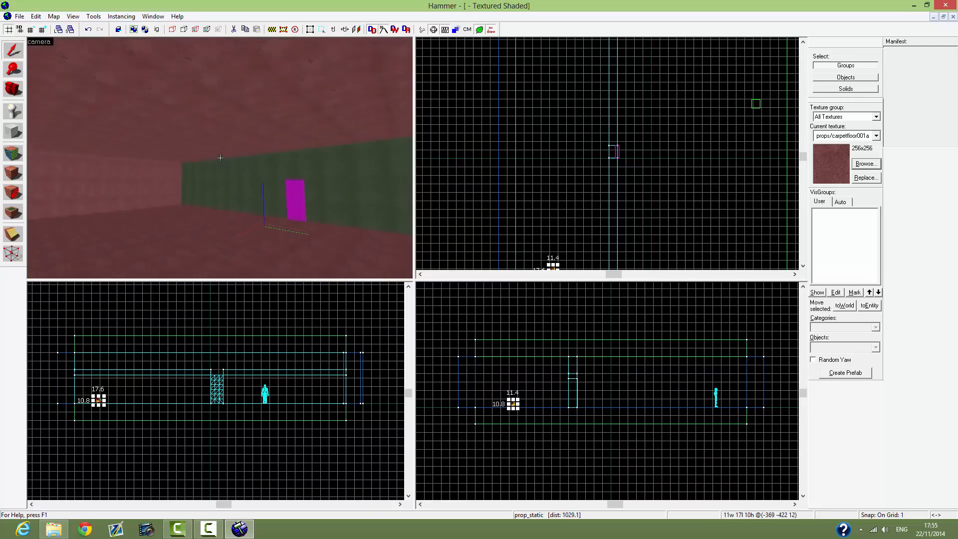
pyautogui.press('w')
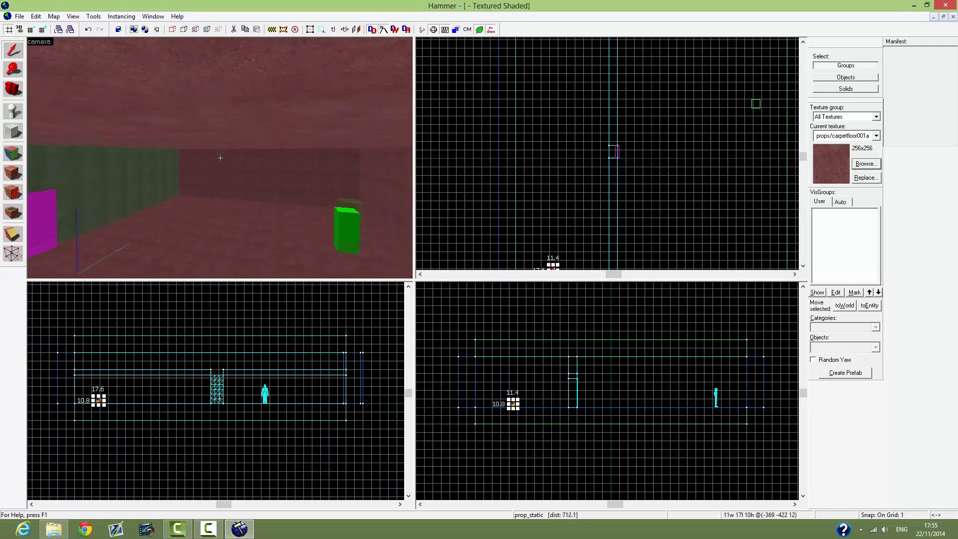
pyautogui.press('w')
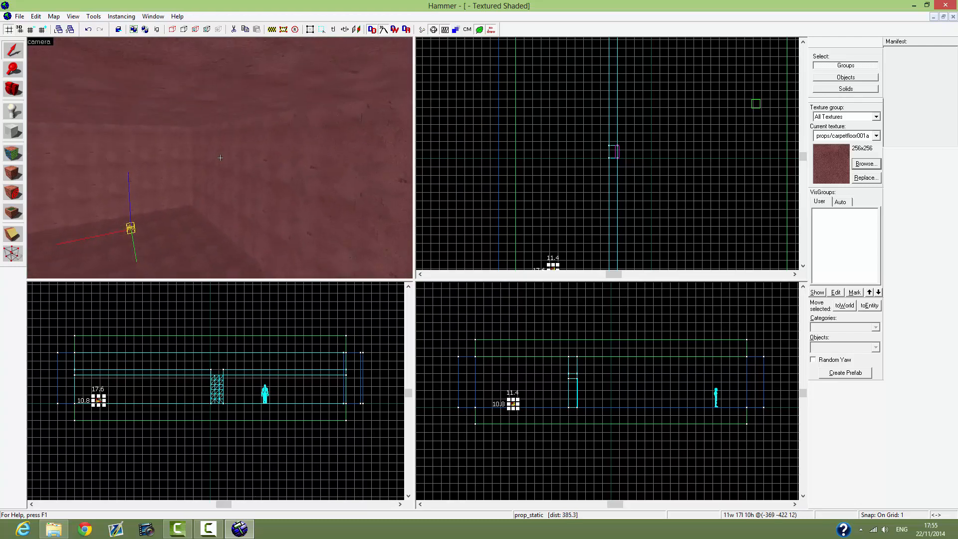
pyautogui.press('w')
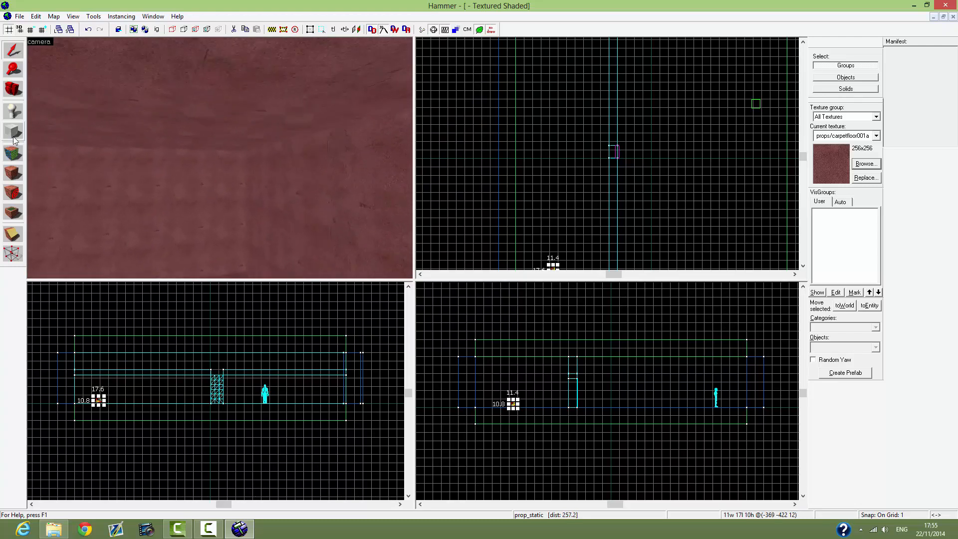
pyautogui.press('w')
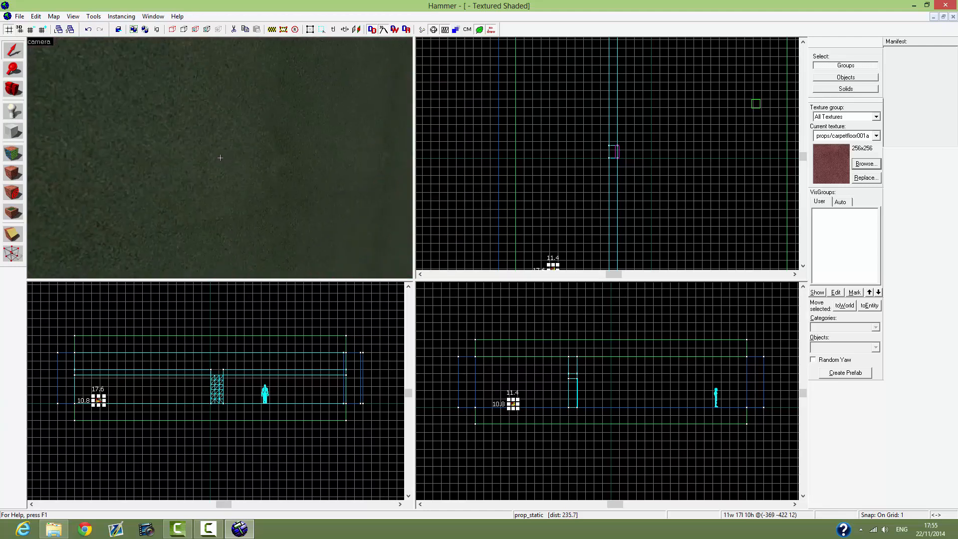
pyautogui.press('z')
pyautogui.hotkey('shift', 'e')
pyautogui.click(215, 218)
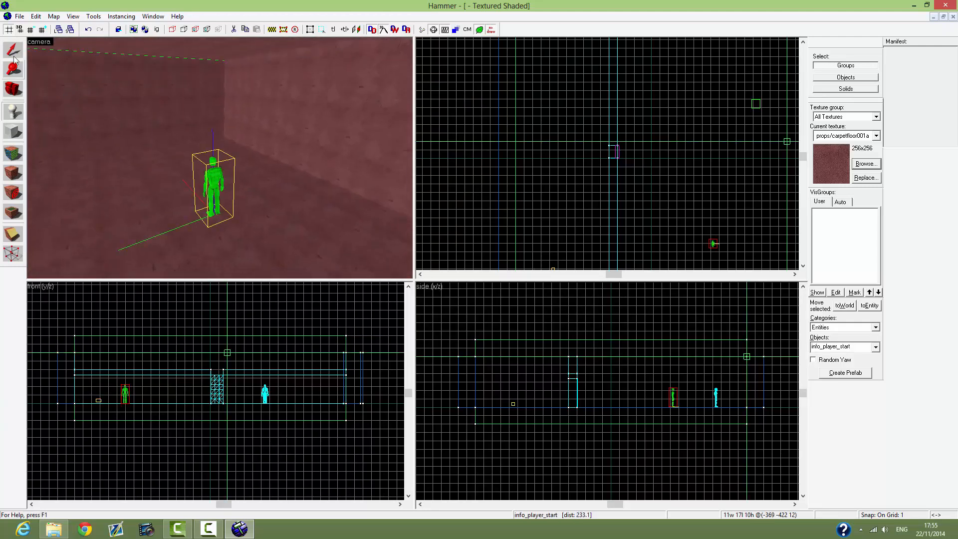
# Step: Change the new info_player_start entity's class to light and apply it
pyautogui.hotkey('shift', 's')
pyautogui.doubleClick(214, 180)
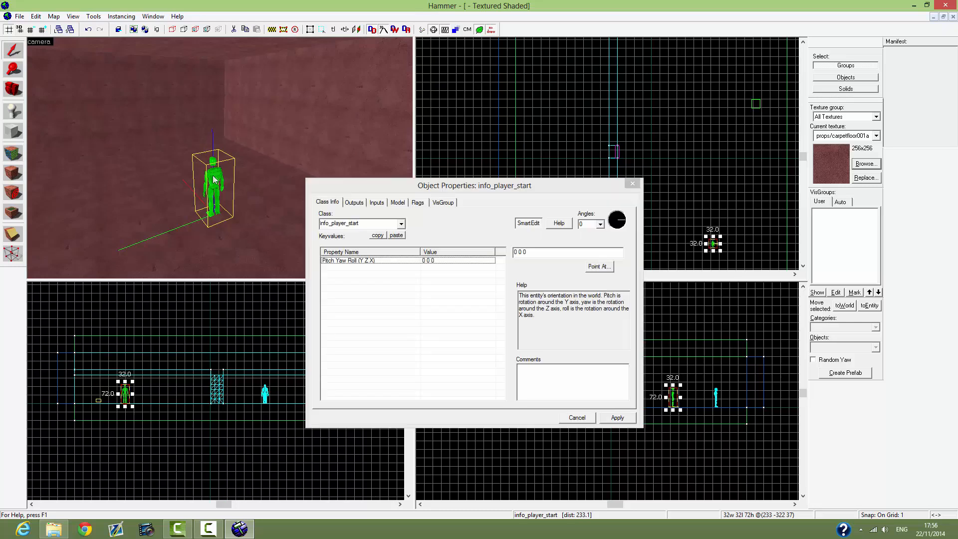
pyautogui.click(367, 223)
pyautogui.press('BackSpace')
pyautogui.press('BackSpace')
pyautogui.press('BackSpace')
pyautogui.press('BackSpace')
pyautogui.press('BackSpace')
pyautogui.press('BackSpace')
pyautogui.press('BackSpace')
pyautogui.press('BackSpace')
pyautogui.press('BackSpace')
pyautogui.press('BackSpace')
pyautogui.press('BackSpace')
pyautogui.press('BackSpace')
pyautogui.press('BackSpace')
pyautogui.press('BackSpace')
pyautogui.press('BackSpace')
pyautogui.press('BackSpace')
pyautogui.press('BackSpace')
pyautogui.write('light')
pyautogui.press('Return')
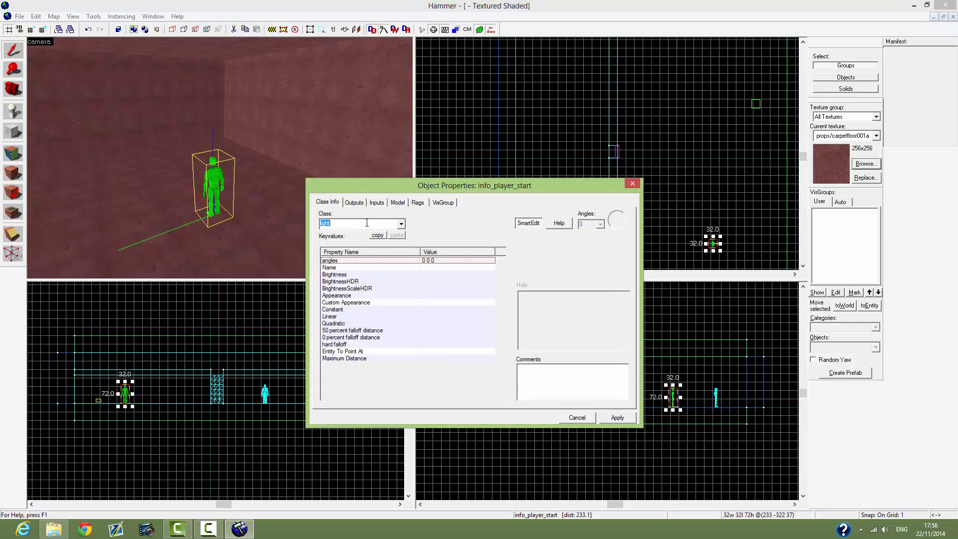
pyautogui.click(606, 420)
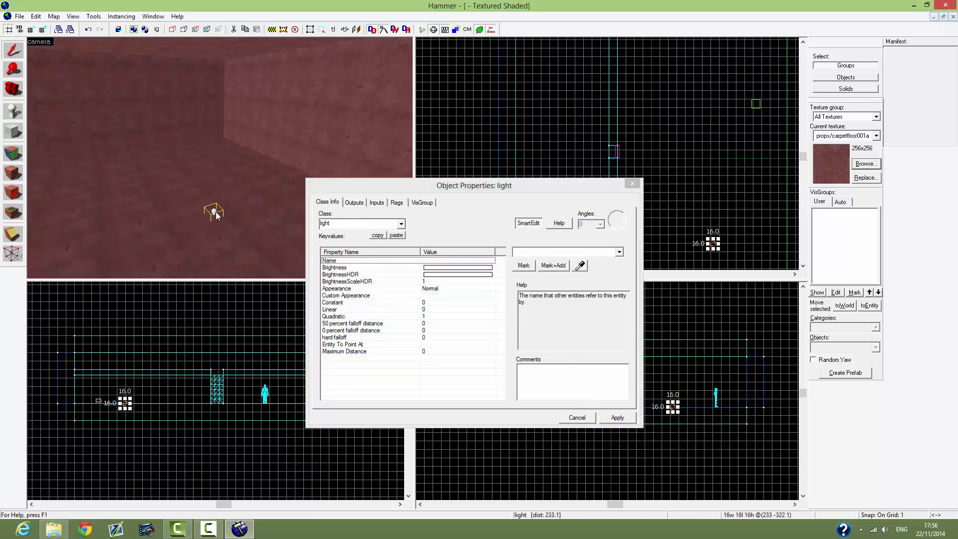
# Step: Set the light's Appearance to Fluorescent flicker and apply it
pyautogui.click(455, 267)
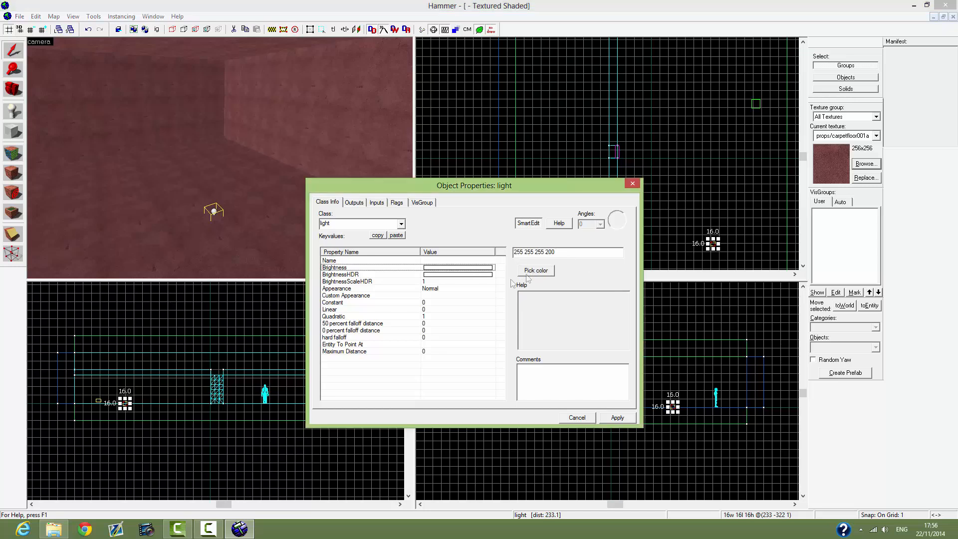
pyautogui.click(434, 289)
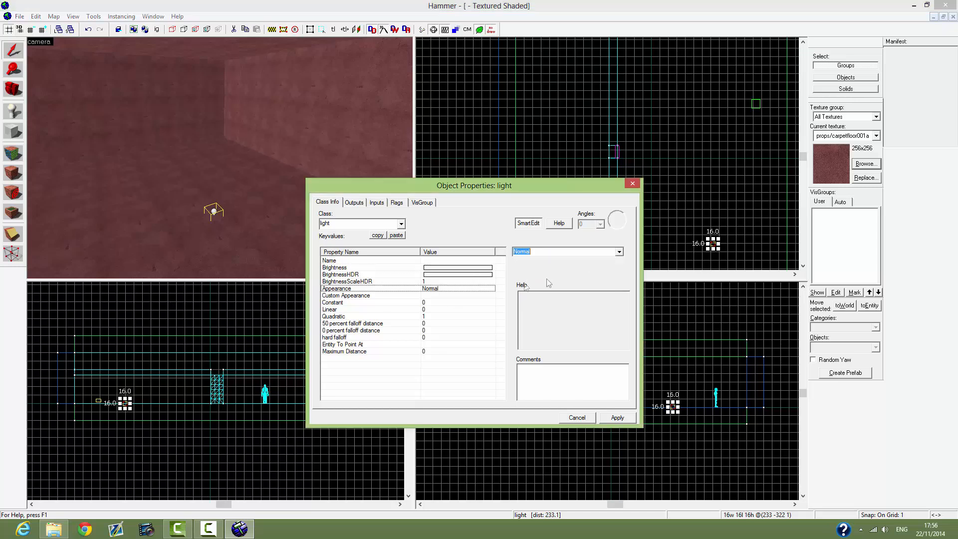
pyautogui.click(619, 251)
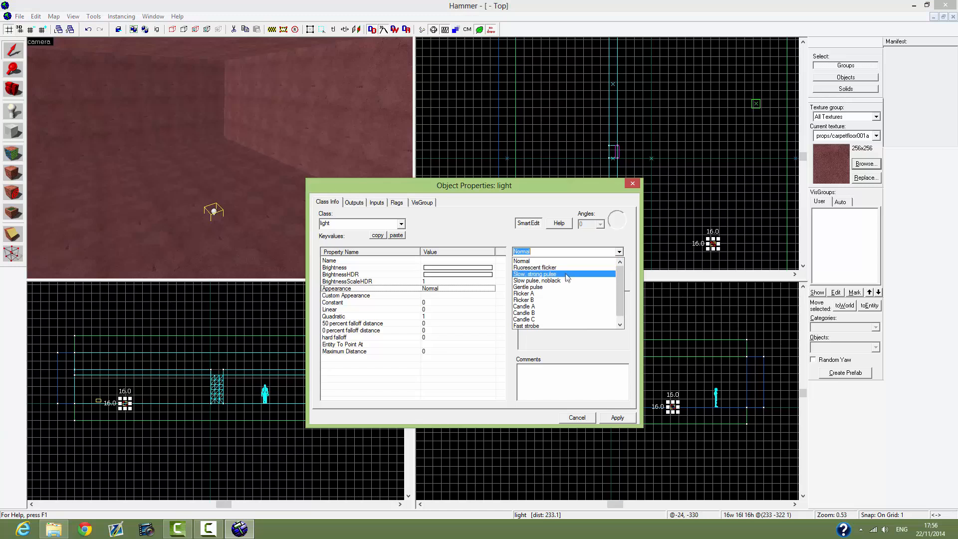
pyautogui.click(567, 267)
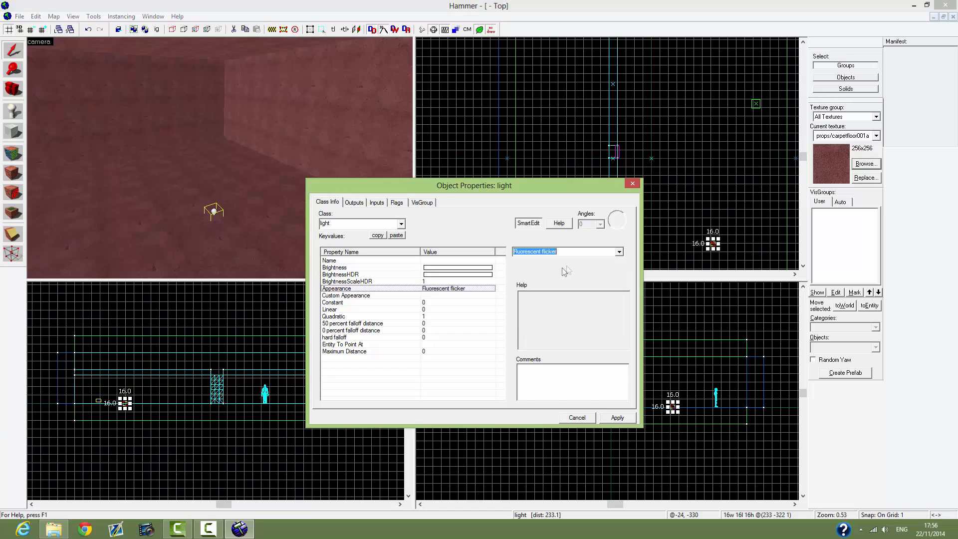
pyautogui.click(436, 296)
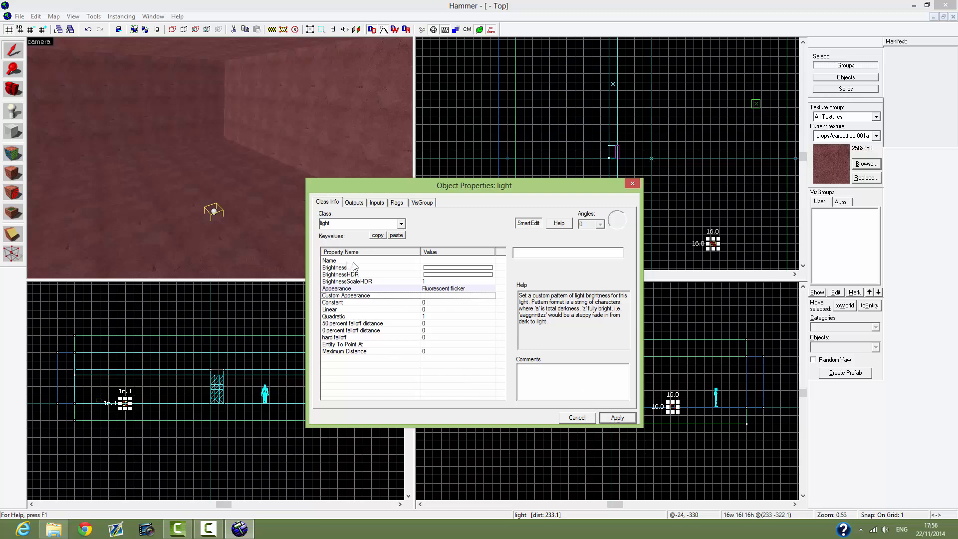
pyautogui.click(219, 227)
# Step: Check the light's Initially dark flag, leaving it unticked, and review its property values again
pyautogui.click(396, 202)
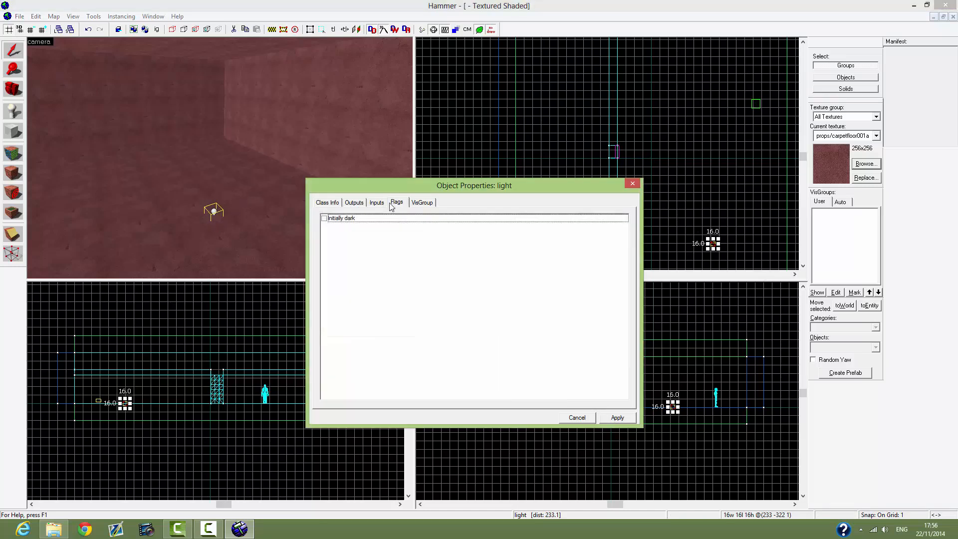
pyautogui.click(325, 219)
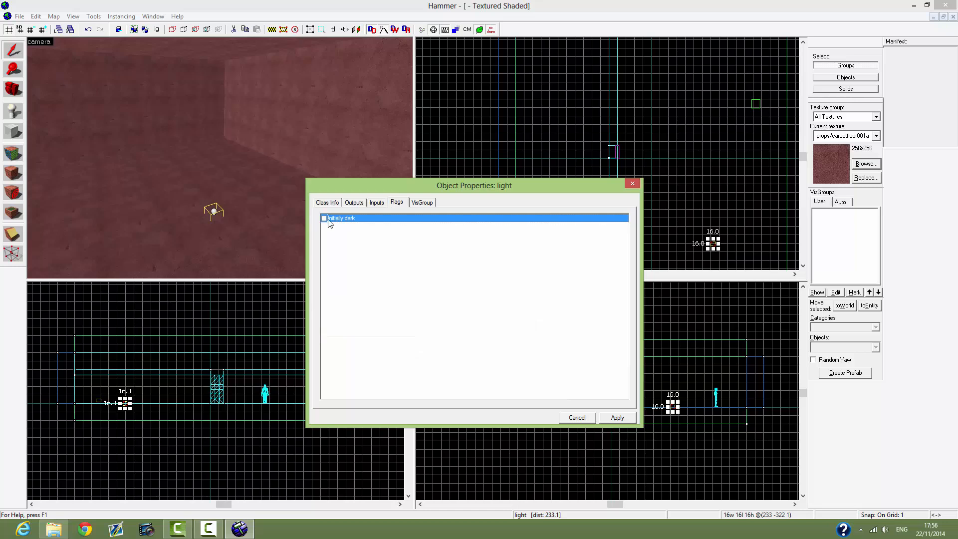
pyautogui.click(618, 418)
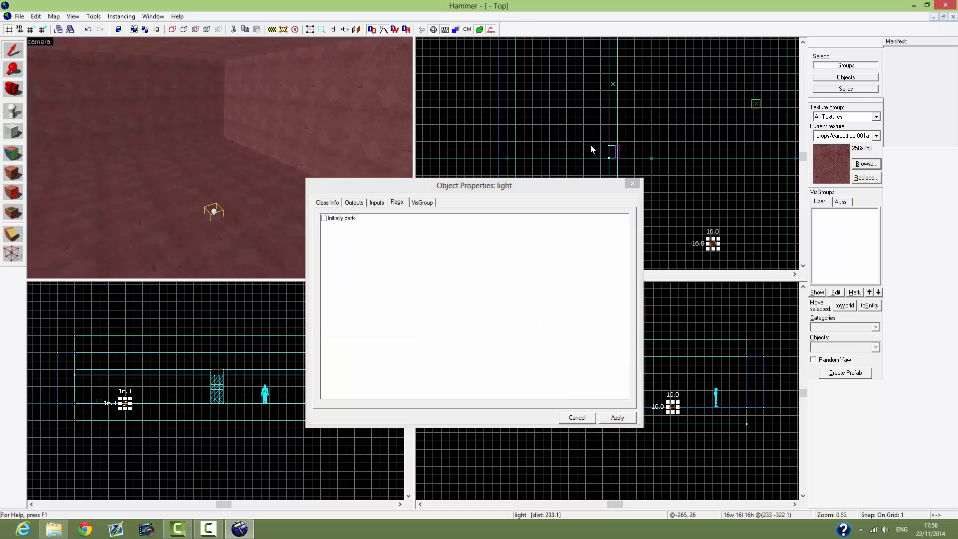
pyautogui.click(632, 184)
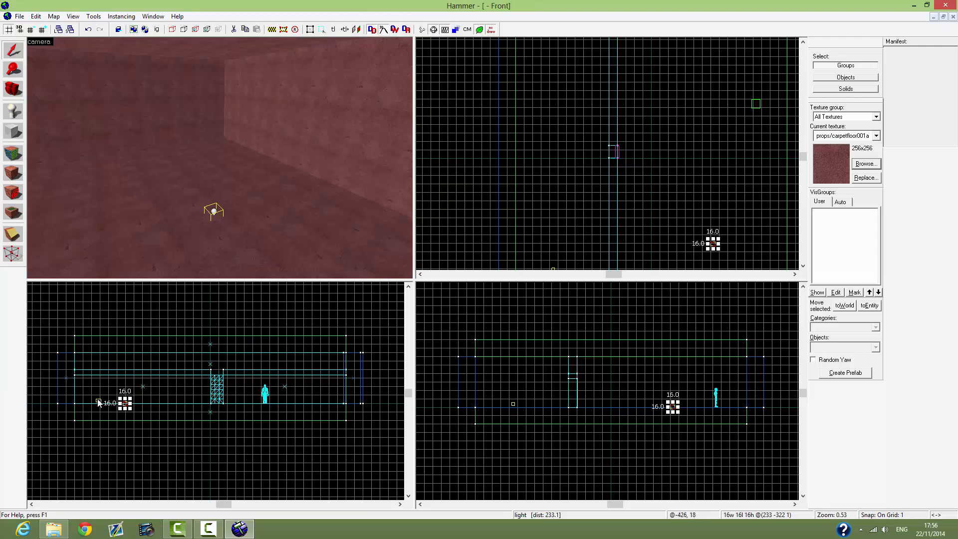
pyautogui.doubleClick(213, 213)
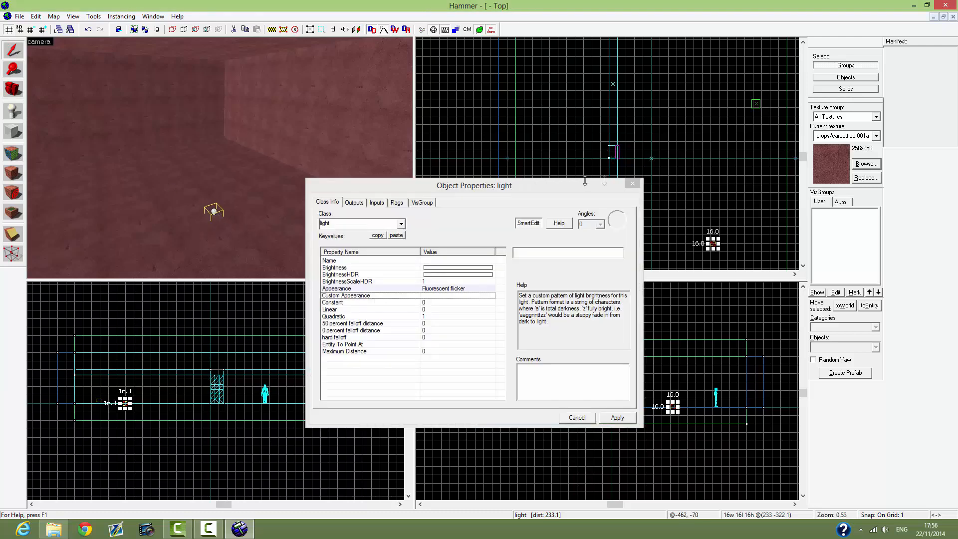
pyautogui.click(639, 182)
# Step: Raise the light to just below the ceiling and move it into the room corner near the banana bunch, at about -489 -457 166
pyautogui.scroll(-3, 610, 221)
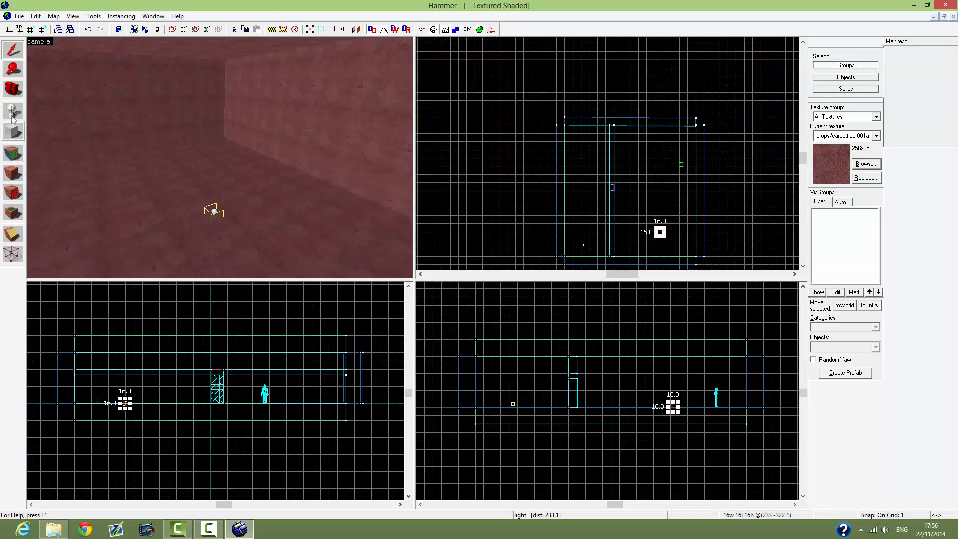
pyautogui.moveTo(661, 234); pyautogui.dragTo(688, 249)
pyautogui.moveTo(92, 406)
pyautogui.mouseDown()
pyautogui.moveTo(92, 359)
pyautogui.moveTo(93, 367)
pyautogui.moveTo(75, 358)
pyautogui.moveTo(100, 360)
pyautogui.moveTo(90, 358)
pyautogui.mouseUp()
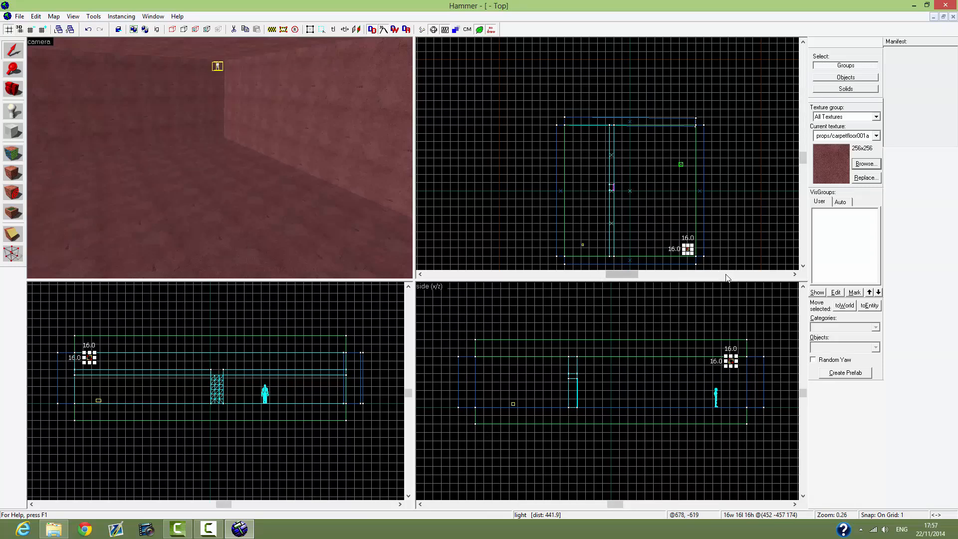
pyautogui.moveTo(731, 361); pyautogui.dragTo(482, 363)
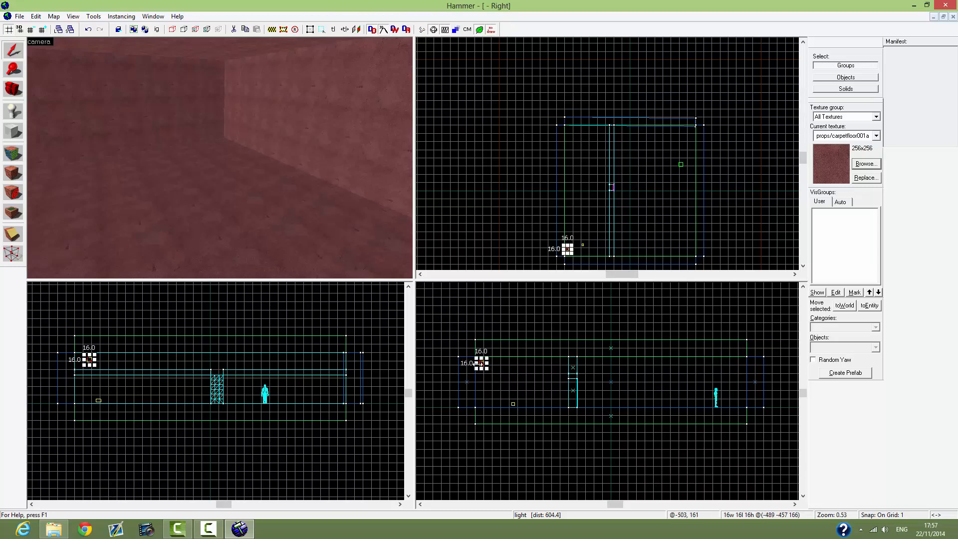
# Step: Copy the light into the other three ceiling corners of the room, including about -489 460 149 and 452 -450 149
pyautogui.click(480, 362)
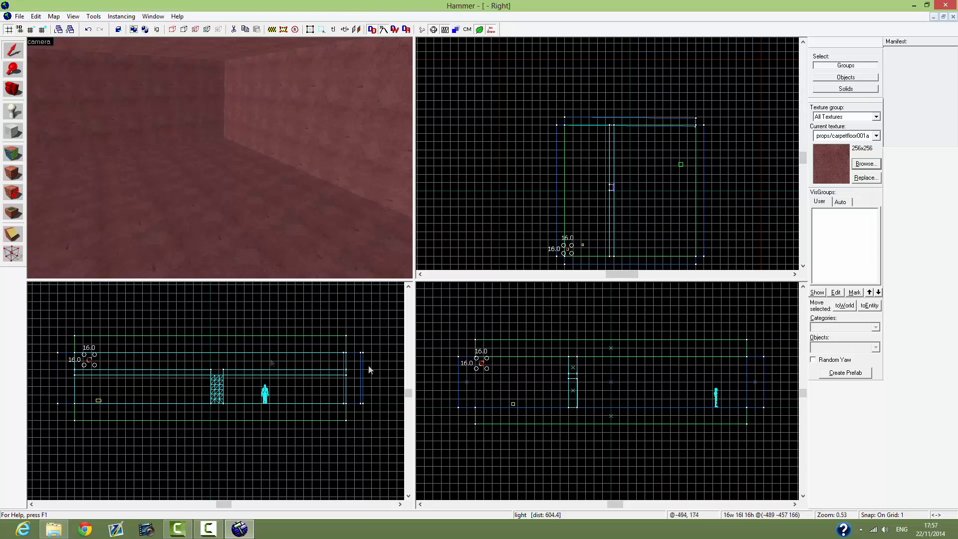
pyautogui.click(90, 359)
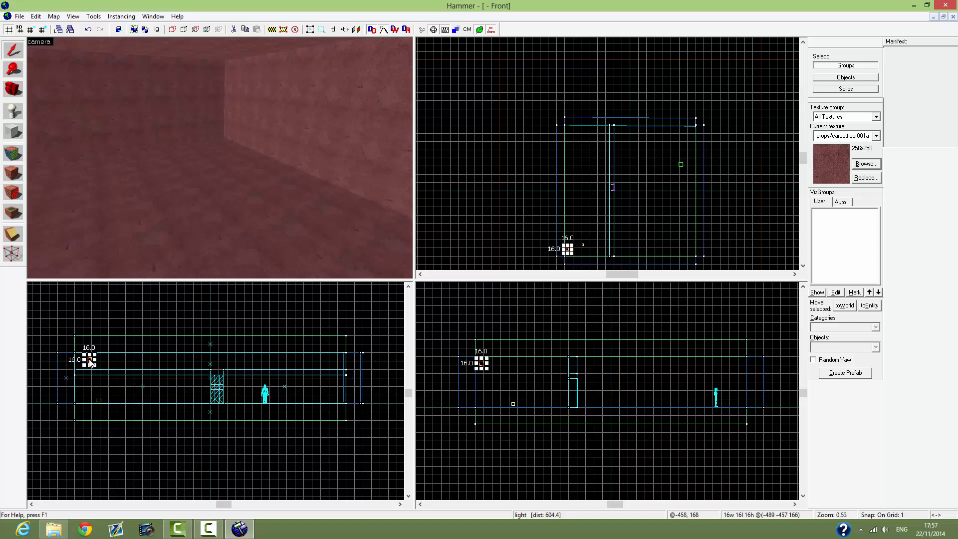
pyautogui.moveTo(90, 361); pyautogui.dragTo(330, 366)
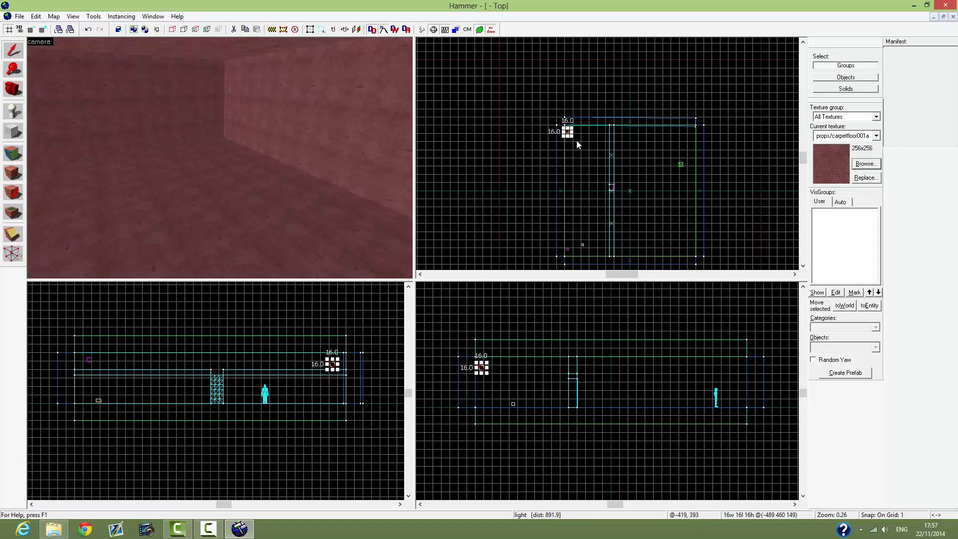
pyautogui.moveTo(587, 135); pyautogui.dragTo(691, 249)
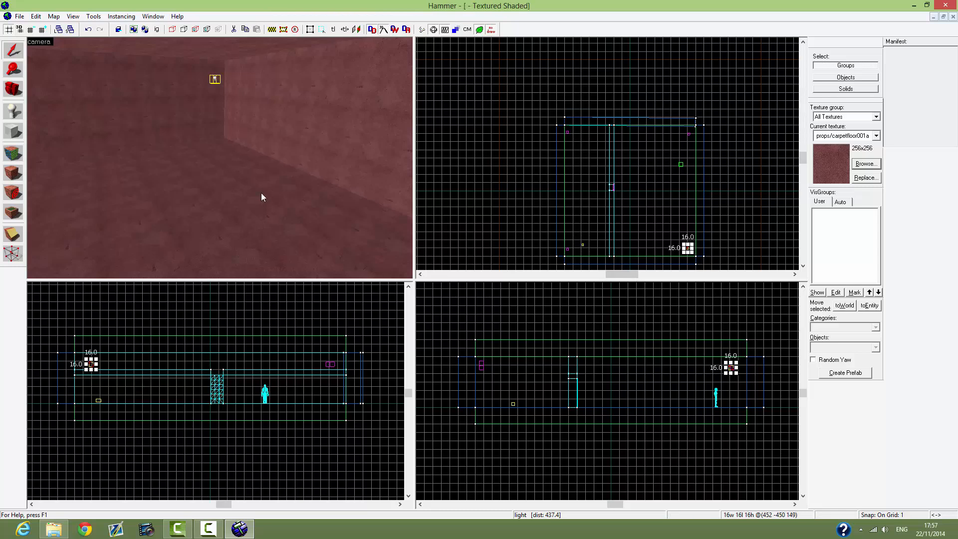
# Step: Fly through the room to examine the corner lights, the dividing wall and the door
pyautogui.press('z')
pyautogui.press('w')
pyautogui.press('w')
pyautogui.press('w')
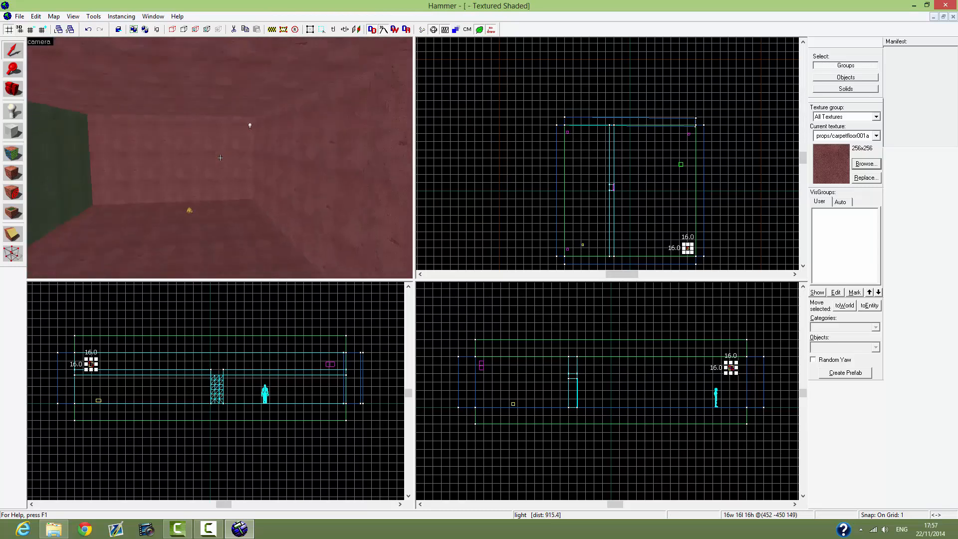
pyautogui.press('w')
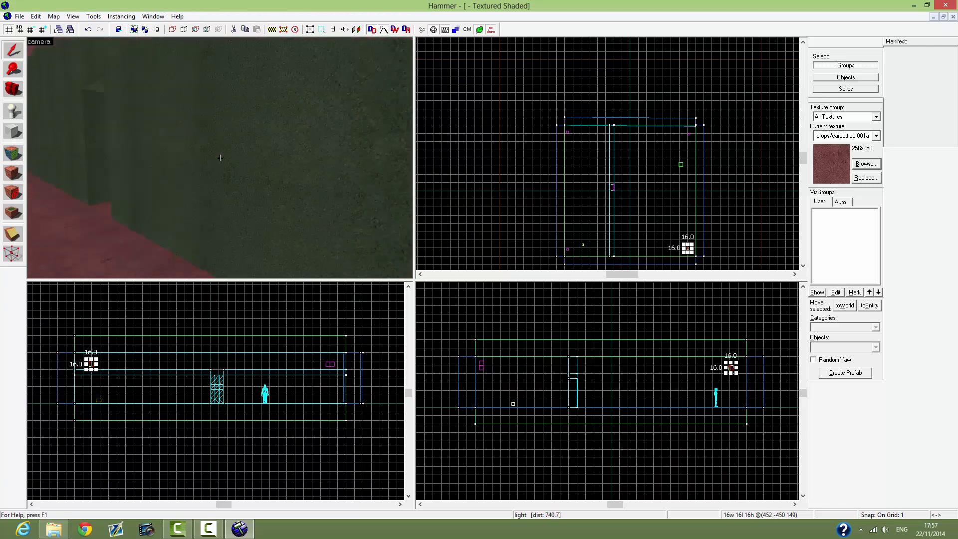
pyautogui.press('w')
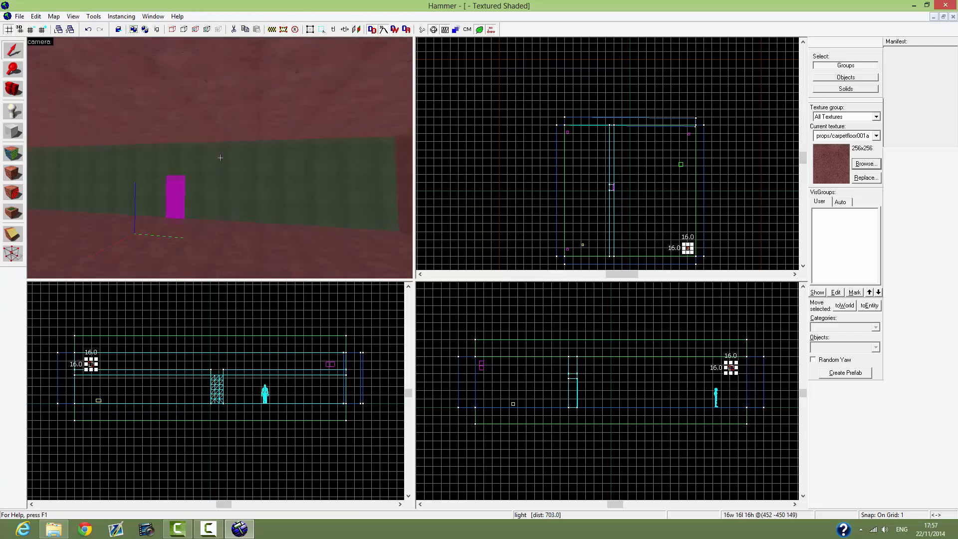
pyautogui.press('w')
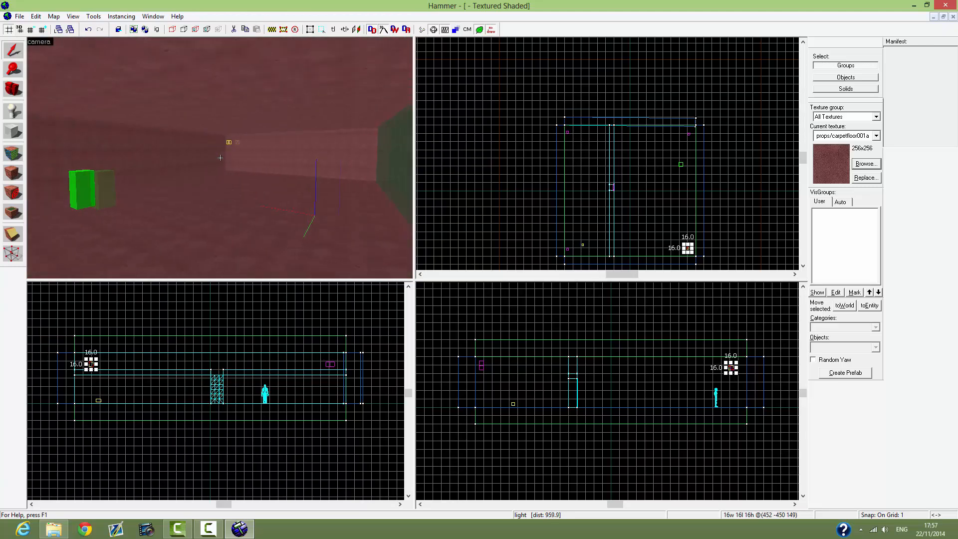
pyautogui.press('w')
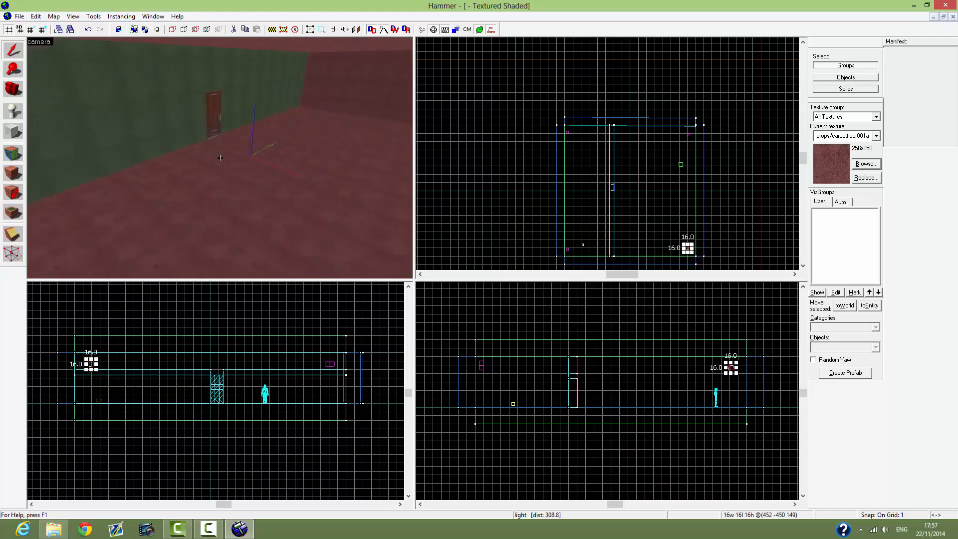
# Step: Filter the textures by "floor" and apply tile/tilefloor001b to all faces of the room's floor block
pyautogui.press('w')
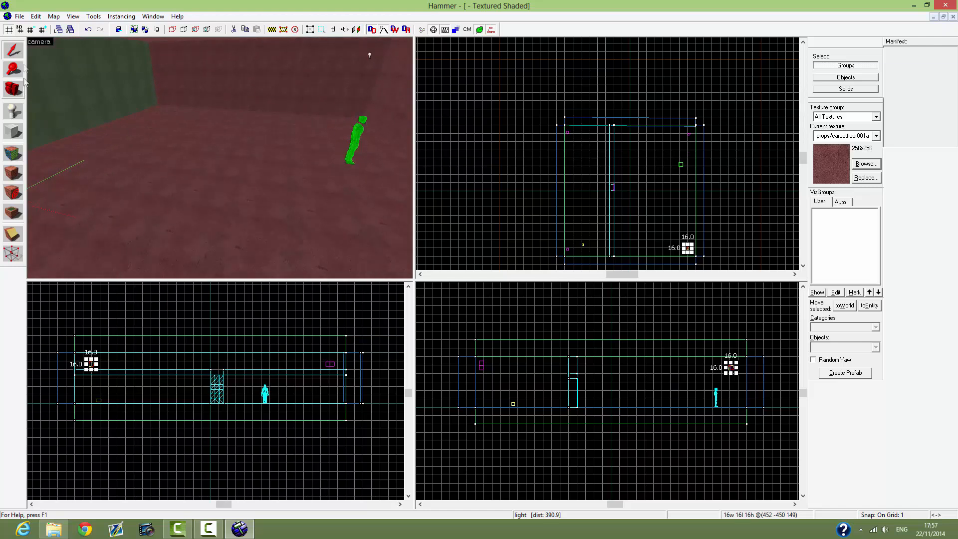
pyautogui.click(223, 239)
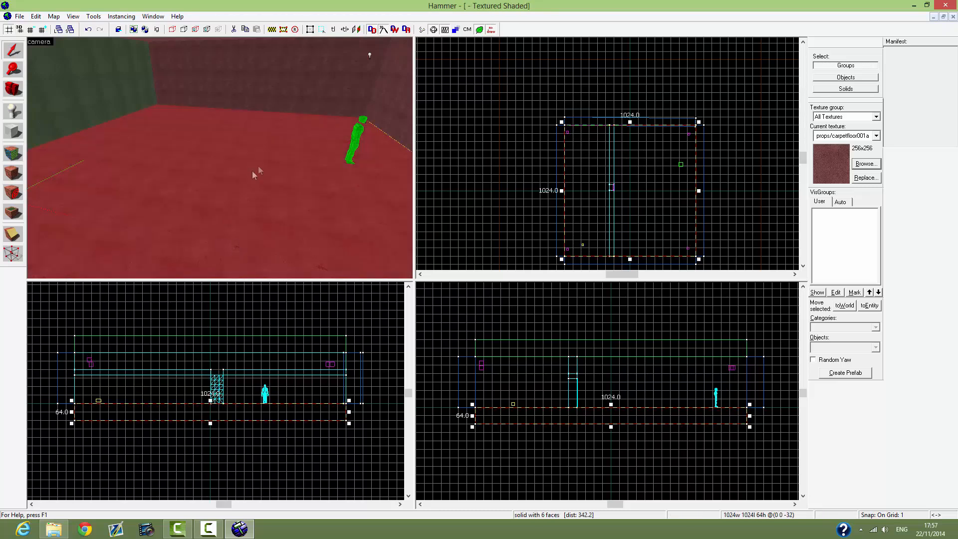
pyautogui.click(14, 153)
pyautogui.click(450, 299)
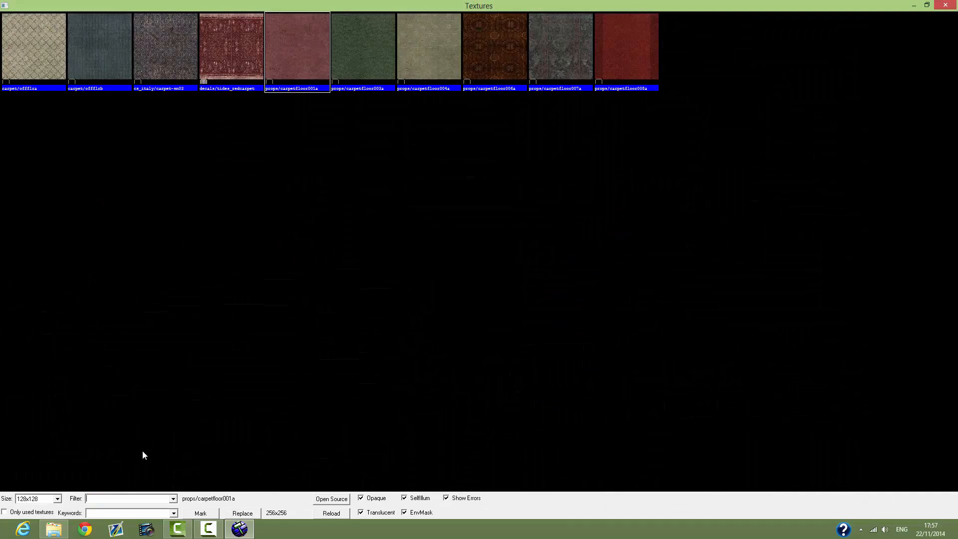
pyautogui.write('floor')
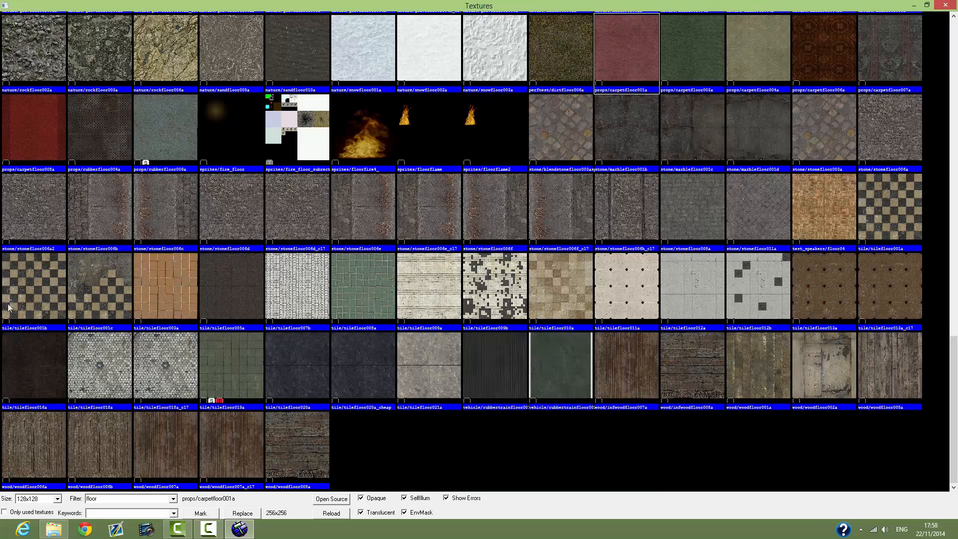
pyautogui.doubleClick(31, 274)
pyautogui.click(452, 332)
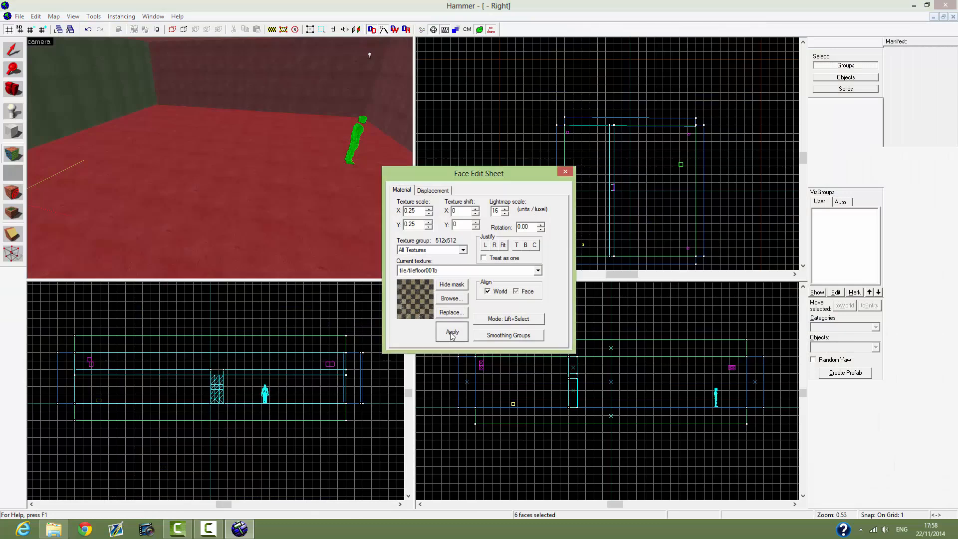
pyautogui.click(565, 172)
pyautogui.press('z')
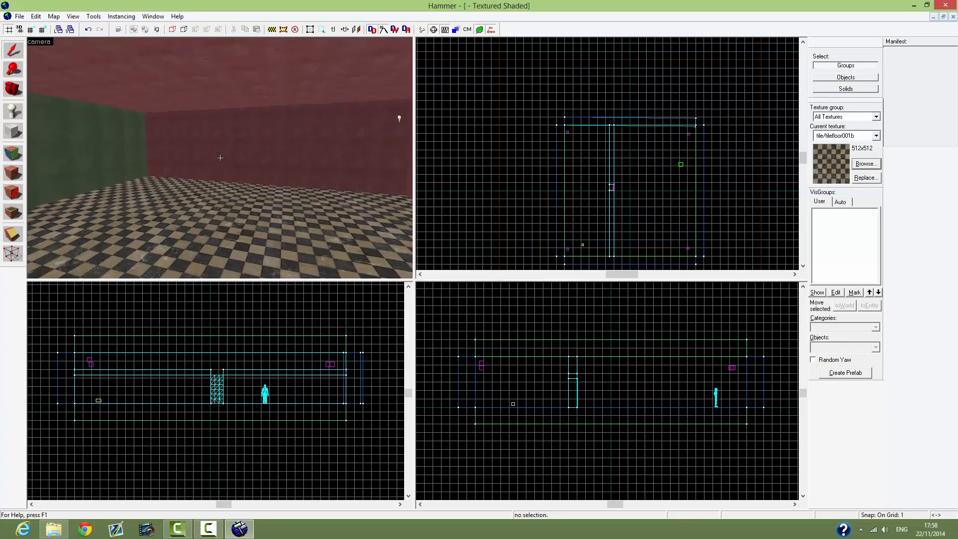
pyautogui.press('s')
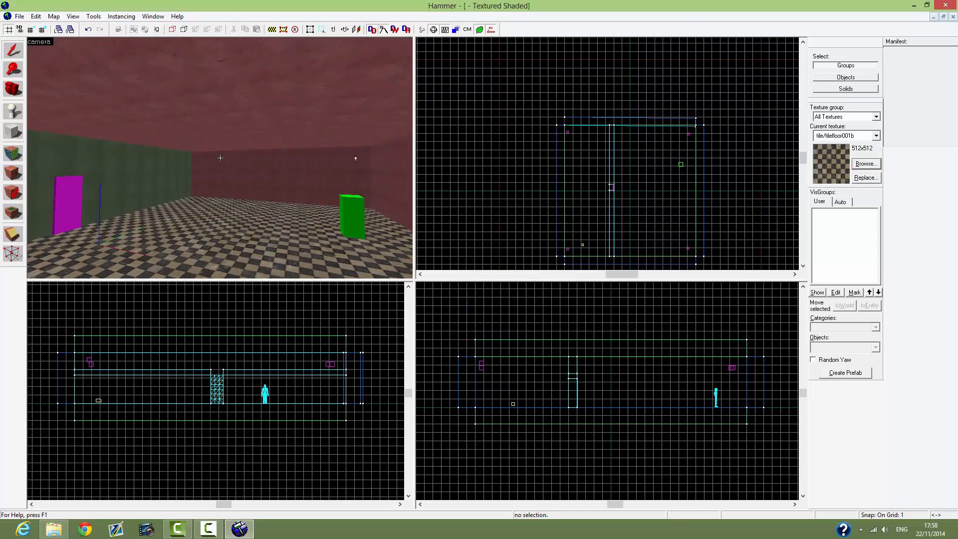
pyautogui.press('w')
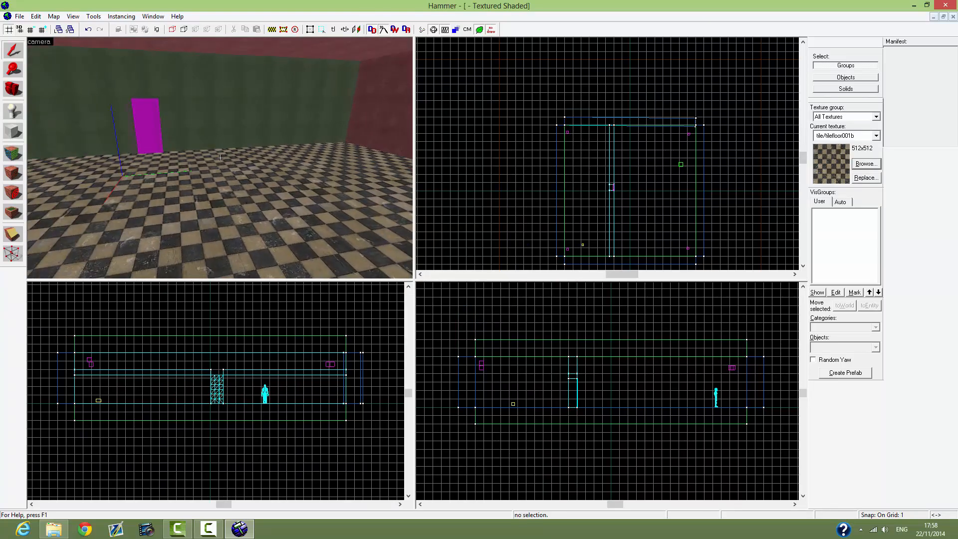
pyautogui.press('w')
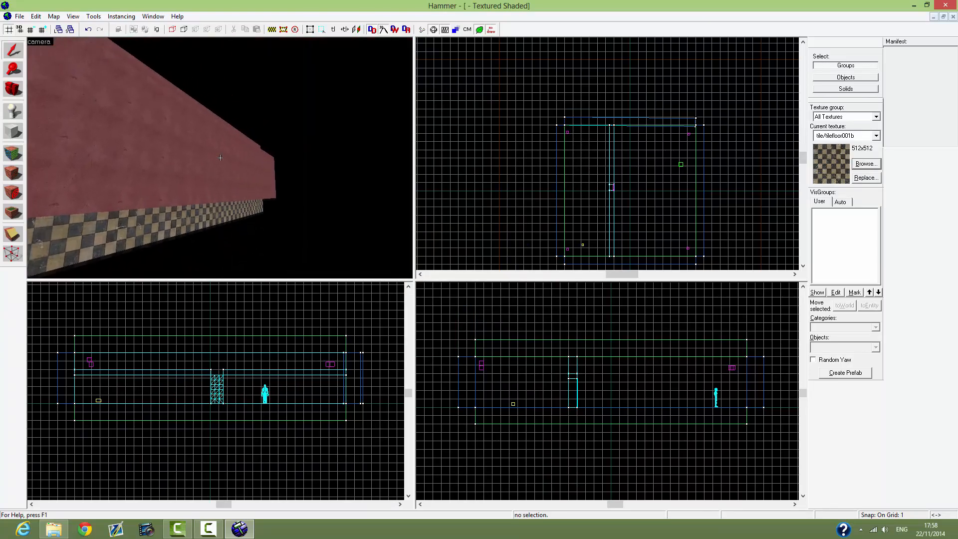
pyautogui.press('z')
pyautogui.click(13, 153)
pyautogui.click(86, 158)
pyautogui.press('w')
pyautogui.press('a')
pyautogui.press('s')
pyautogui.press('w')
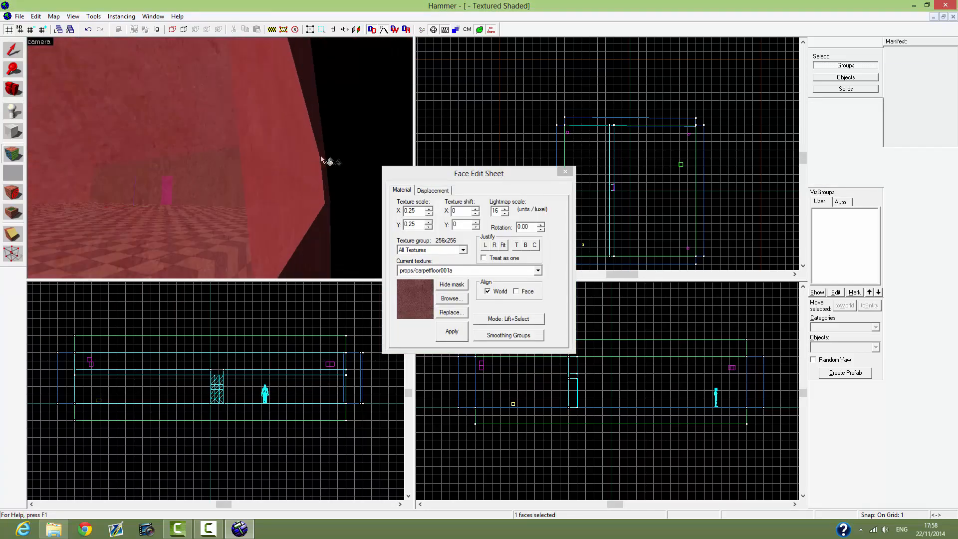
pyautogui.press('a')
pyautogui.click(384, 158)
pyautogui.click(208, 163)
# Step: Select the room's end wall at about 0 -544 96 and open the texture browser for its faces
pyautogui.click(14, 50)
pyautogui.click(274, 145)
pyautogui.click(279, 160)
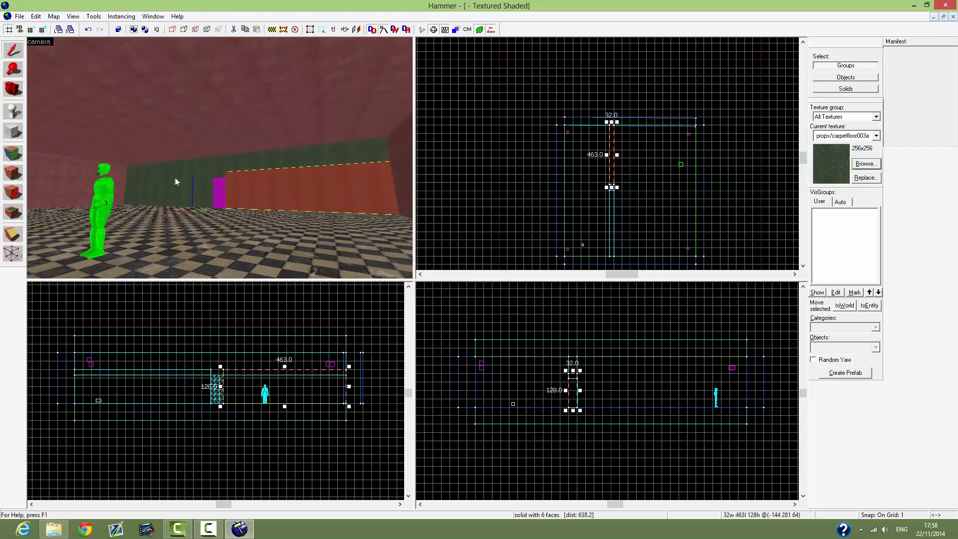
pyautogui.press('z')
pyautogui.press('z')
pyautogui.click(203, 176)
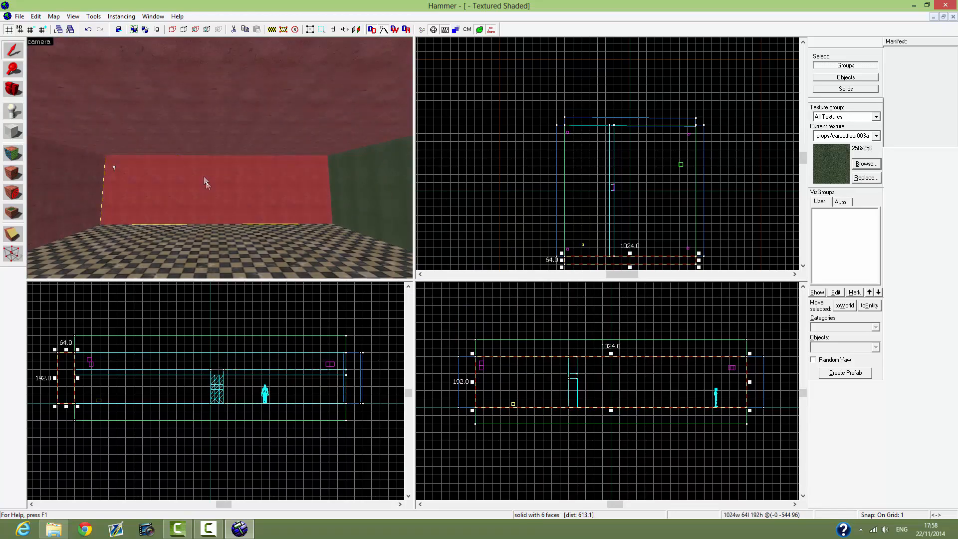
pyautogui.click(14, 152)
pyautogui.click(454, 302)
# Step: Filter the textures by "wall" and apply cs_italy/wallpaper02 to the end wall
pyautogui.write('wall')
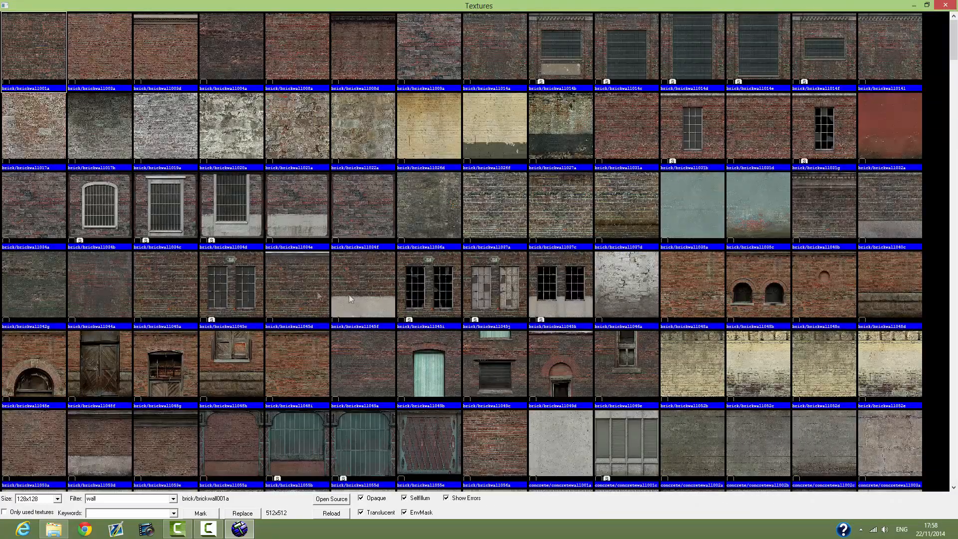
pyautogui.scroll(-3, 821, 137)
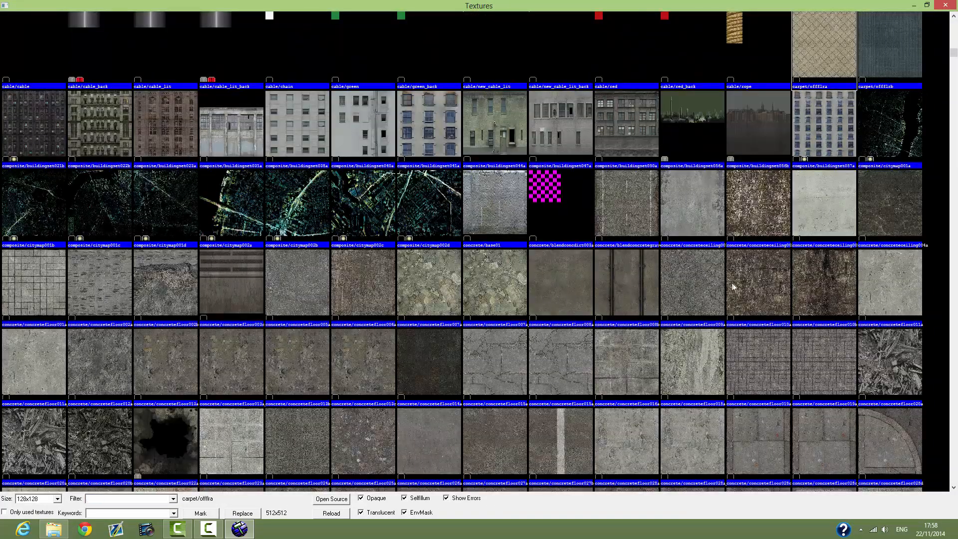
pyautogui.scroll(1, 733, 283)
pyautogui.moveTo(955, 125)
pyautogui.mouseDown()
pyautogui.moveTo(955, 191)
pyautogui.moveTo(956, 125)
pyautogui.mouseUp()
pyautogui.press('BackSpace')
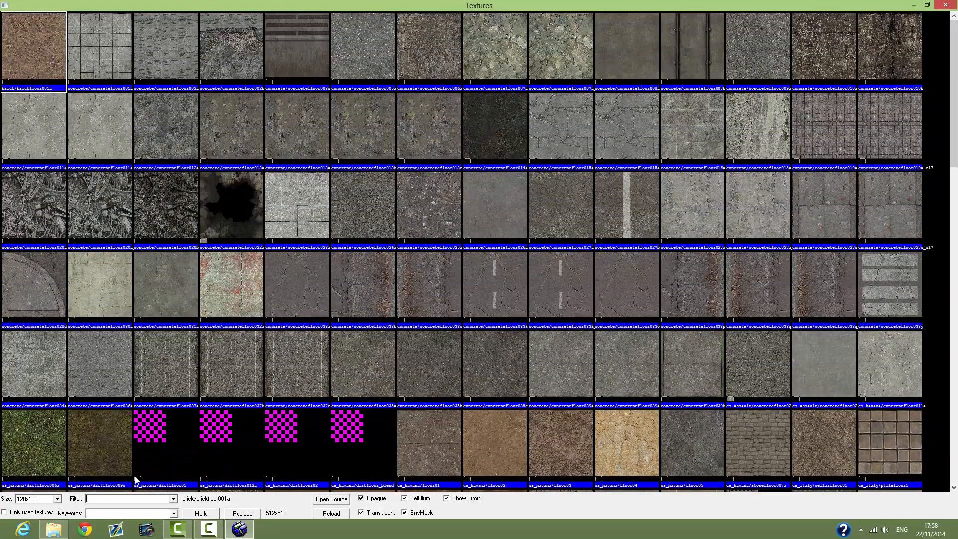
pyautogui.write('wall')
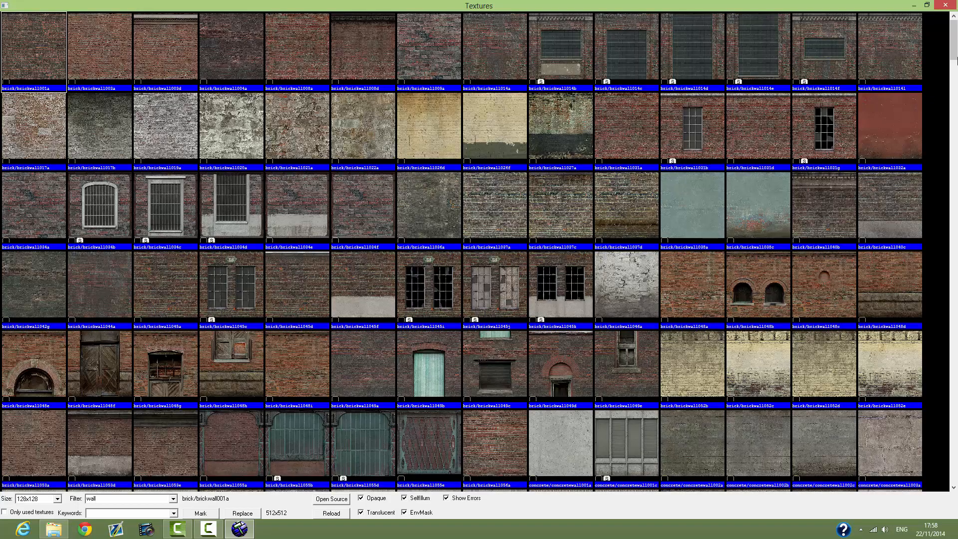
pyautogui.moveTo(954, 61); pyautogui.dragTo(955, 161)
pyautogui.doubleClick(420, 337)
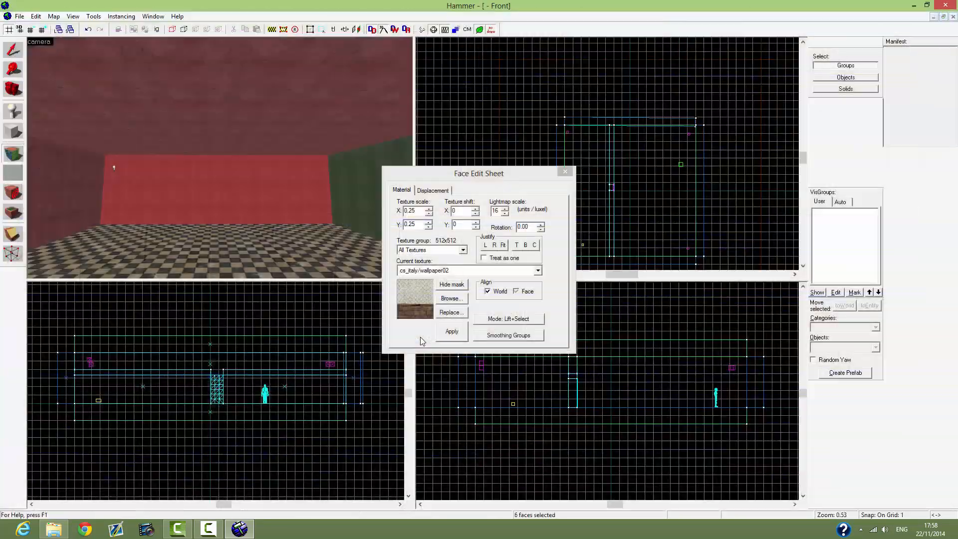
pyautogui.click(451, 331)
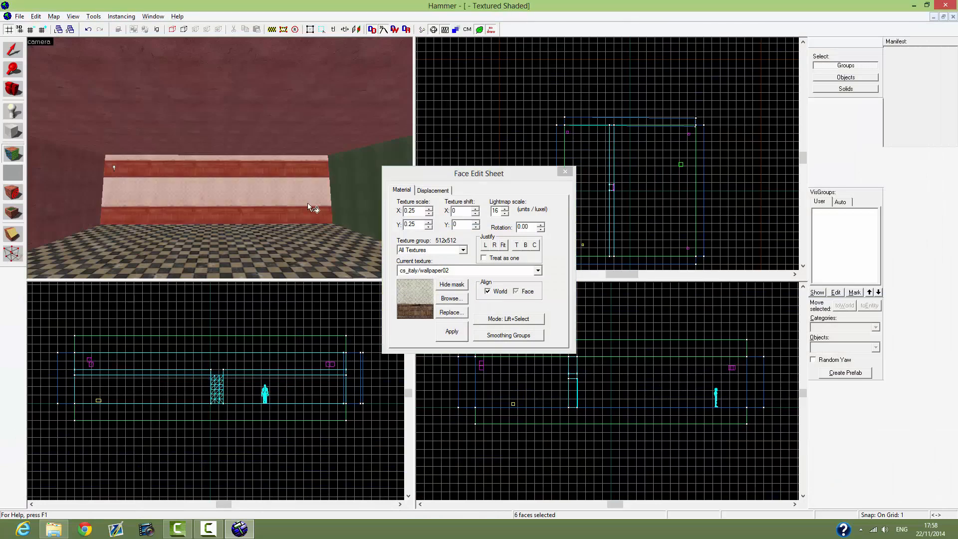
# Step: Add the inner faces of the long side wall and the opposite end wall to the face selection
pyautogui.press('z')
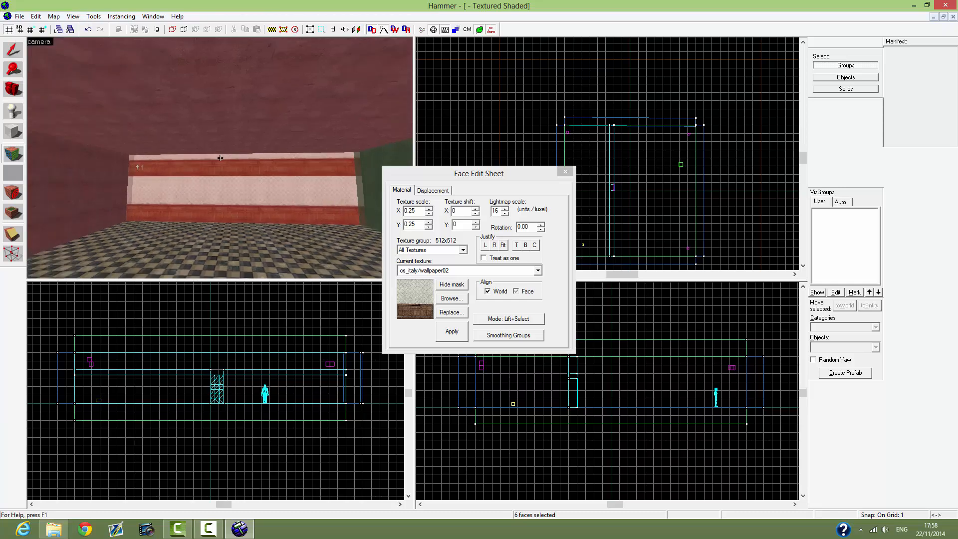
pyautogui.keyDown('ctrl'); pyautogui.click(229, 166); pyautogui.keyUp('ctrl')
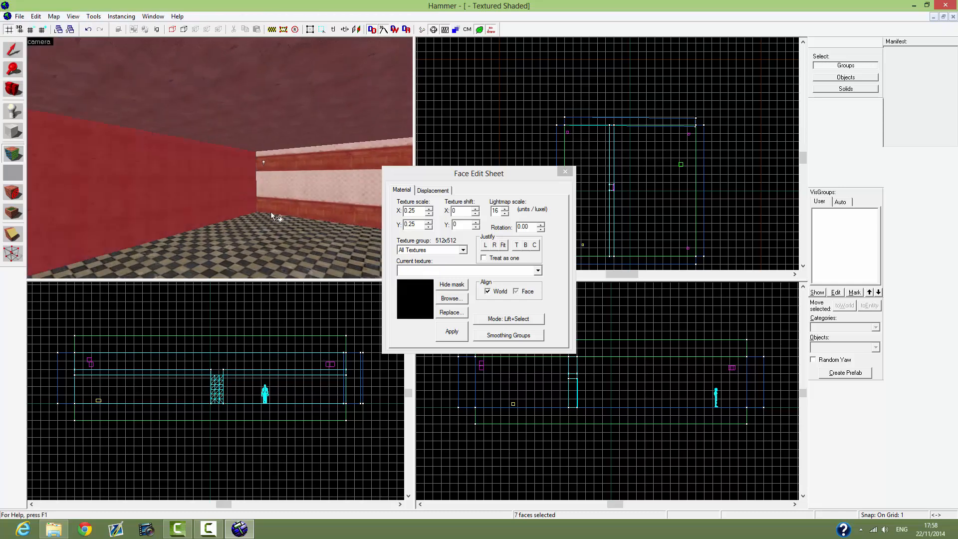
pyautogui.press('z')
pyautogui.press('z')
pyautogui.keyDown('ctrl'); pyautogui.click(298, 155); pyautogui.keyUp('ctrl')
pyautogui.press('z')
pyautogui.press('z')
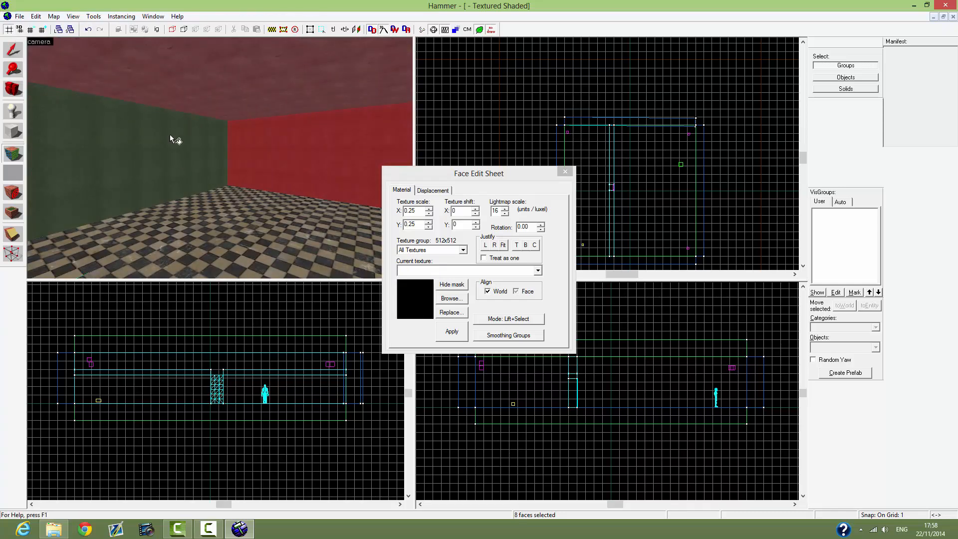
# Step: Add the dividing wall's faces on both sides of the door and the strip above them to the face selection
pyautogui.keyDown('ctrl'); pyautogui.click(169, 133); pyautogui.keyUp('ctrl')
pyautogui.keyDown('ctrl'); pyautogui.click(183, 160); pyautogui.keyUp('ctrl')
pyautogui.press('z')
pyautogui.press('z')
pyautogui.keyDown('ctrl'); pyautogui.click(217, 139); pyautogui.keyUp('ctrl')
pyautogui.keyDown('ctrl'); pyautogui.click(241, 131); pyautogui.keyUp('ctrl')
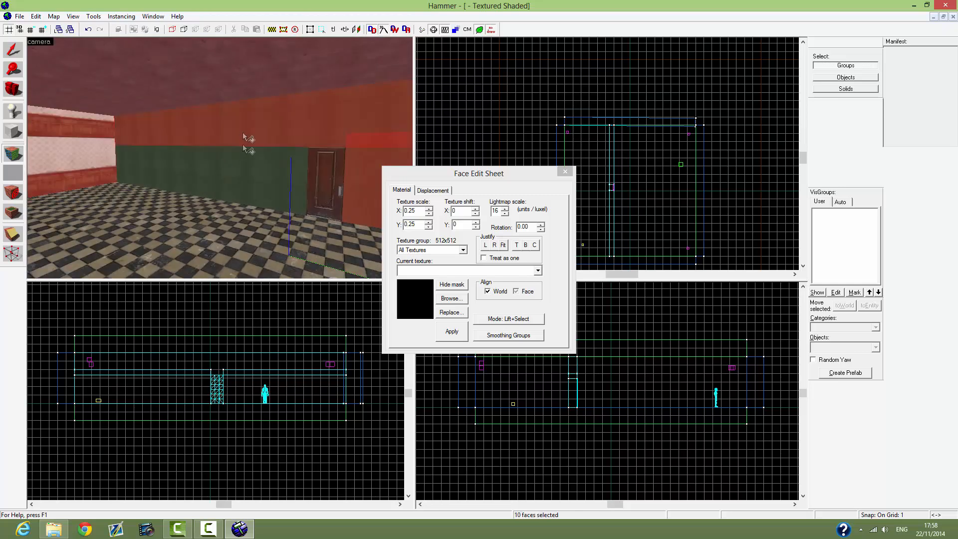
pyautogui.keyDown('ctrl'); pyautogui.click(244, 155); pyautogui.keyUp('ctrl')
pyautogui.press('z')
pyautogui.hotkey('ctrl', 'w')
pyautogui.hotkey('ctrl', 'w')
pyautogui.hotkey('ctrl', 'w')
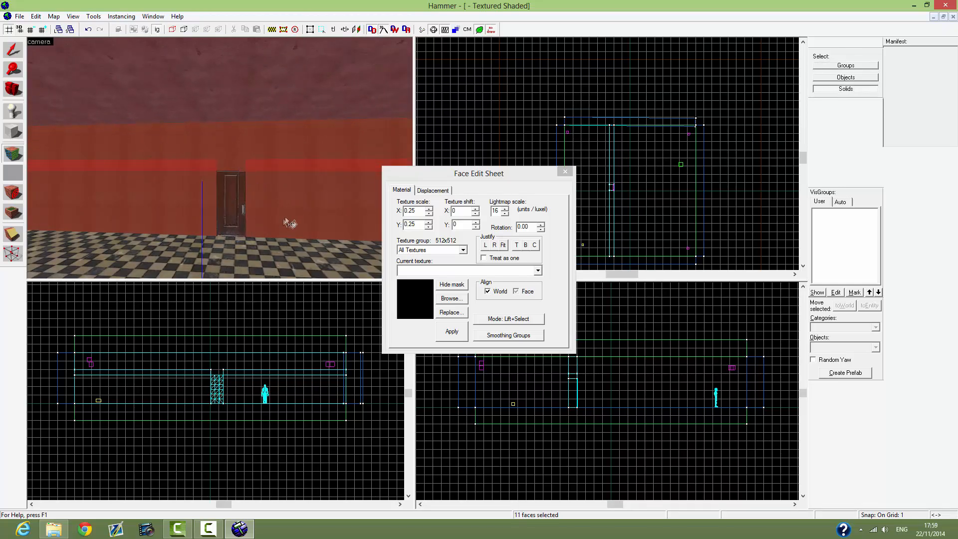
pyautogui.press('z')
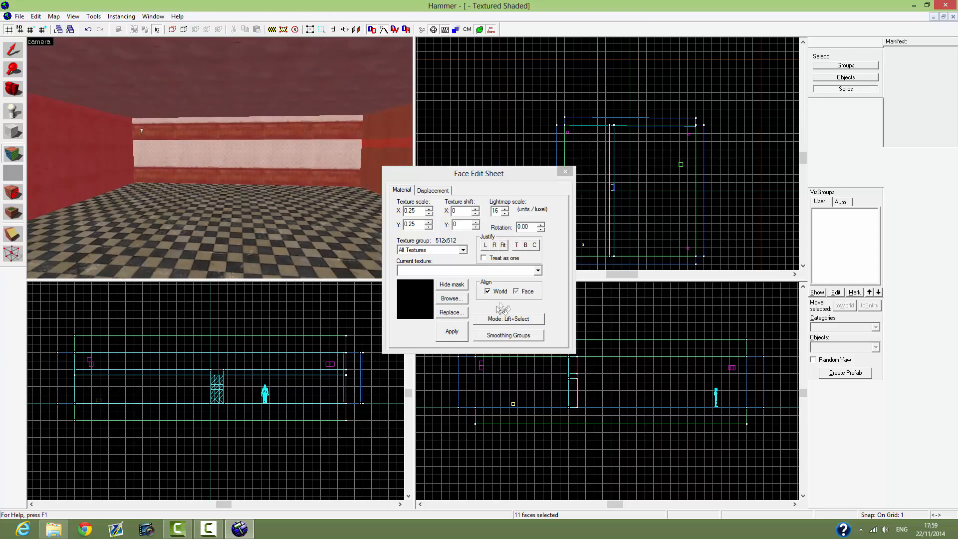
# Step: Apply the cs_italy/wallpaper02 texture to all the selected wall faces
pyautogui.click(451, 298)
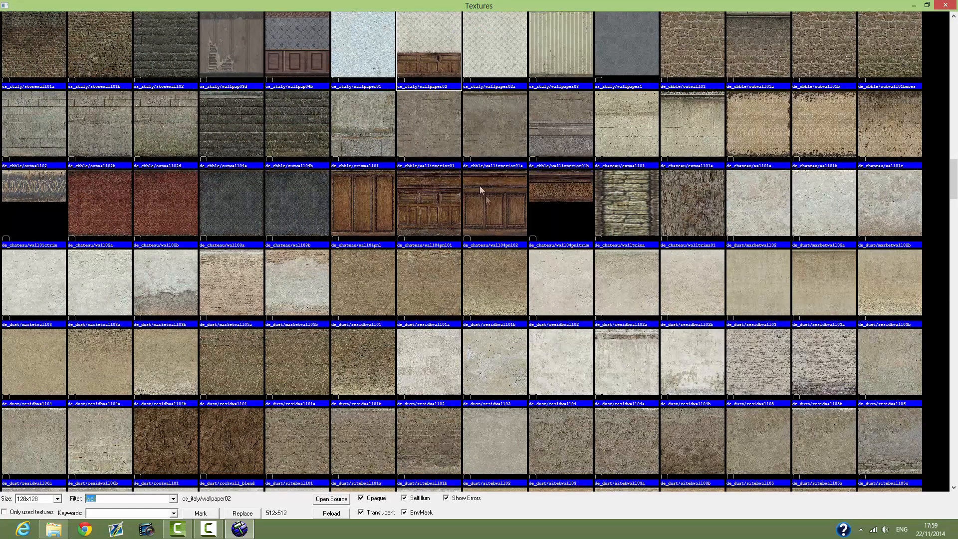
pyautogui.doubleClick(436, 68)
pyautogui.click(451, 331)
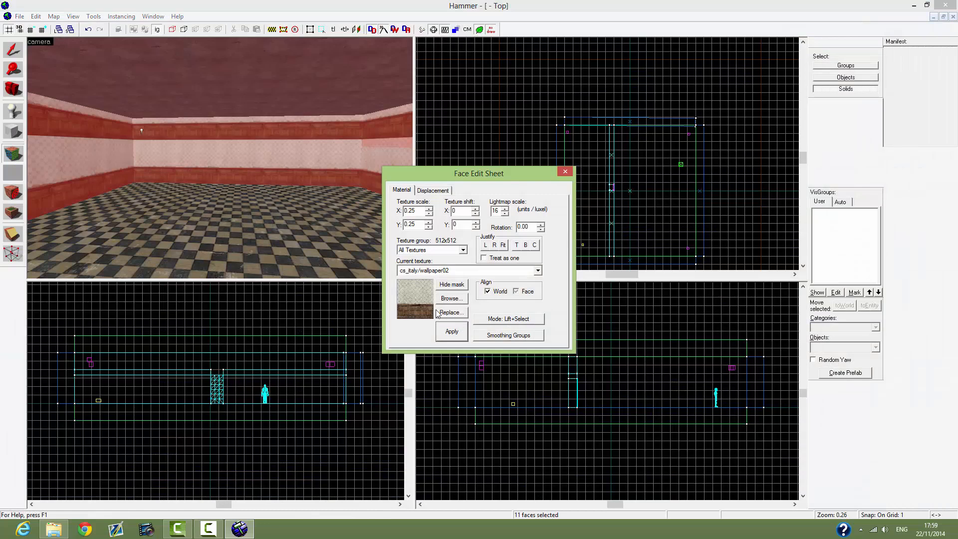
pyautogui.press('z')
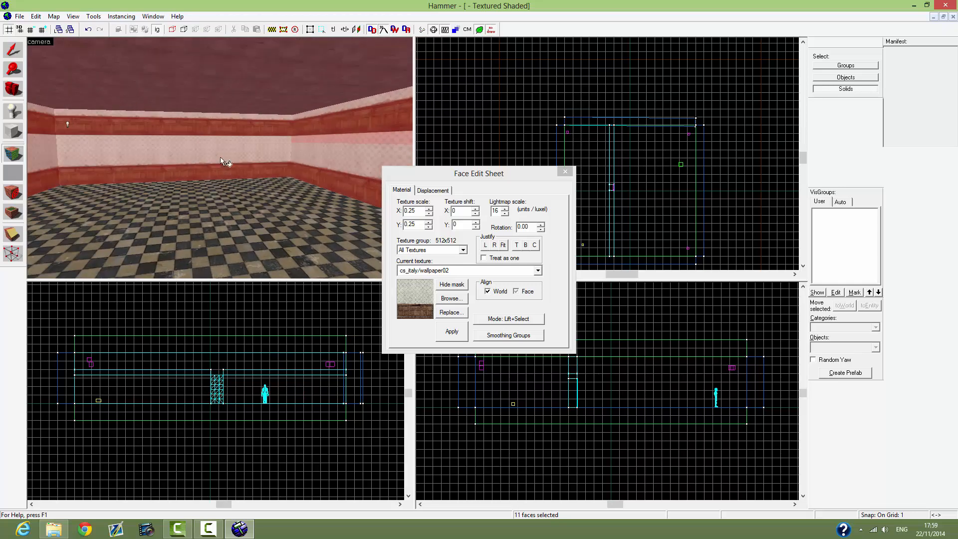
pyautogui.keyDown('ctrl'); pyautogui.click(246, 146); pyautogui.keyUp('ctrl')
pyautogui.keyDown('ctrl'); pyautogui.click(249, 156); pyautogui.keyUp('ctrl')
pyautogui.press('z')
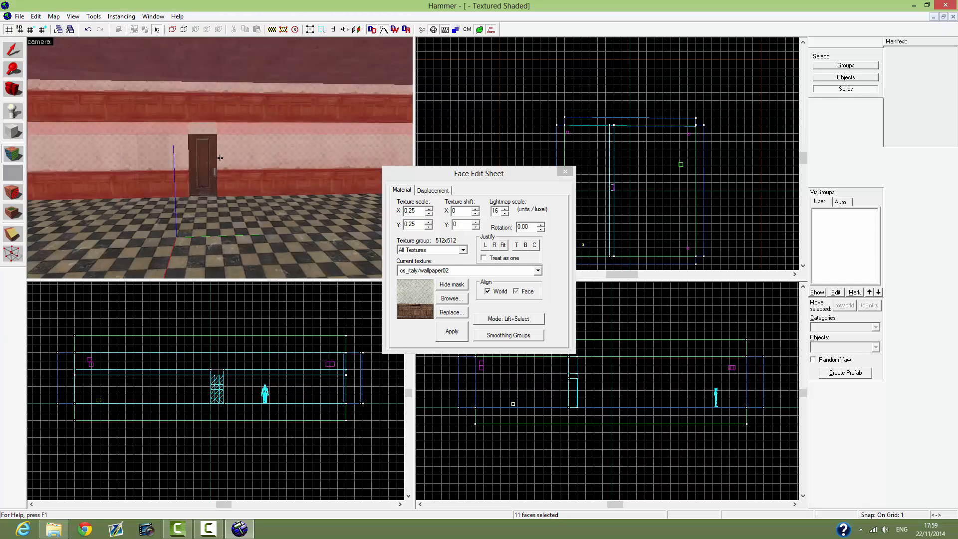
# Step: Fit the wallpaper to the selected wall faces and set its texture scale to X -0.40 and Y 0.40
pyautogui.click(503, 245)
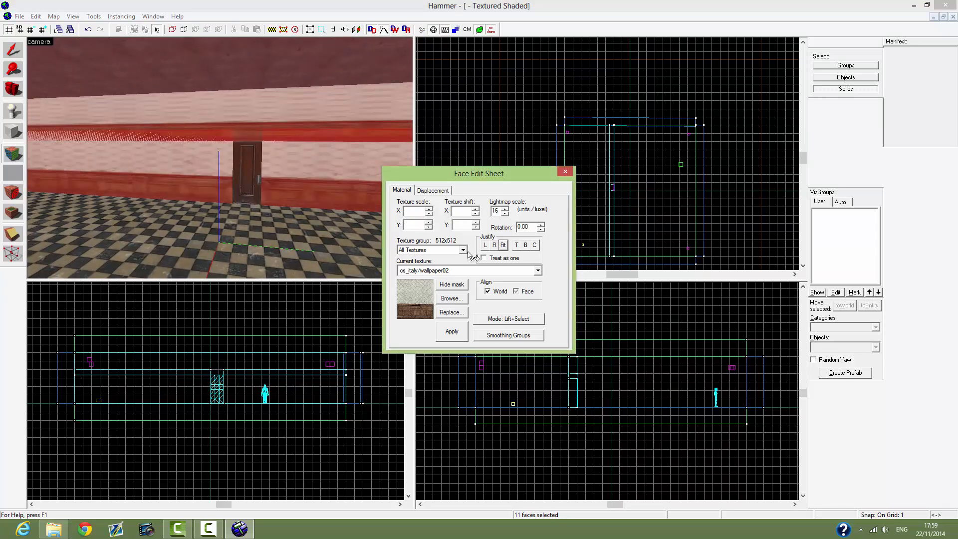
pyautogui.click(428, 226)
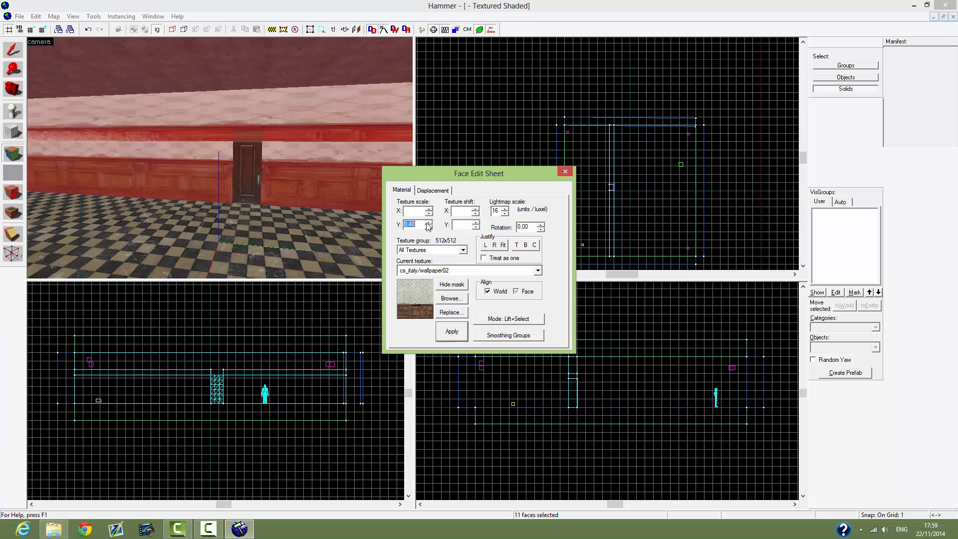
pyautogui.click(429, 227)
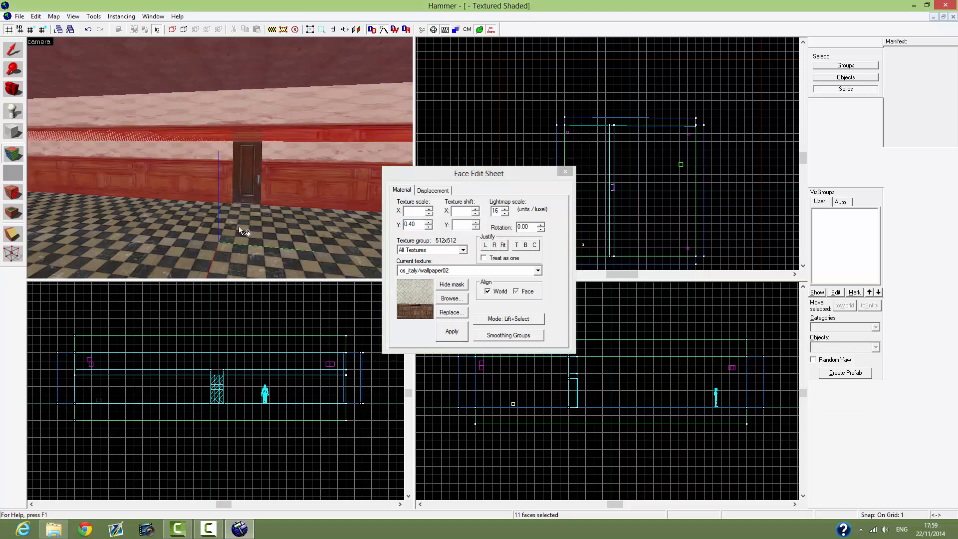
pyautogui.click(430, 213)
pyautogui.click(429, 214)
pyautogui.click(429, 214)
pyautogui.click(430, 209)
pyautogui.press('z')
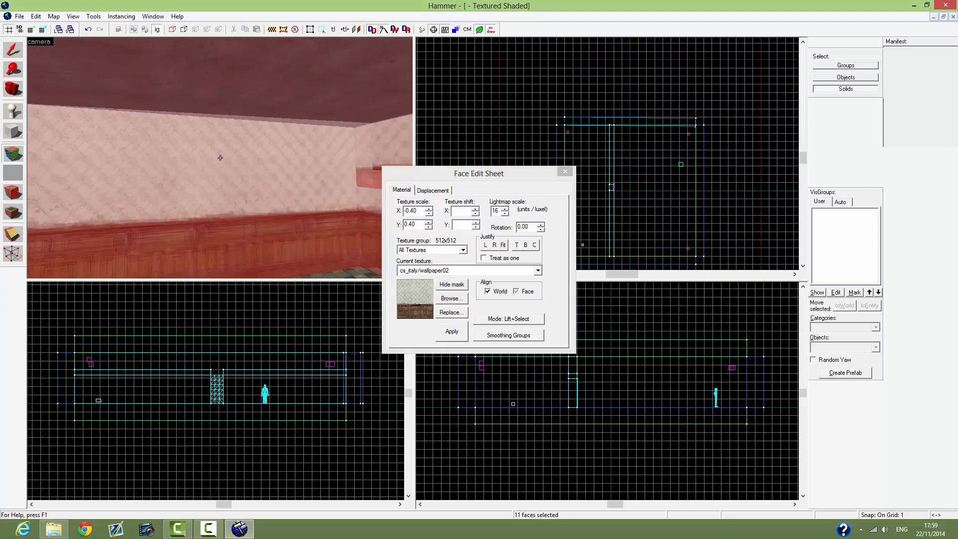
pyautogui.press('s')
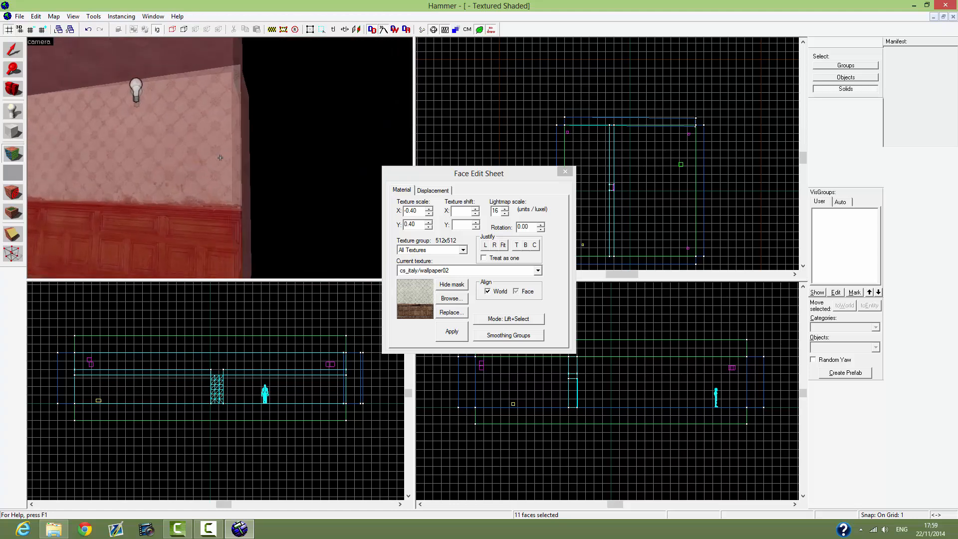
pyautogui.press('w')
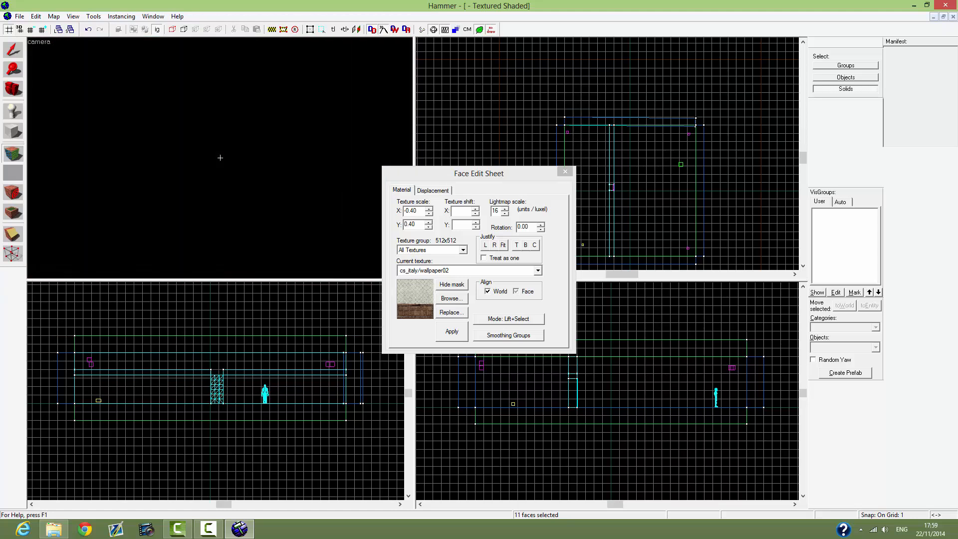
pyautogui.press('s')
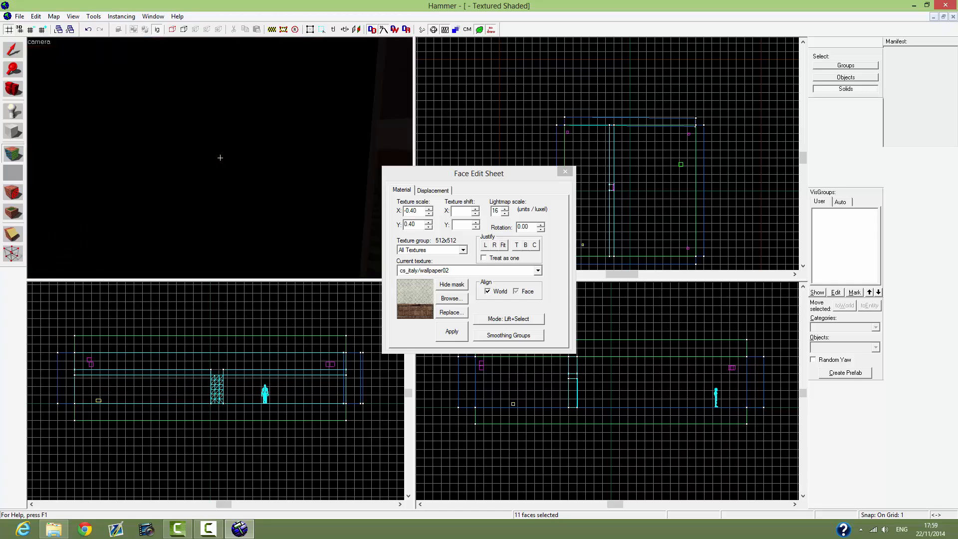
# Step: Set the Y texture scale to 0.30 on the wallpapered strip above the door in the first room
pyautogui.press('w')
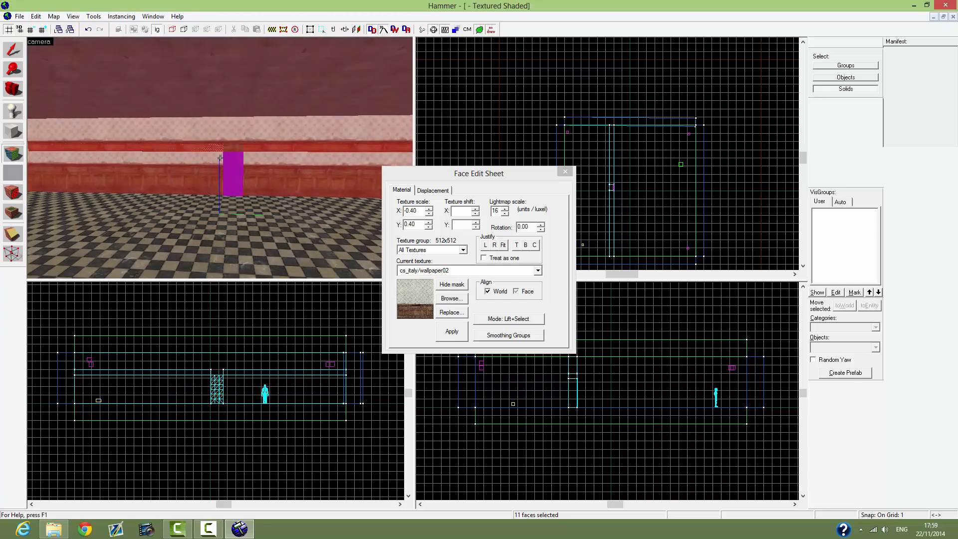
pyautogui.press('s')
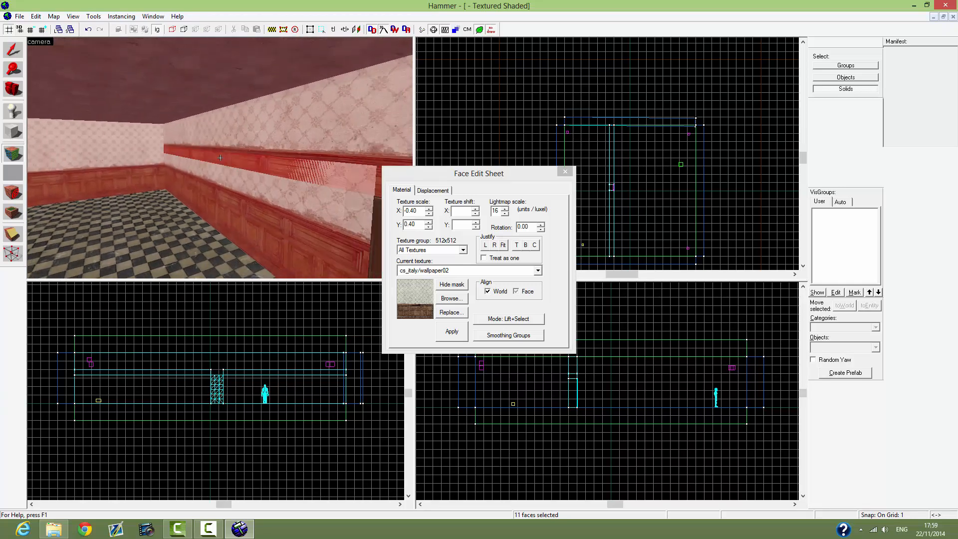
pyautogui.click(202, 139)
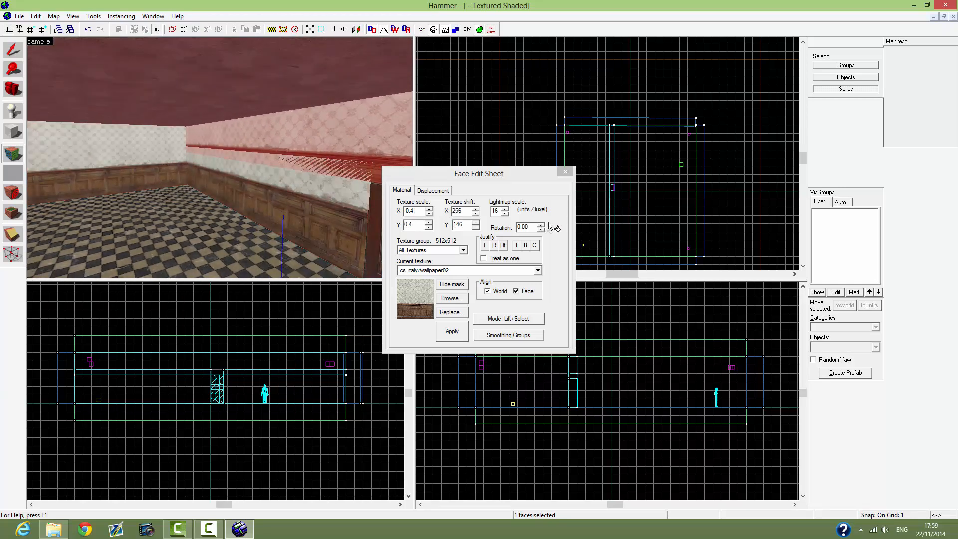
pyautogui.click(429, 227)
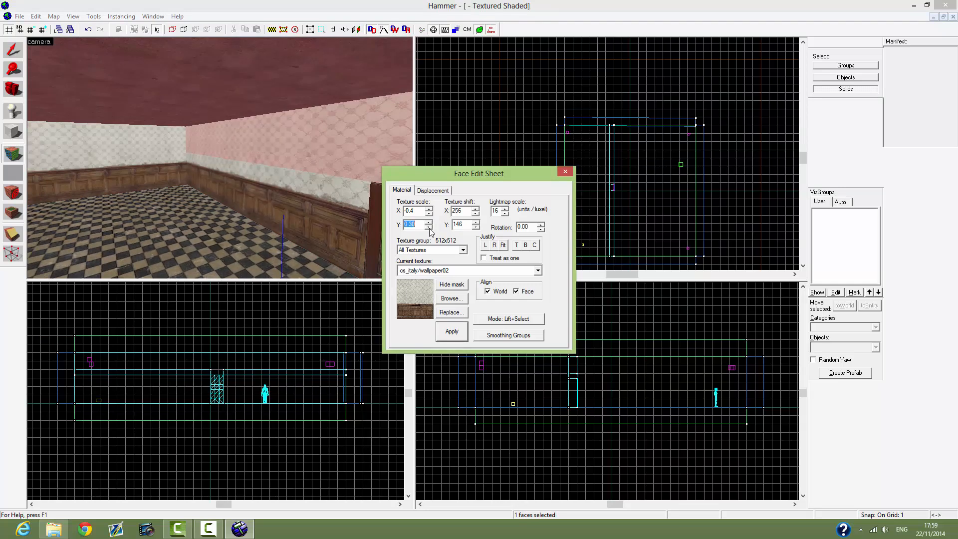
pyautogui.press('z')
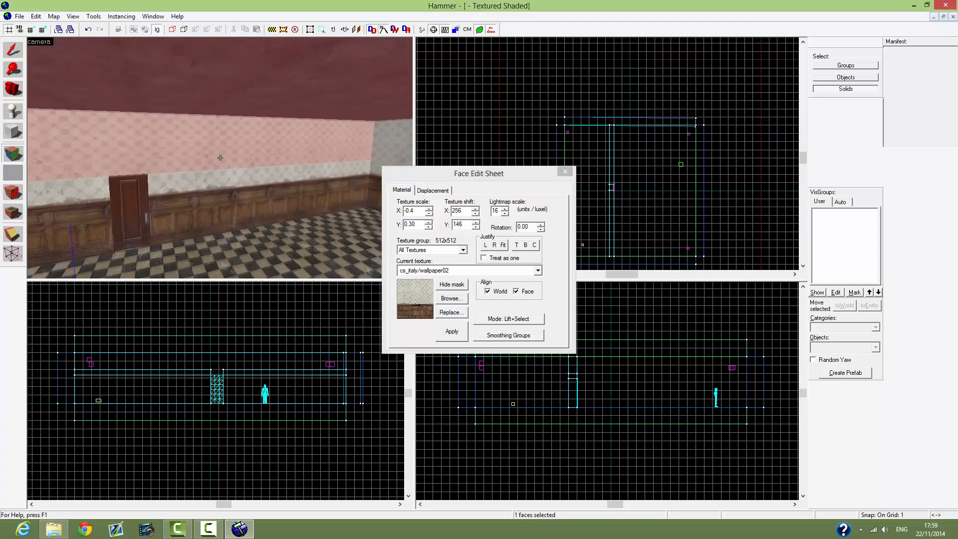
# Step: Add the second room's long outer wall, end walls and dividing-wall faces to the face selection
pyautogui.press('w')
pyautogui.press('s')
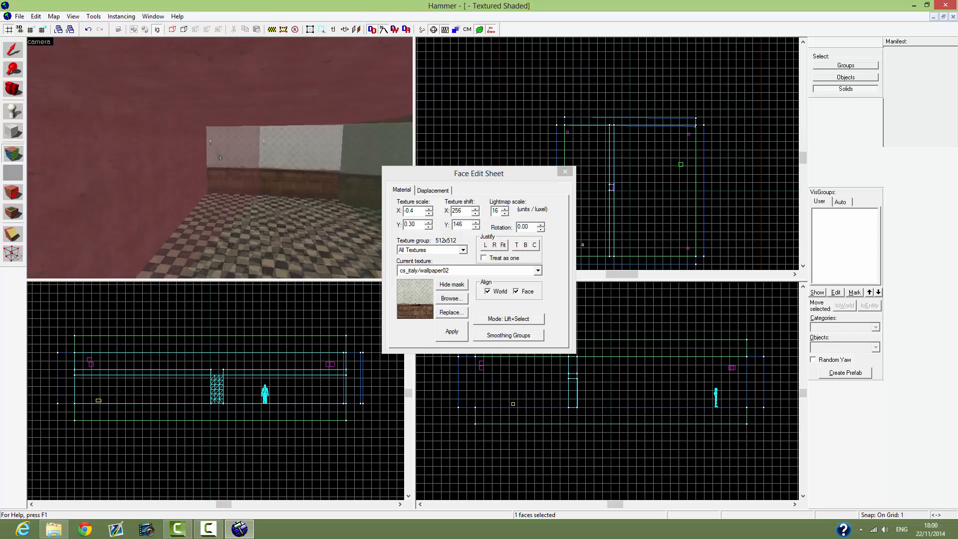
pyautogui.press('z')
pyautogui.keyDown('ctrl'); pyautogui.click(198, 149); pyautogui.keyUp('ctrl')
pyautogui.keyDown('ctrl'); pyautogui.click(227, 204); pyautogui.keyUp('ctrl')
pyautogui.keyDown('ctrl'); pyautogui.click(224, 205); pyautogui.keyUp('ctrl')
pyautogui.keyDown('ctrl'); pyautogui.click(270, 202); pyautogui.keyUp('ctrl')
pyautogui.press('z')
pyautogui.keyDown('ctrl'); pyautogui.click(155, 201); pyautogui.keyUp('ctrl')
pyautogui.keyDown('ctrl'); pyautogui.click(253, 159); pyautogui.keyUp('ctrl')
pyautogui.press('z')
pyautogui.press('z')
pyautogui.keyDown('ctrl'); pyautogui.click(164, 163); pyautogui.keyUp('ctrl')
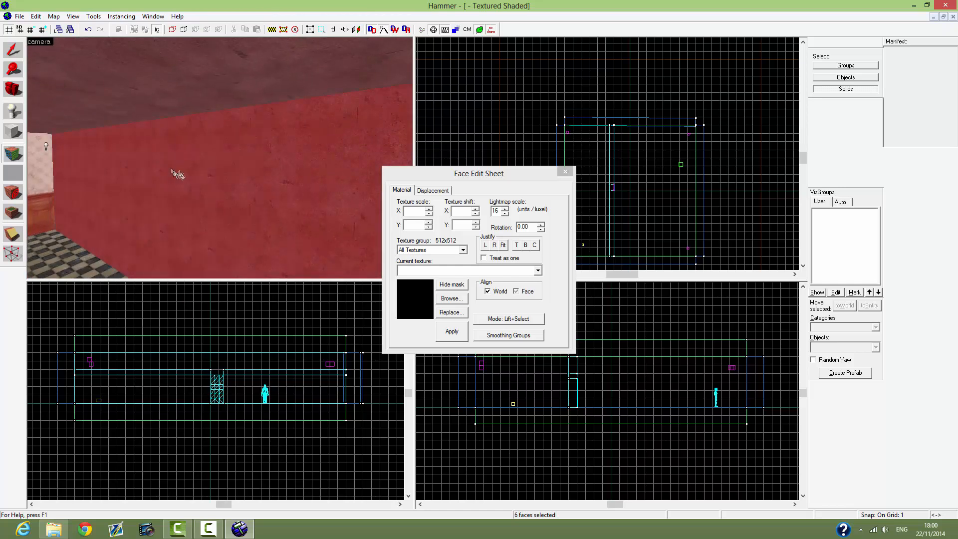
pyautogui.press('z')
pyautogui.press('z')
pyautogui.press('z')
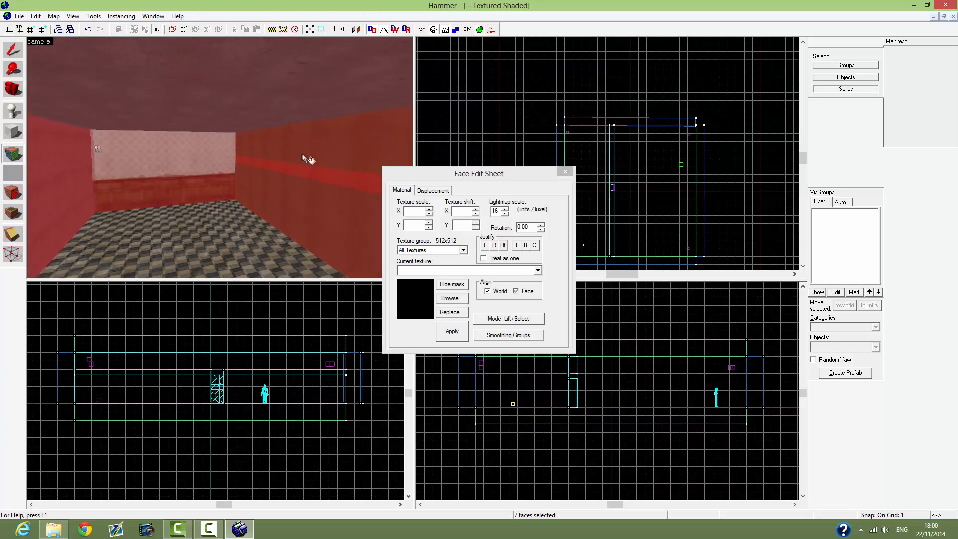
# Step: Add the inner faces of the doorway opening in the dividing wall to the face selection
pyautogui.press('w')
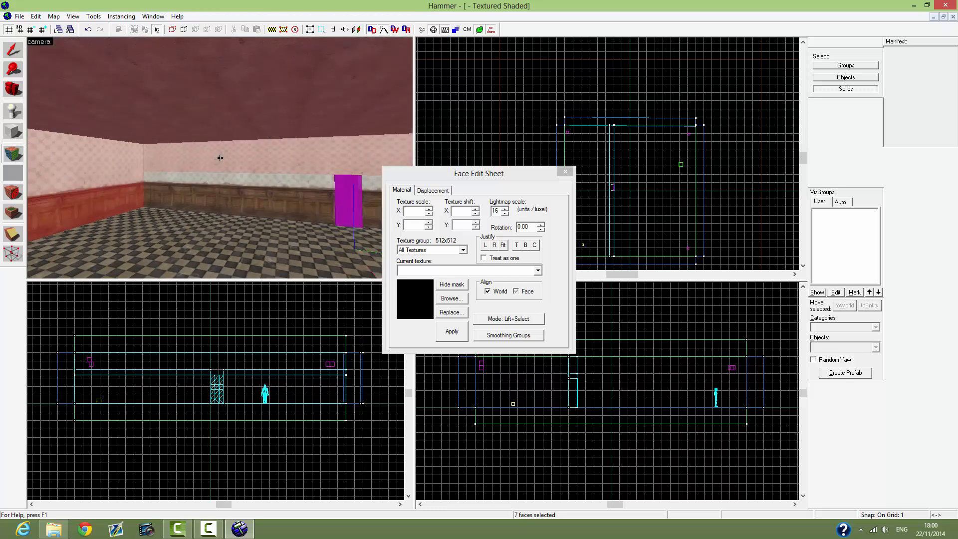
pyautogui.press('w')
pyautogui.press('w')
pyautogui.press('a')
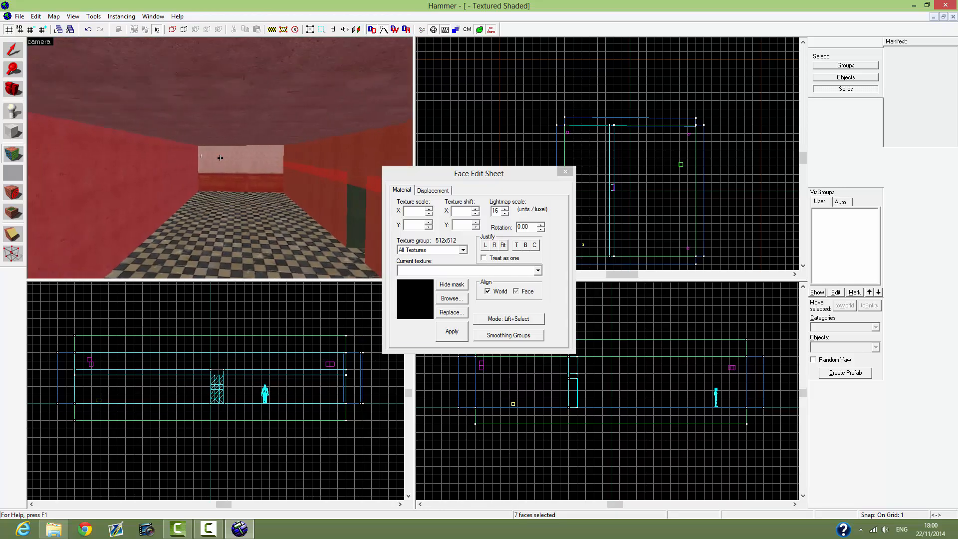
pyautogui.press('w')
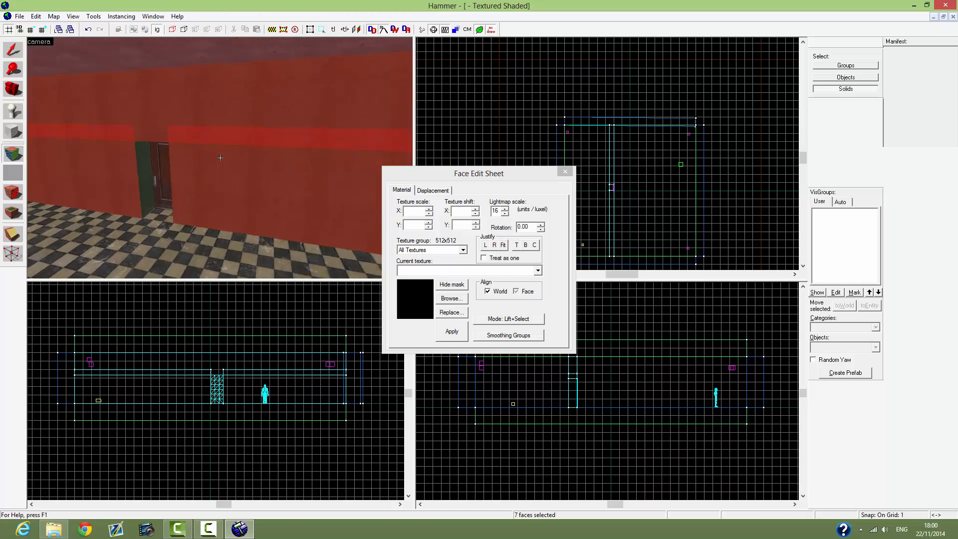
pyautogui.press('z')
pyautogui.keyDown('ctrl'); pyautogui.click(221, 168); pyautogui.keyUp('ctrl')
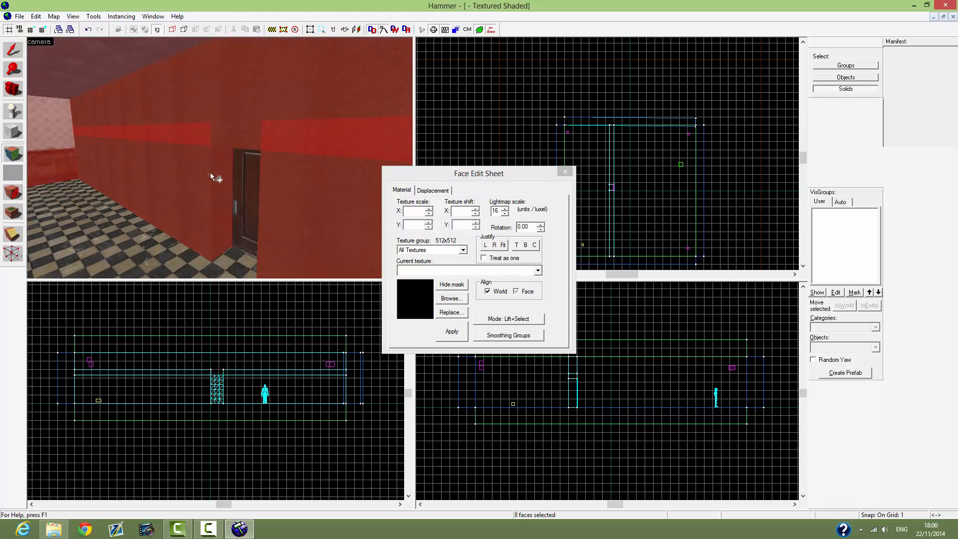
pyautogui.press('z')
pyautogui.press('z')
pyautogui.keyDown('ctrl'); pyautogui.click(220, 157); pyautogui.keyUp('ctrl')
pyautogui.press('z')
pyautogui.press('w')
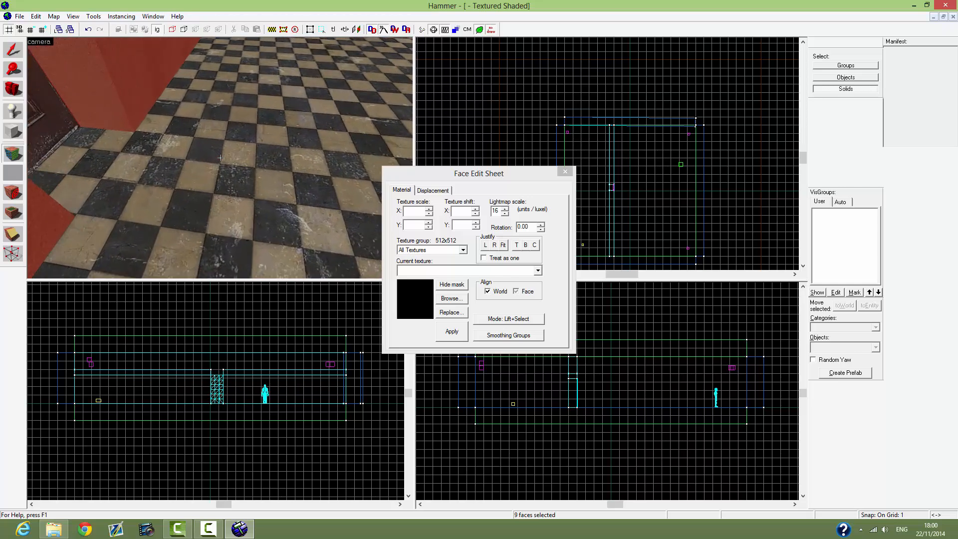
pyautogui.press('z')
pyautogui.press('z')
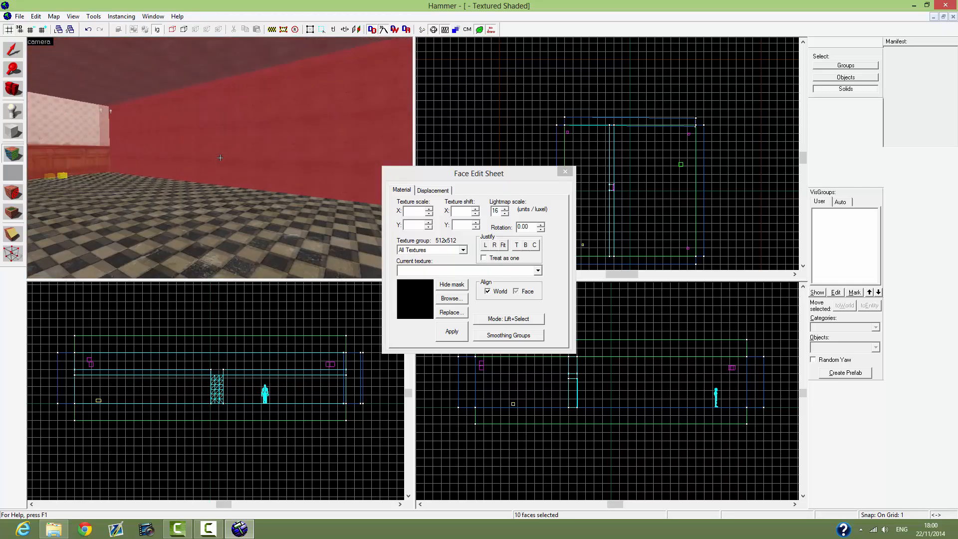
# Step: Apply the cs_italy/wallpaper02 texture to all the selected wall and doorway faces
pyautogui.press('s')
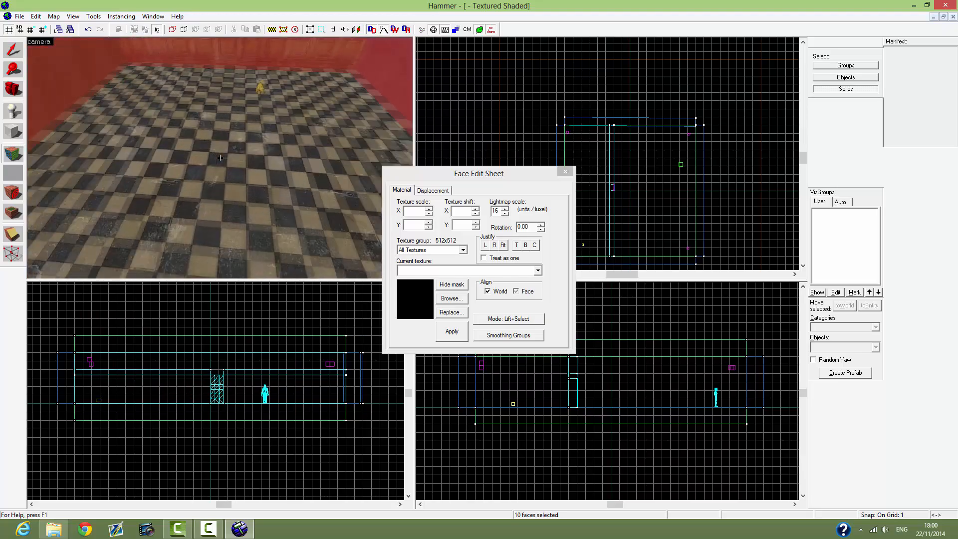
pyautogui.click(451, 298)
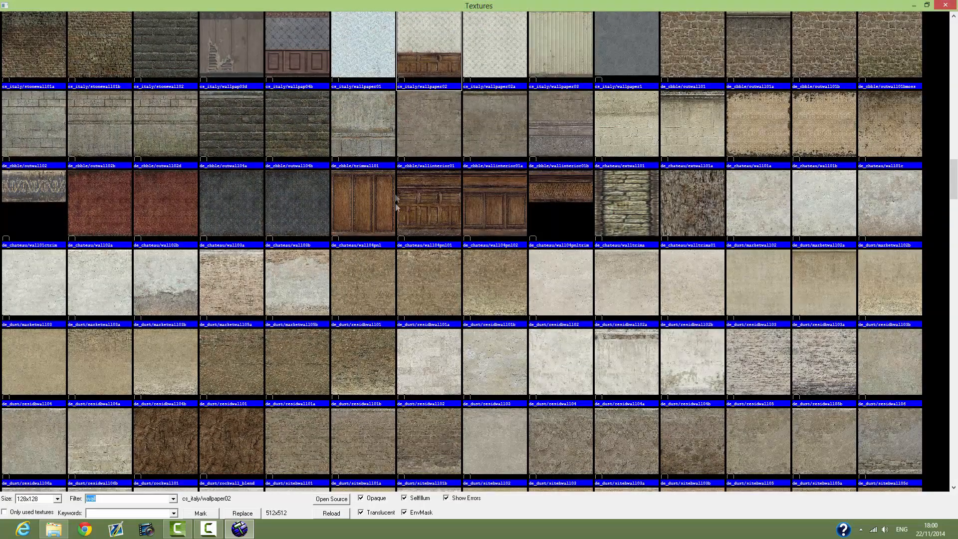
pyautogui.doubleClick(423, 47)
pyautogui.click(459, 330)
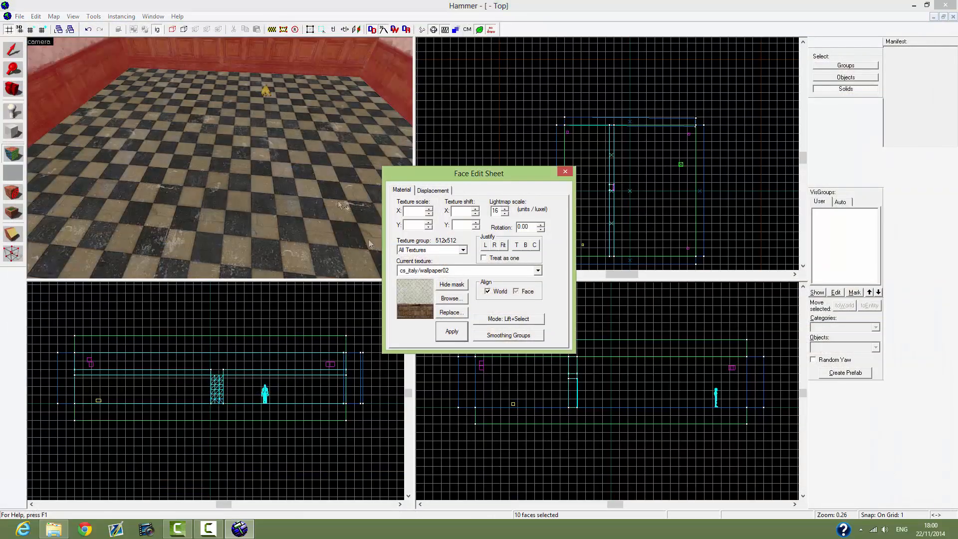
# Step: Fit the wallpaper to the selected second-room faces and set its texture scale to X -0.30 and Y 0.40
pyautogui.press('z')
pyautogui.press('z')
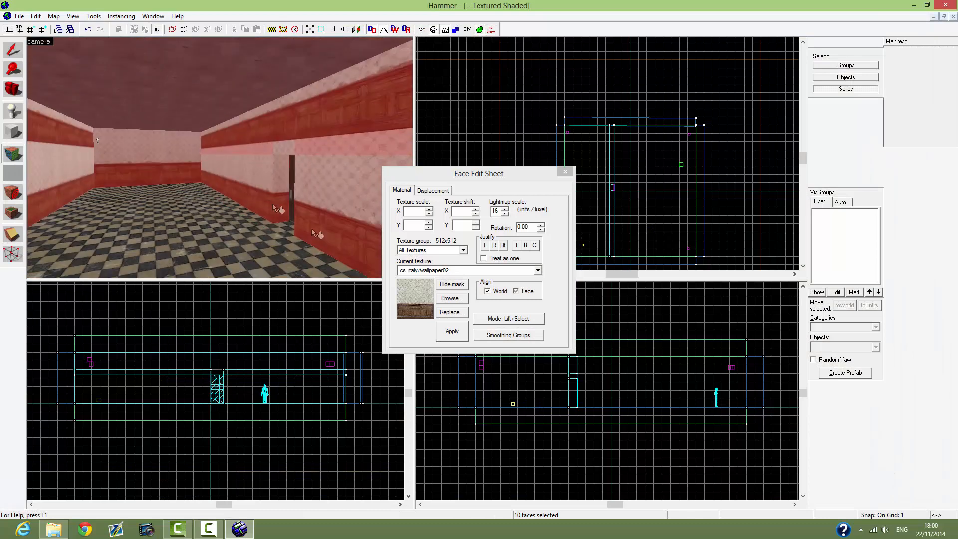
pyautogui.click(504, 245)
pyautogui.click(428, 228)
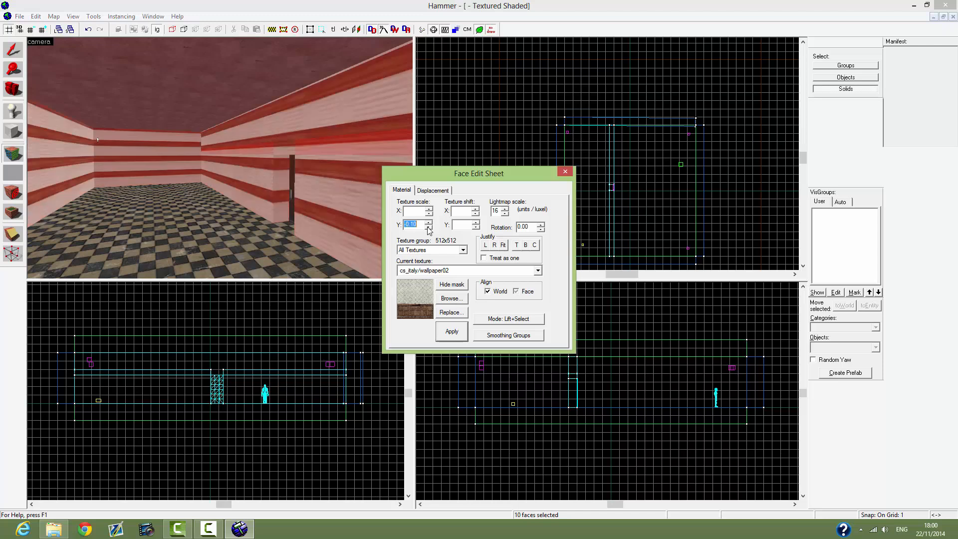
pyautogui.click(429, 228)
pyautogui.click(428, 228)
pyautogui.click(429, 228)
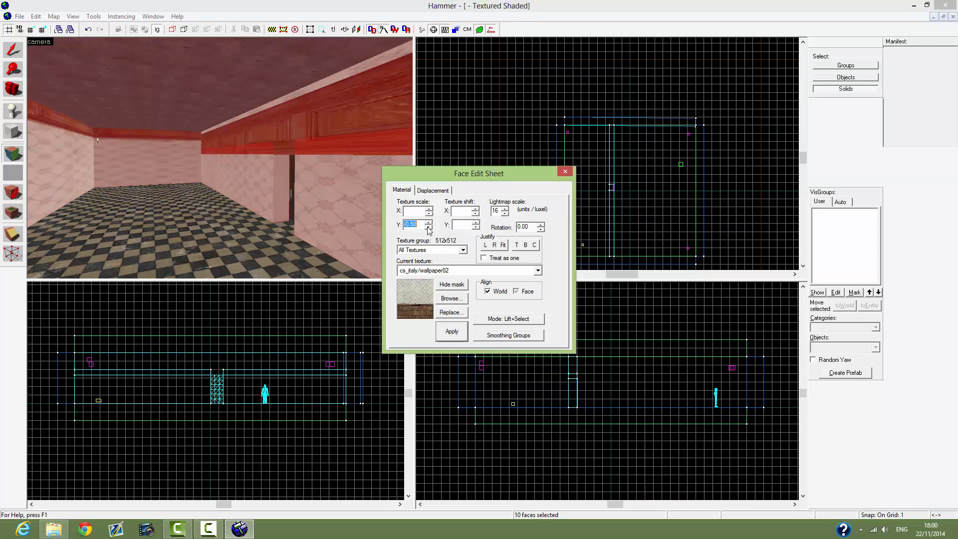
pyautogui.click(429, 228)
pyautogui.click(429, 228)
pyautogui.click(429, 228)
pyautogui.click(429, 228)
pyautogui.click(428, 228)
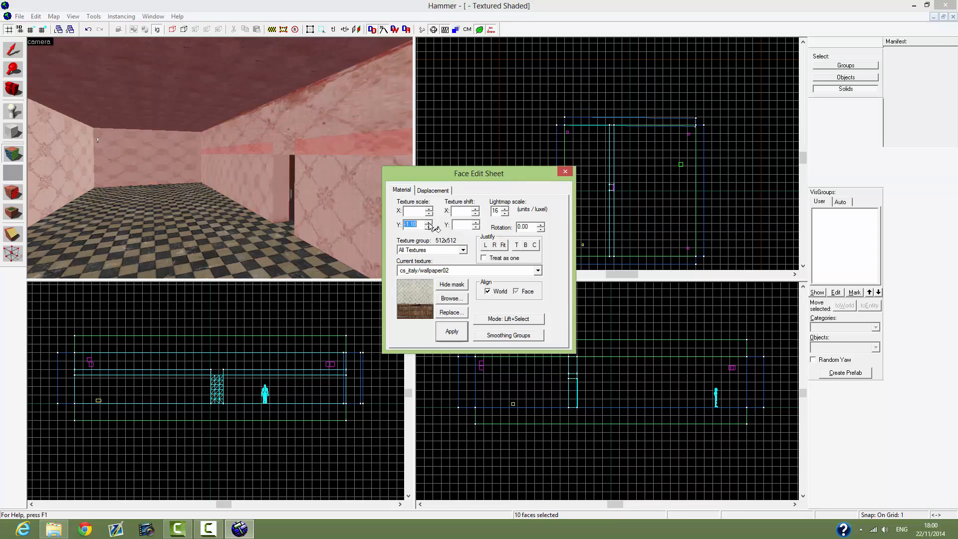
pyautogui.click(428, 228)
pyautogui.click(429, 228)
pyautogui.click(429, 228)
pyautogui.click(428, 228)
pyautogui.click(428, 228)
pyautogui.click(428, 228)
pyautogui.click(428, 228)
pyautogui.click(429, 228)
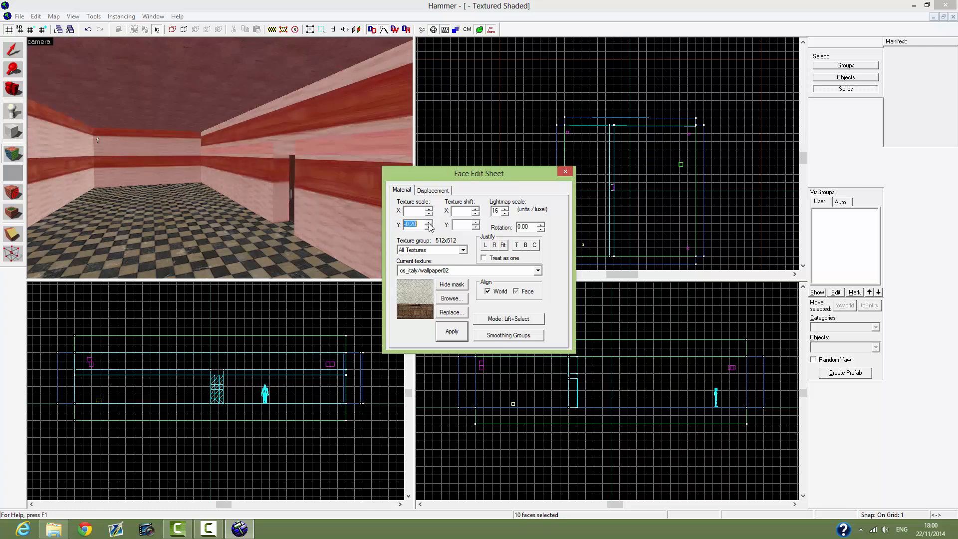
pyautogui.click(428, 228)
pyautogui.click(428, 228)
pyautogui.click(429, 228)
pyautogui.click(429, 228)
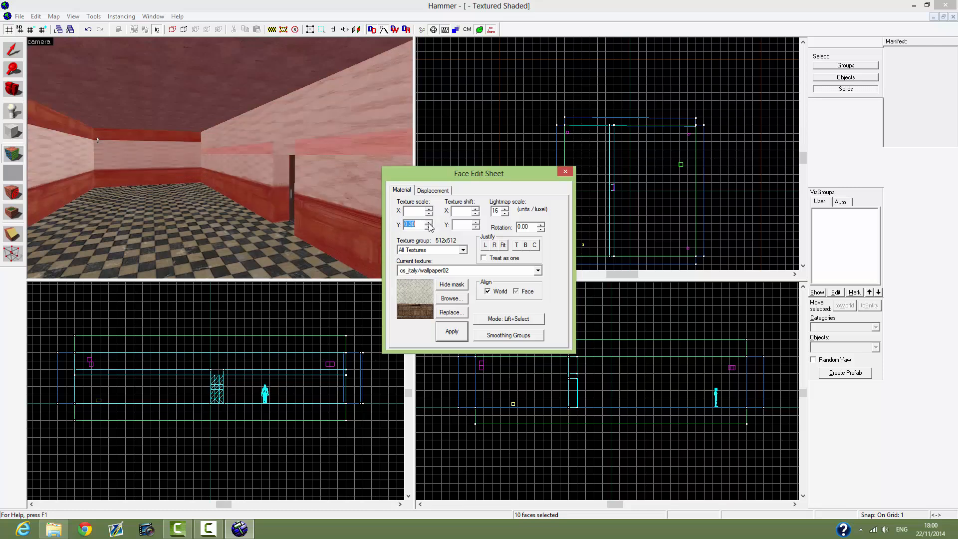
pyautogui.click(429, 223)
pyautogui.click(429, 228)
pyautogui.click(429, 223)
pyautogui.click(428, 213)
pyautogui.click(429, 213)
pyautogui.click(429, 213)
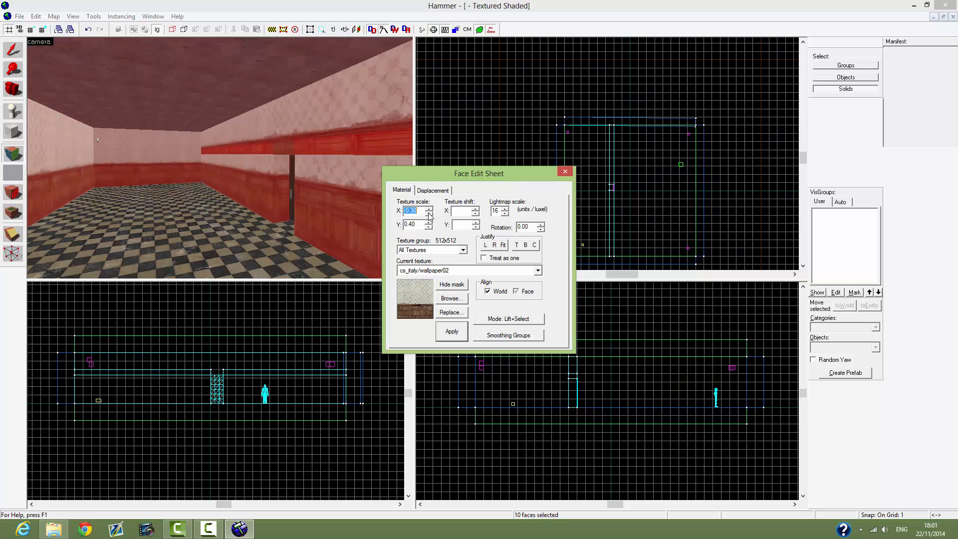
# Step: Select only the strip above the door in the second room, keep its X texture scale at -0.30 and adjust its Y scale to hide the wood trim
pyautogui.press('z')
pyautogui.press('a')
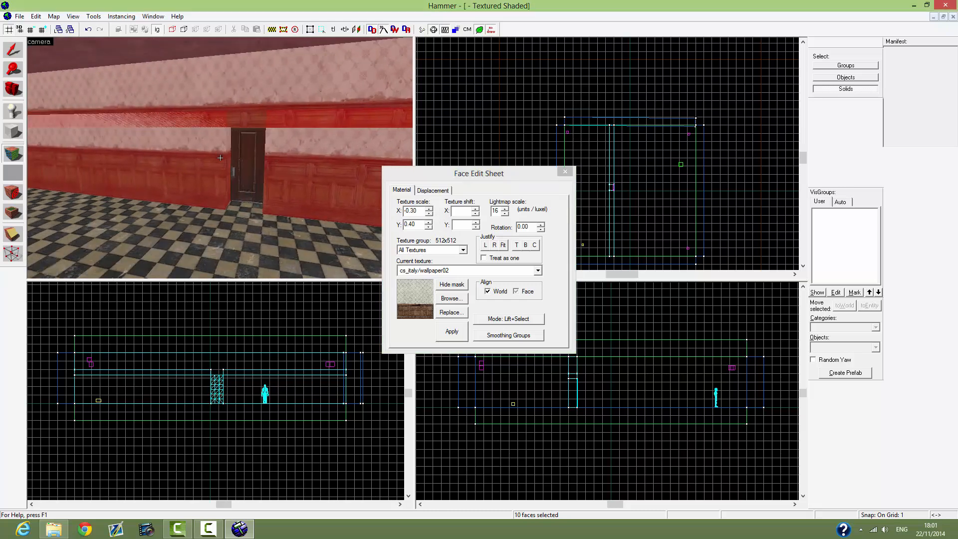
pyautogui.press('z')
pyautogui.click(214, 134)
pyautogui.press('Left')
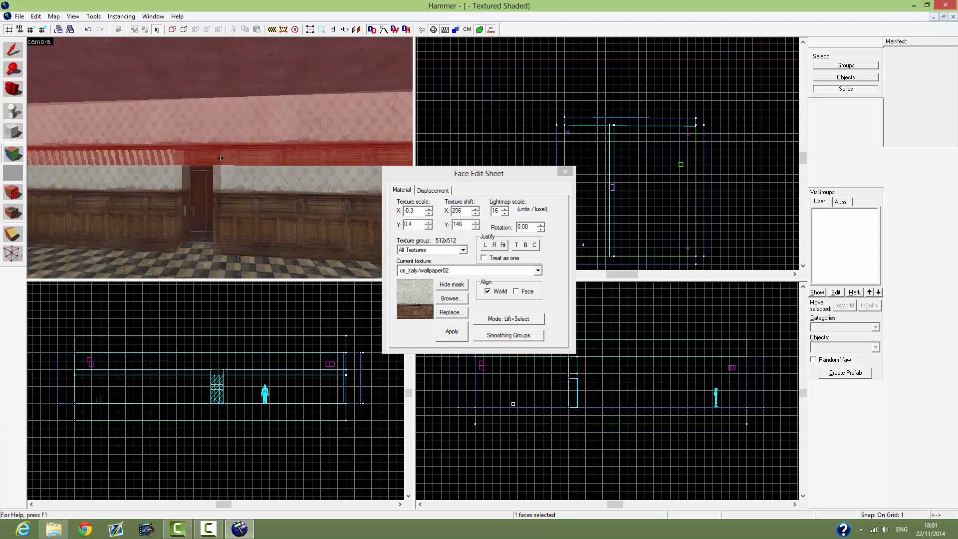
pyautogui.click(432, 217)
pyautogui.click(429, 209)
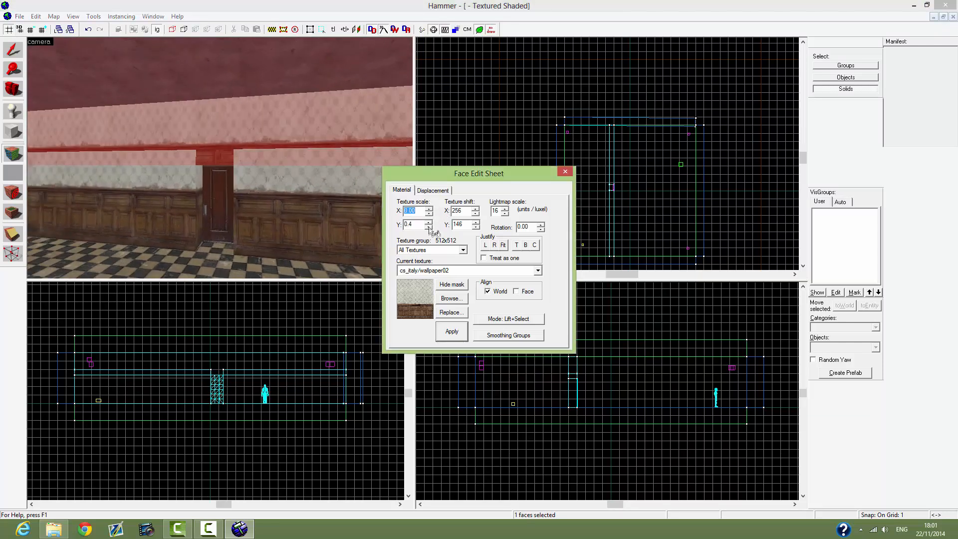
pyautogui.click(428, 213)
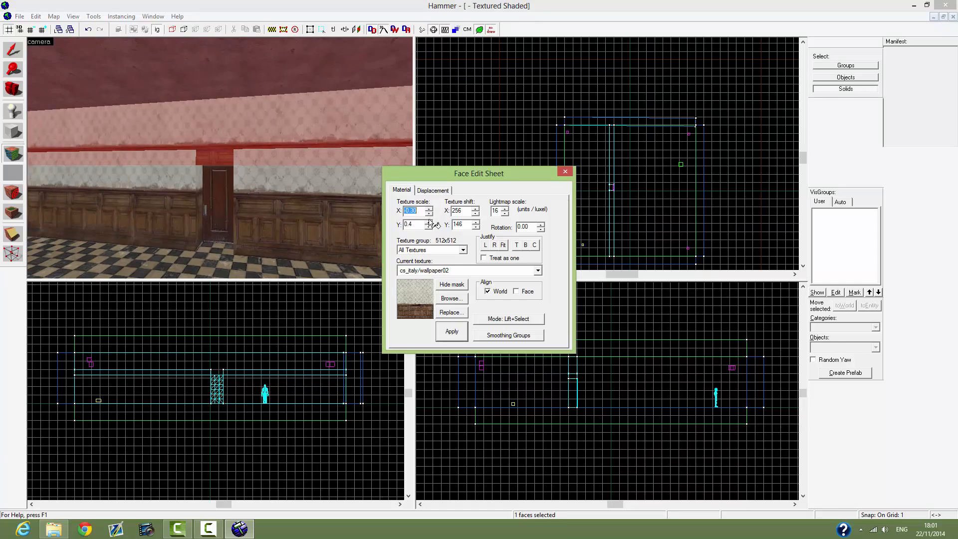
pyautogui.click(429, 222)
# Step: Select the strip above the door in the first room and set its Y texture scale to 0.30 to remove the extra wood trim
pyautogui.press('z')
pyautogui.press('w')
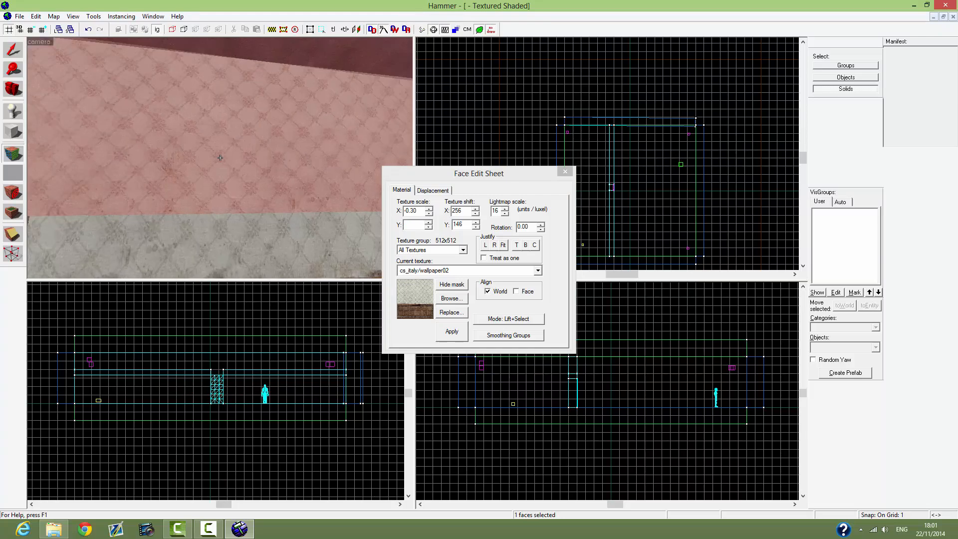
pyautogui.press('w')
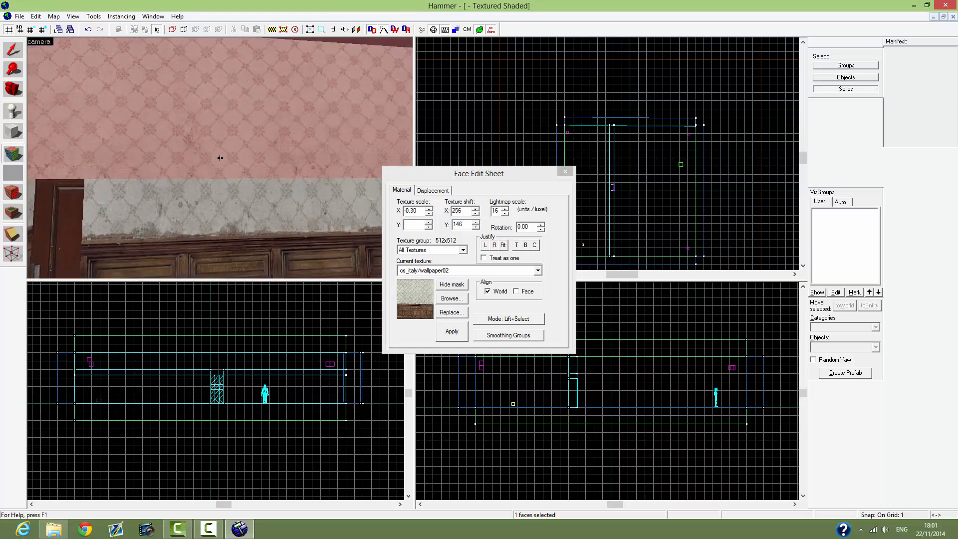
pyautogui.press('w')
pyautogui.press('w')
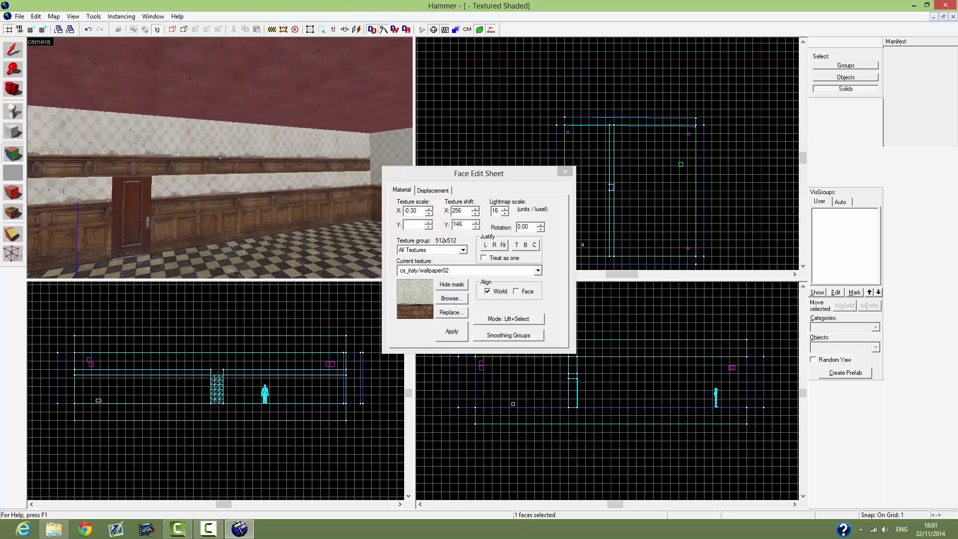
pyautogui.click(220, 158)
pyautogui.click(428, 227)
# Step: Select the room's ceiling face and try the de_dust/residbwall02 texture on it
pyautogui.press('w')
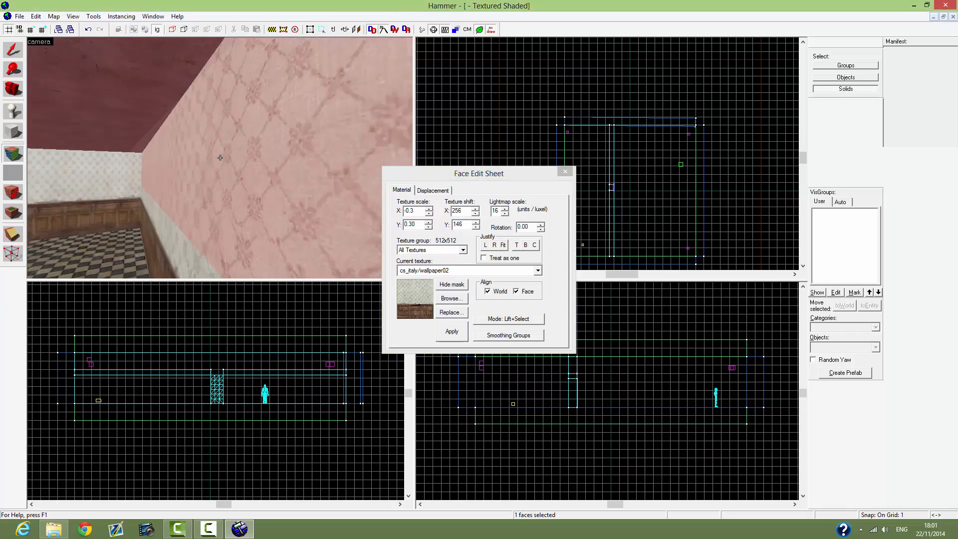
pyautogui.press('s')
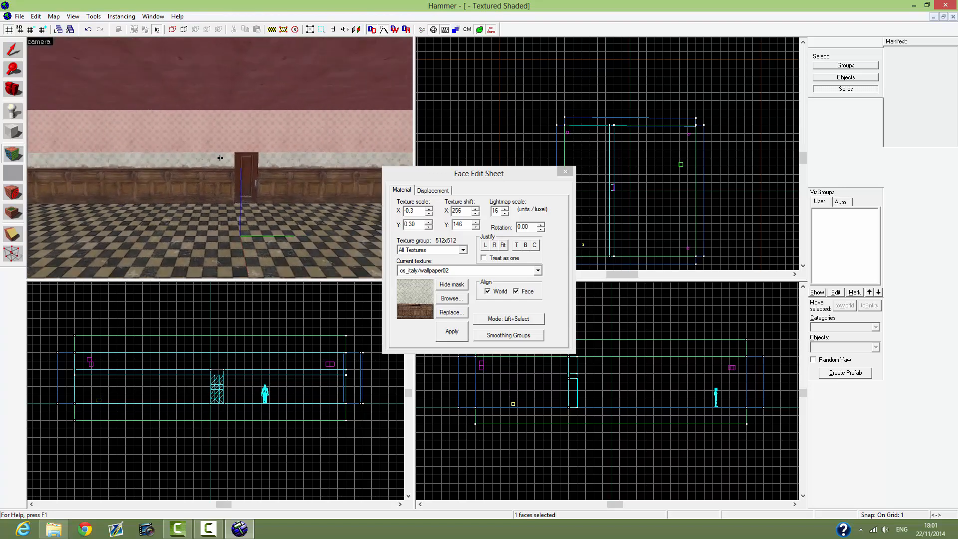
pyautogui.press('w')
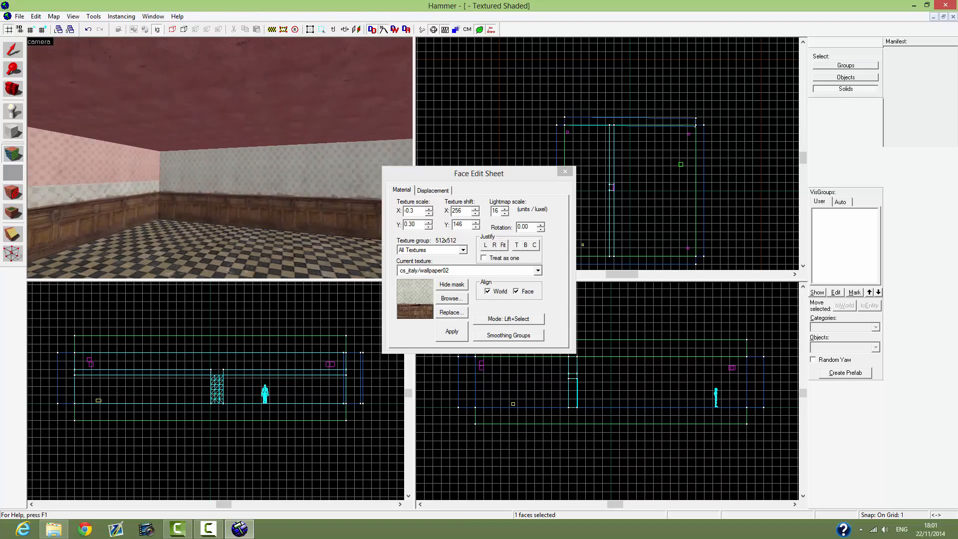
pyautogui.click(321, 120)
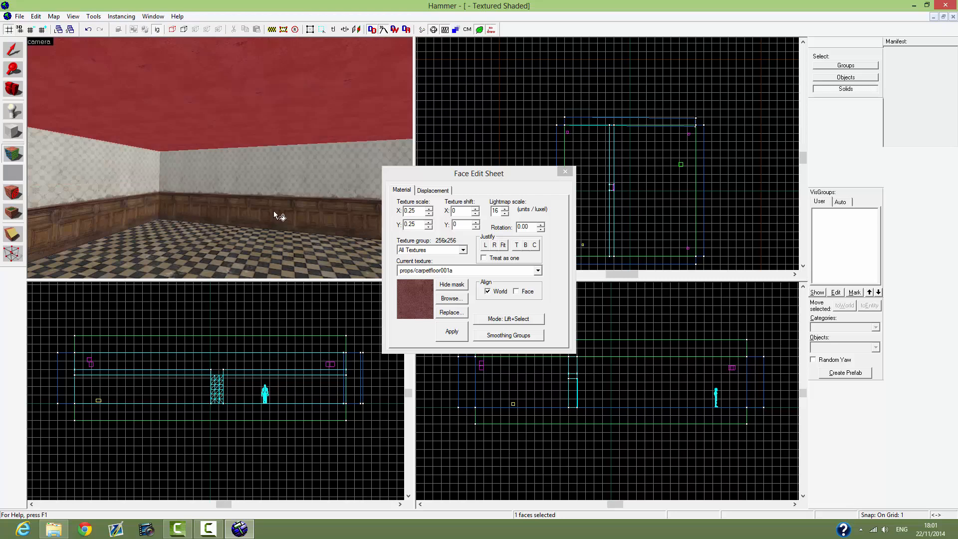
pyautogui.click(458, 298)
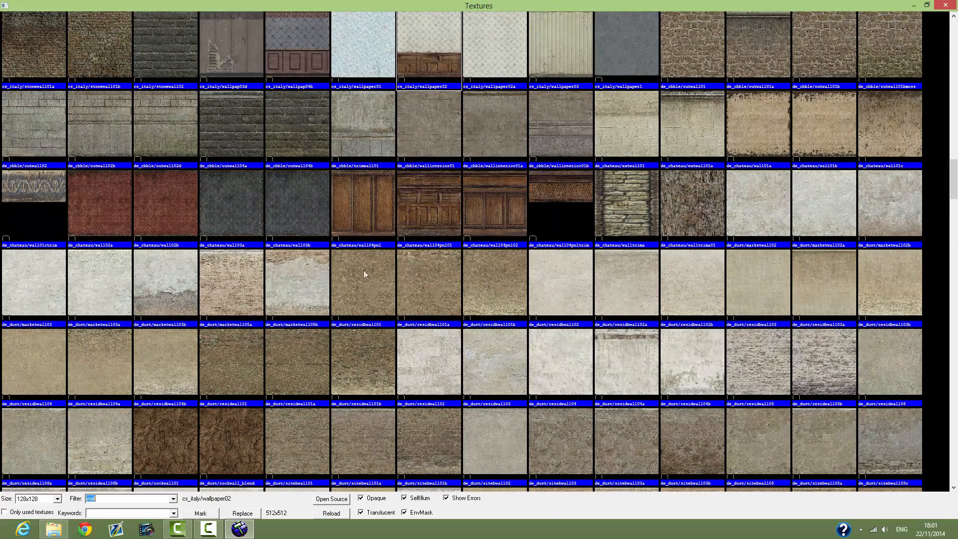
pyautogui.doubleClick(555, 295)
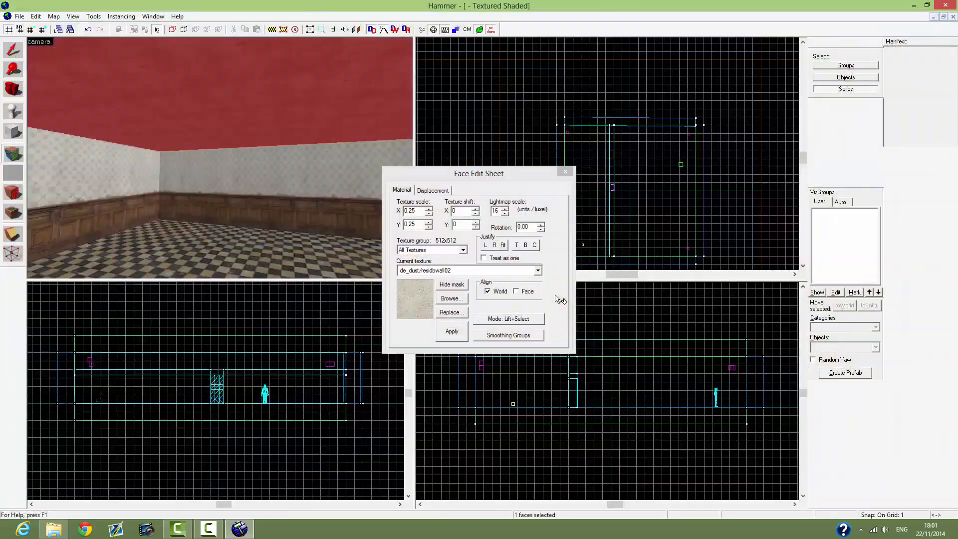
pyautogui.click(455, 334)
# Step: Filter the textures for plaster and apply cs_havana/tunnelplaster02 to the selected ceiling face
pyautogui.click(452, 298)
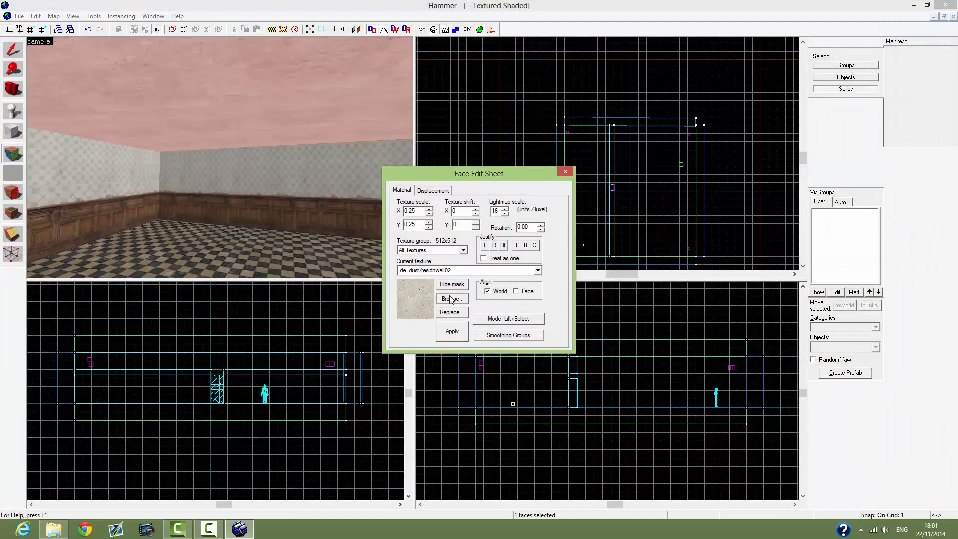
pyautogui.write('roof')
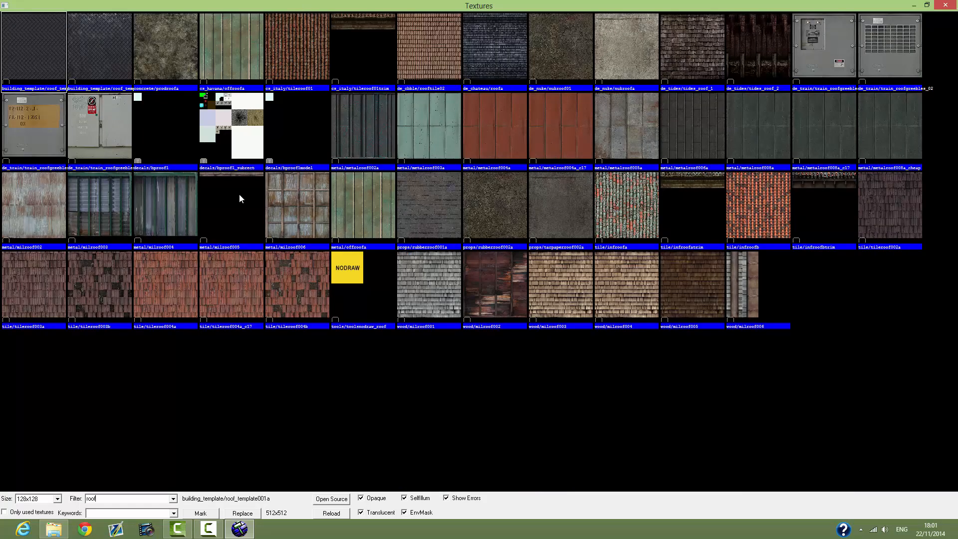
pyautogui.press('BackSpace')
pyautogui.press('BackSpace')
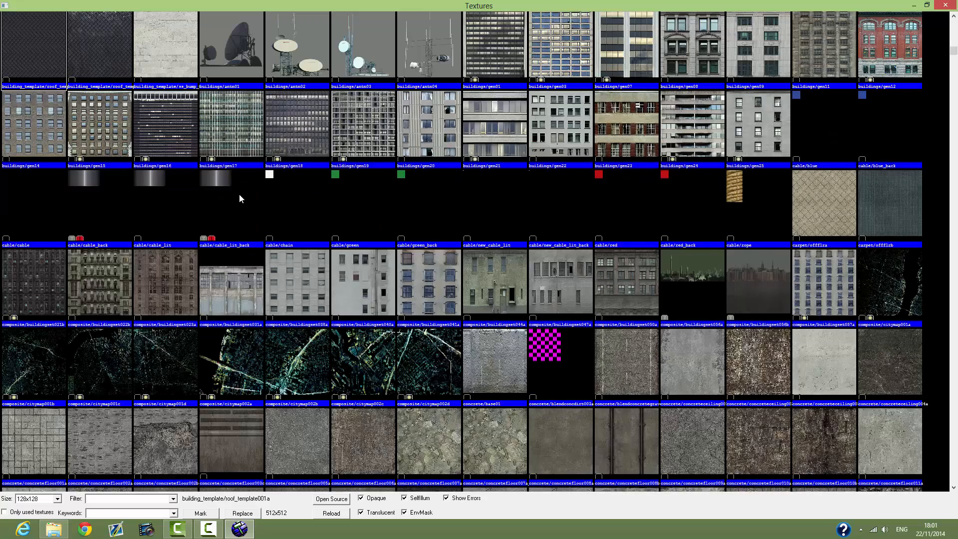
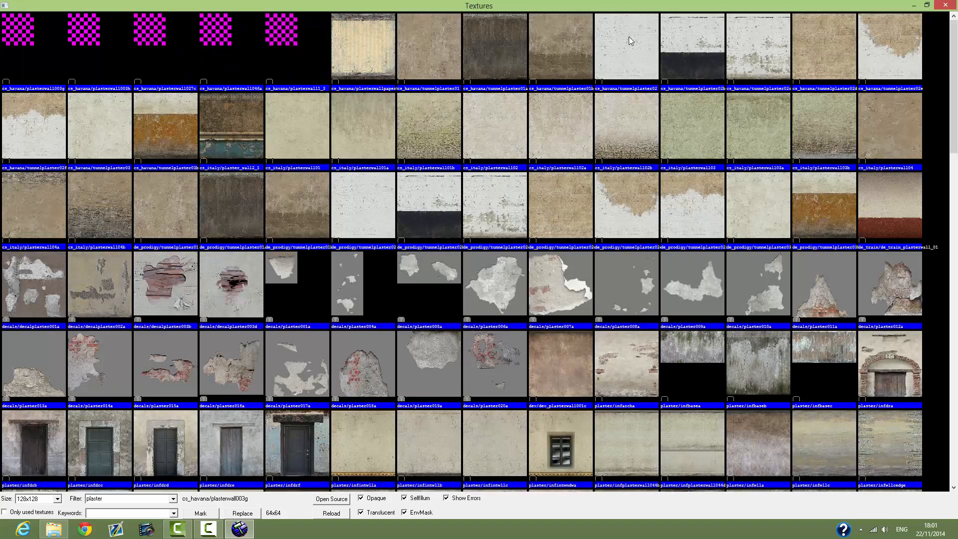
pyautogui.doubleClick(629, 36)
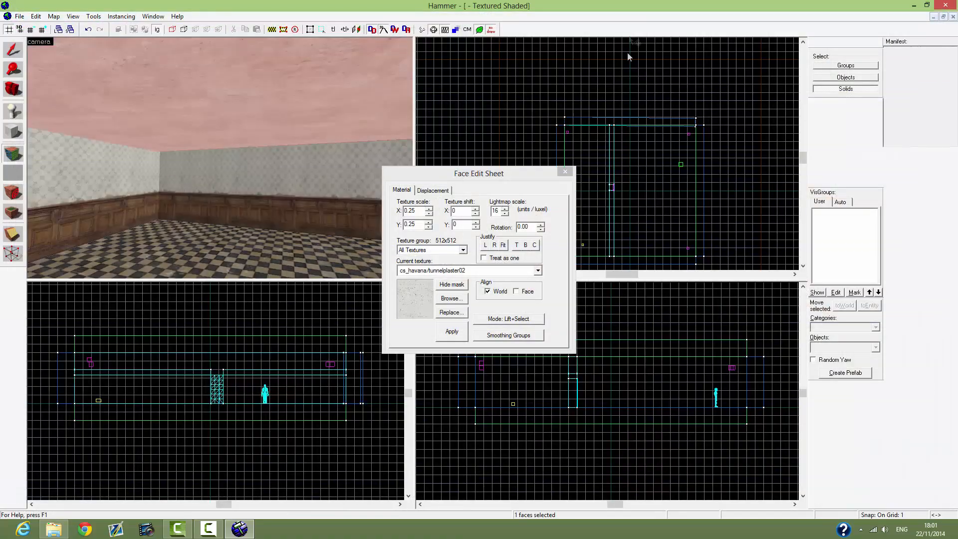
pyautogui.click(454, 332)
# Step: Examine the plastered ceiling together with the walls, floor and props from inside the room
pyautogui.press('w')
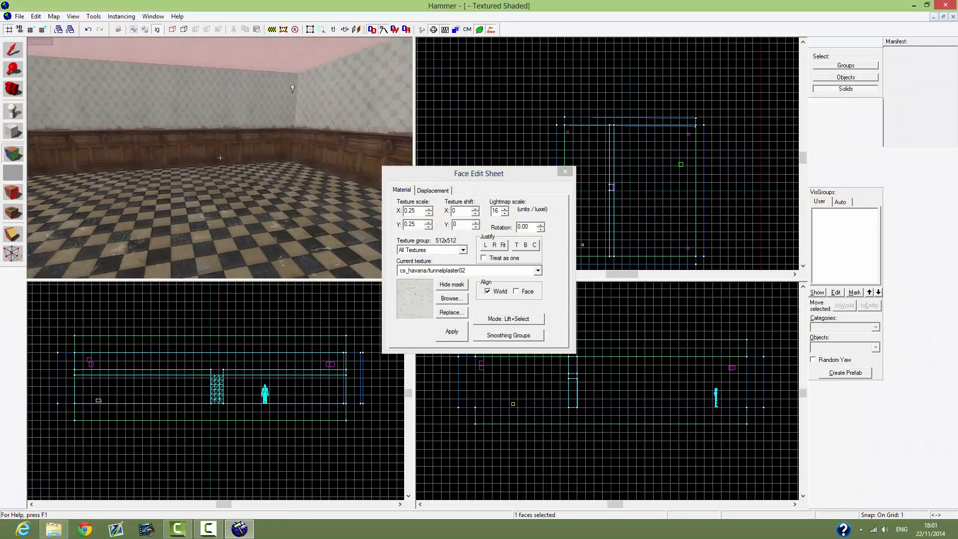
pyautogui.press('w')
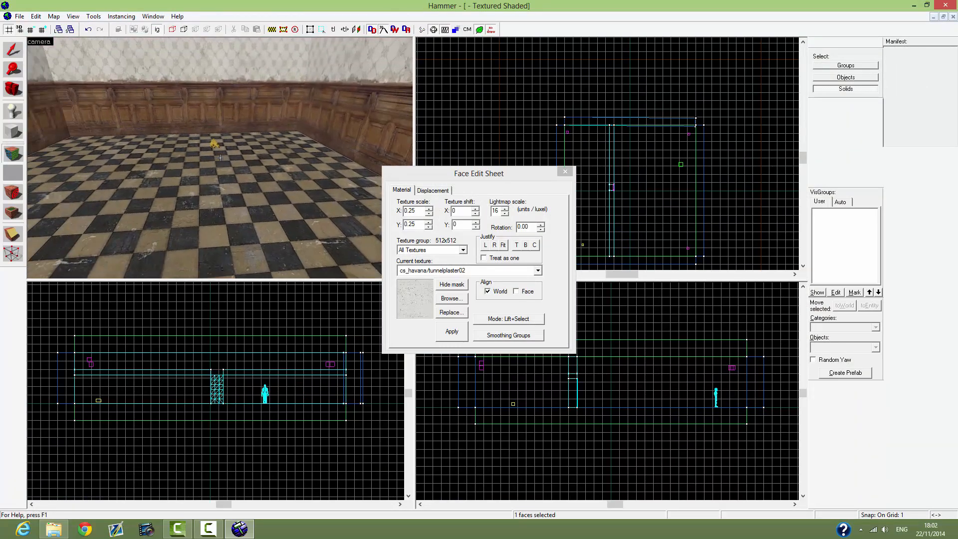
pyautogui.press('w')
pyautogui.press('s')
pyautogui.press('w')
pyautogui.press('s')
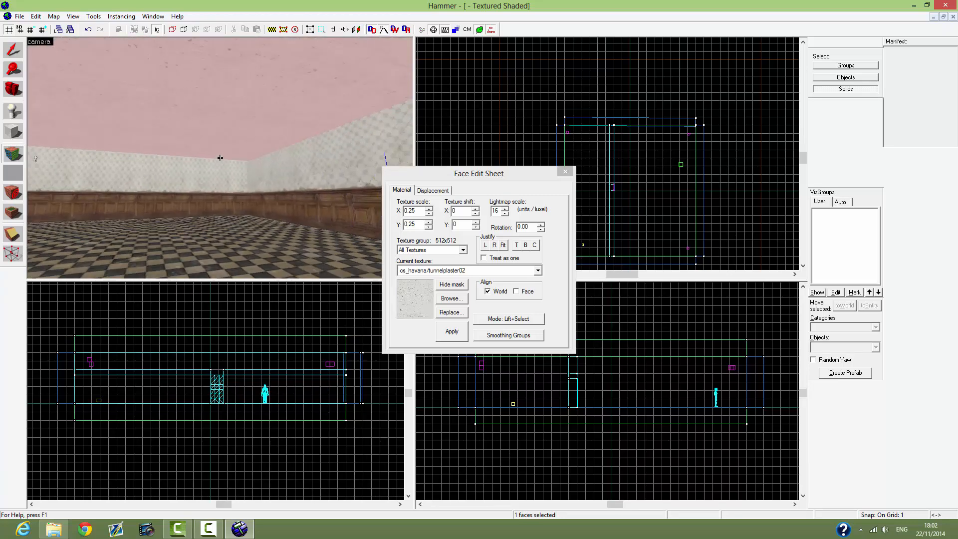
pyautogui.press('w')
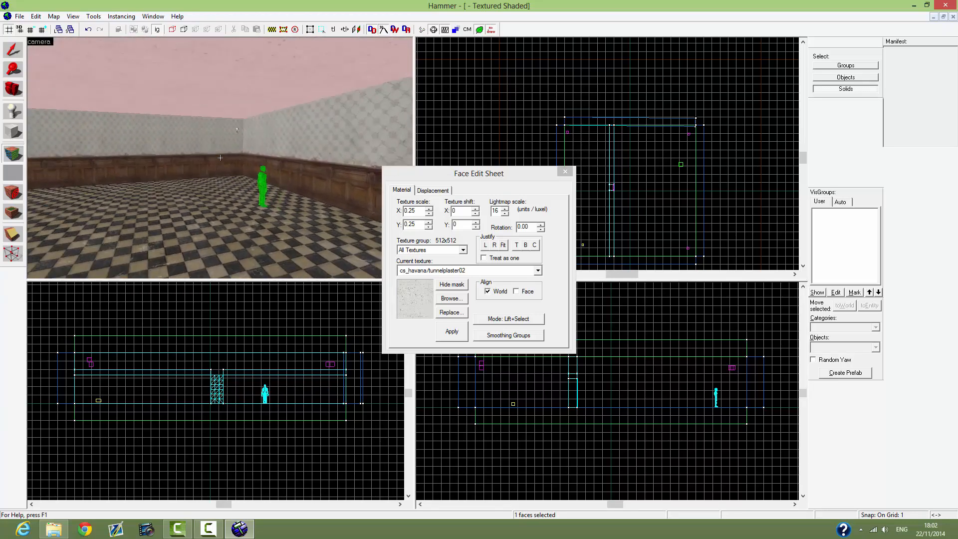
pyautogui.press('z')
# Step: Select the player start, turn it to face into the room and move it into the nearby room corner
pyautogui.click(18, 49)
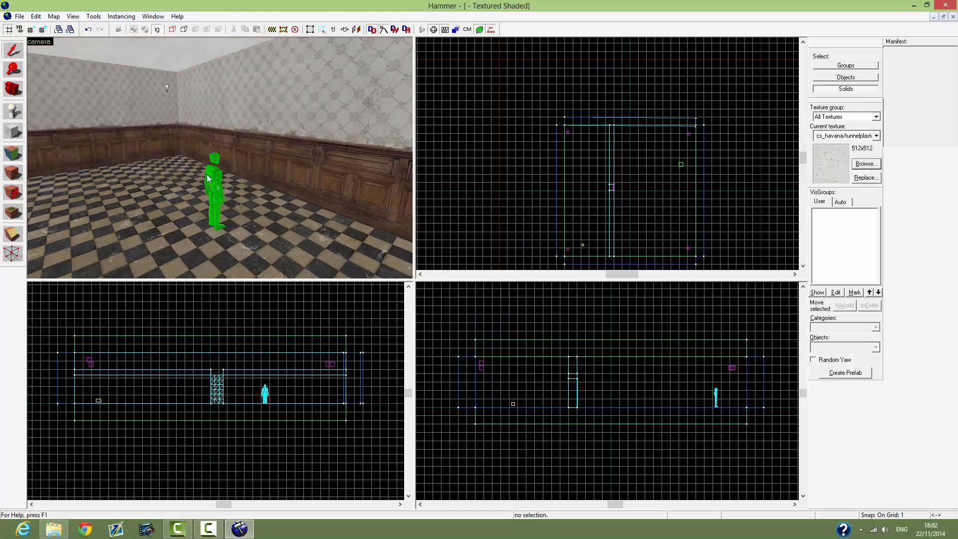
pyautogui.click(218, 188)
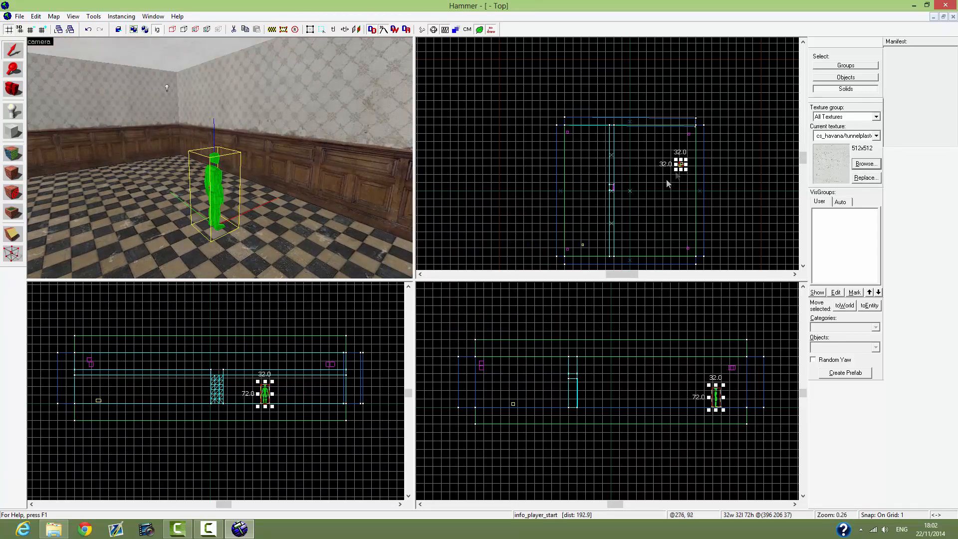
pyautogui.moveTo(676, 171); pyautogui.dragTo(668, 129)
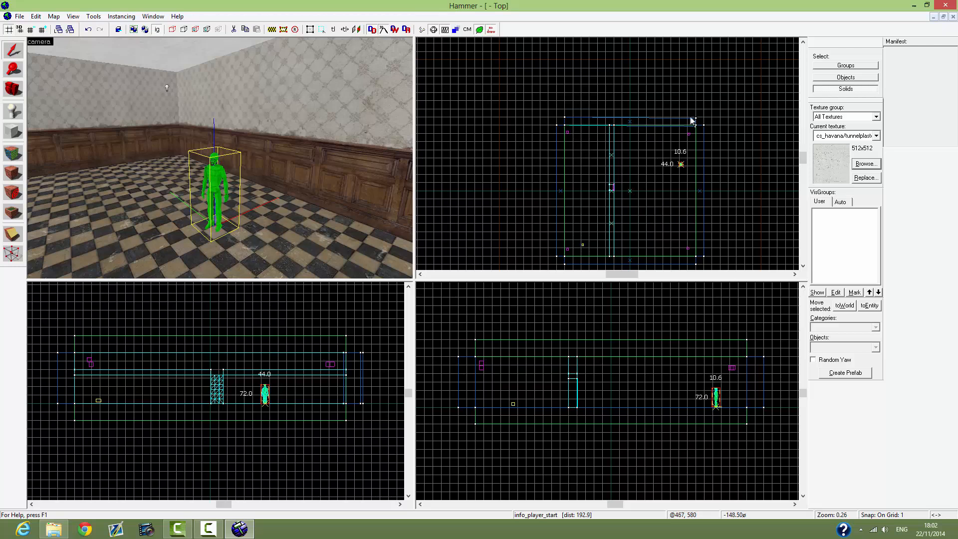
pyautogui.moveTo(678, 119); pyautogui.dragTo(690, 138)
pyautogui.scroll(1, 182, 151)
# Step: Check the player start's feet against the floor and raise it by 1 unit in the front view
pyautogui.press('z')
pyautogui.press('w')
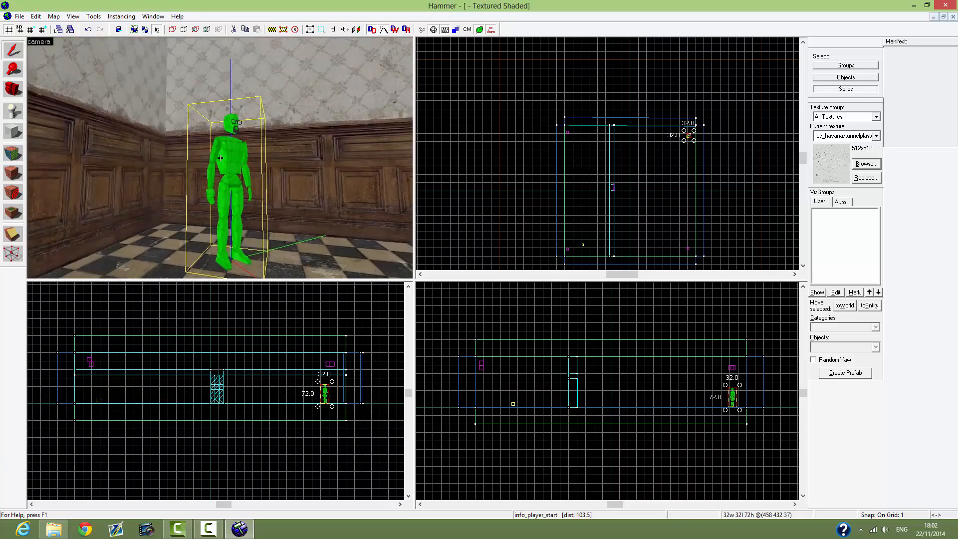
pyautogui.press('w')
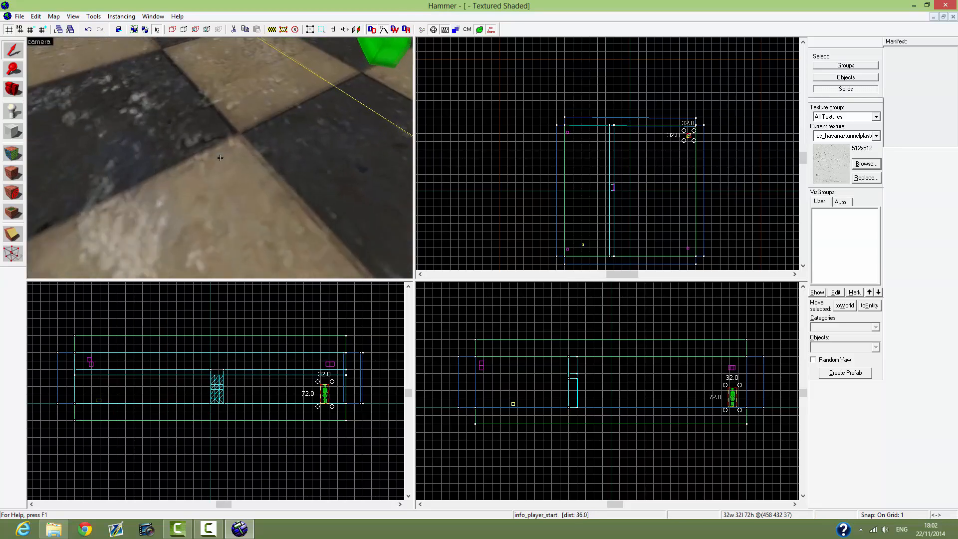
pyautogui.press('s')
pyautogui.press('s')
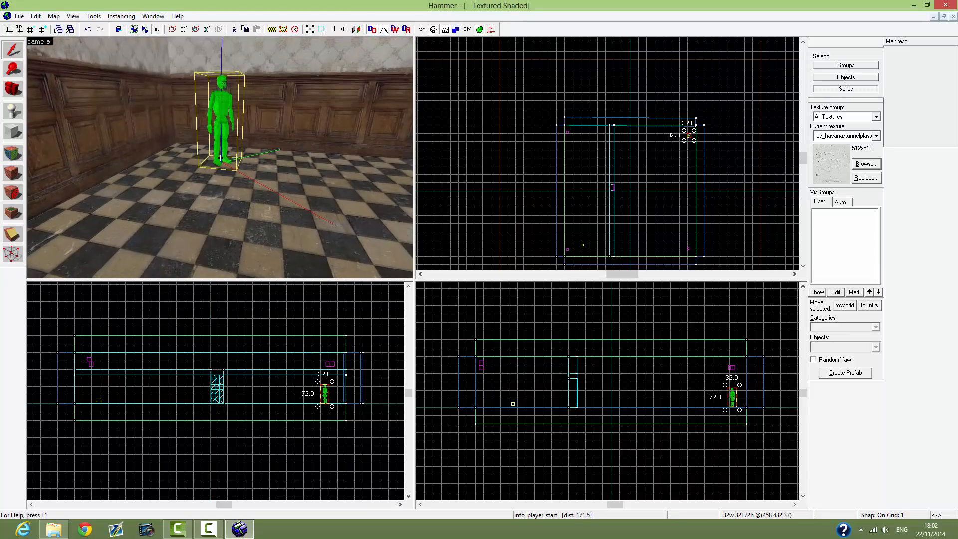
pyautogui.press('z')
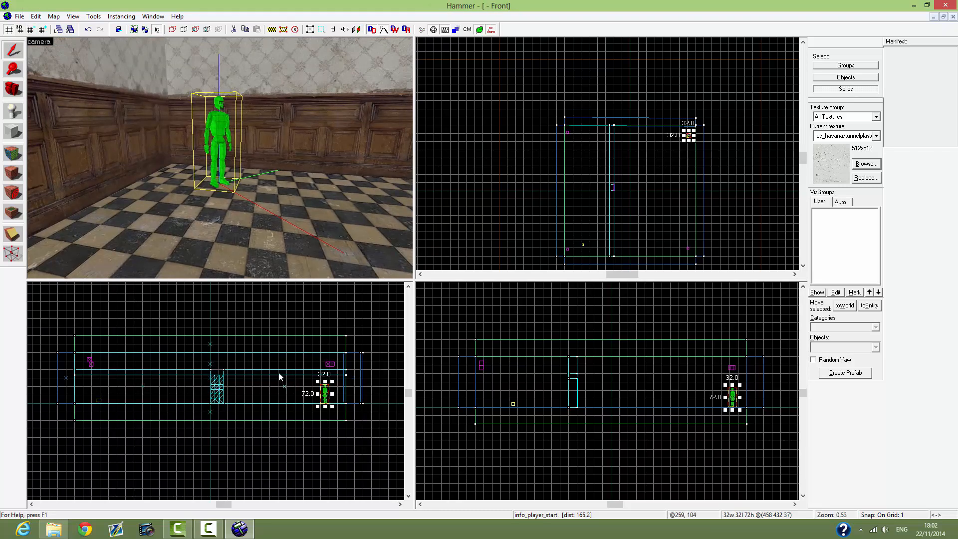
pyautogui.scroll(5, 311, 418)
pyautogui.scroll(7, 274, 424)
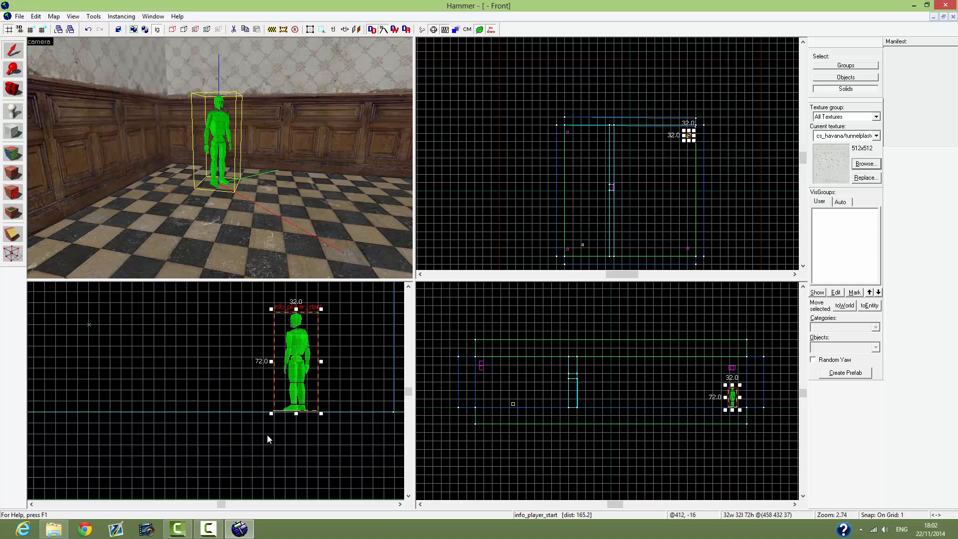
pyautogui.scroll(6, 277, 422)
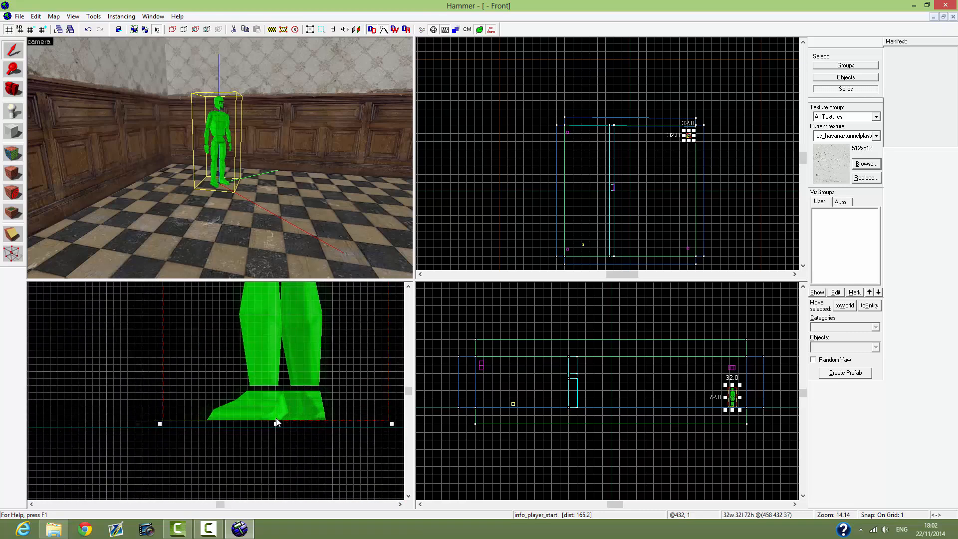
pyautogui.moveTo(277, 397); pyautogui.dragTo(280, 391)
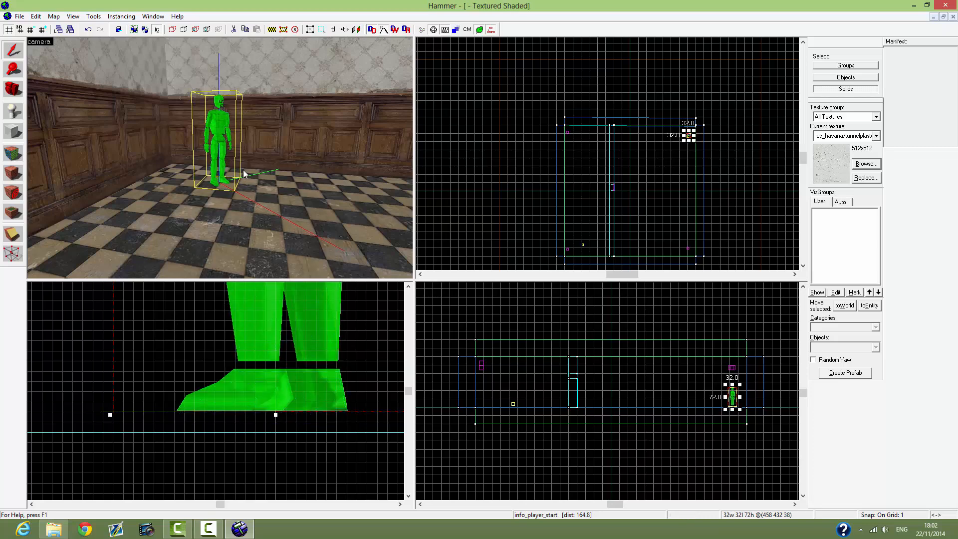
# Step: Inspect the clearance between the player start's feet and the floor up close
pyautogui.press('z')
pyautogui.press('w')
pyautogui.press('w')
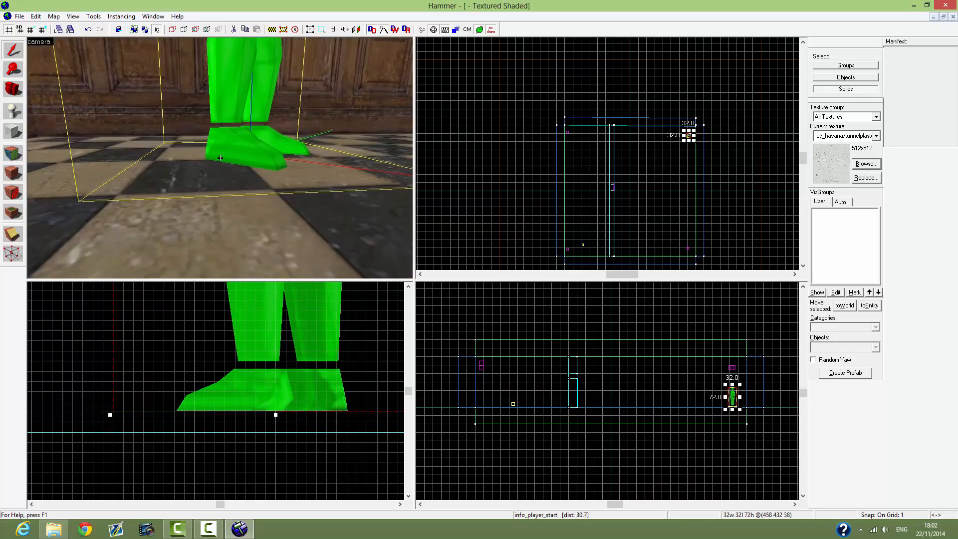
pyautogui.press('s')
pyautogui.press('w')
pyautogui.press('s')
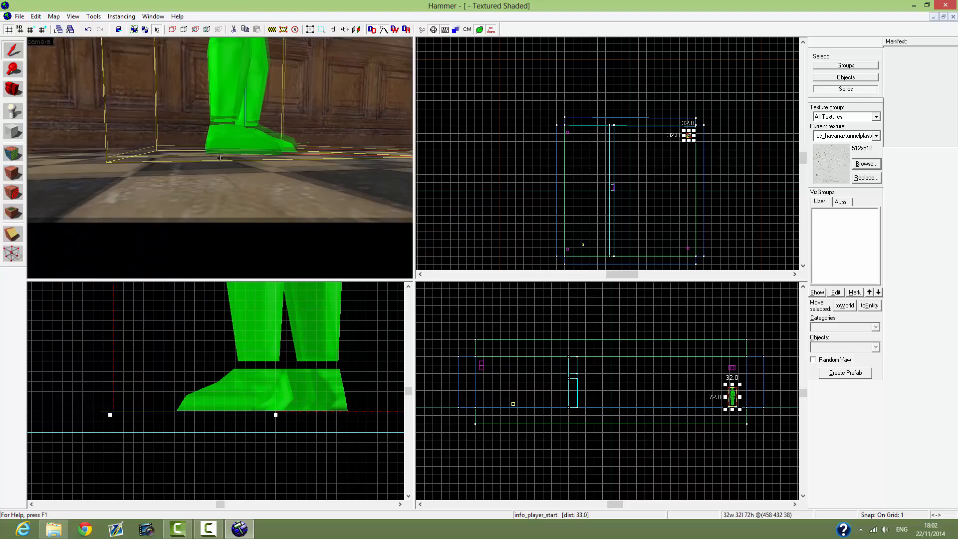
pyautogui.press('w')
# Step: Examine the ceiling, walls and door in both rooms and the outside of the map shell
pyautogui.press('s')
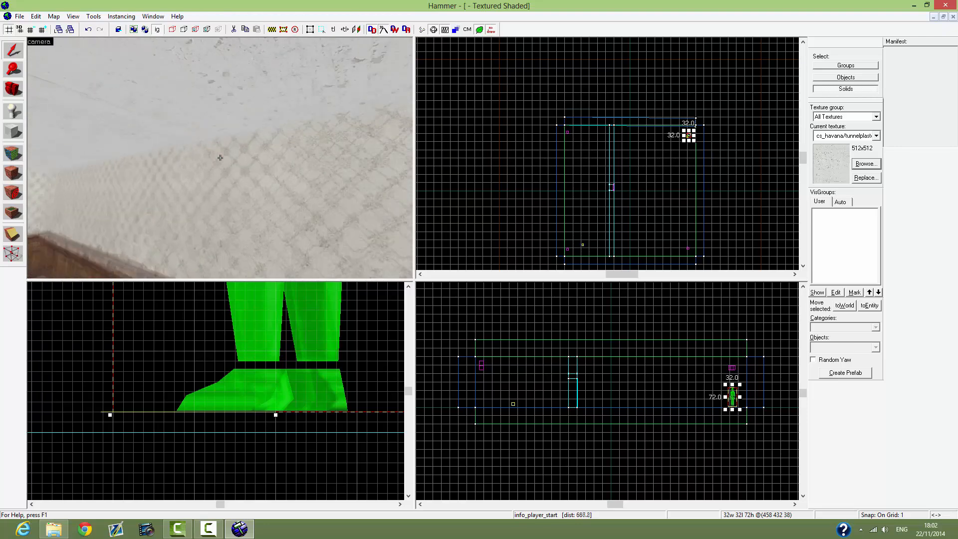
pyautogui.press('s')
pyautogui.press('w')
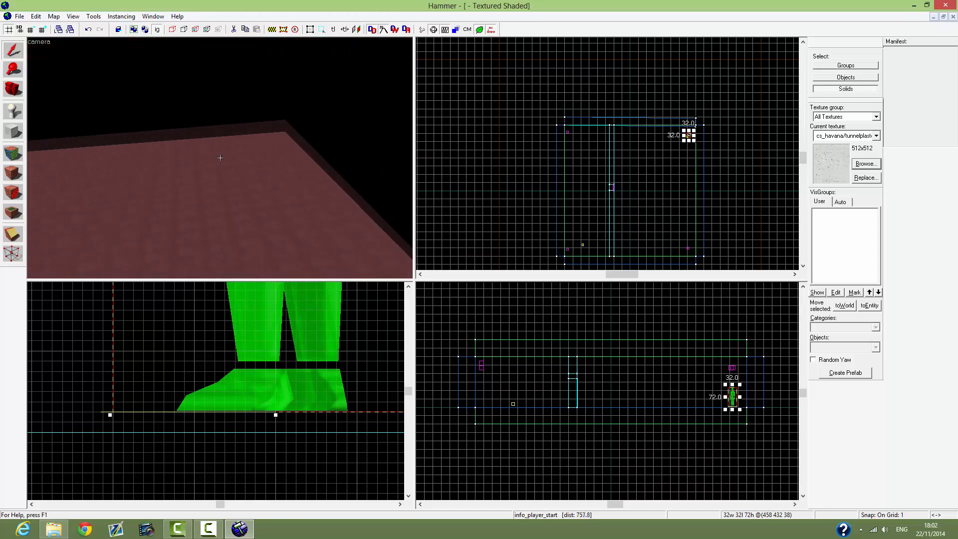
pyautogui.press('w')
pyautogui.press('w')
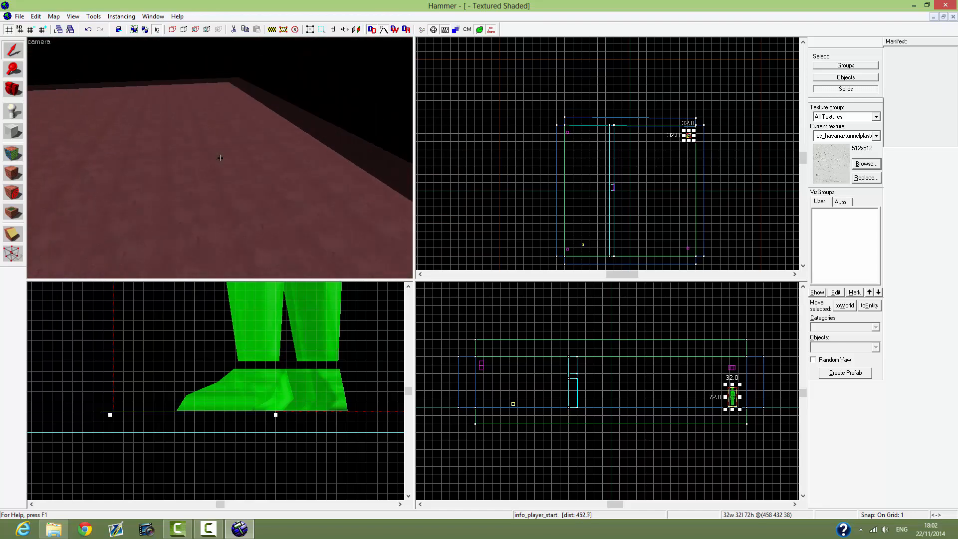
pyautogui.press('w')
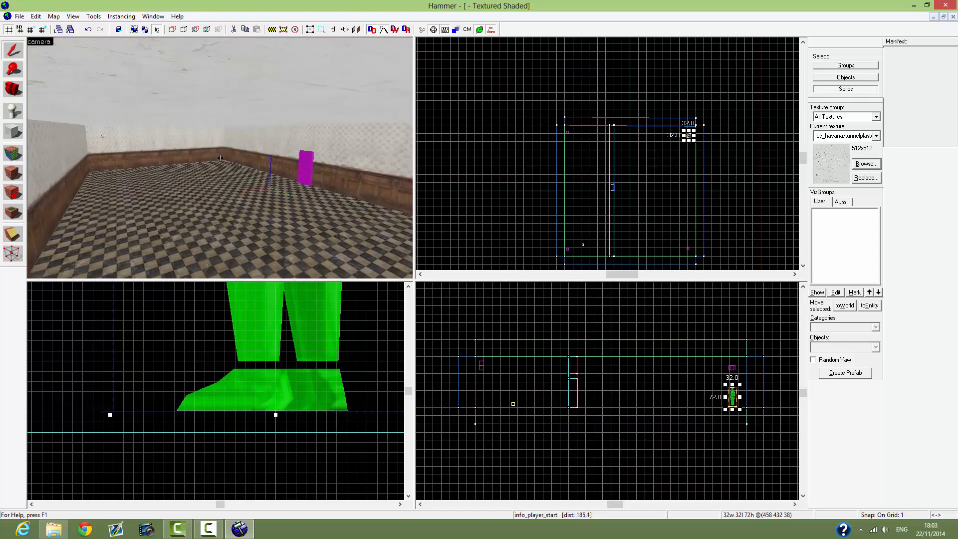
pyautogui.press('Left')
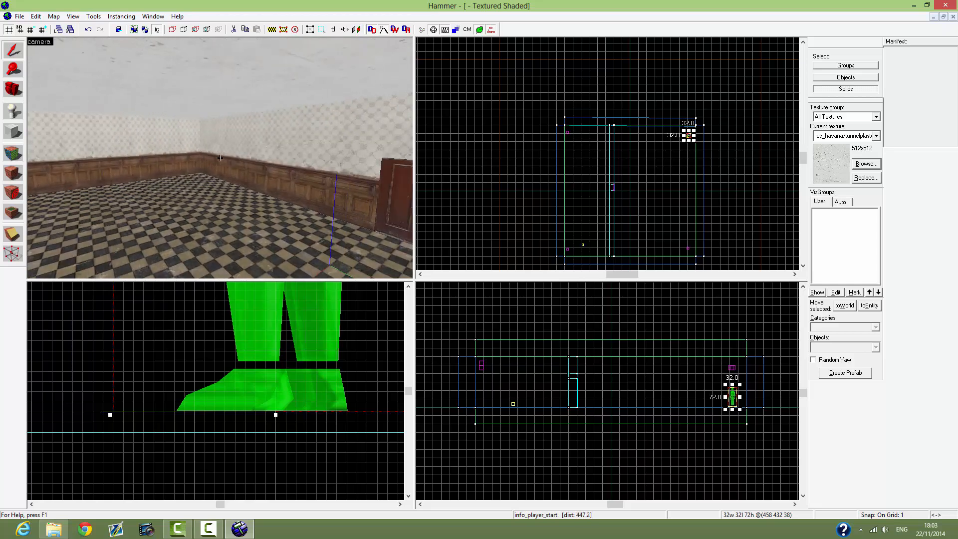
pyautogui.press('s')
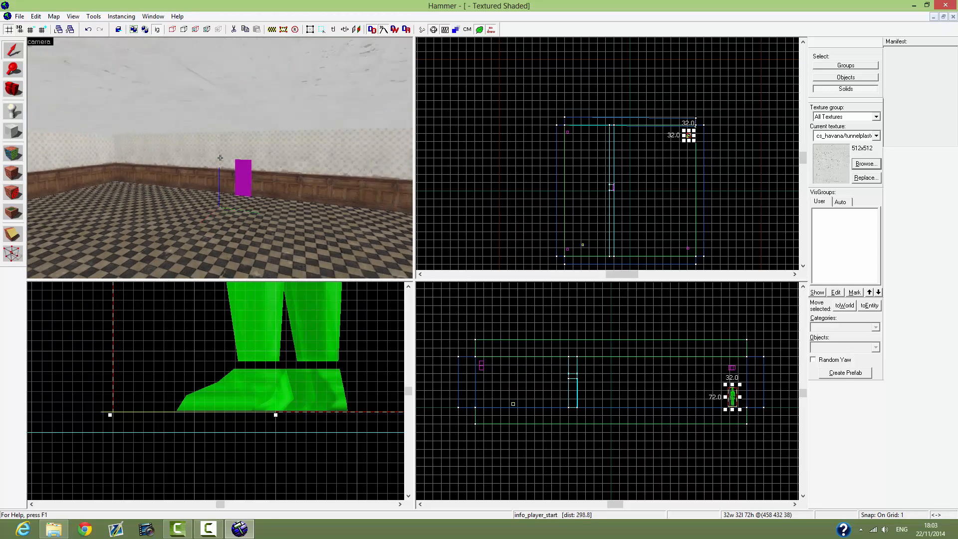
pyautogui.press('d')
pyautogui.press('z')
# Step: Create a block that encloses the whole map, 1417 wide, 1401 long and 575 high
pyautogui.press('Escape')
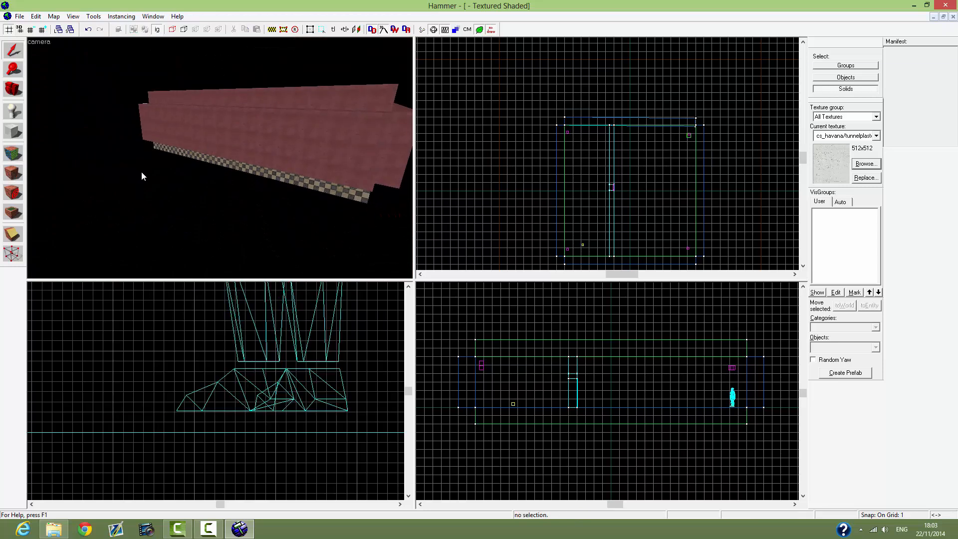
pyautogui.click(14, 132)
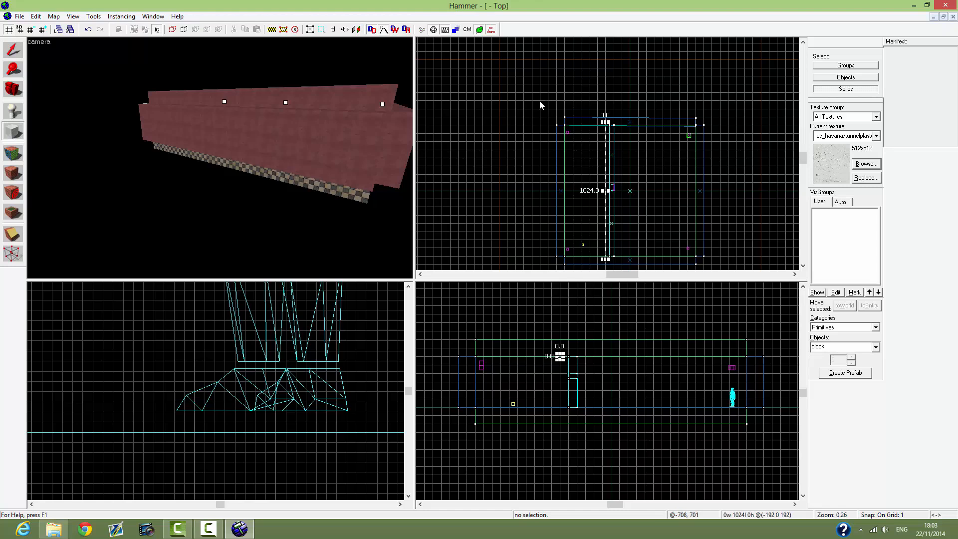
pyautogui.moveTo(540, 101); pyautogui.dragTo(672, 229)
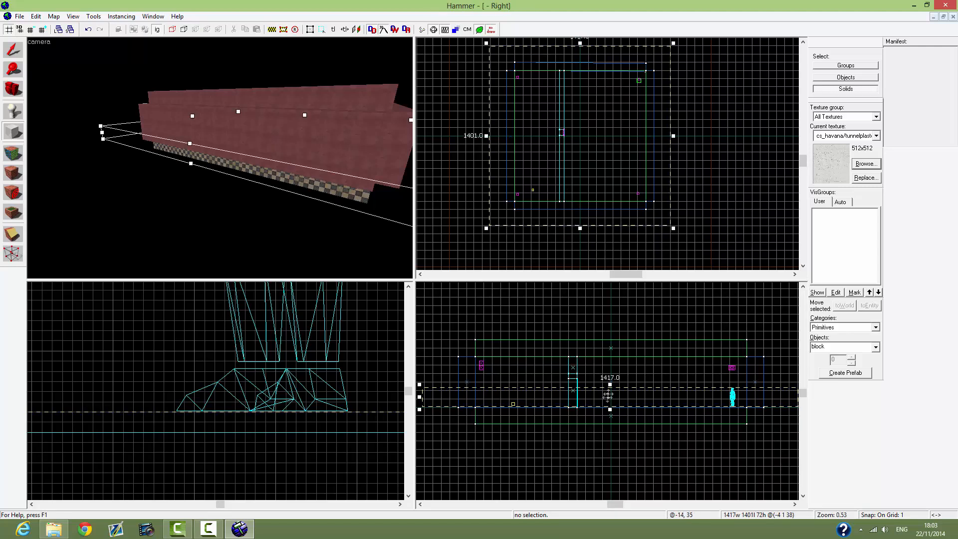
pyautogui.moveTo(610, 385); pyautogui.dragTo(610, 304)
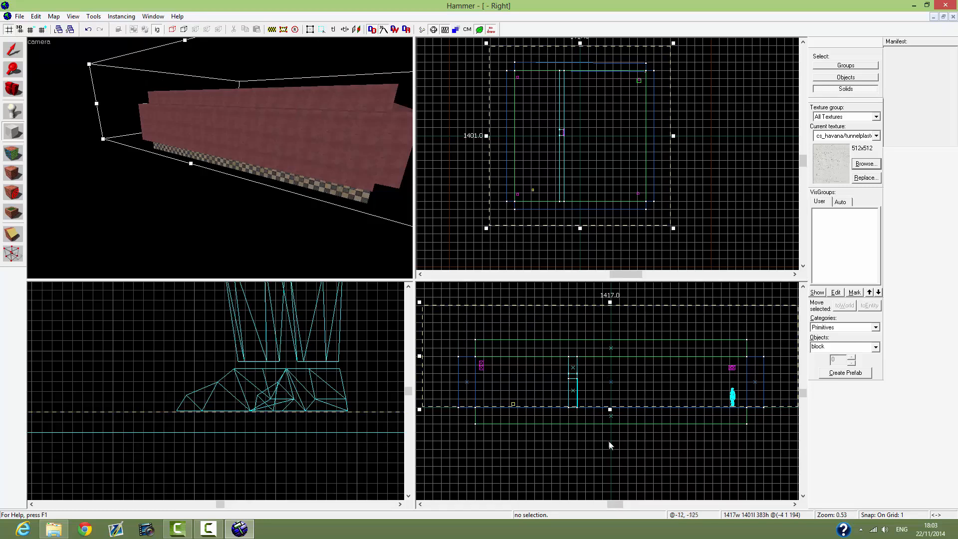
pyautogui.moveTo(610, 409); pyautogui.dragTo(610, 461)
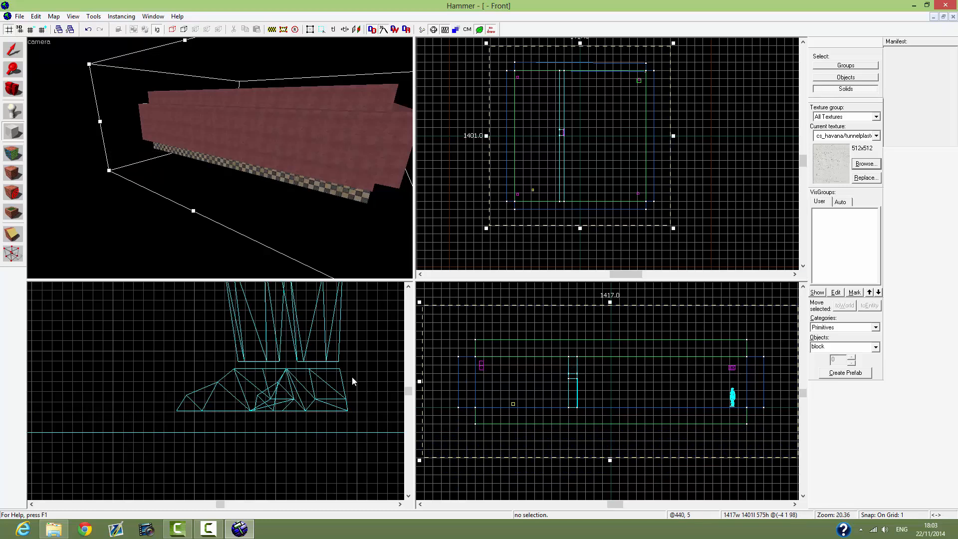
pyautogui.moveTo(331, 328); pyautogui.dragTo(278, 260, button='middle')
pyautogui.press('z')
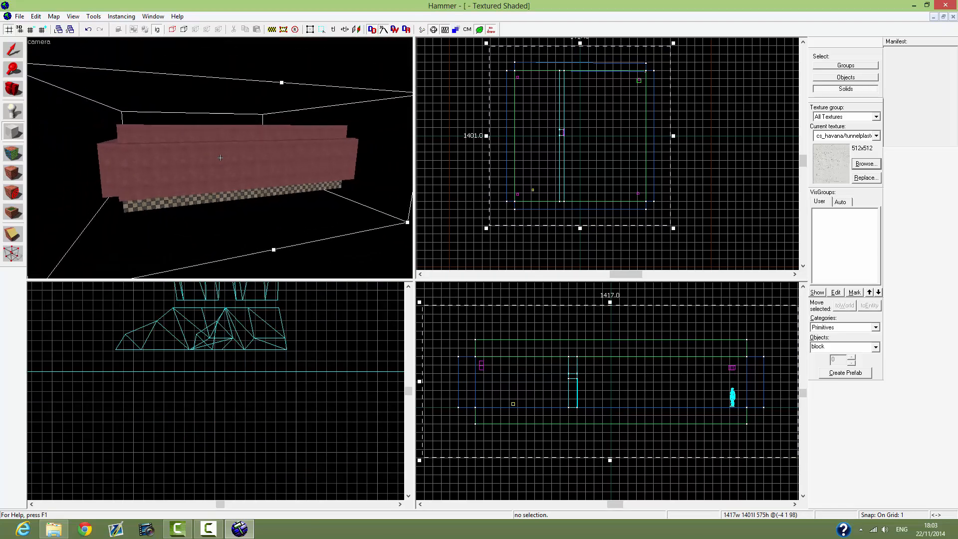
pyautogui.press('Return')
pyautogui.press('z')
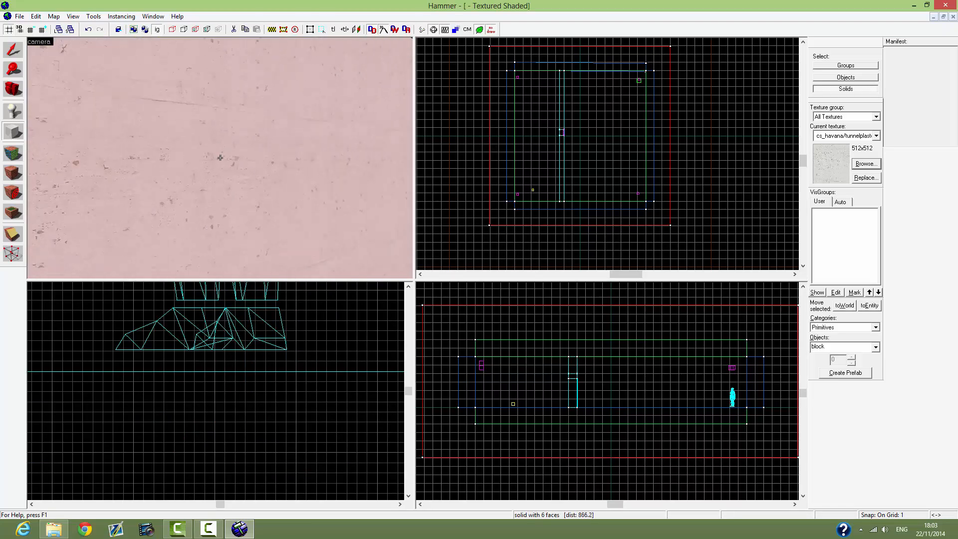
# Step: Hollow the enclosing block outward with a wall thickness of -16
pyautogui.press('w')
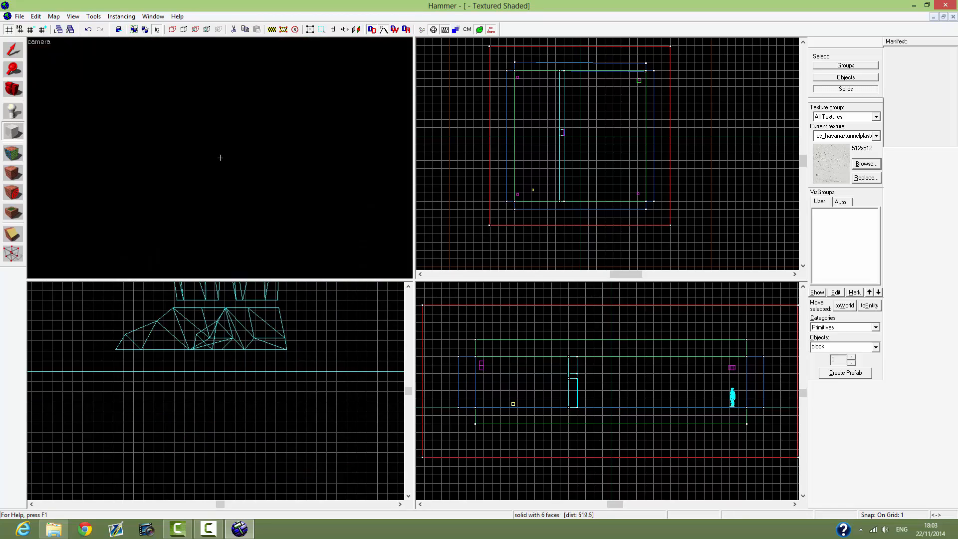
pyautogui.press('s')
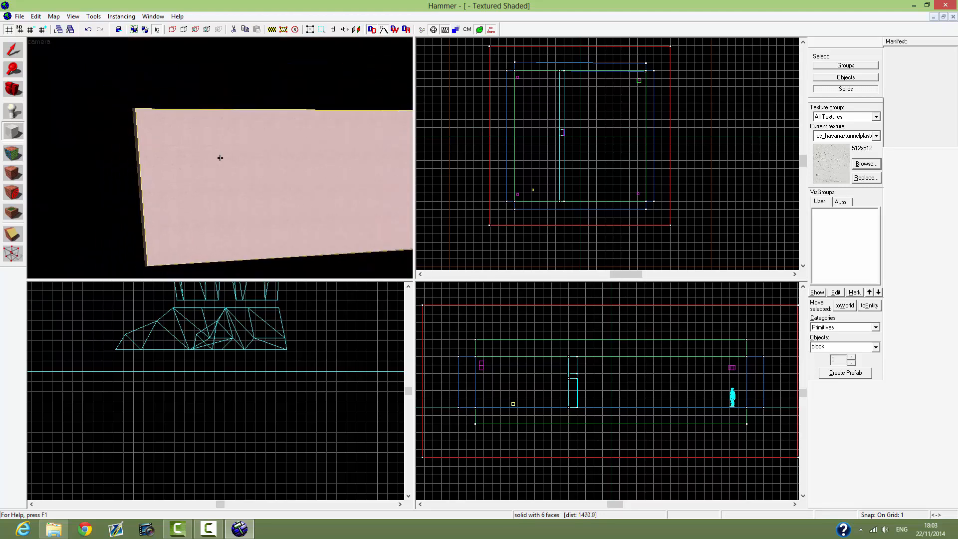
pyautogui.press('d')
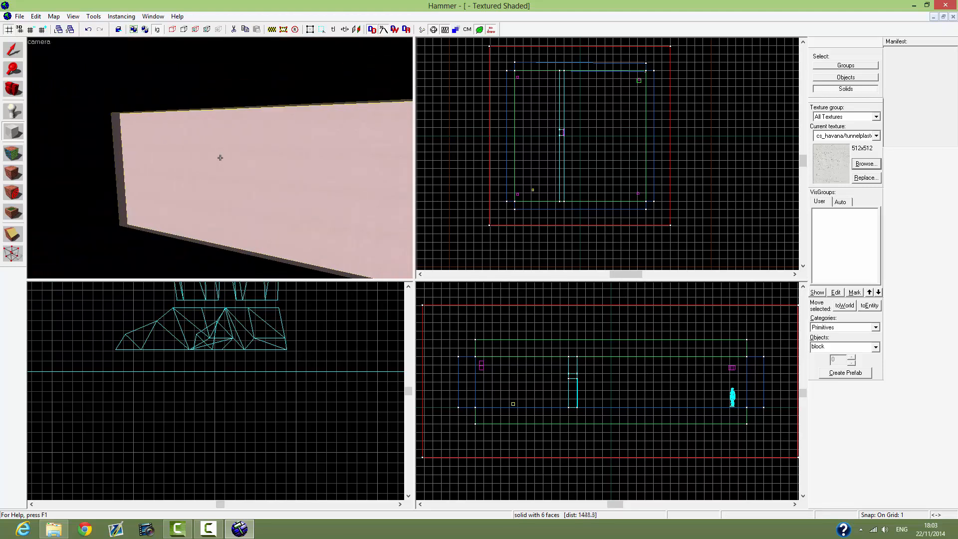
pyautogui.press('w')
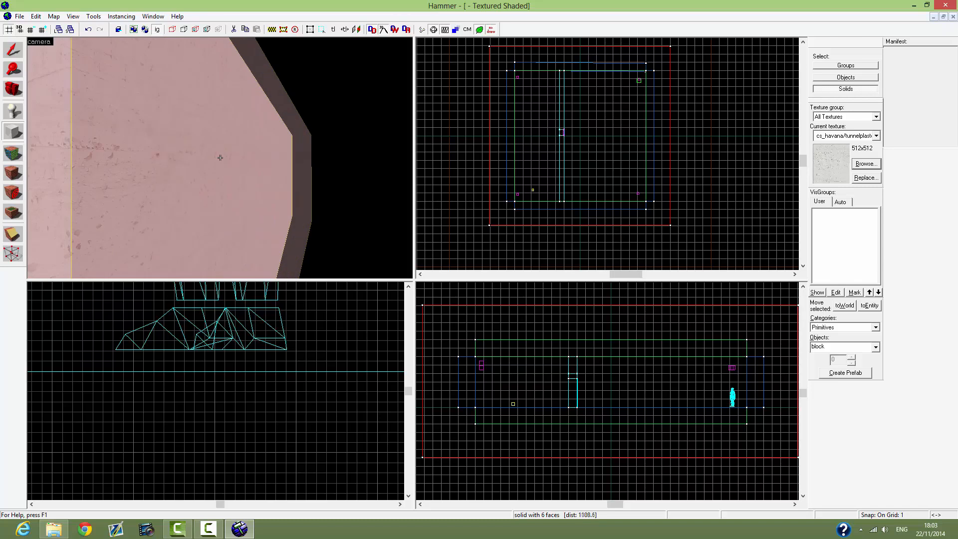
pyautogui.press('s')
pyautogui.press('z')
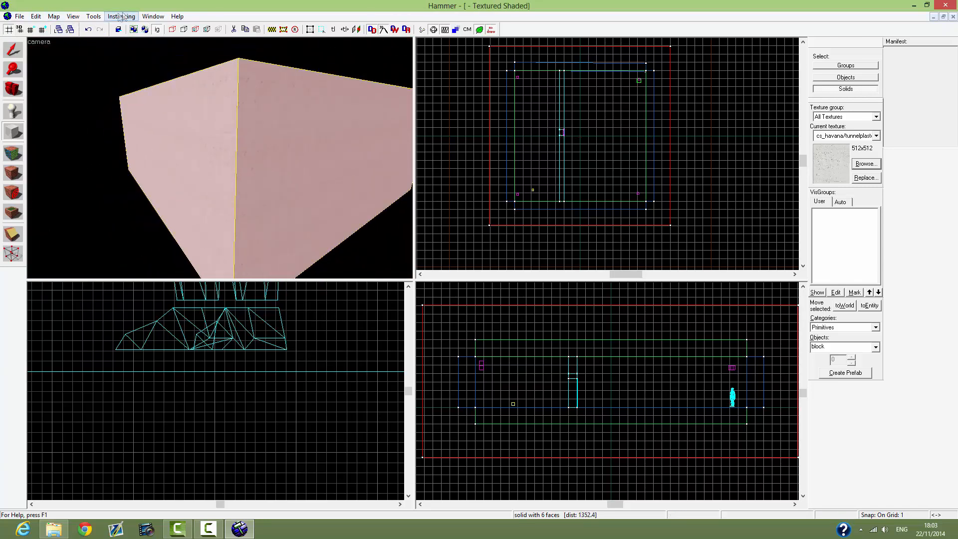
pyautogui.click(95, 17)
pyautogui.click(118, 38)
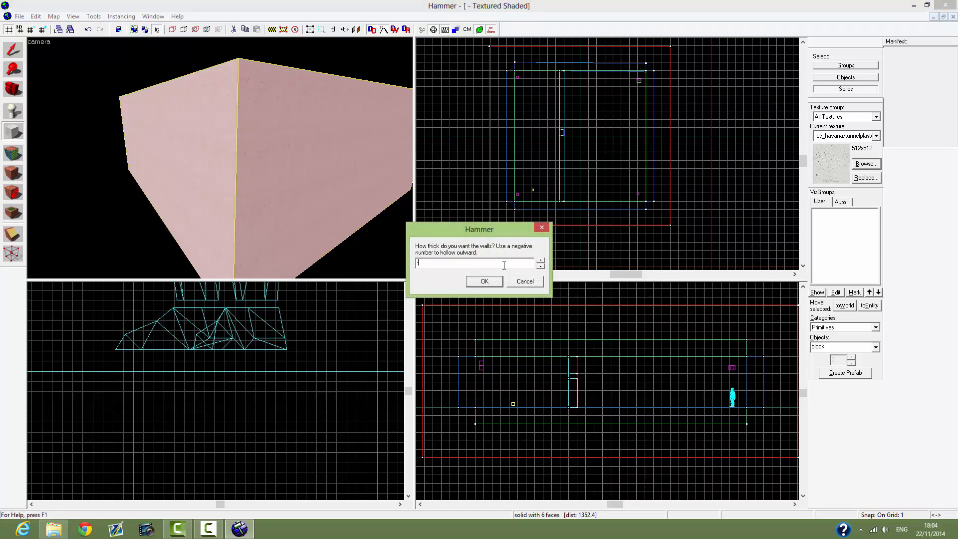
pyautogui.click(484, 281)
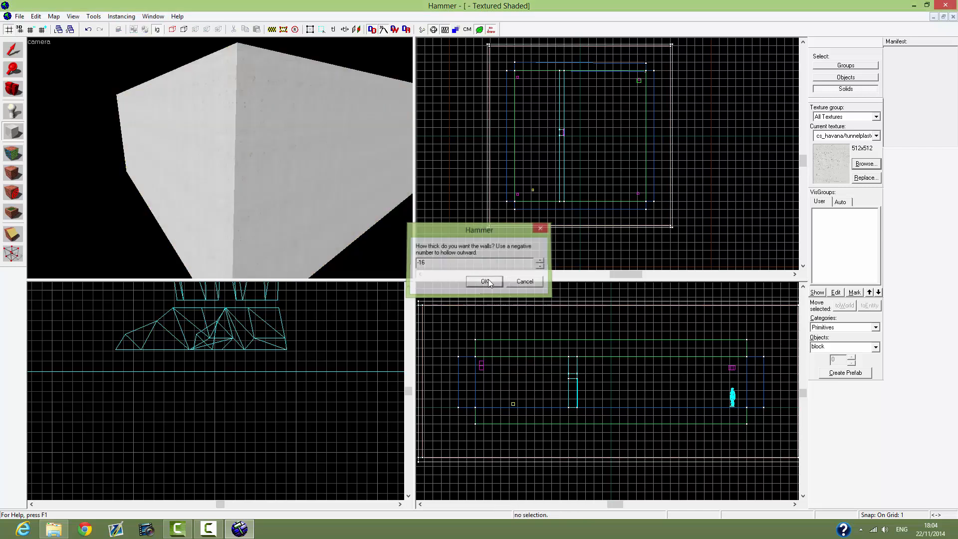
# Step: Examine the gap between the hollowed outer shell and the rooms from inside
pyautogui.scroll(5, 220, 157)
pyautogui.press('w')
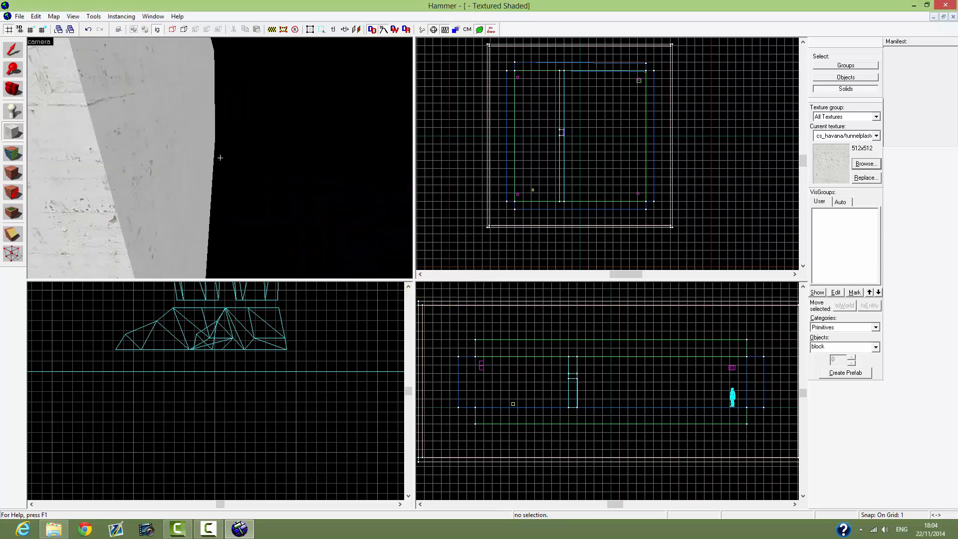
pyautogui.press('w')
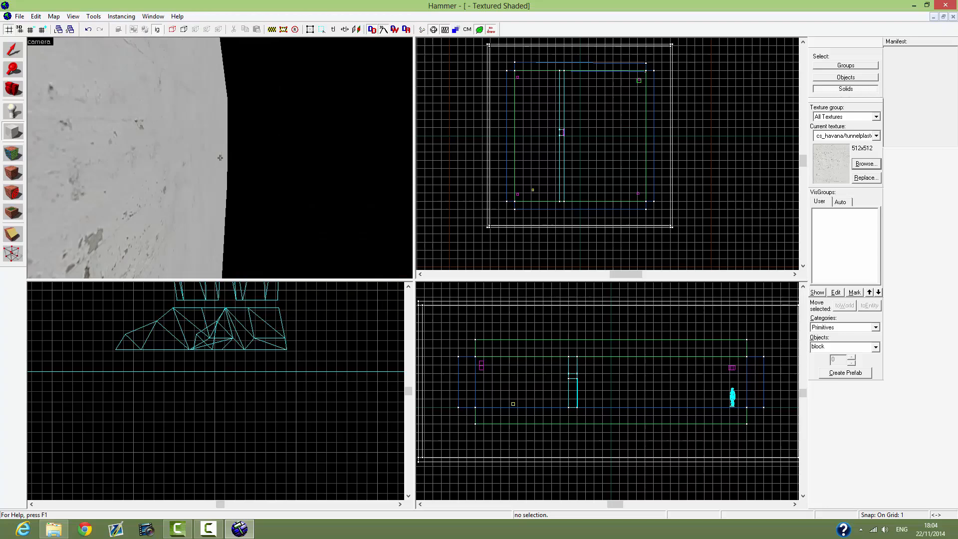
pyautogui.press('w')
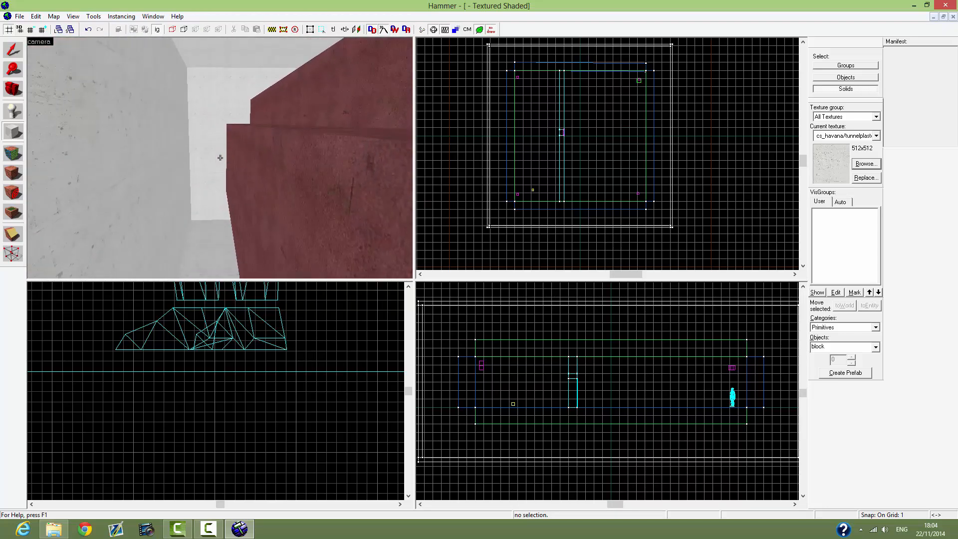
pyautogui.press('z')
# Step: Select one side wall of the outer shell and open its faces for texture editing
pyautogui.click(5, 55)
pyautogui.click(178, 131)
pyautogui.click(281, 147)
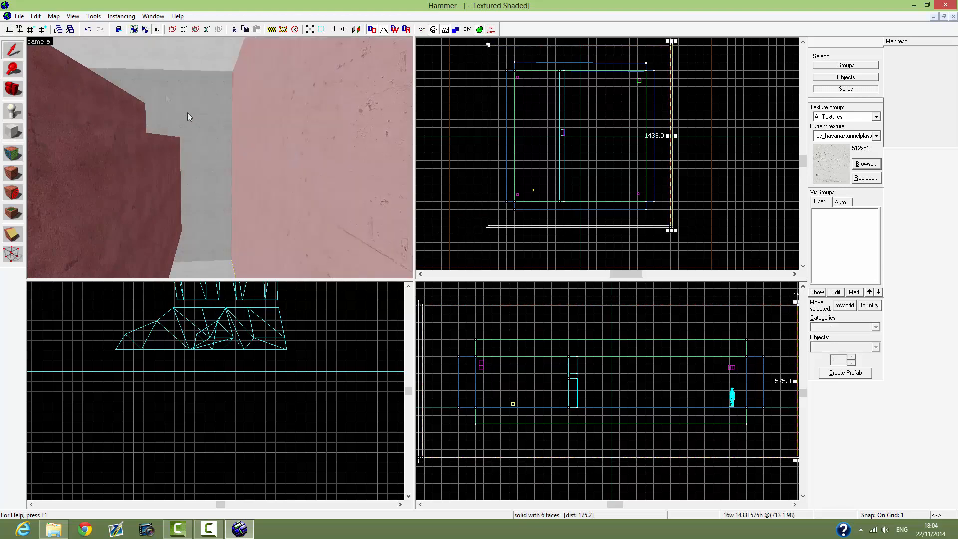
pyautogui.click(13, 152)
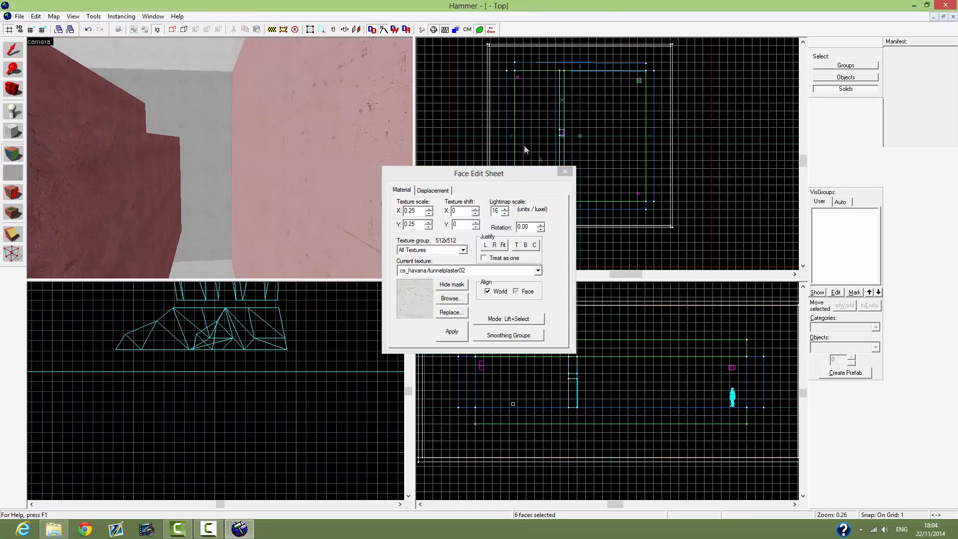
pyautogui.click(13, 50)
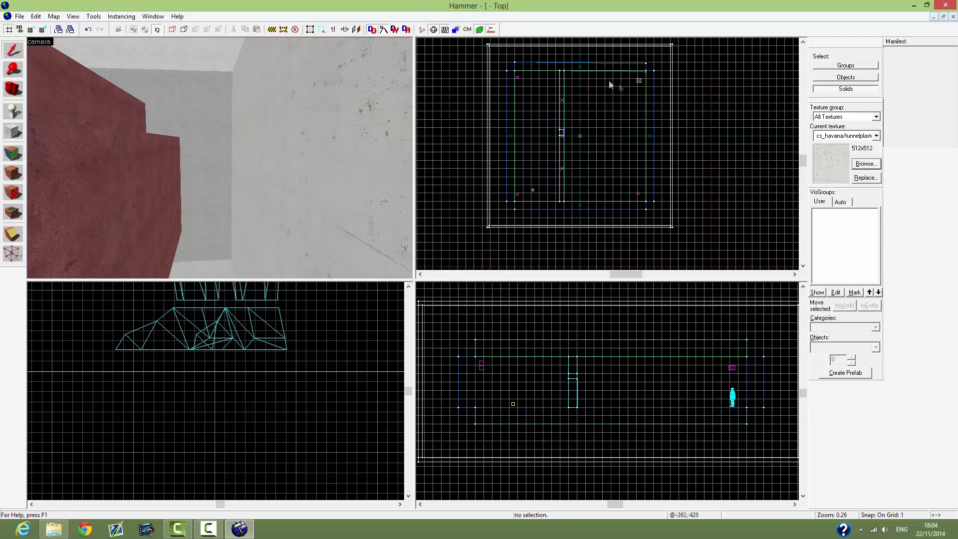
# Step: Try to select the outer shell's ceiling and side walls together as individual solids
pyautogui.click(672, 112)
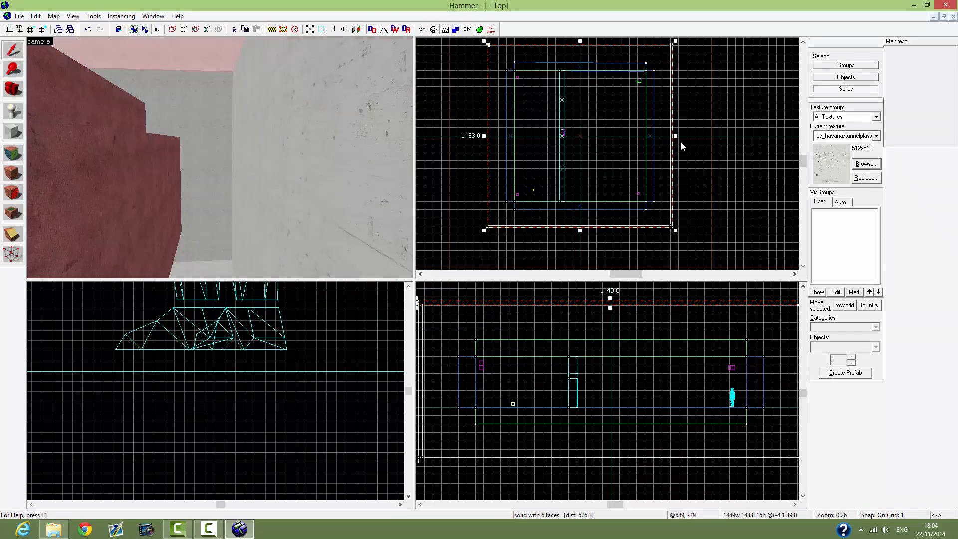
pyautogui.press('z')
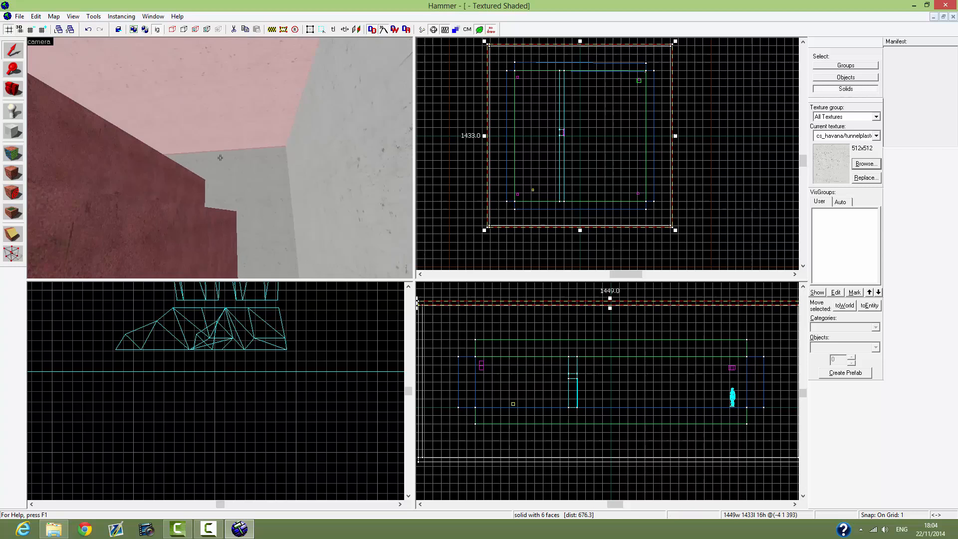
pyautogui.press('z')
pyautogui.click(422, 384)
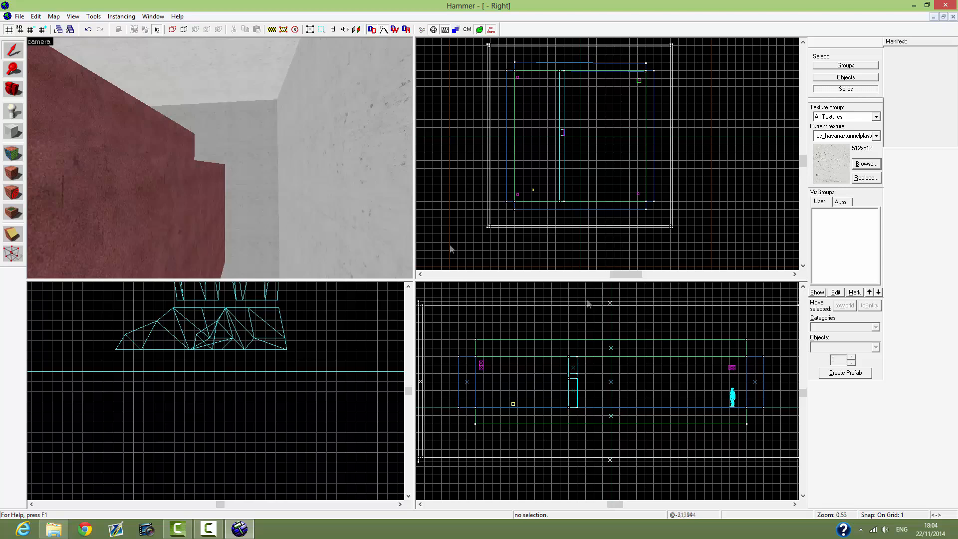
pyautogui.click(672, 142)
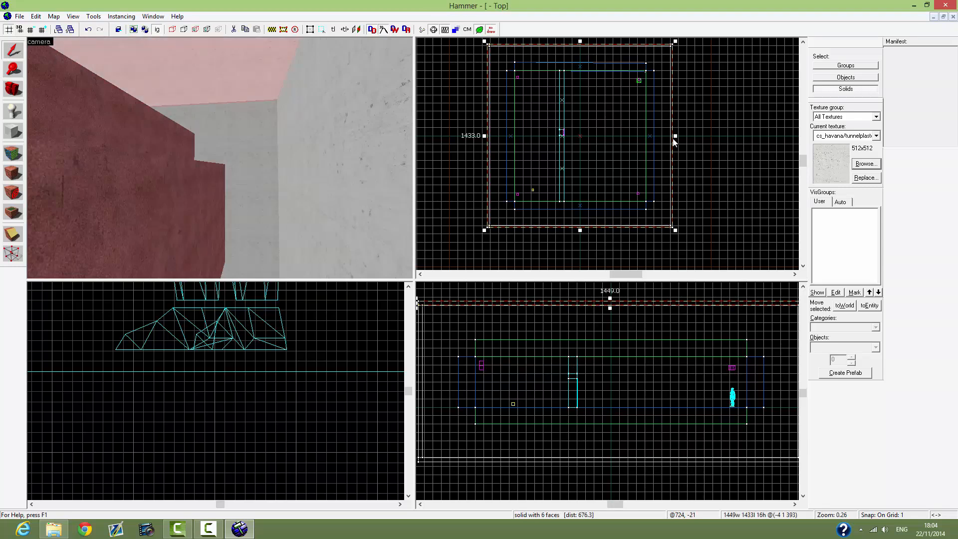
pyautogui.keyDown('ctrl'); pyautogui.click(671, 140); pyautogui.keyUp('ctrl')
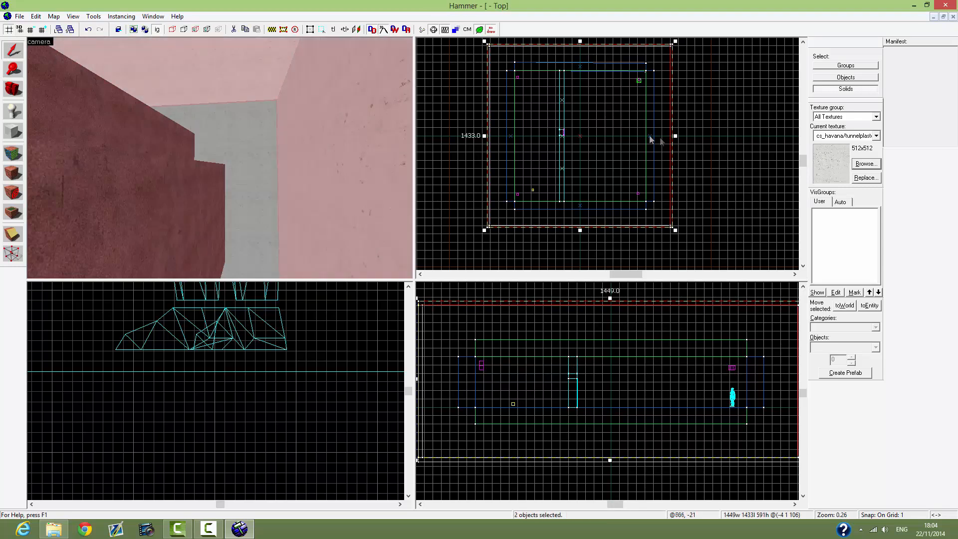
pyautogui.keyDown('ctrl'); pyautogui.click(581, 46); pyautogui.keyUp('ctrl')
pyautogui.keyDown('ctrl'); pyautogui.click(588, 226); pyautogui.keyUp('ctrl')
pyautogui.keyDown('ctrl'); pyautogui.click(580, 137); pyautogui.keyUp('ctrl')
pyautogui.press('z')
pyautogui.hotkey('ctrl', 'a')
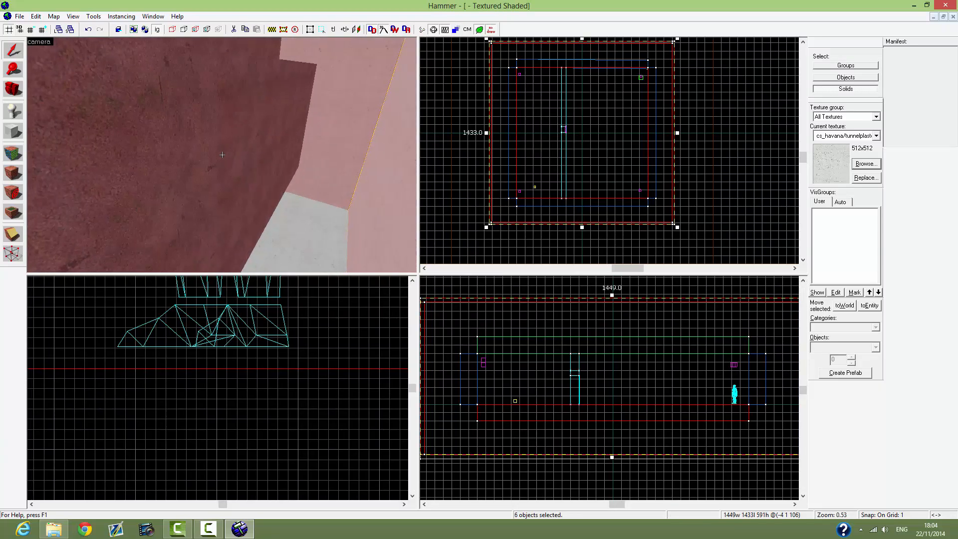
# Step: Clear the selection and switch the selection mode to groups
pyautogui.hotkey('ctrl', 'w')
pyautogui.press('z')
pyautogui.scroll(3, 251, 142)
pyautogui.press('z')
pyautogui.press('w')
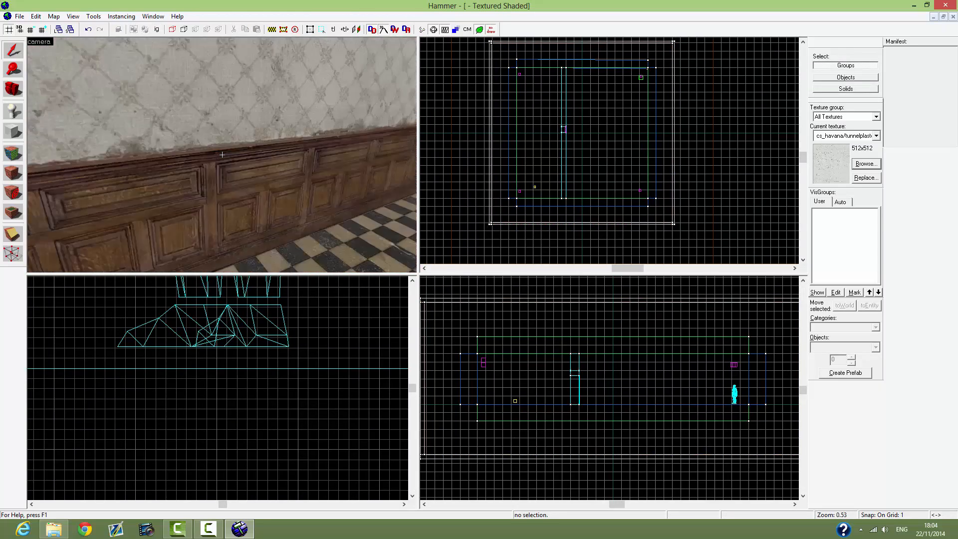
pyautogui.scroll(-15, 222, 155)
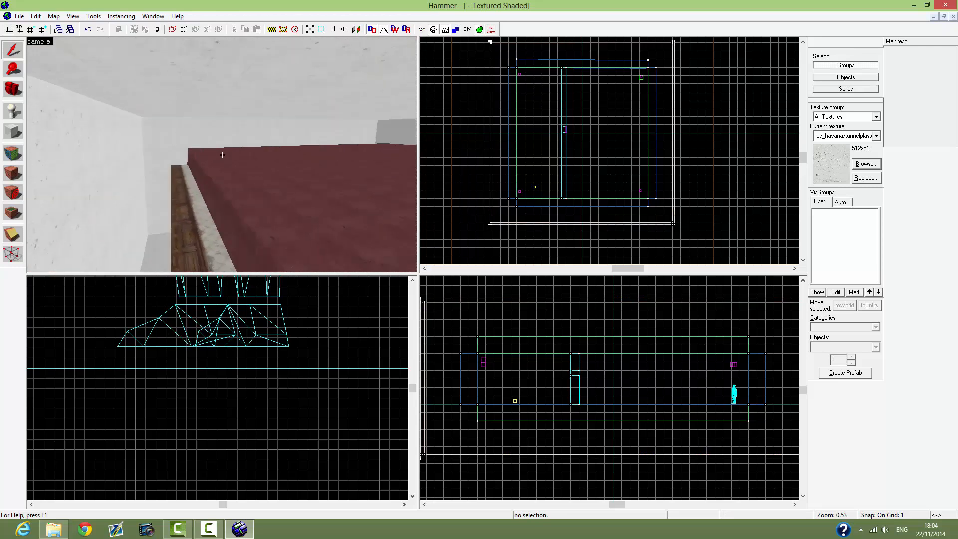
pyautogui.scroll(3, 222, 155)
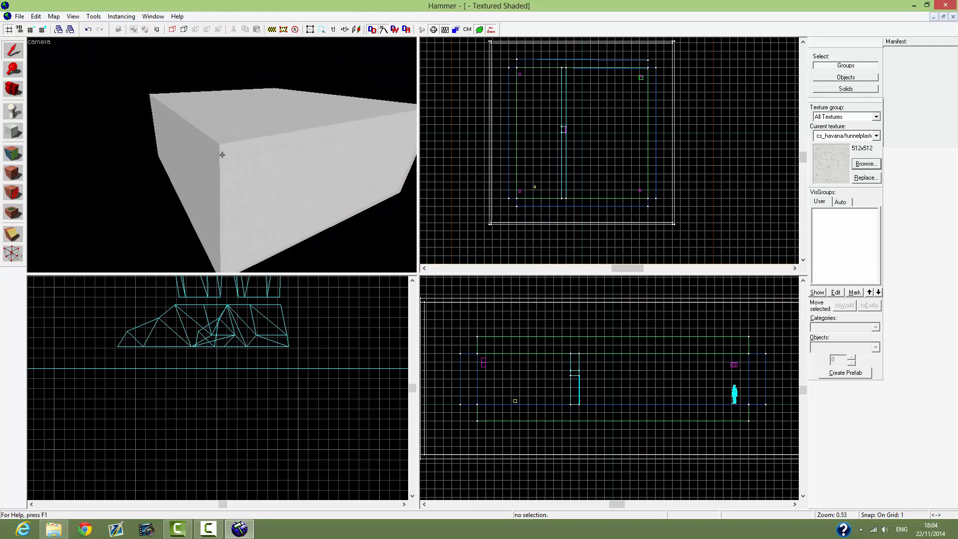
# Step: Check from outside how the hollowed outer shell selects as a group
pyautogui.click(222, 155)
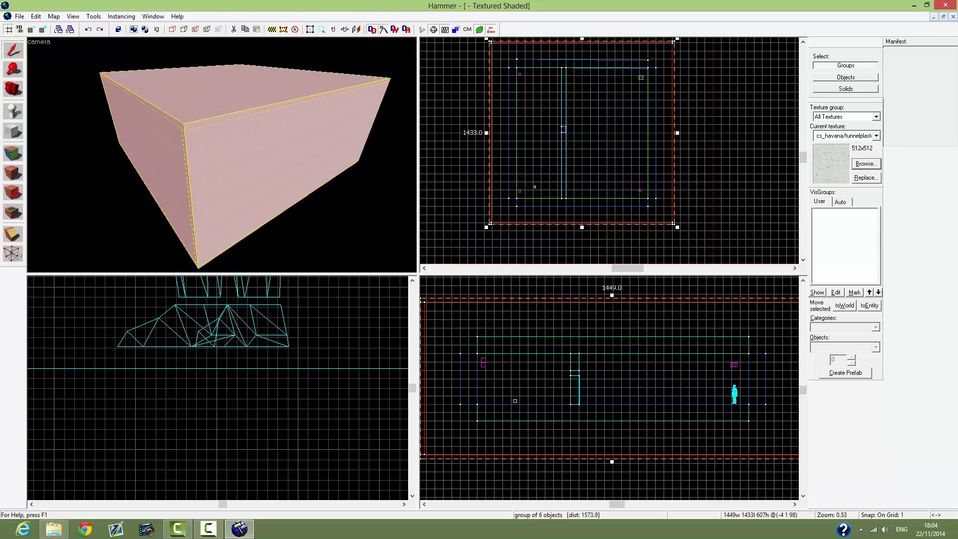
pyautogui.press('Escape')
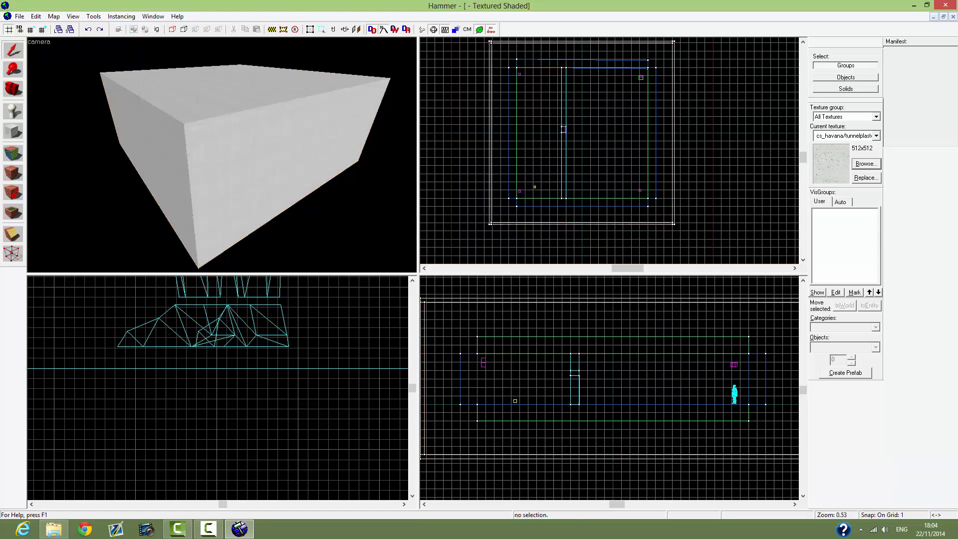
pyautogui.click(229, 152)
pyautogui.press('Escape')
pyautogui.click(235, 154)
pyautogui.press('Escape')
# Step: Undo the hollowing of the outer shell and reselect the solid enclosing block
pyautogui.hotkey('ctrl', 'z')
pyautogui.press('z')
pyautogui.press('w')
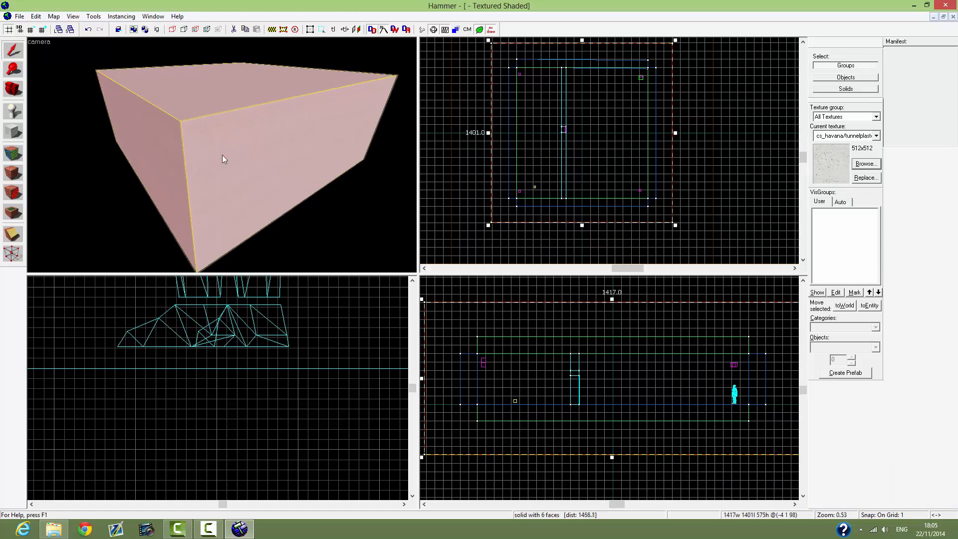
pyautogui.click(222, 155)
pyautogui.press('s')
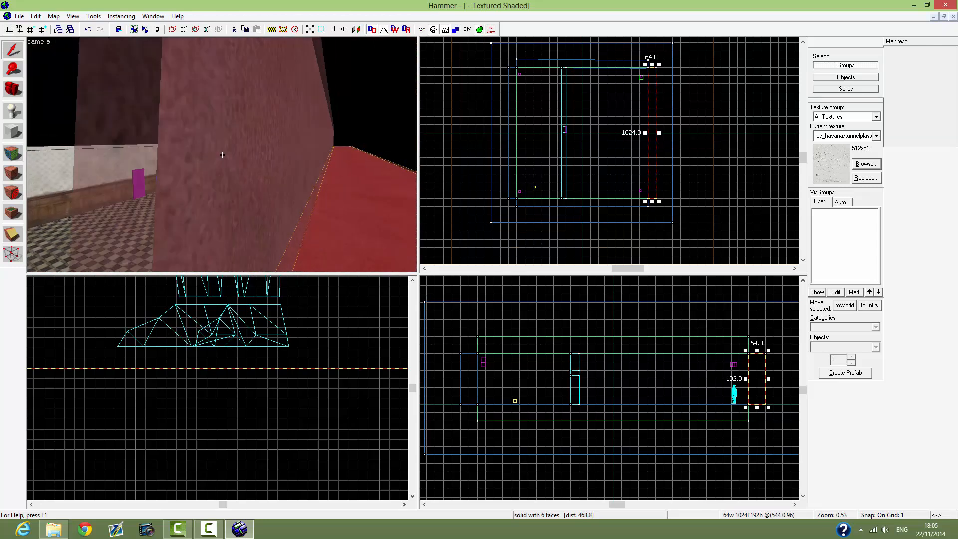
pyautogui.press('z')
pyautogui.click(220, 158)
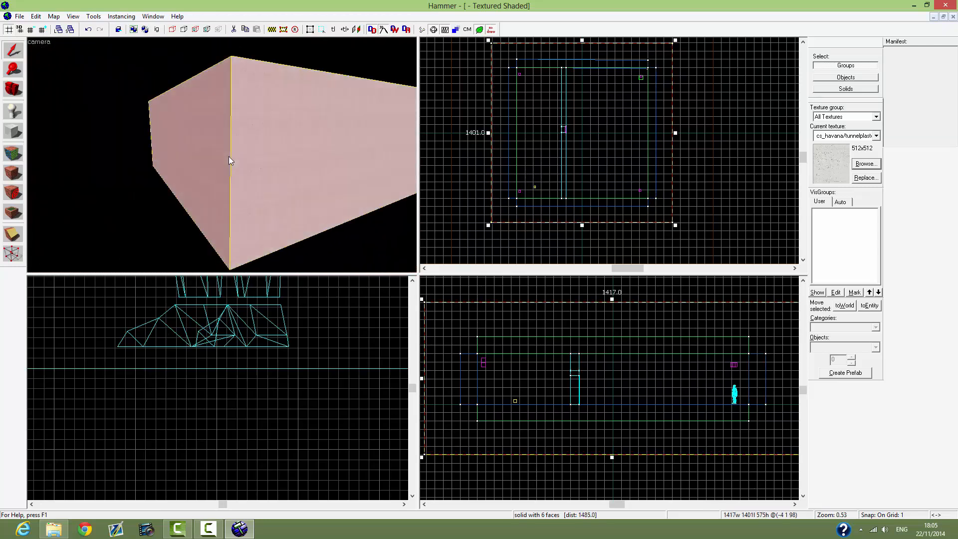
pyautogui.press('z')
pyautogui.press('w')
pyautogui.press('s')
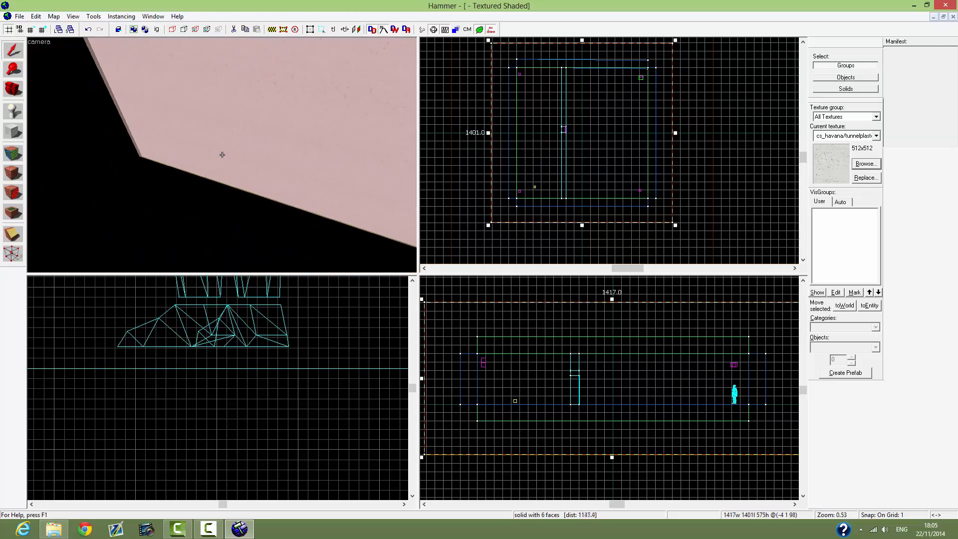
# Step: Filter the texture browser for "skybox" and choose tools/toolsskybox as the current texture
pyautogui.press('d')
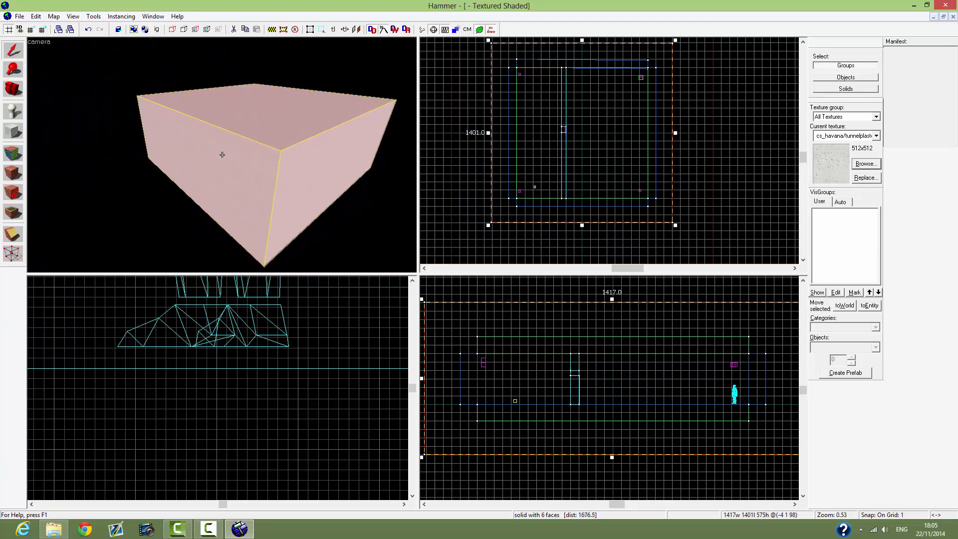
pyautogui.click(866, 163)
pyautogui.write('sk')
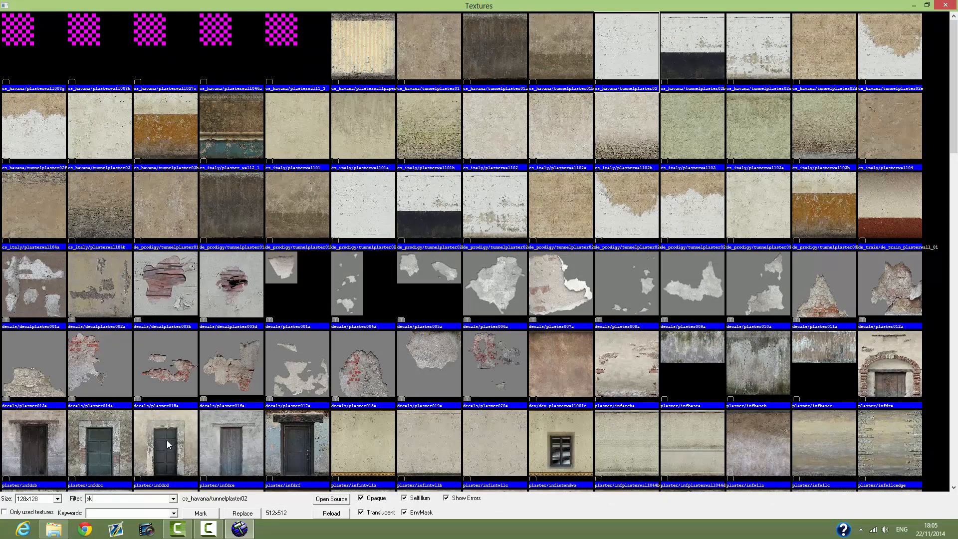
pyautogui.write('ybox')
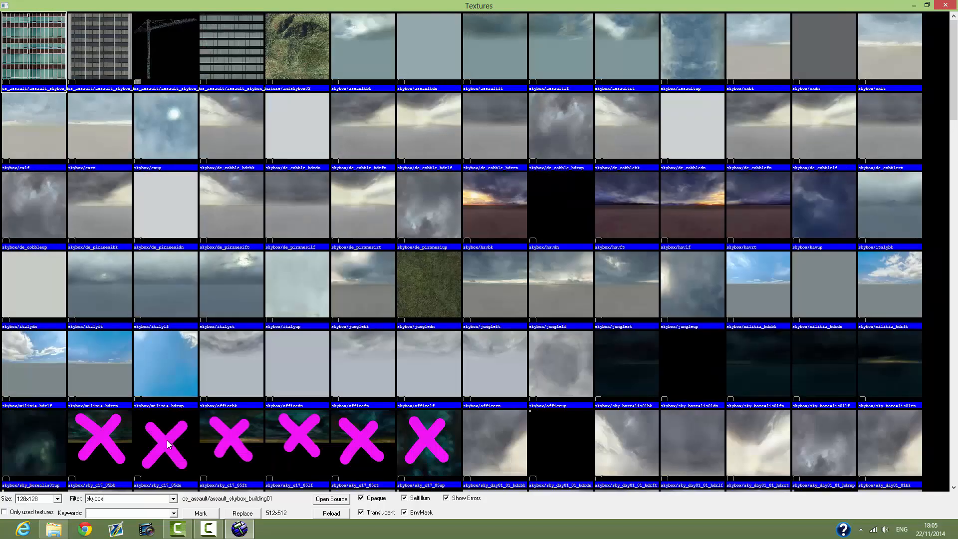
pyautogui.moveTo(954, 117); pyautogui.dragTo(956, 479)
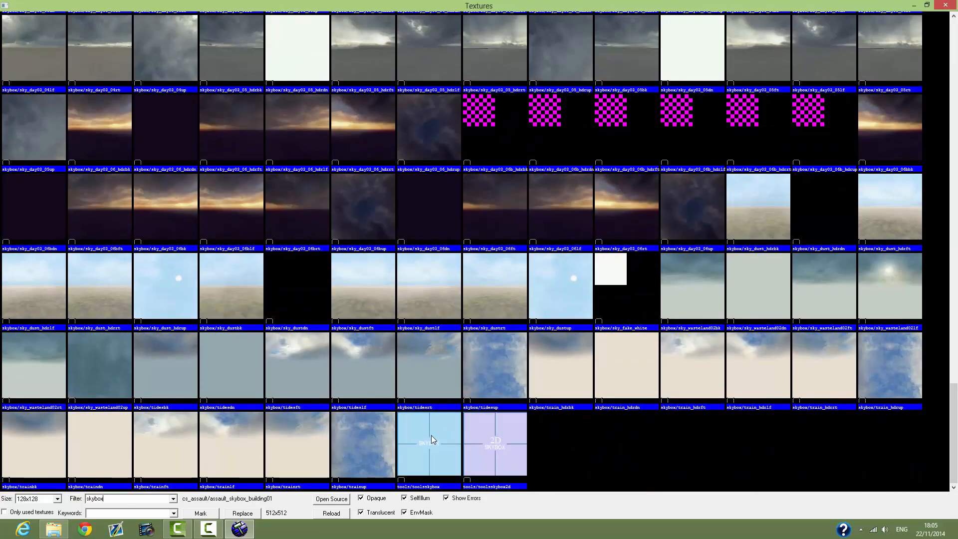
pyautogui.doubleClick(425, 453)
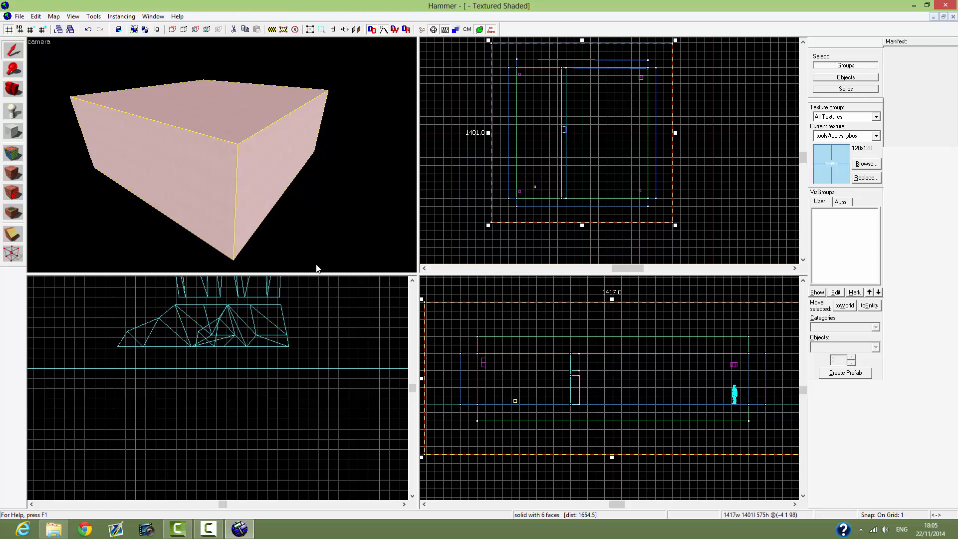
# Step: Apply the tools/toolsskybox texture to all faces of the large enclosing block and check its outer sides
pyautogui.press('z')
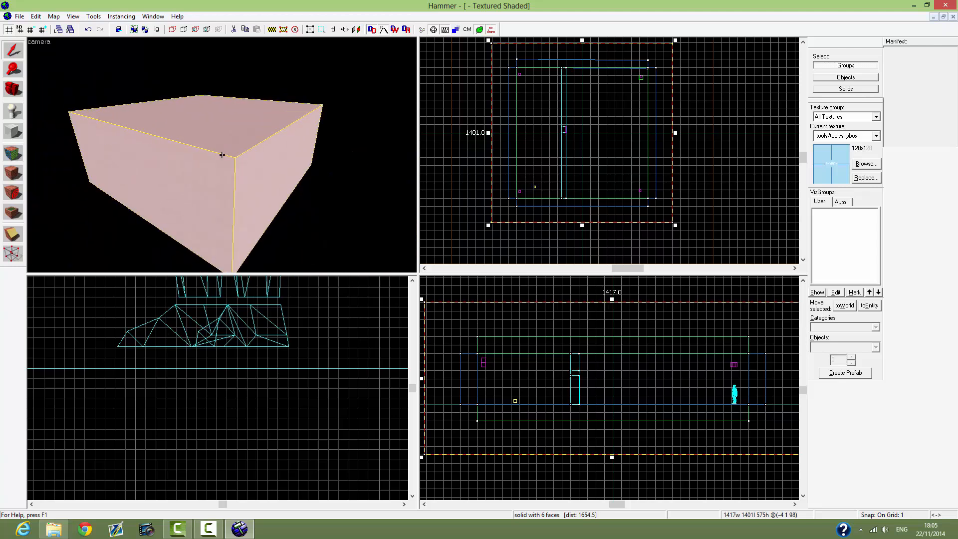
pyautogui.click(12, 171)
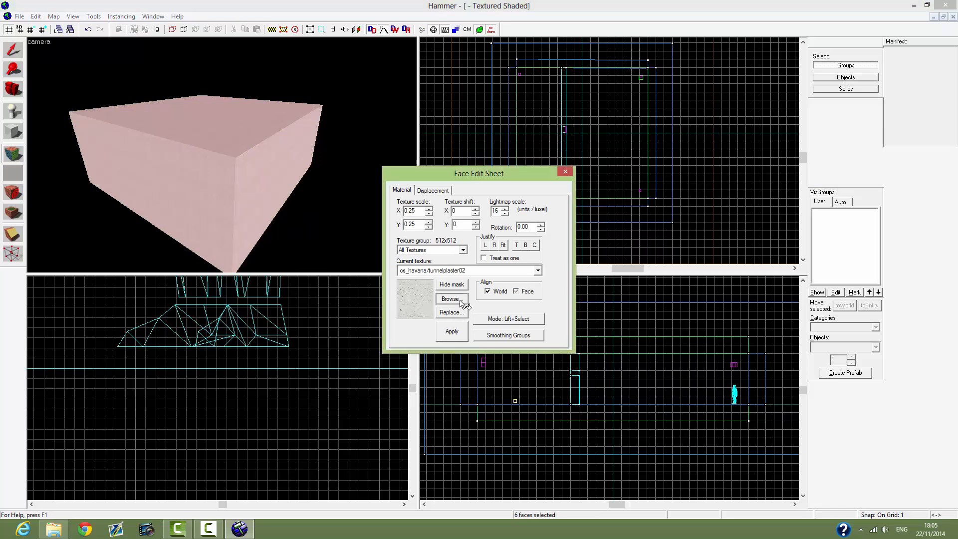
pyautogui.click(460, 302)
pyautogui.doubleClick(422, 439)
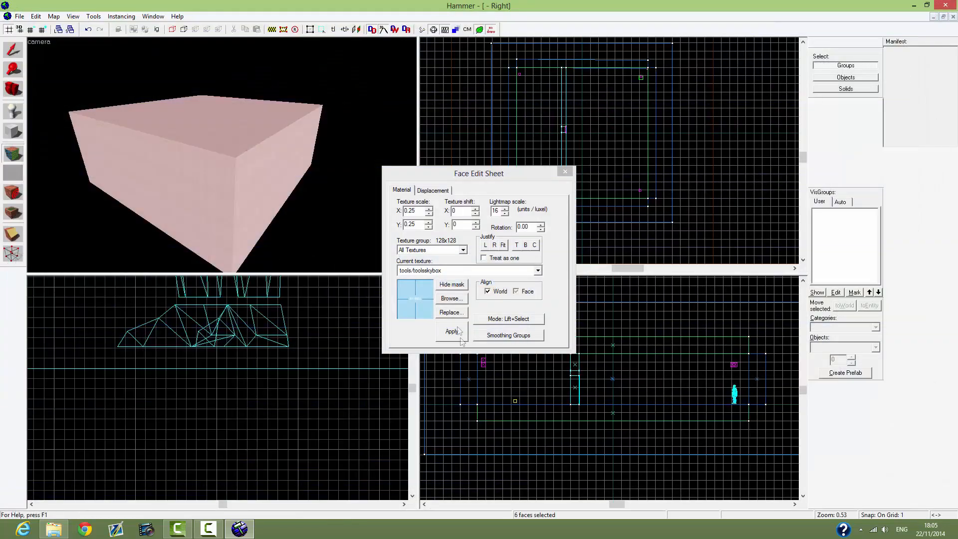
pyautogui.press('z')
pyautogui.press('w')
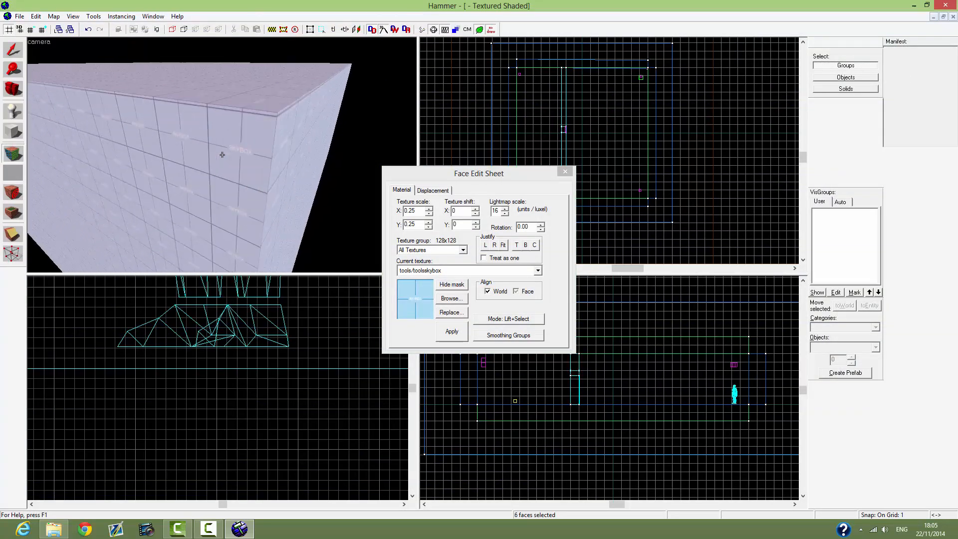
pyautogui.press('s')
pyautogui.press('s')
pyautogui.press('z')
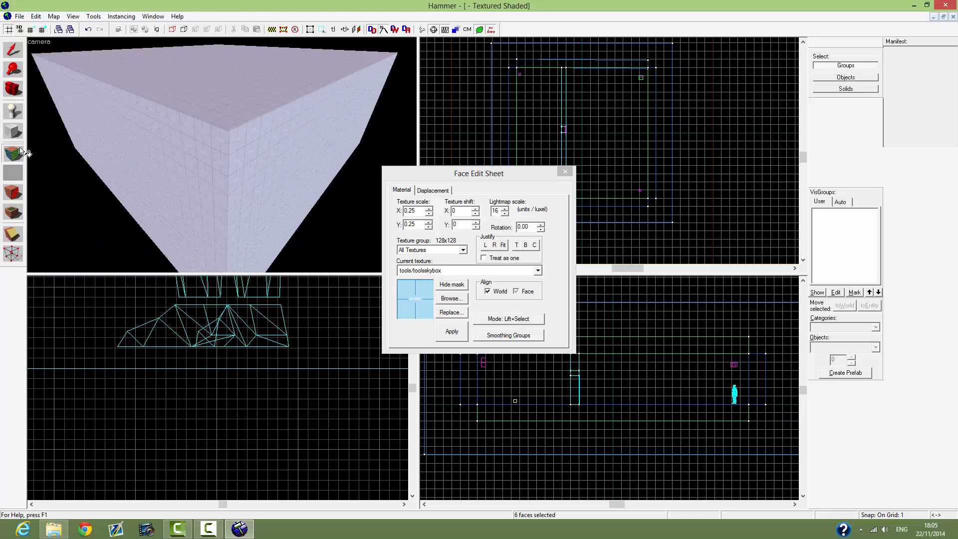
# Step: Select the skybox-textured enclosing block and make it hollow with a wall thickness of -16
pyautogui.click(12, 50)
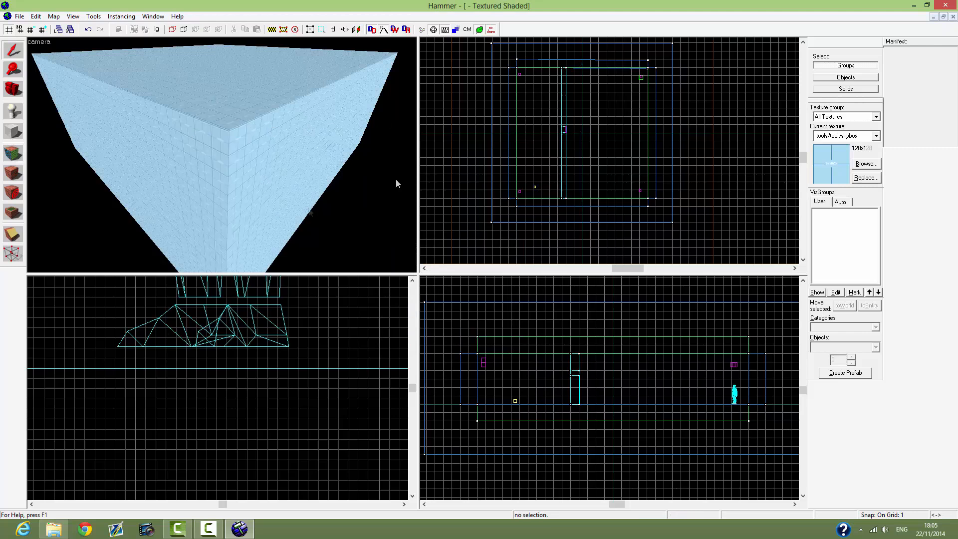
pyautogui.click(492, 144)
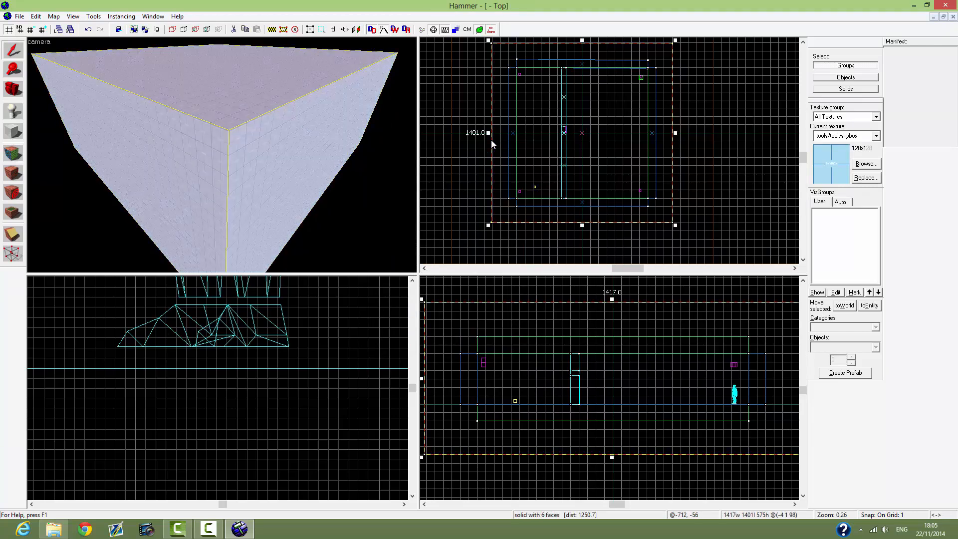
pyautogui.click(93, 16)
pyautogui.click(115, 39)
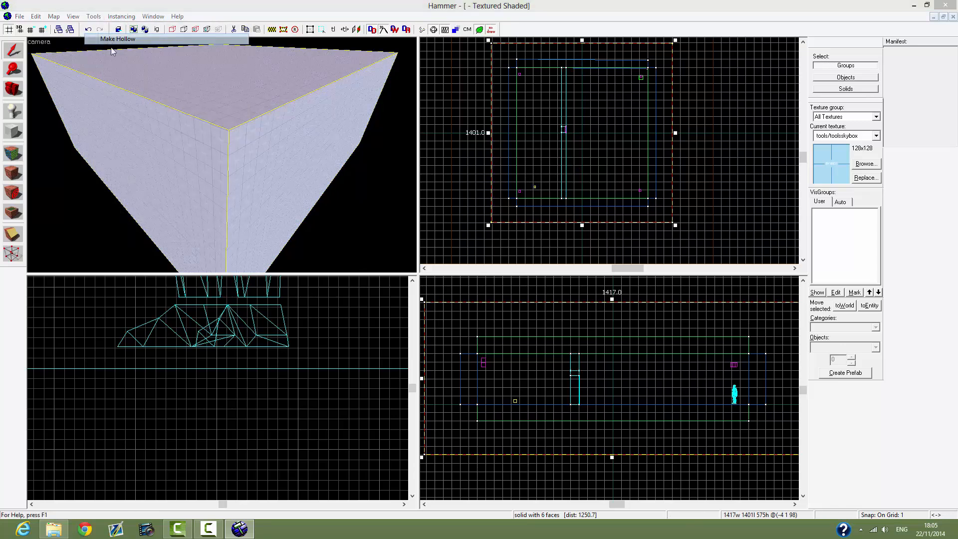
pyautogui.write('-16')
pyautogui.click(484, 280)
# Step: Fly the camera through the skybox shell and inspect the rooms, door, prop and lights inside it
pyautogui.press('z')
pyautogui.press('w')
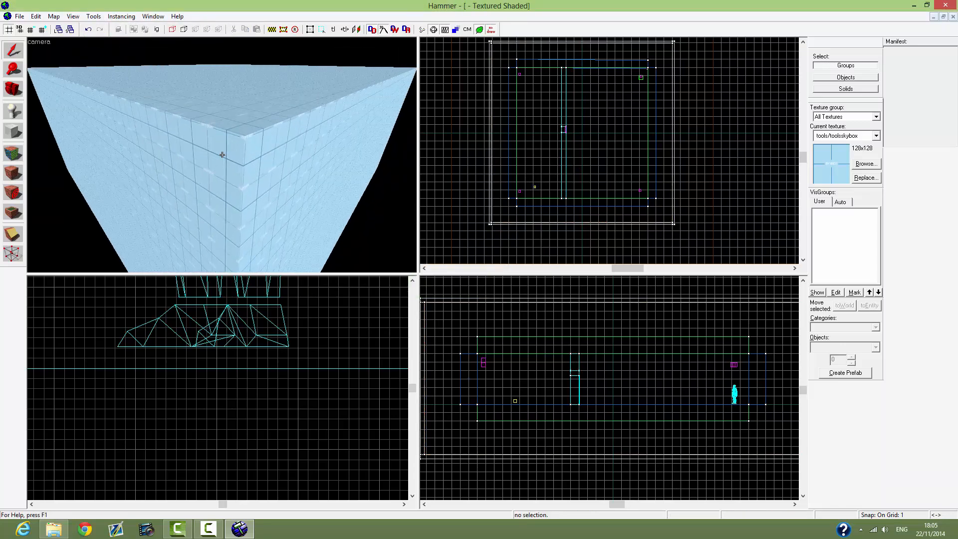
pyautogui.scroll(10, 222, 155)
pyautogui.press('w')
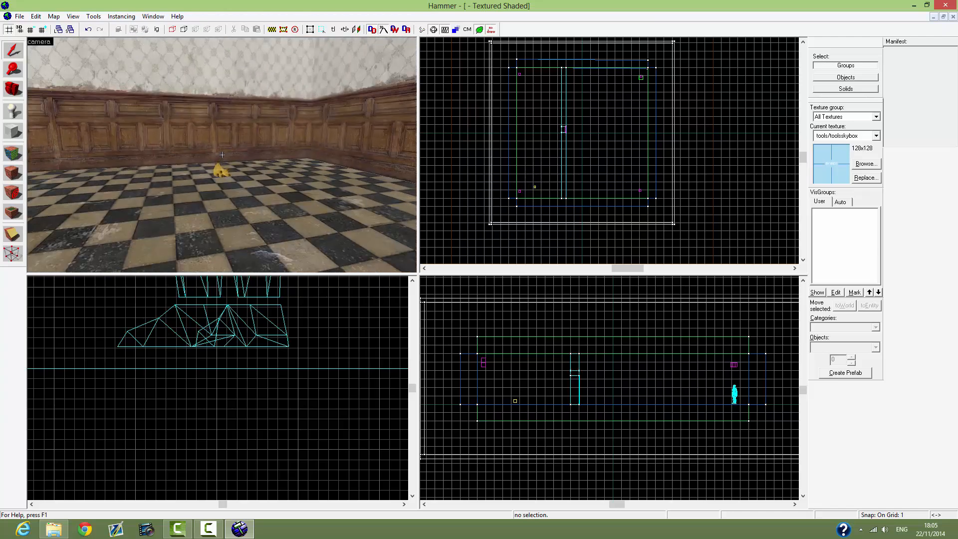
pyautogui.press('w')
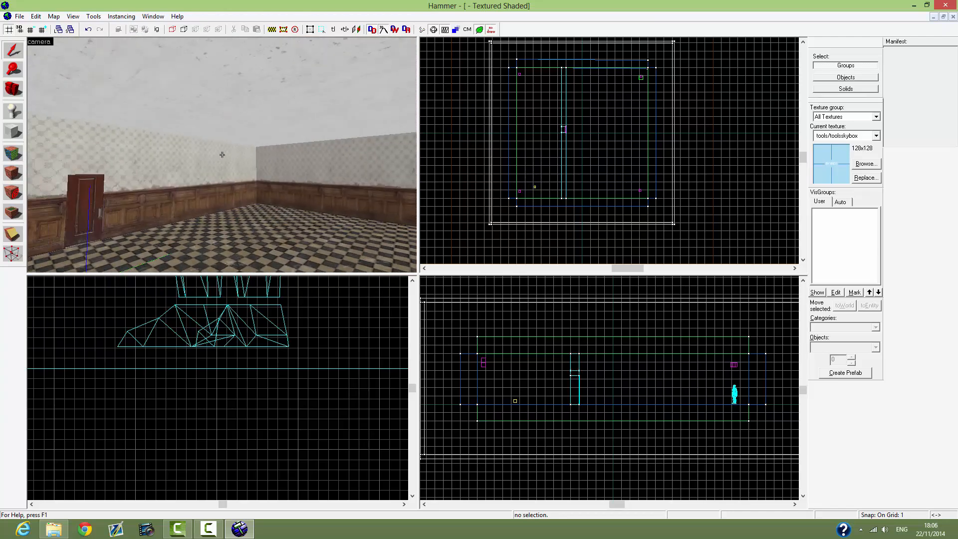
pyautogui.press('w')
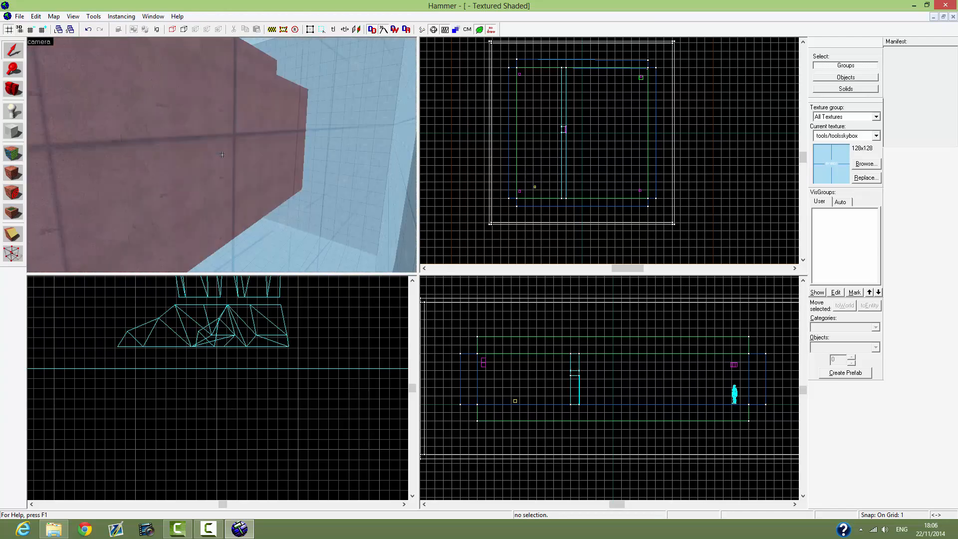
pyautogui.press('w')
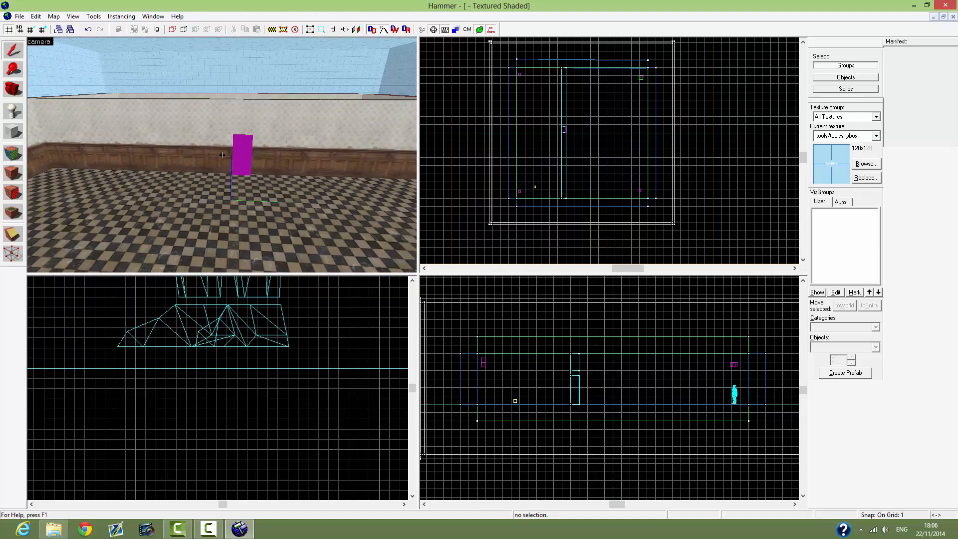
pyautogui.press('w')
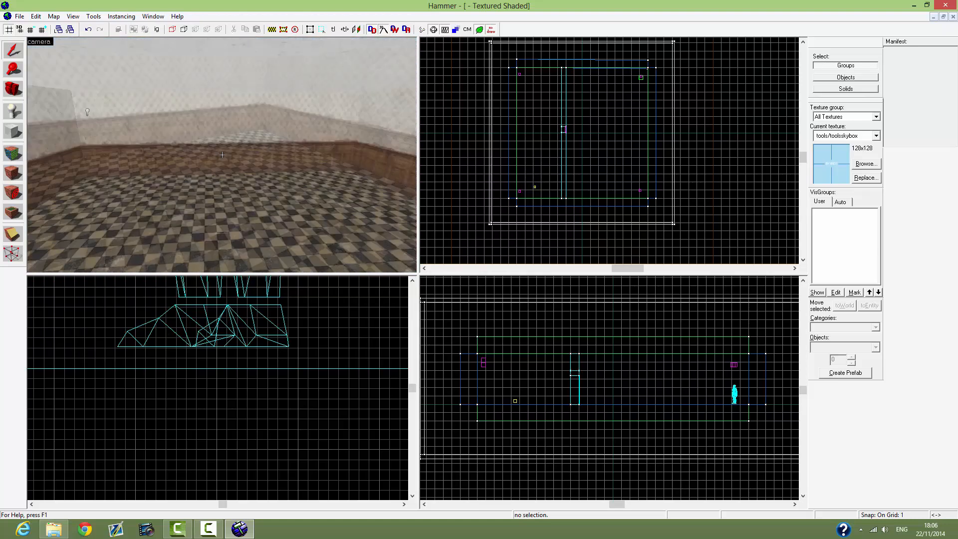
pyautogui.press('w')
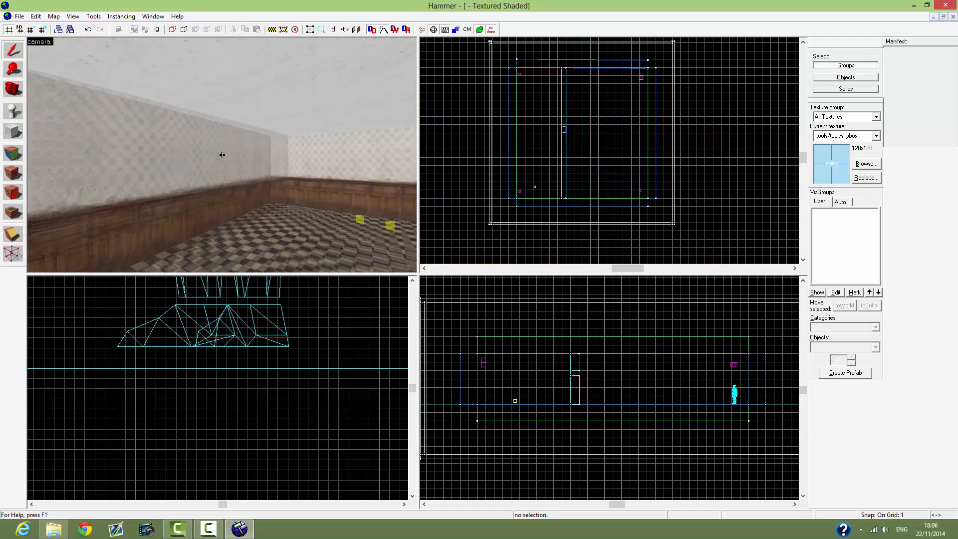
pyautogui.press('w')
pyautogui.press('w')
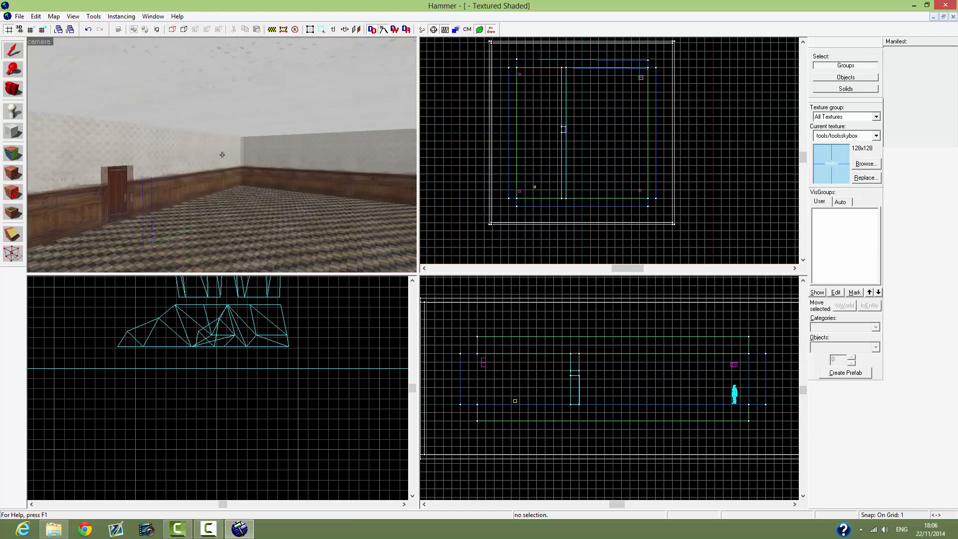
pyautogui.press('w')
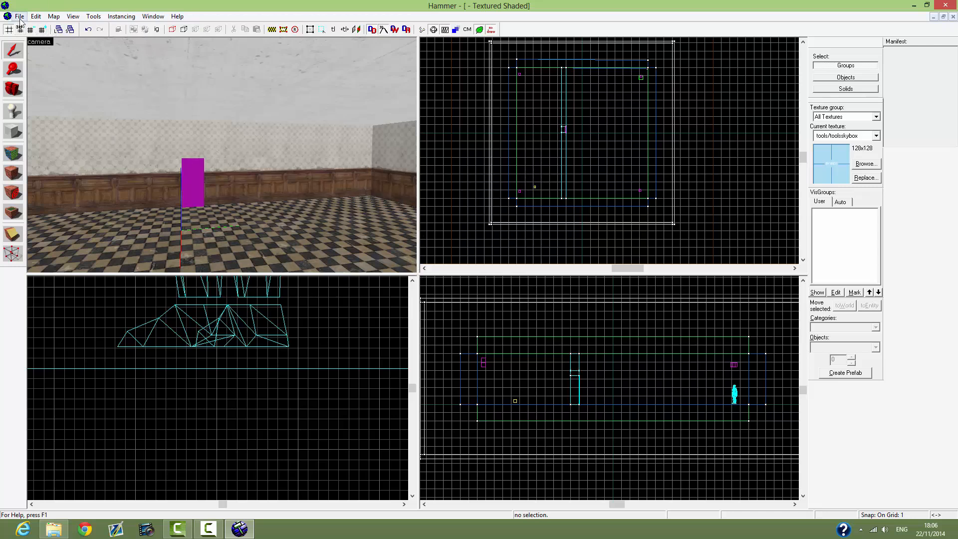
# Step: Save the map as Teach in the cstrike maps folder as a Valve map file
pyautogui.hotkey('ctrl', 's')
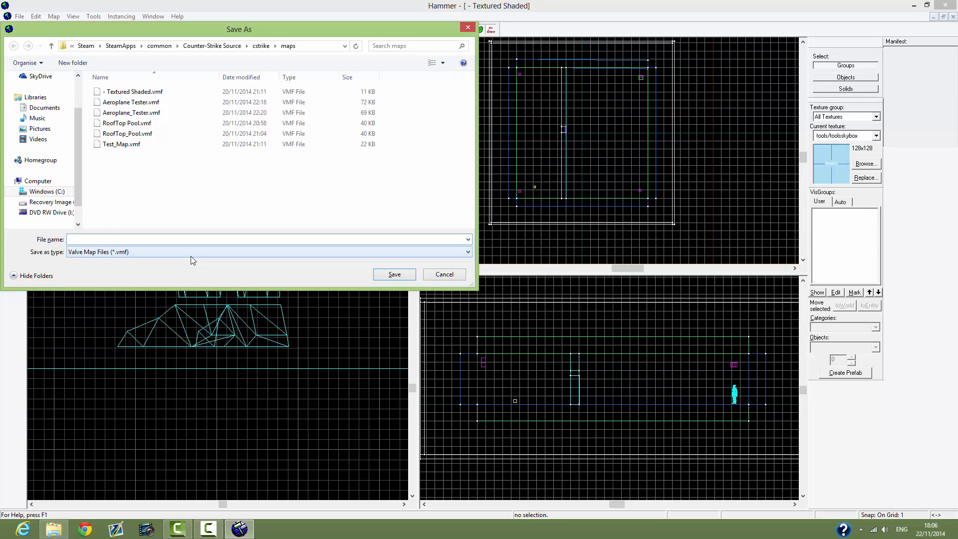
pyautogui.write('Teach')
pyautogui.click(393, 276)
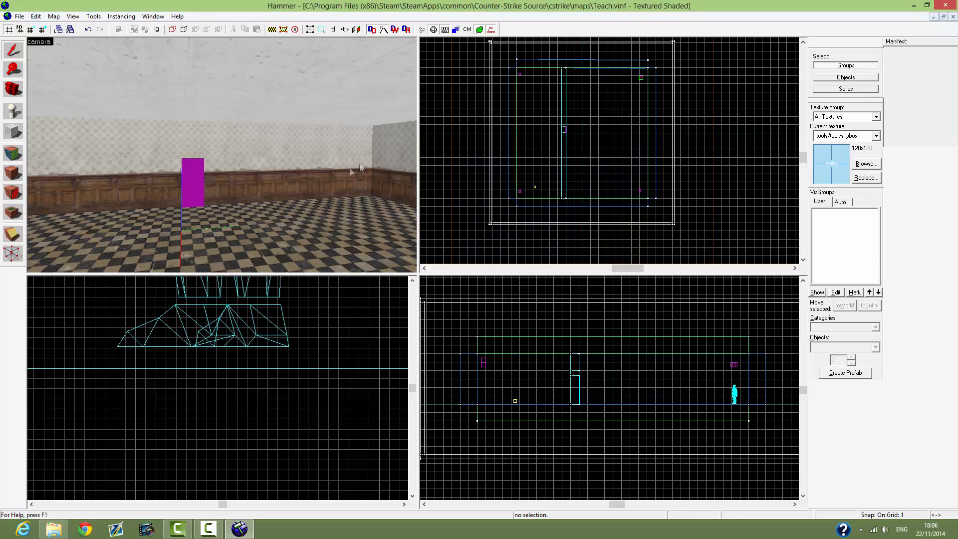
# Step: Compile the map with BSP, VIS and RAD on Normal and HDR enabled, without running the game, and check the compile log
pyautogui.click(20, 16)
pyautogui.click(50, 123)
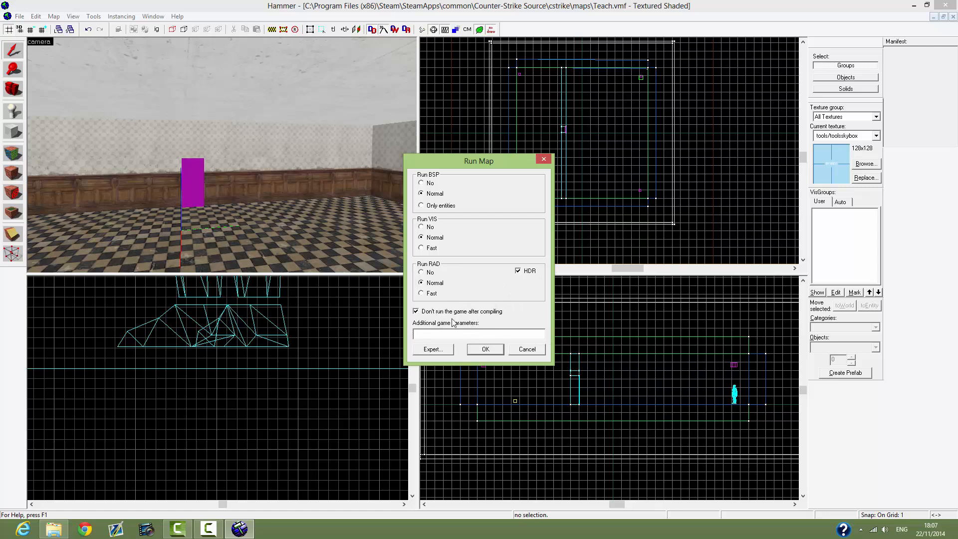
pyautogui.click(484, 349)
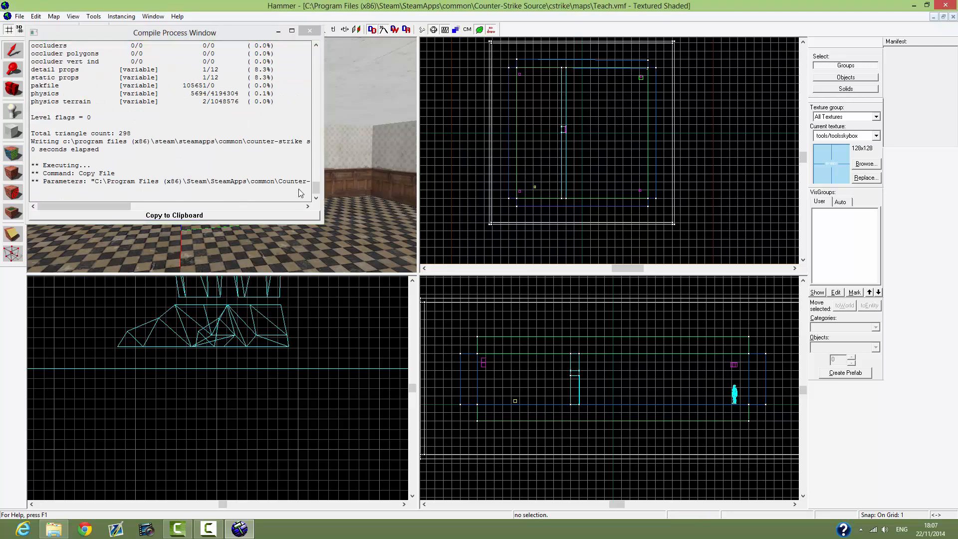
pyautogui.click(317, 195)
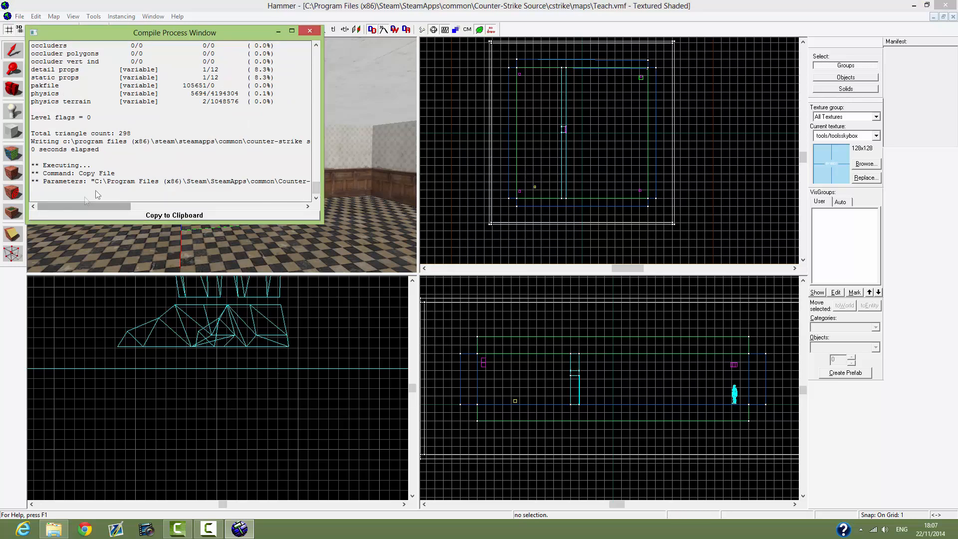
pyautogui.moveTo(84, 206); pyautogui.dragTo(266, 204)
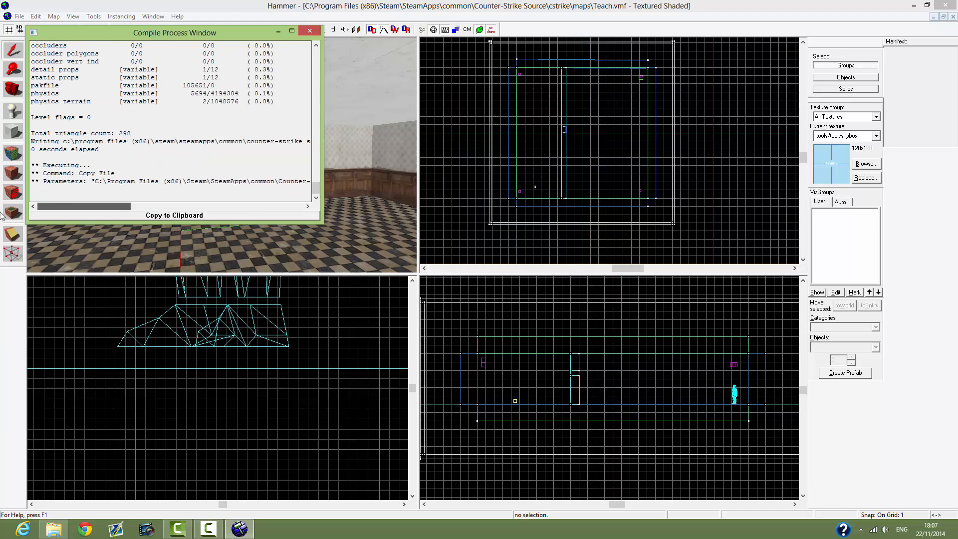
pyautogui.click(141, 482)
# Step: Switch to File Explorer and locate the compiled teach.bsp in Counter-Strike Source's cstrike maps folder
pyautogui.click(55, 530)
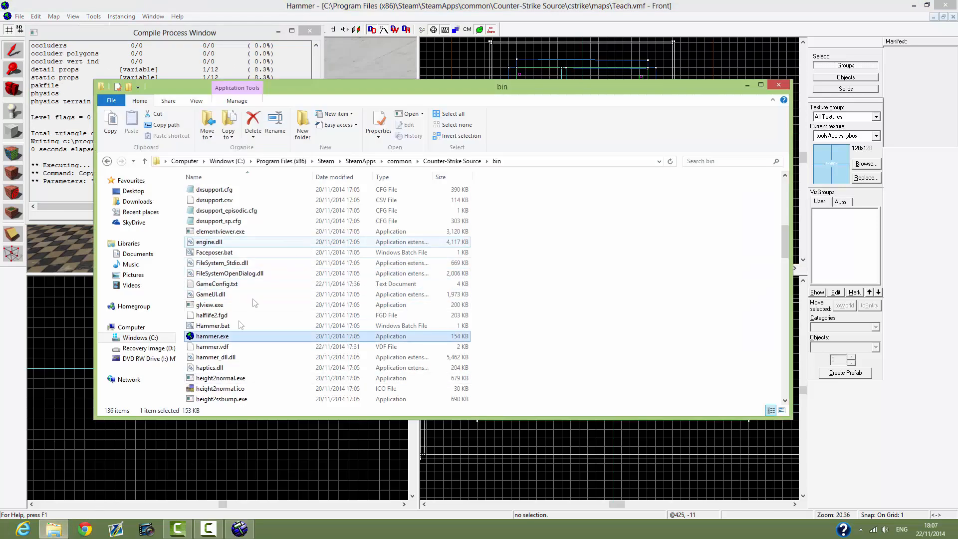
pyautogui.click(106, 162)
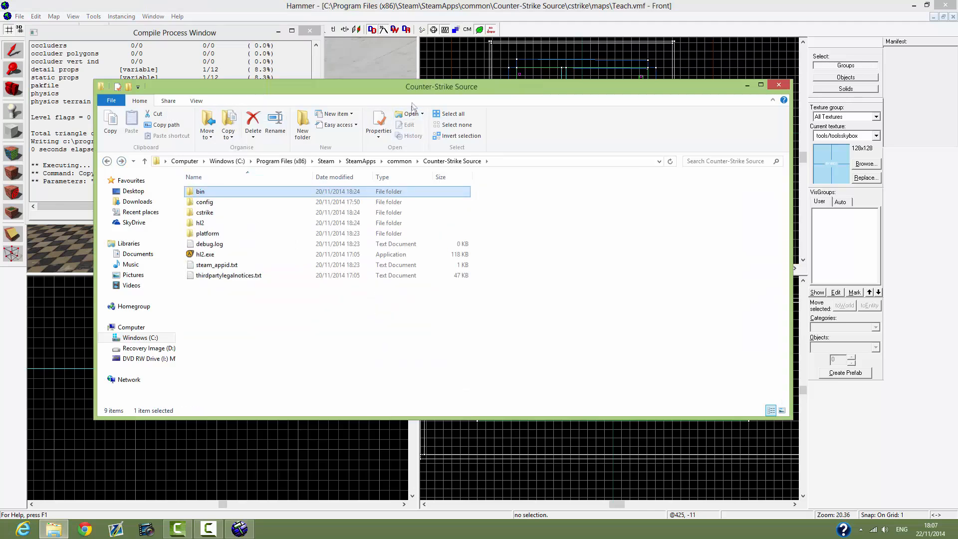
pyautogui.moveTo(429, 88); pyautogui.dragTo(484, 85)
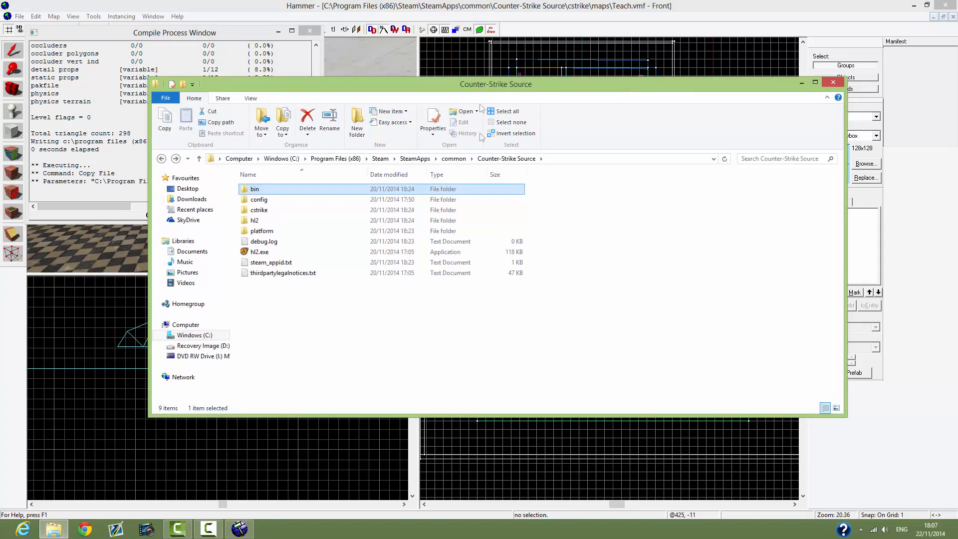
pyautogui.doubleClick(284, 210)
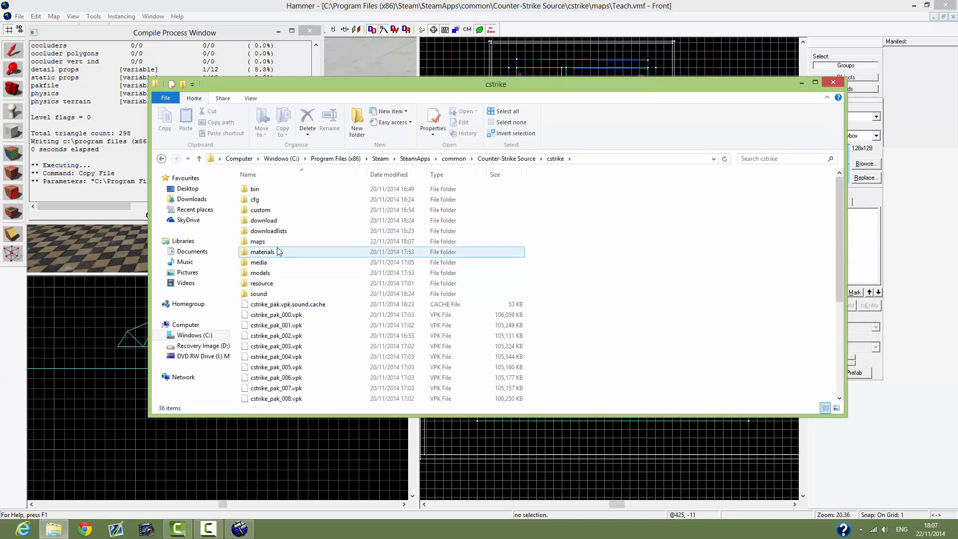
pyautogui.doubleClick(278, 242)
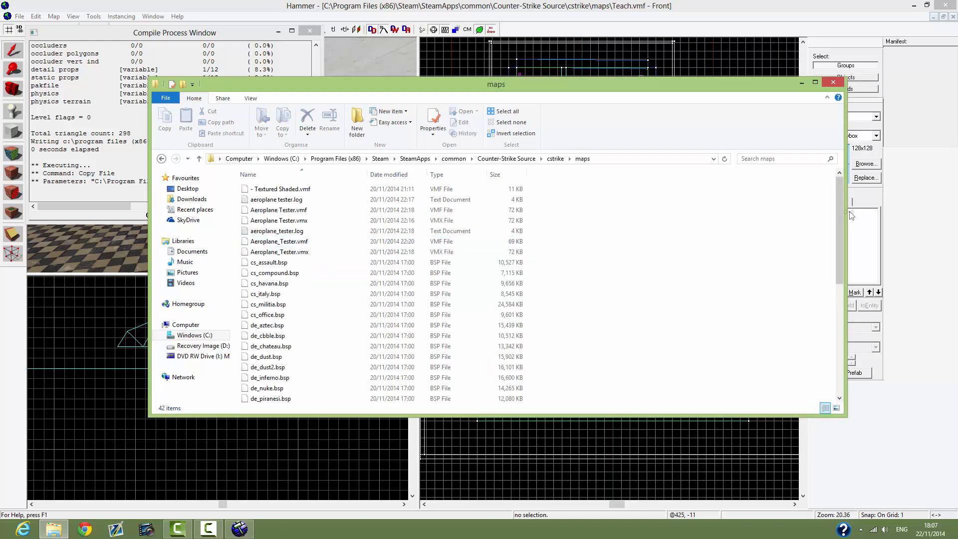
pyautogui.moveTo(839, 214); pyautogui.dragTo(843, 334)
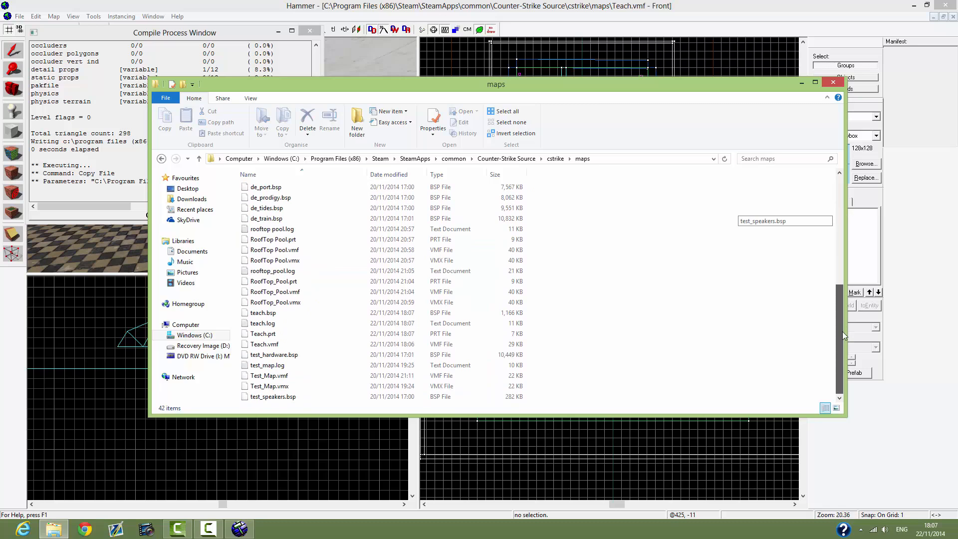
pyautogui.click(279, 315)
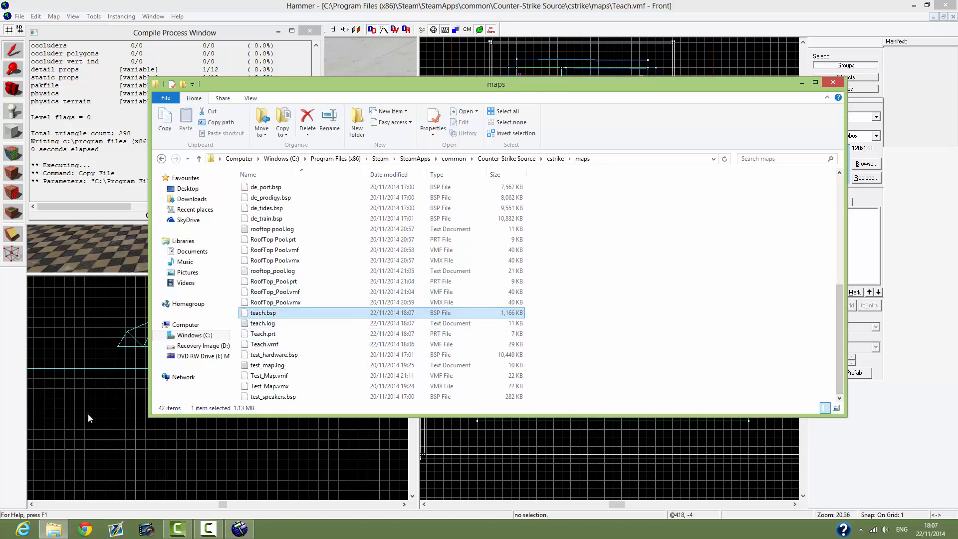
# Step: Open a second File Explorer window and go to the GarrysMod folder under Program Files (x86)\Steam\SteamApps\common
pyautogui.rightClick(56, 534)
pyautogui.click(30, 482)
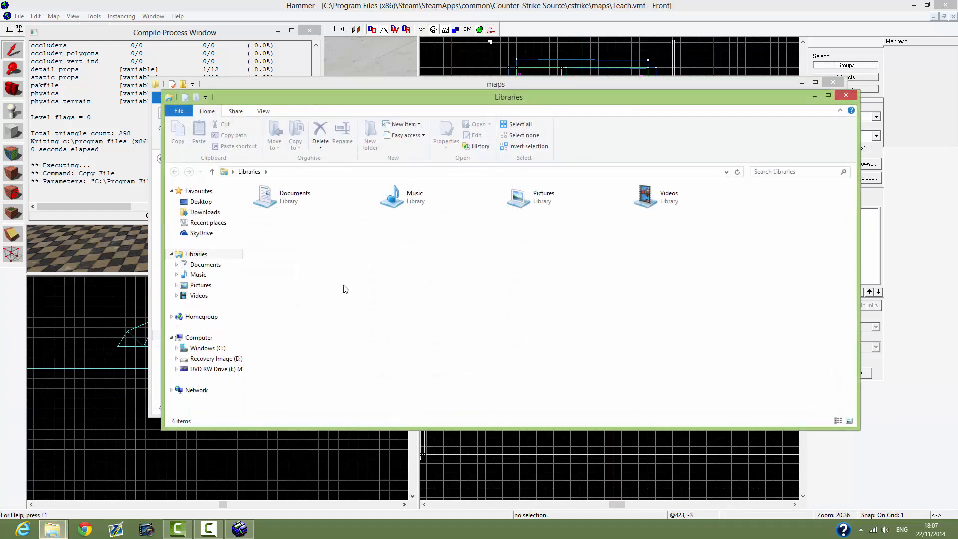
pyautogui.click(220, 350)
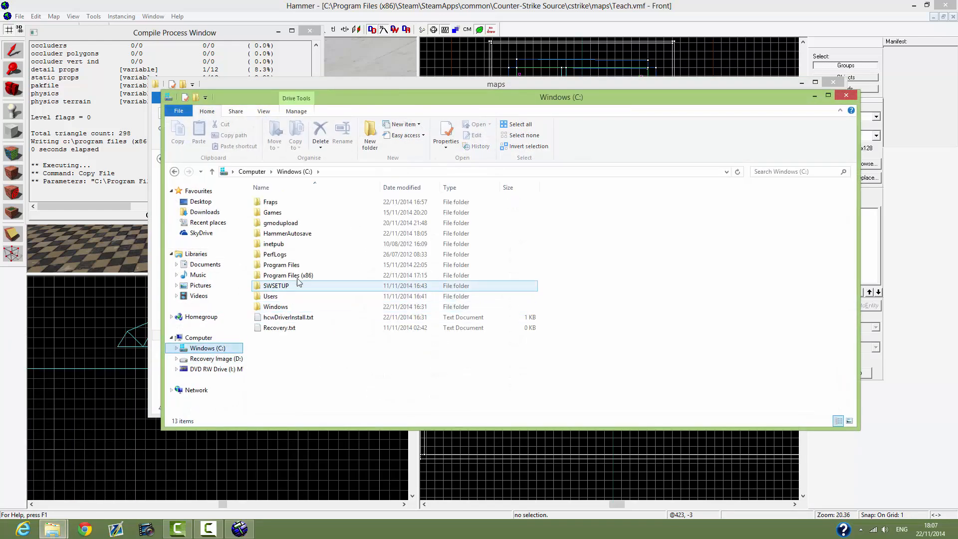
pyautogui.doubleClick(282, 275)
pyautogui.scroll(-7, 299, 300)
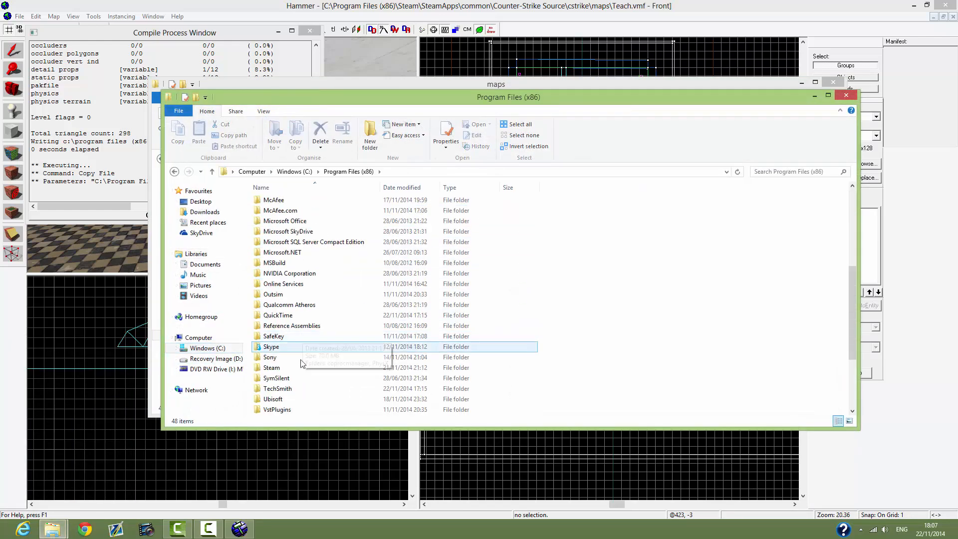
pyautogui.doubleClick(295, 359)
pyautogui.scroll(-3, 287, 300)
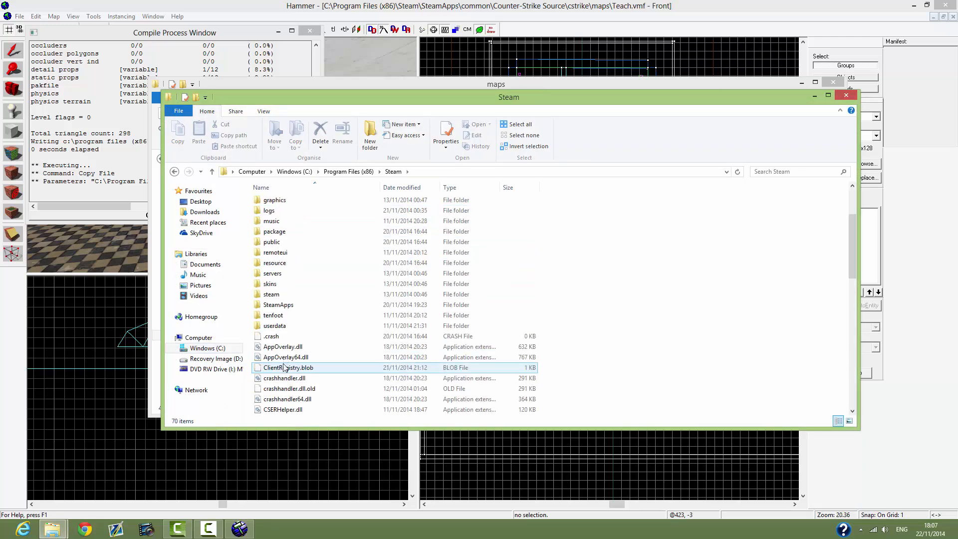
pyautogui.doubleClick(286, 307)
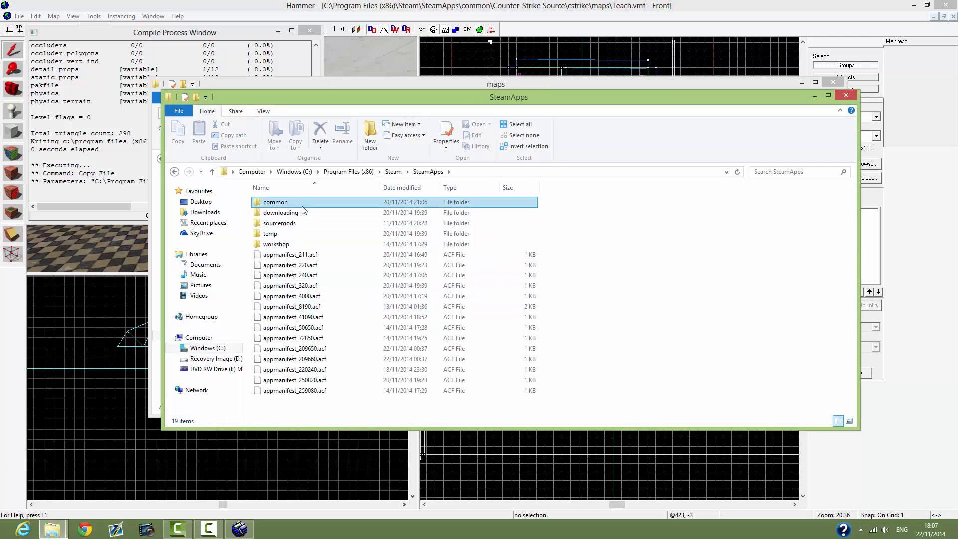
pyautogui.doubleClick(299, 203)
pyautogui.doubleClick(288, 243)
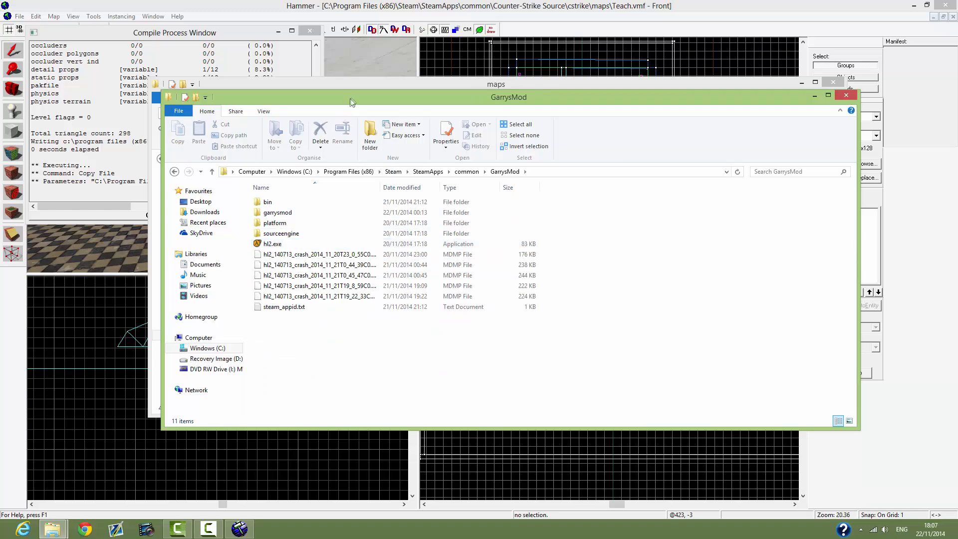
# Step: Tile the two folder windows side by side and move teach.bsp from cstrike's maps folder into GarrysMod\garrysmod\maps
pyautogui.press('super+Right')
pyautogui.press('super+Left')
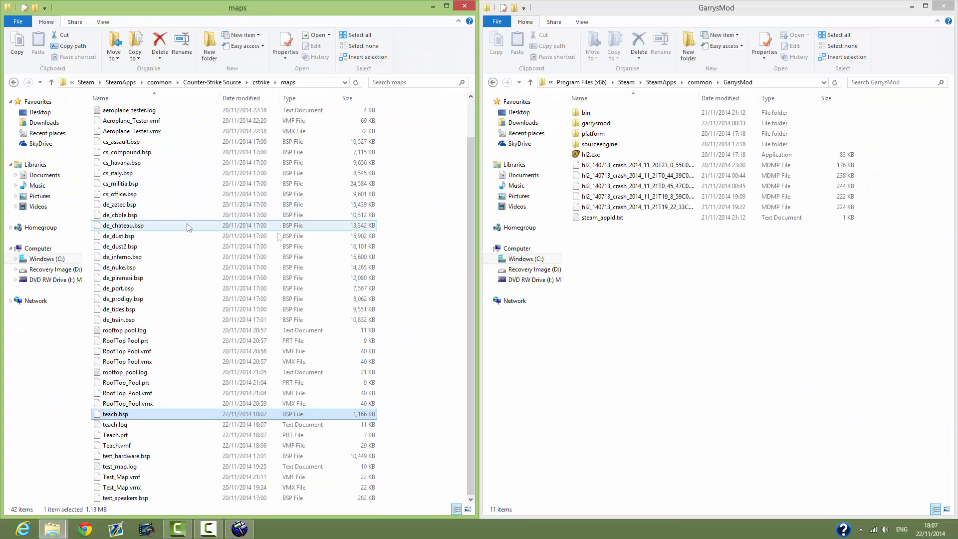
pyautogui.doubleClick(596, 123)
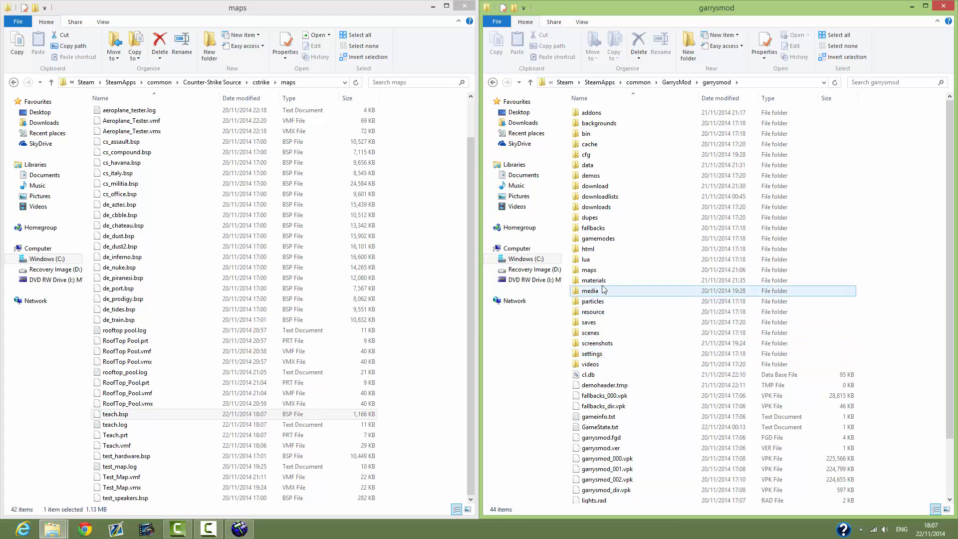
pyautogui.doubleClick(593, 270)
pyautogui.moveTo(614, 228); pyautogui.dragTo(681, 278)
pyautogui.moveTo(151, 416); pyautogui.dragTo(587, 332)
pyautogui.moveTo(687, 265); pyautogui.dragTo(683, 260)
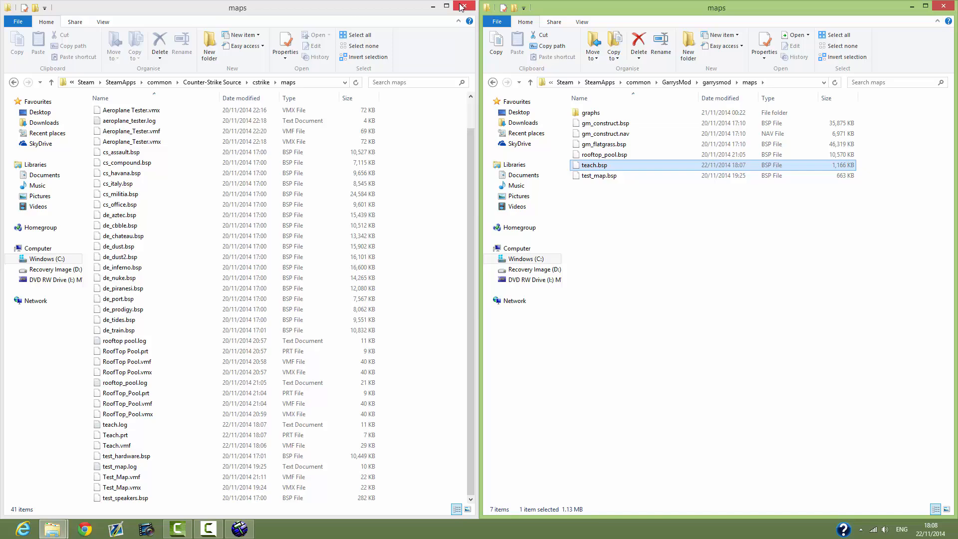
# Step: Put the folder windows out of the way and switch to Garry's Mod
pyautogui.click(433, 6)
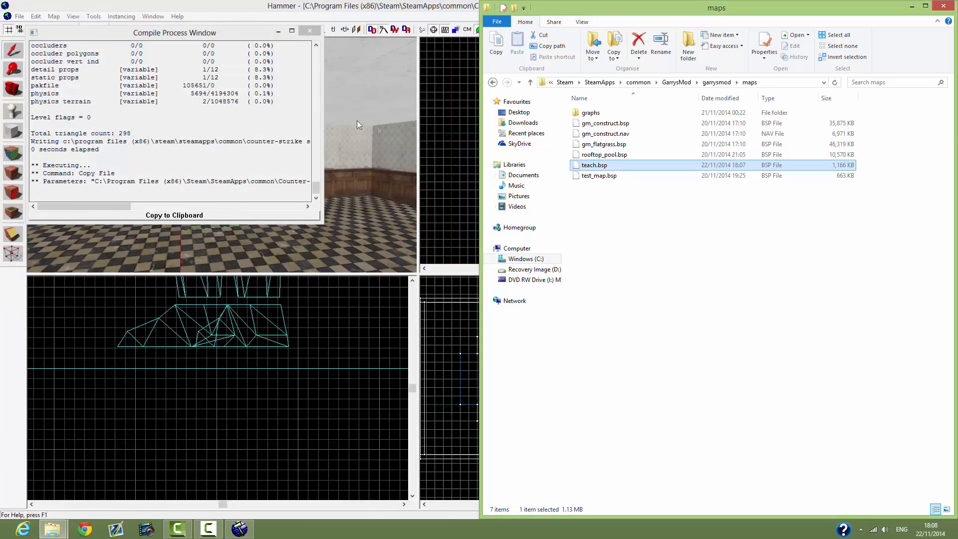
pyautogui.doubleClick(407, 8)
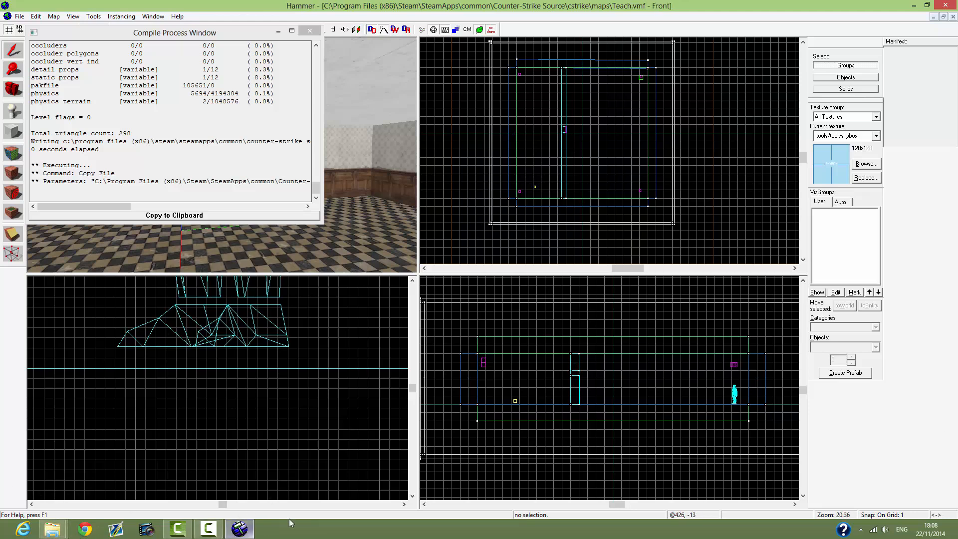
pyautogui.moveTo(204, 525)
pyautogui.click(240, 530)
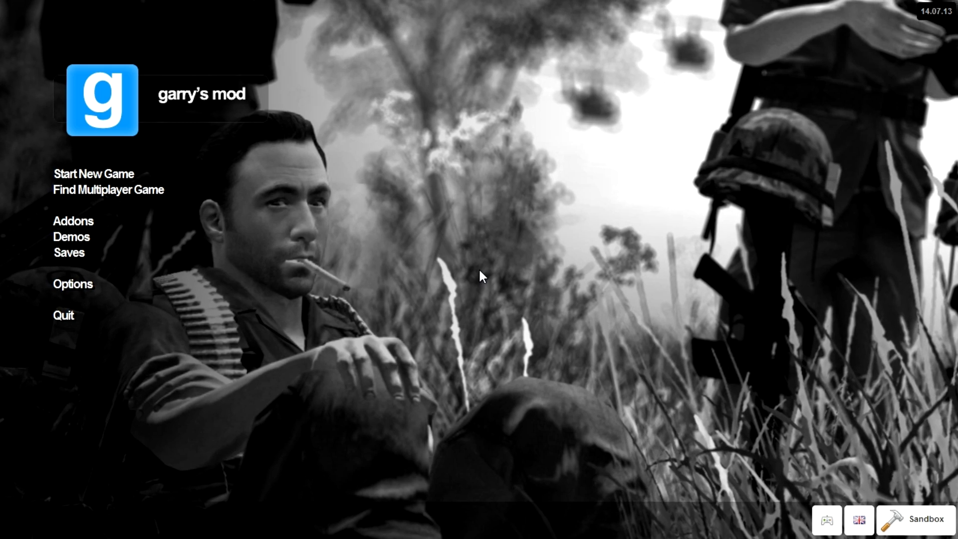
# Step: Find the teach map in the Other category of the new-game map list and return to the main menu
pyautogui.click(124, 176)
pyautogui.click(55, 98)
pyautogui.click(302, 117)
pyautogui.click(227, 111)
pyautogui.click(305, 110)
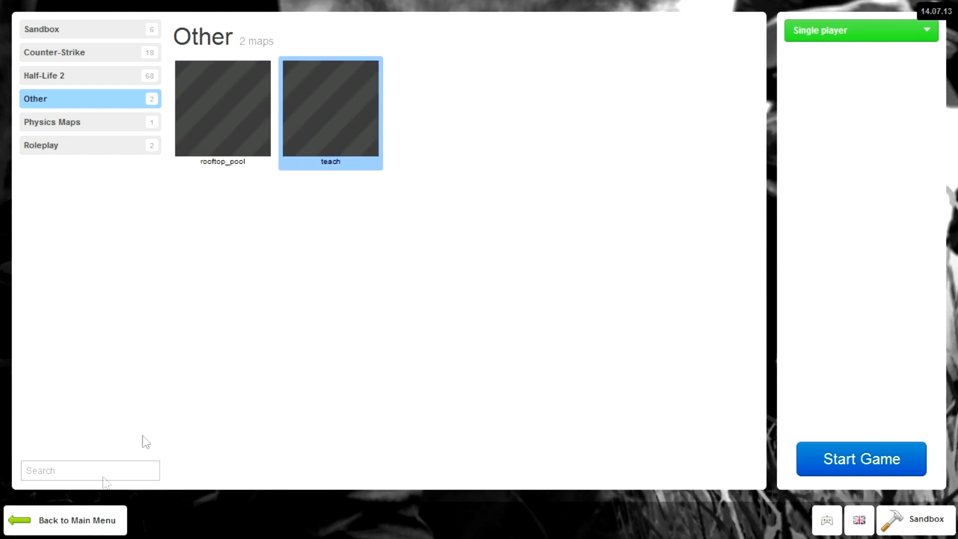
pyautogui.click(74, 521)
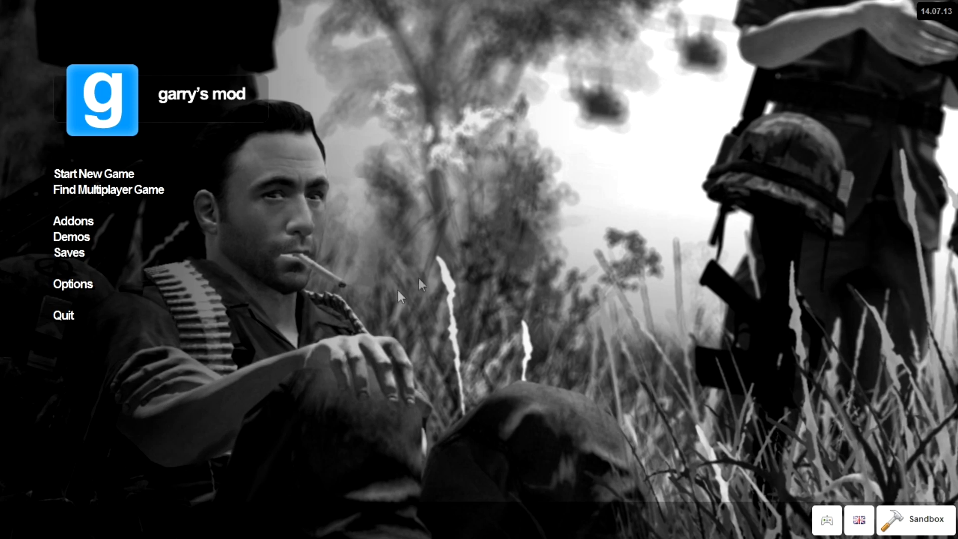
# Step: Enable the developer console in the advanced keyboard options, apply the options and close the console
pyautogui.press('`')
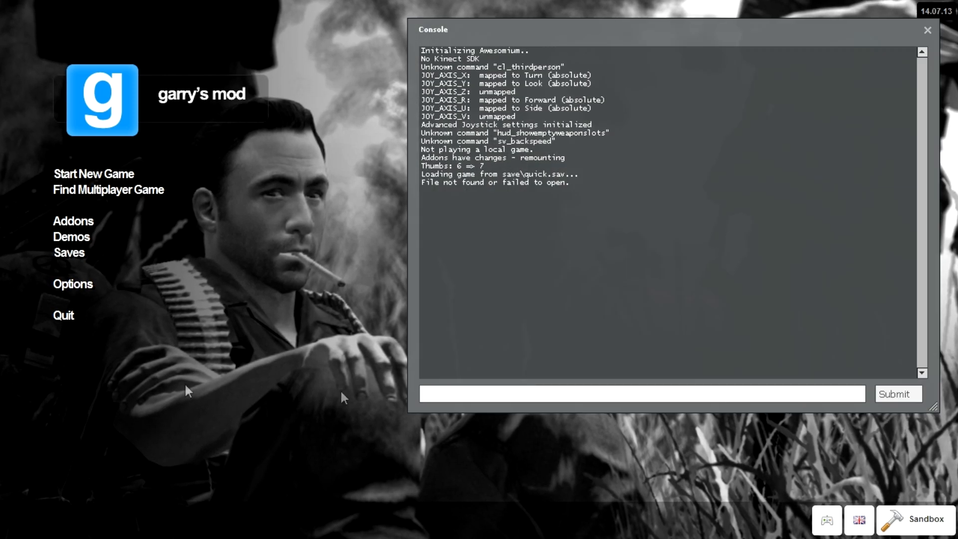
pyautogui.click(72, 284)
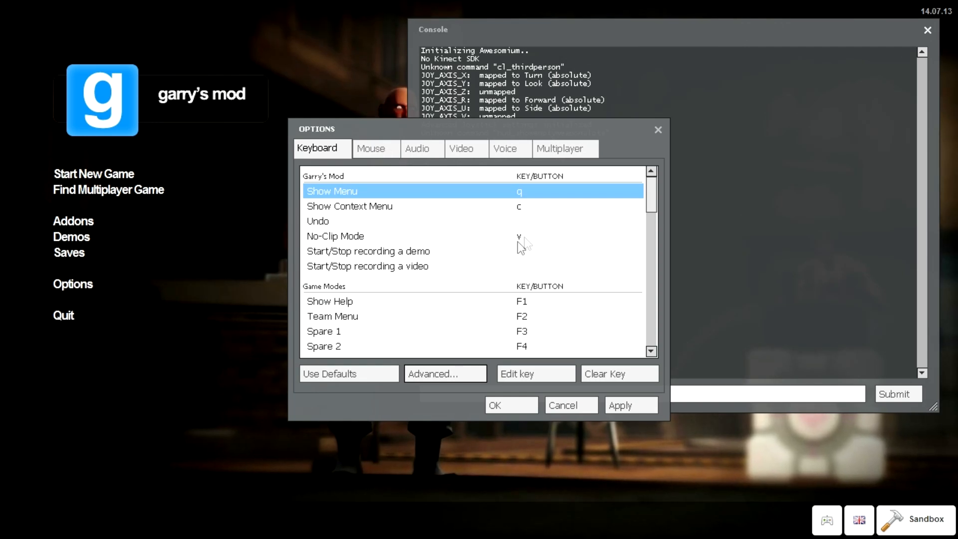
pyautogui.click(447, 370)
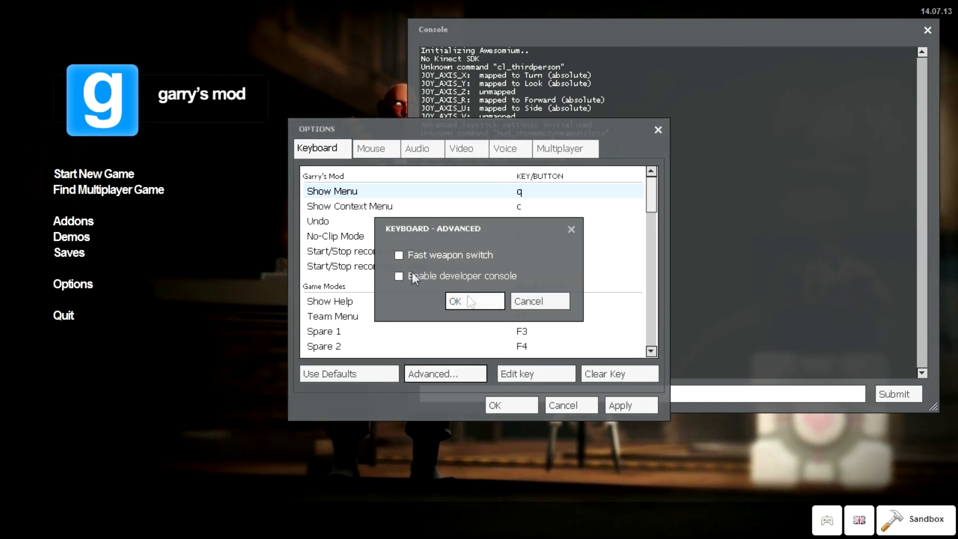
pyautogui.click(399, 277)
pyautogui.click(475, 301)
pyautogui.click(623, 407)
pyautogui.click(518, 405)
pyautogui.press('`')
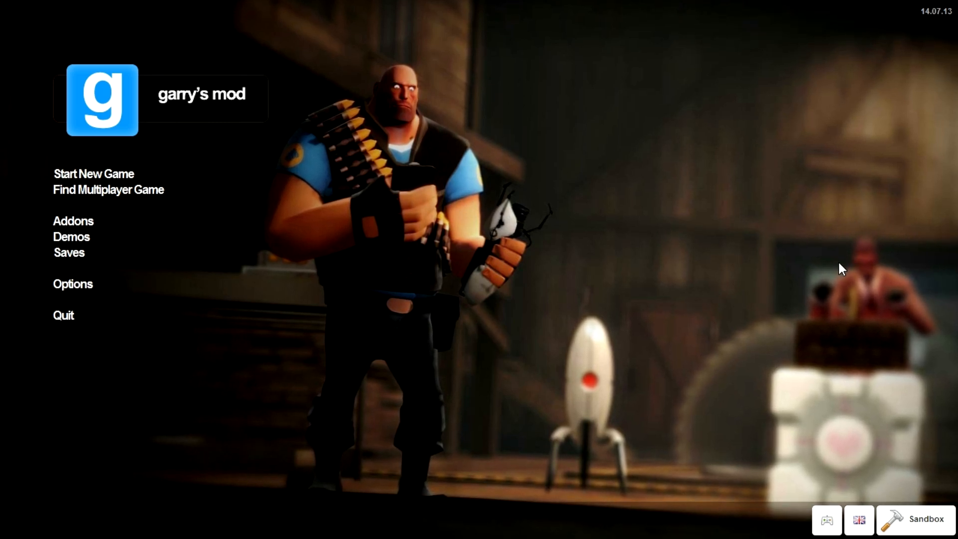
# Step: Open the developer console and load the level with the command map teach
pyautogui.press('`')
pyautogui.moveTo(421, 265); pyautogui.dragTo(593, 289)
pyautogui.click(623, 394)
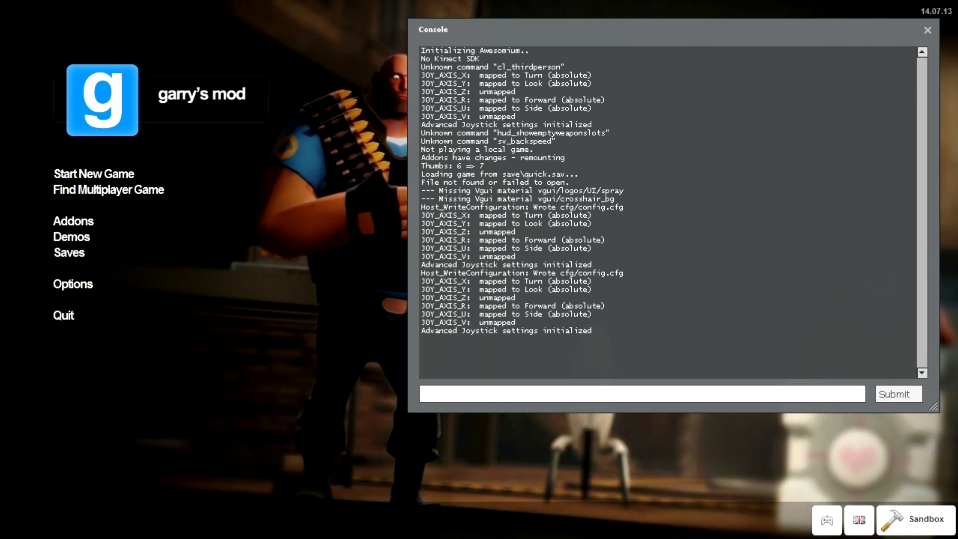
pyautogui.write('map teach')
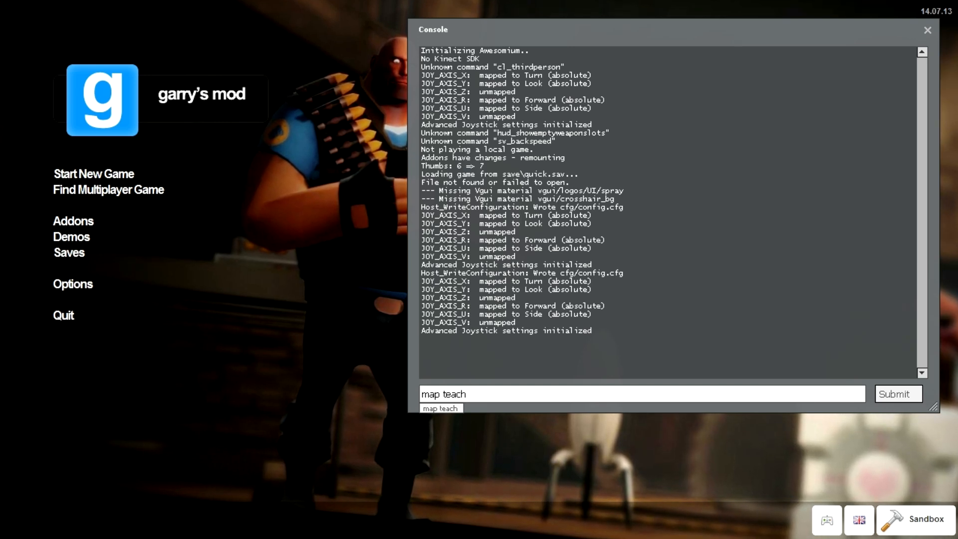
pyautogui.press('Return')
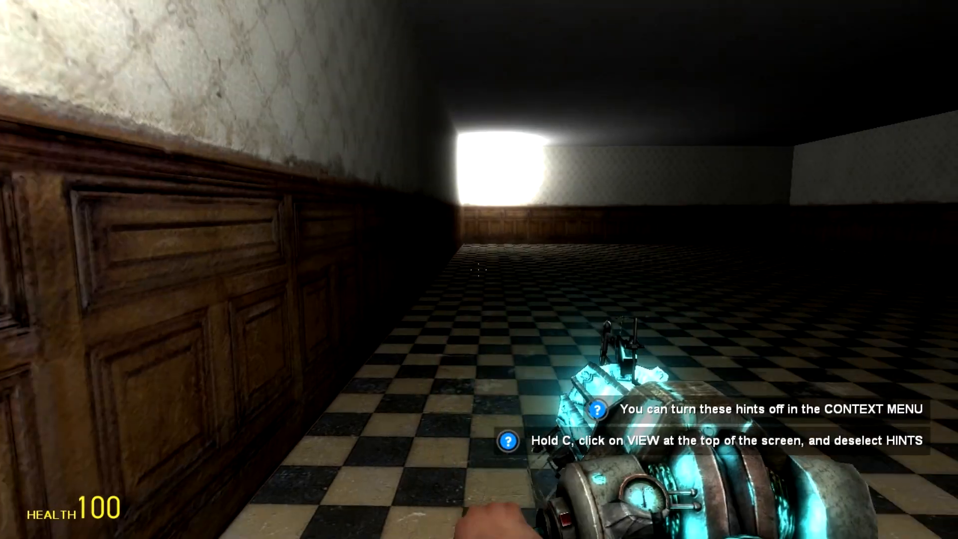
# Step: Walk through the starting room to the doorway and inspect the walls, floor and lighting
pyautogui.press('w')
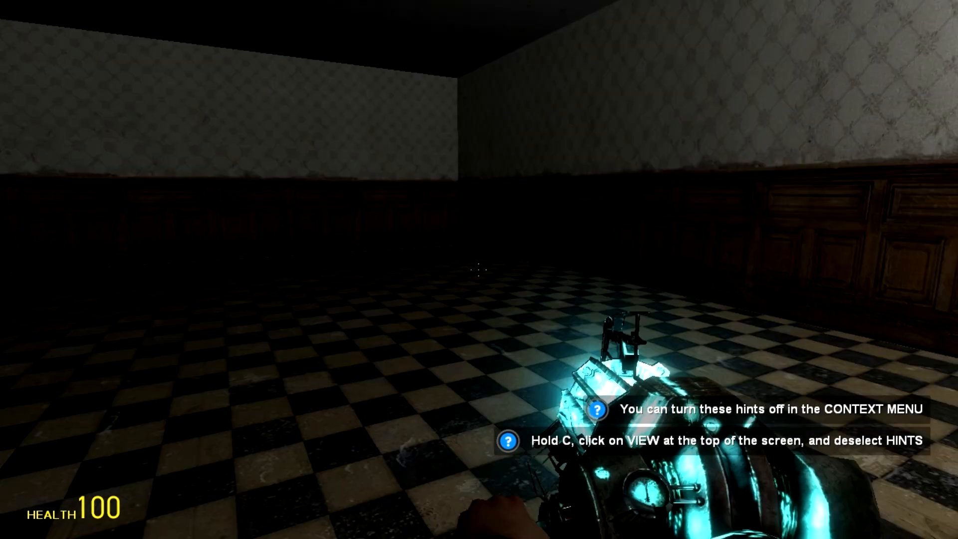
pyautogui.press('w')
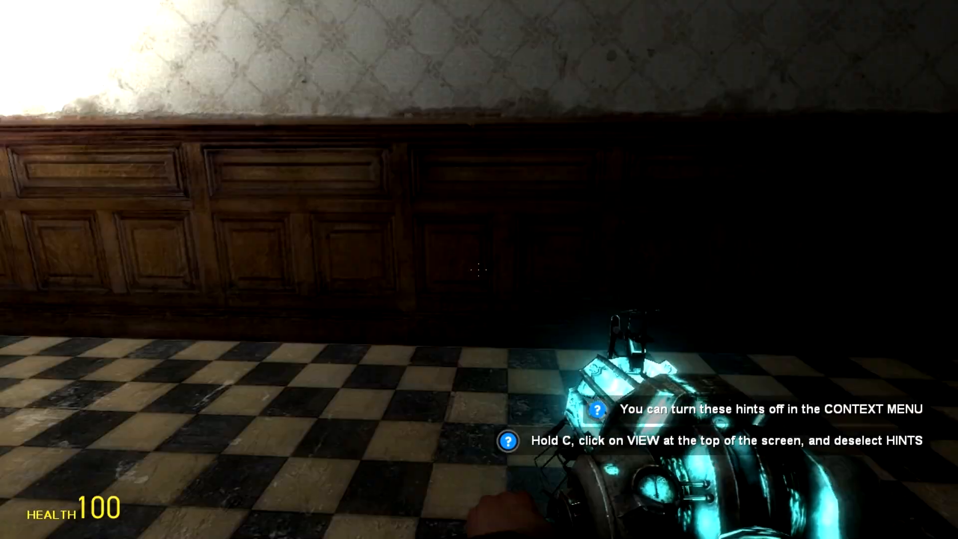
pyautogui.press('w')
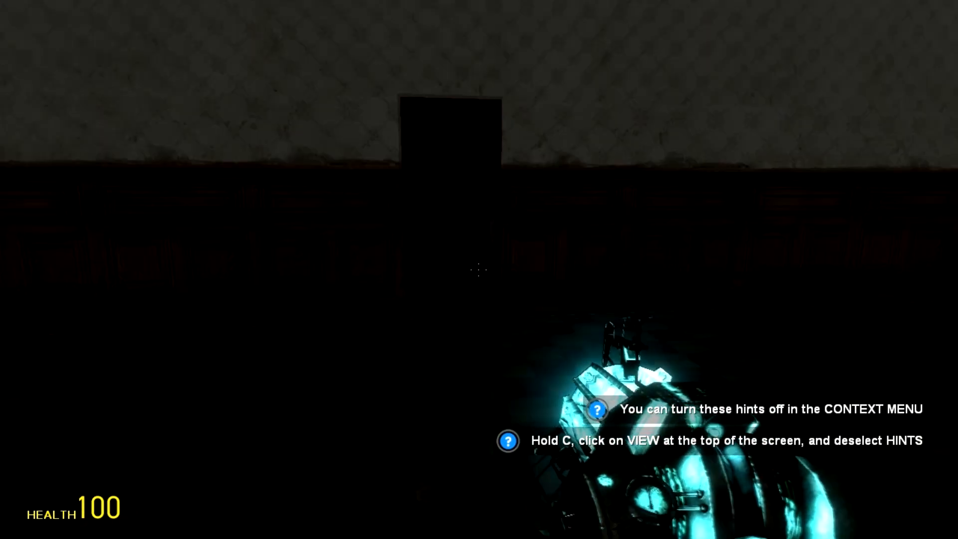
pyautogui.press('w')
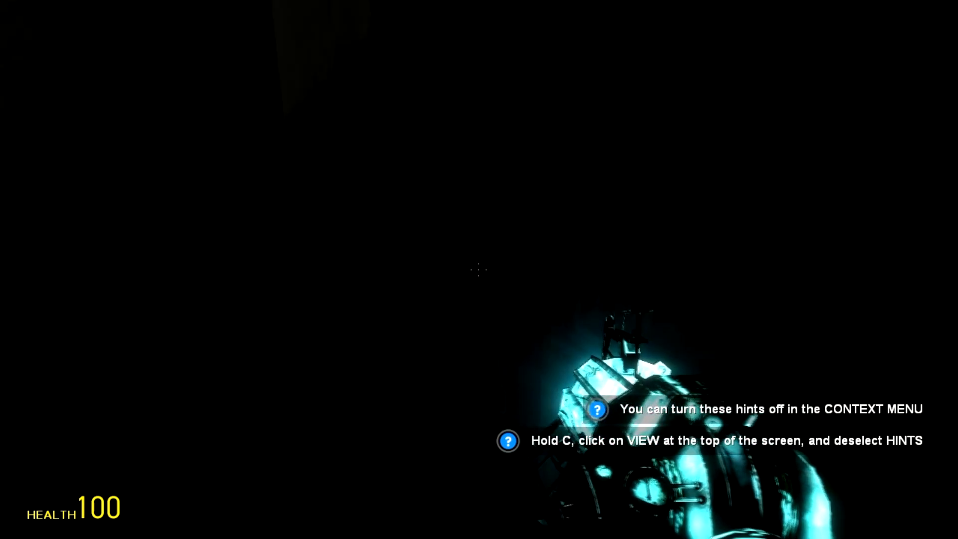
pyautogui.press('w')
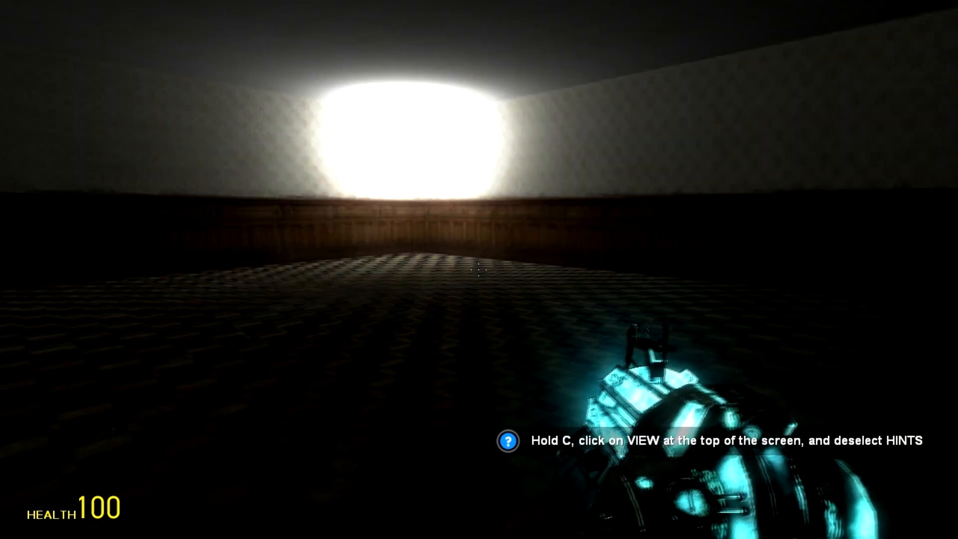
# Step: Explore the rest of the map, toggling the flashlight, and inspect the floor, door, ceiling and light falloff
pyautogui.press('w')
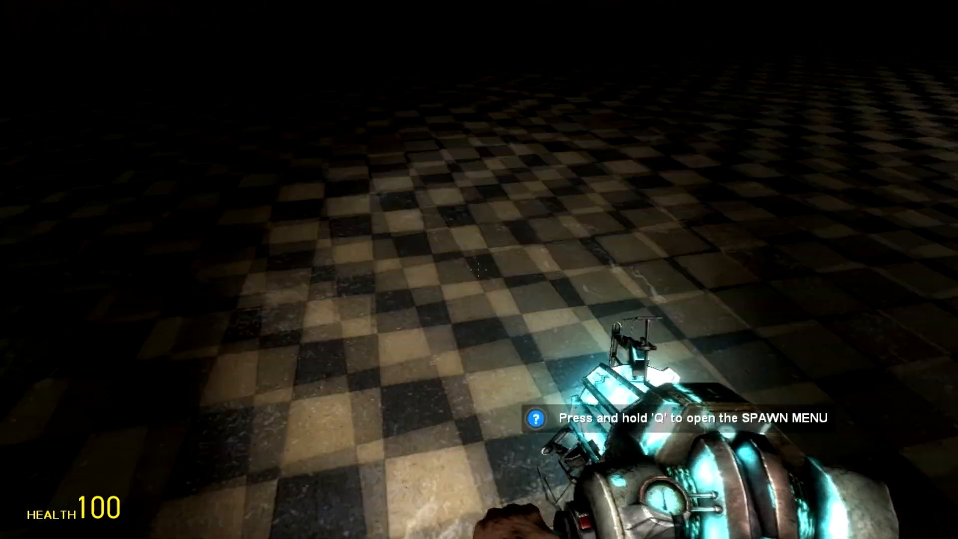
pyautogui.press('w')
pyautogui.press('f')
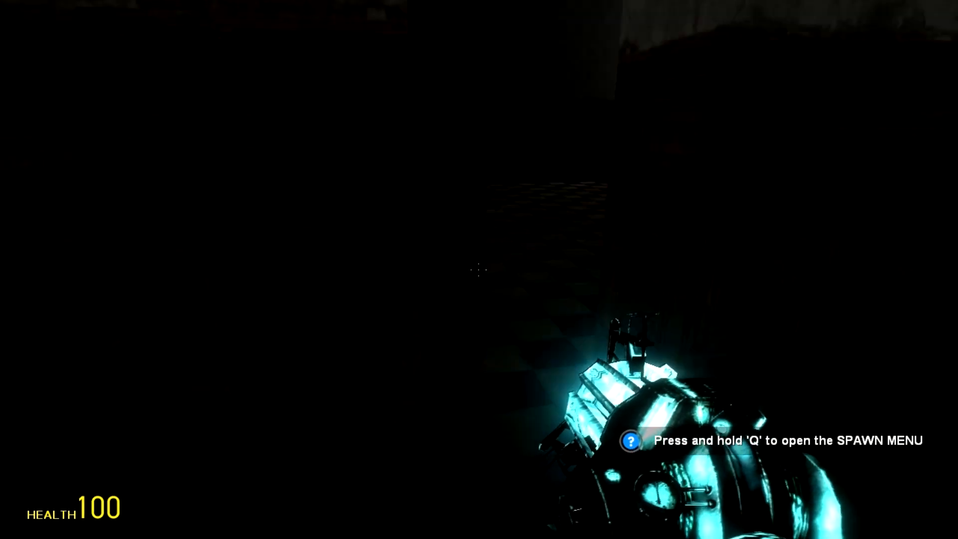
pyautogui.press('f')
pyautogui.press('w')
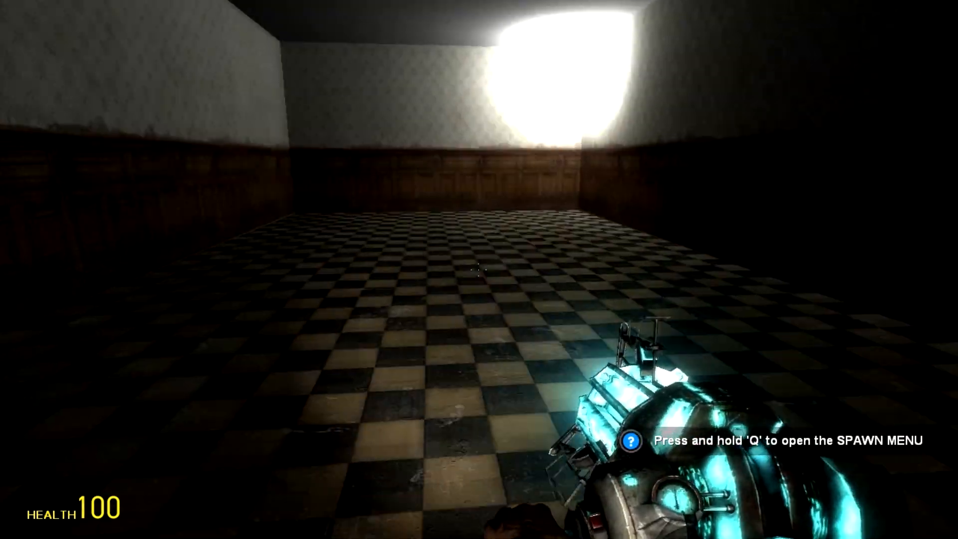
pyautogui.press('w')
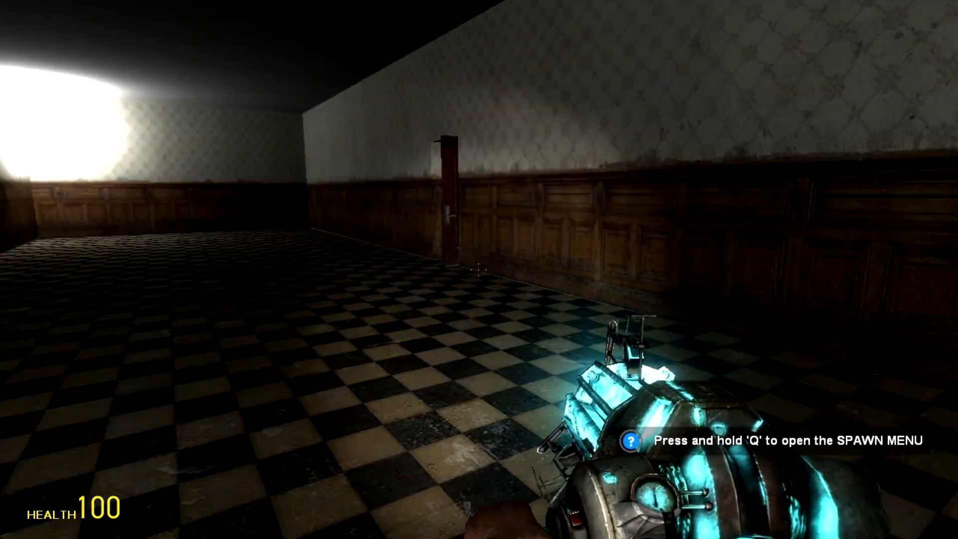
pyautogui.press('w')
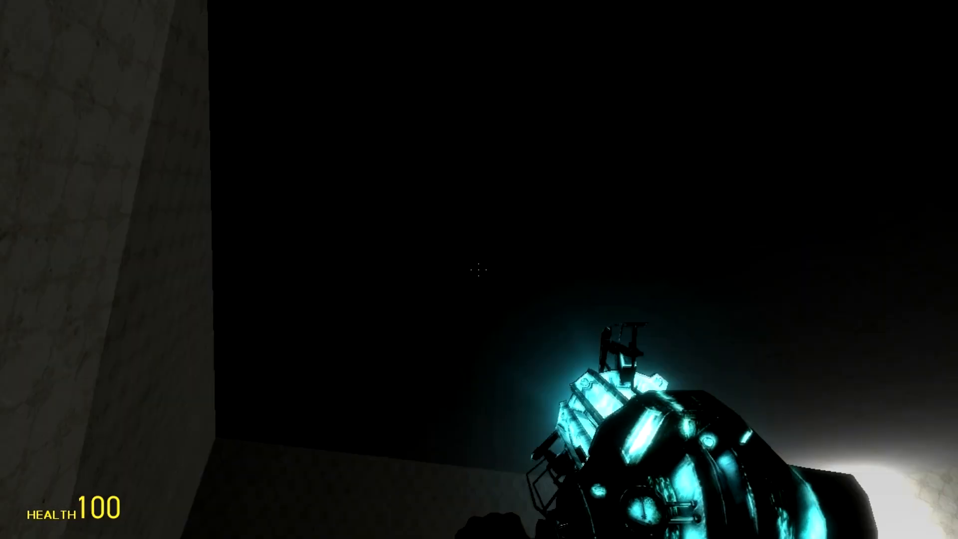
pyautogui.click(479, 270)
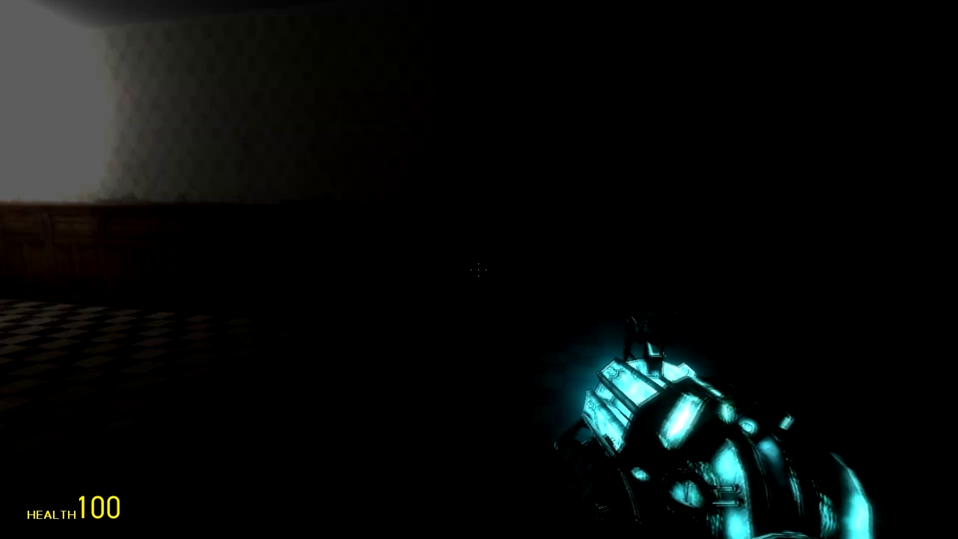
pyautogui.press('w')
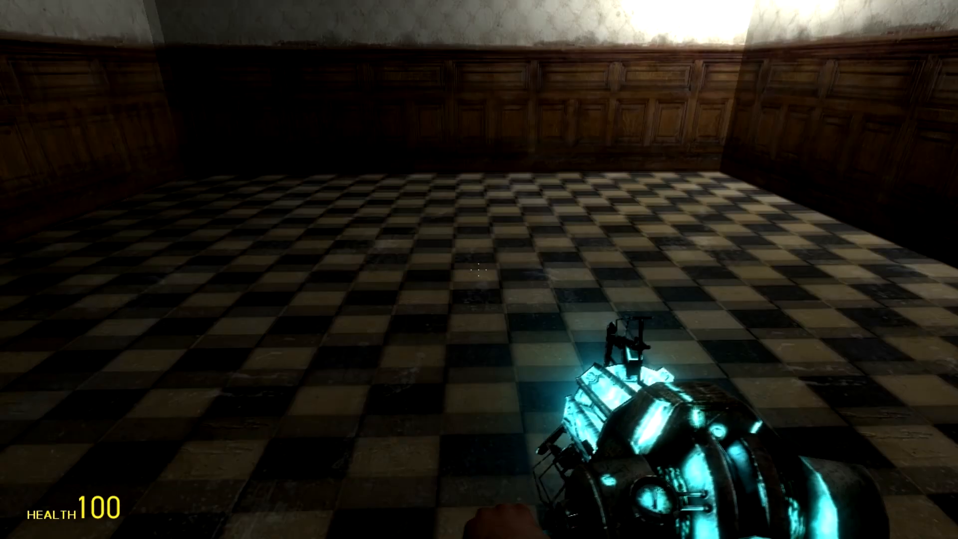
# Step: Browse the Counter-Strike weapons and map props spawnlists, looking through the cs_assault, cs_militia, cs_office and de_nuke props, and close the spawn menu
pyautogui.press('q')
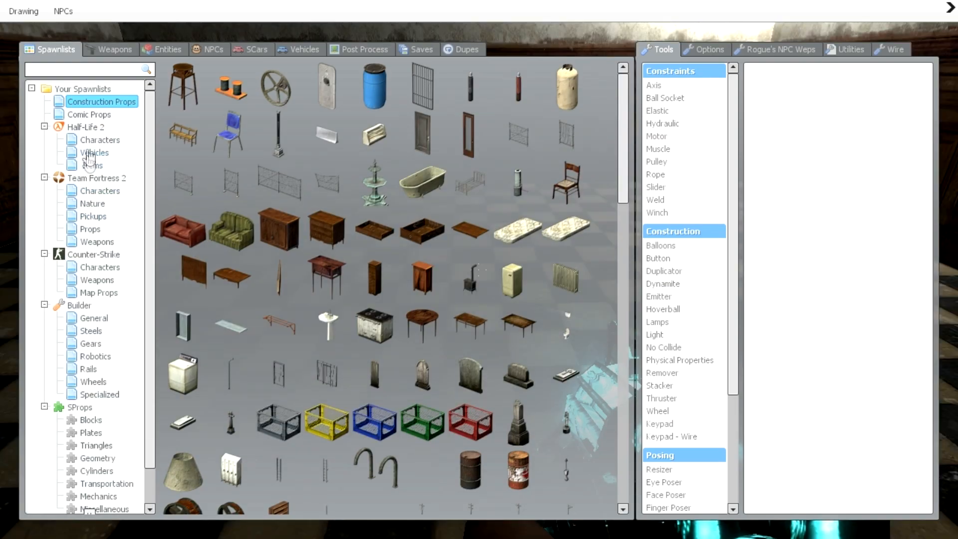
pyautogui.click(91, 268)
pyautogui.click(98, 280)
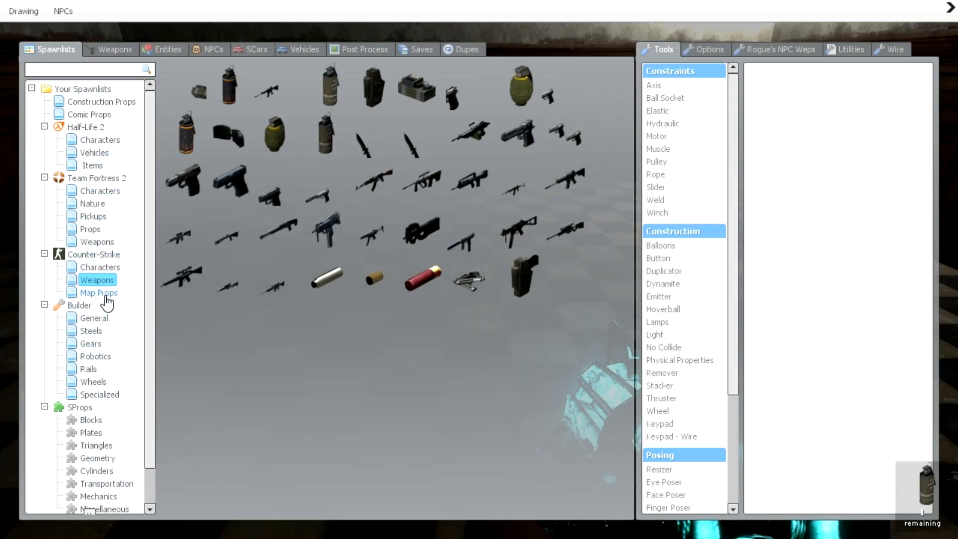
pyautogui.click(98, 293)
pyautogui.scroll(-3, 710, 354)
pyautogui.scroll(-15, 469, 341)
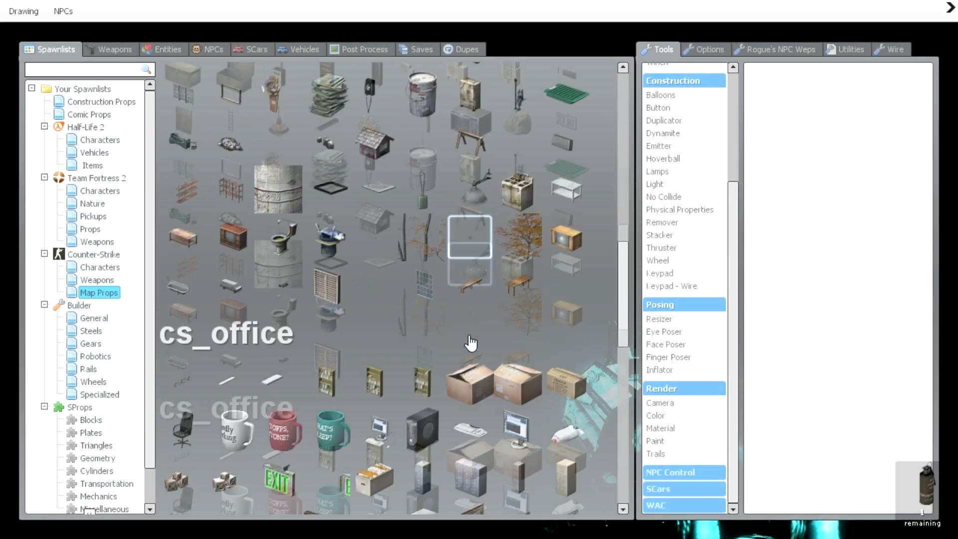
pyautogui.scroll(-12, 470, 342)
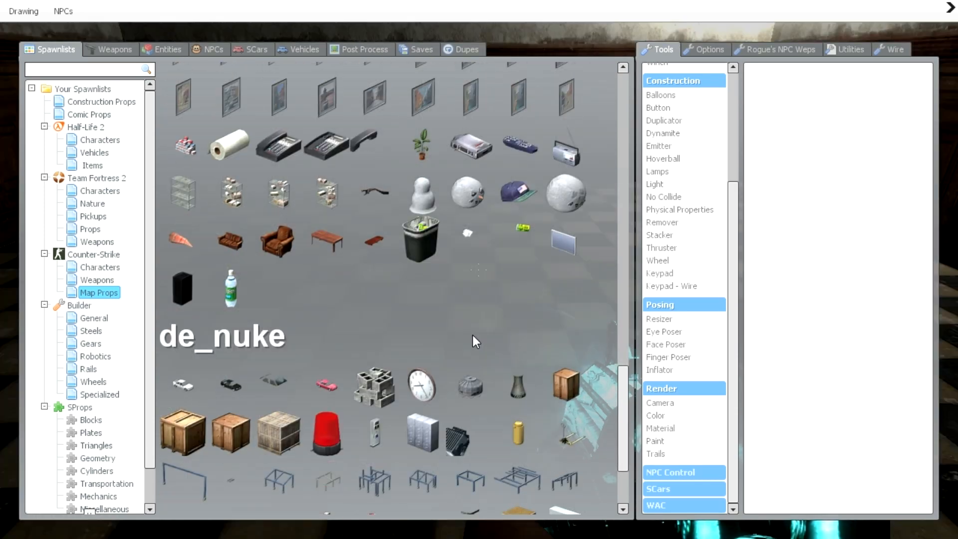
pyautogui.scroll(20, 474, 344)
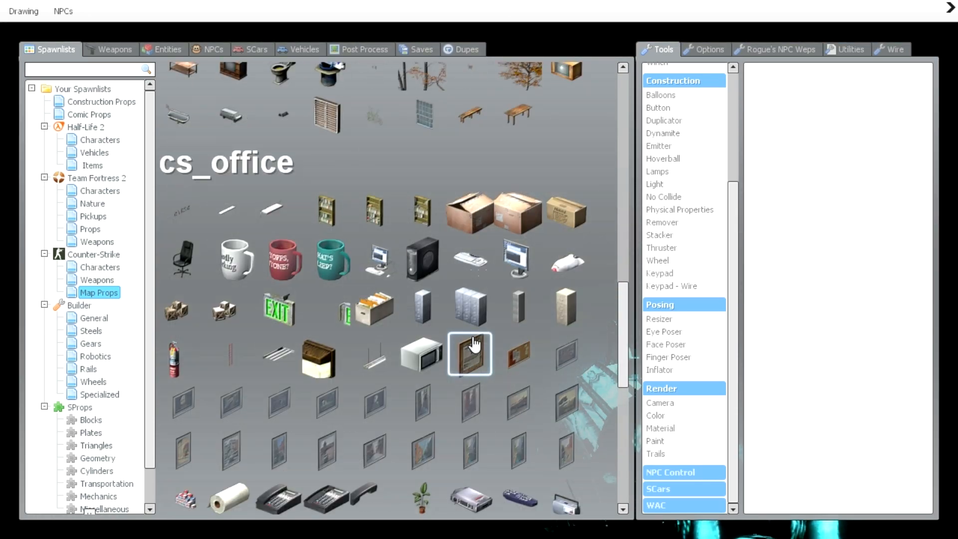
pyautogui.scroll(6, 472, 339)
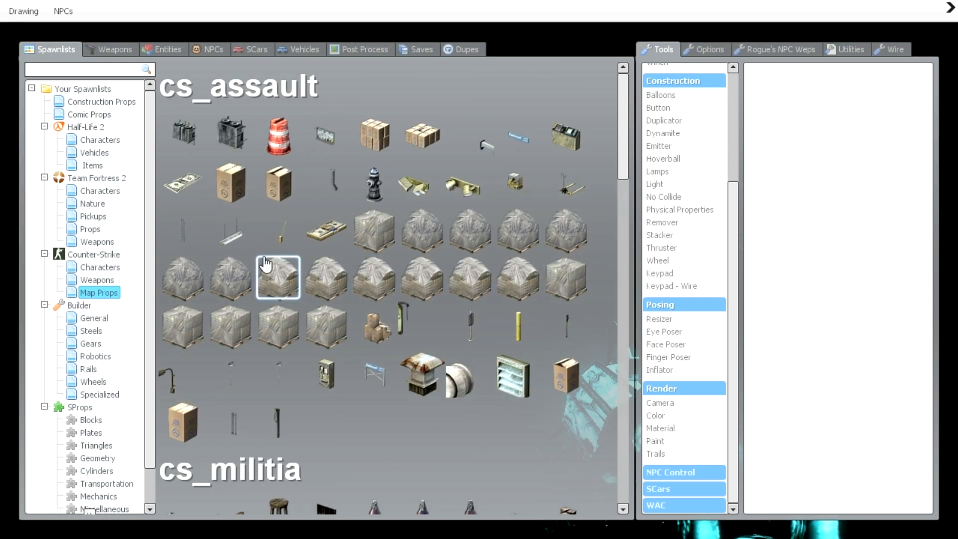
pyautogui.press('q')
pyautogui.click(479, 269)
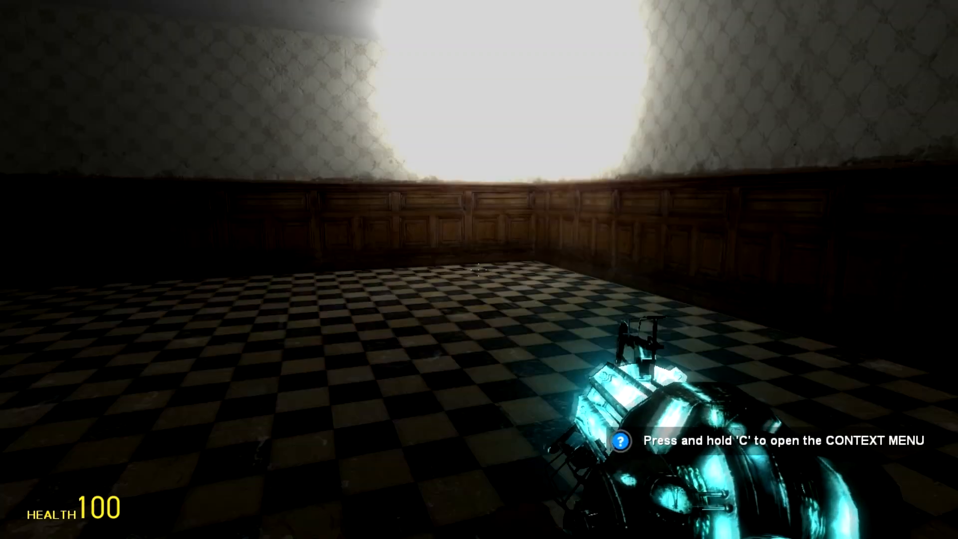
# Step: Walk through the dark room with the flashlight toggled, inspecting the lit corners, ceiling and walls, and fire the physics gun
pyautogui.press('f')
pyautogui.press('f')
pyautogui.press('f')
pyautogui.press('f')
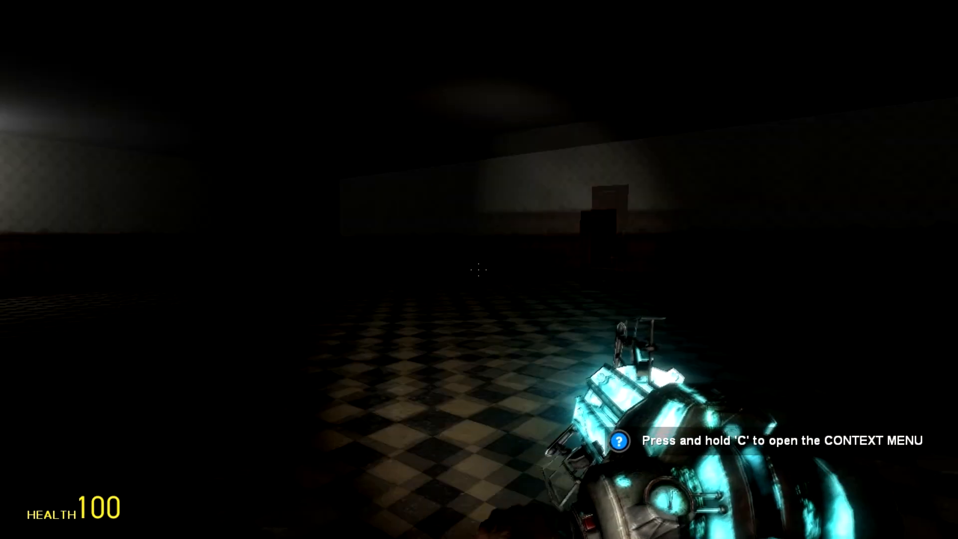
pyautogui.press('w')
pyautogui.press('w')
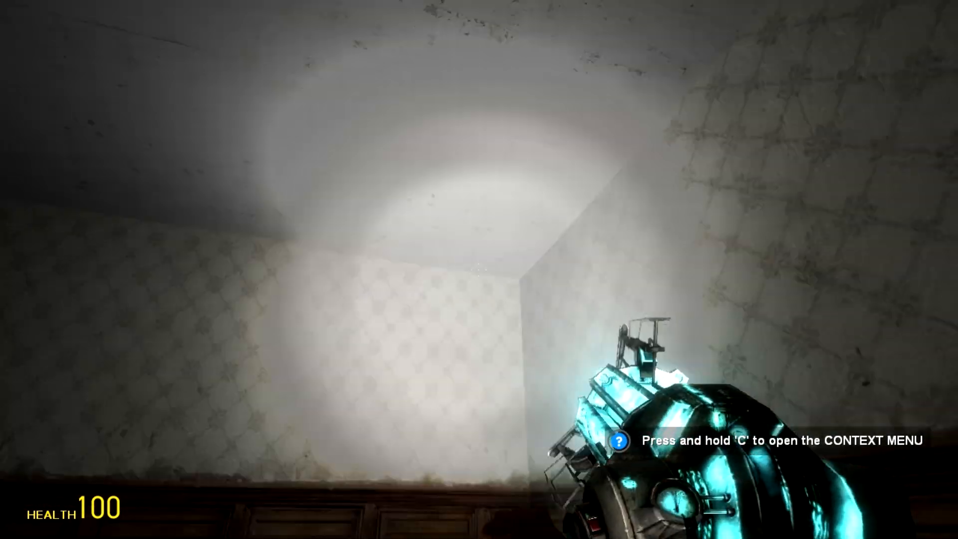
pyautogui.click(479, 269)
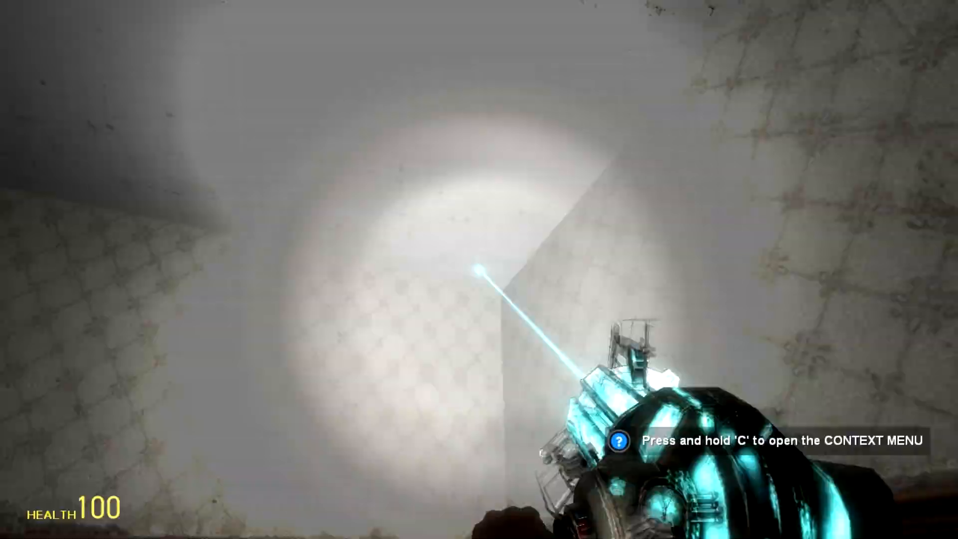
pyautogui.press('w')
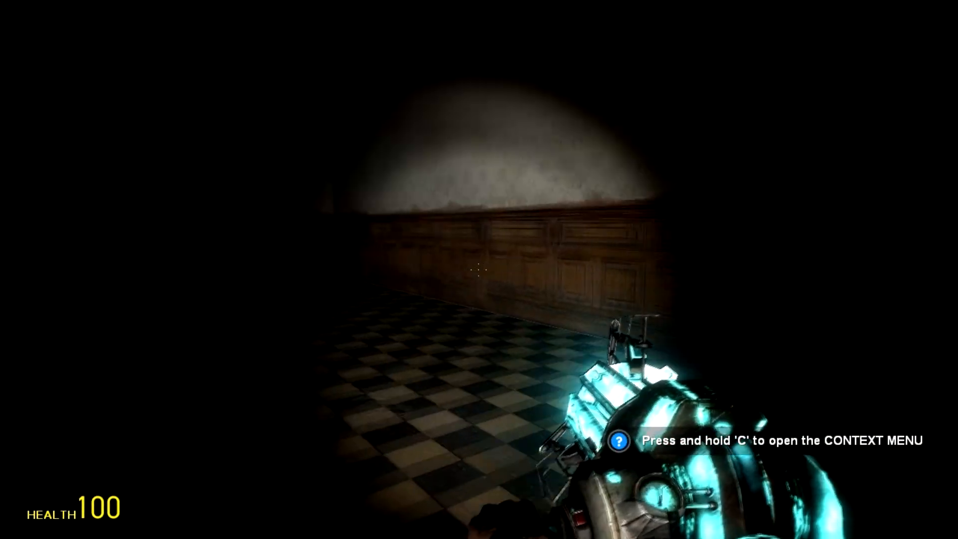
pyautogui.click(478, 269)
pyautogui.press('w')
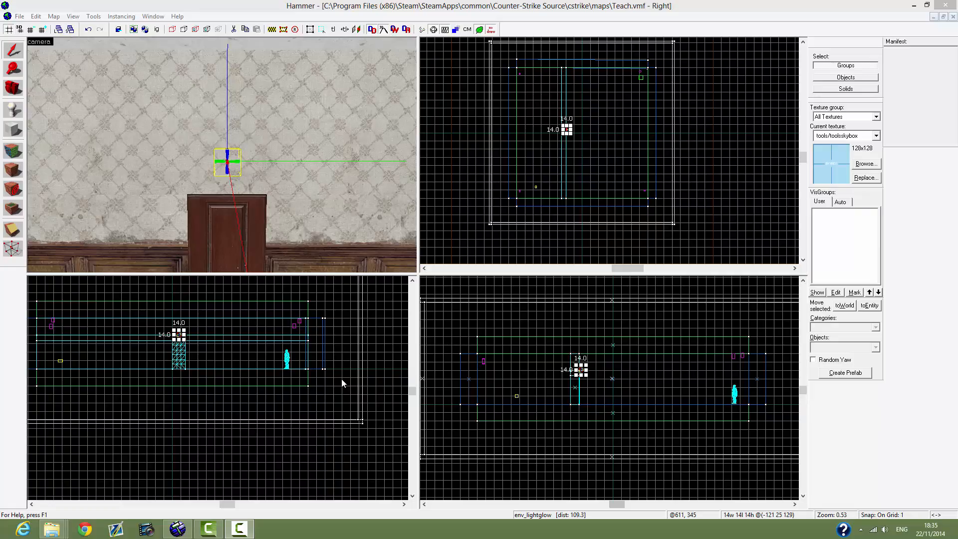
# Step: Switch to Hammer and fly the 3D camera from the door to the room corner holding a spotlight
pyautogui.click(227, 161)
pyautogui.press('z')
pyautogui.press('w')
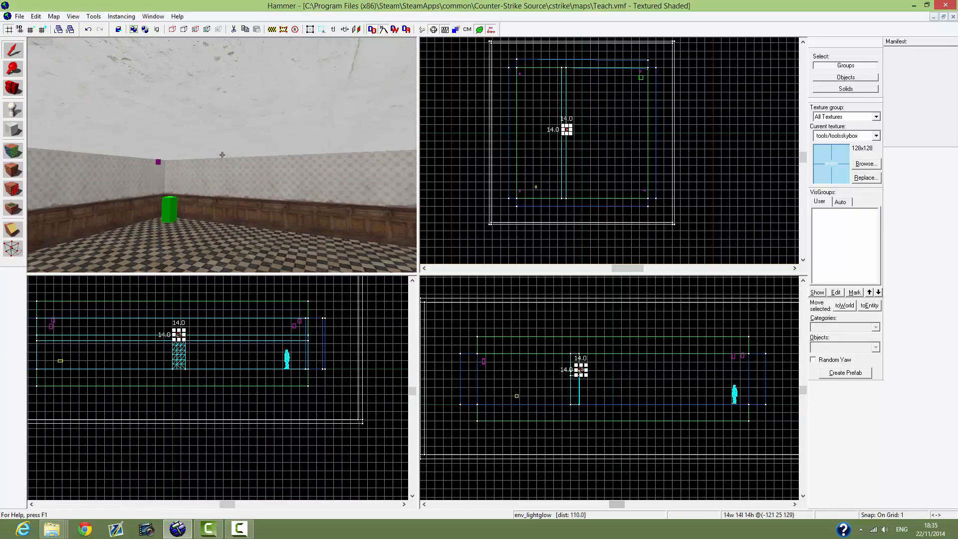
pyautogui.press('w')
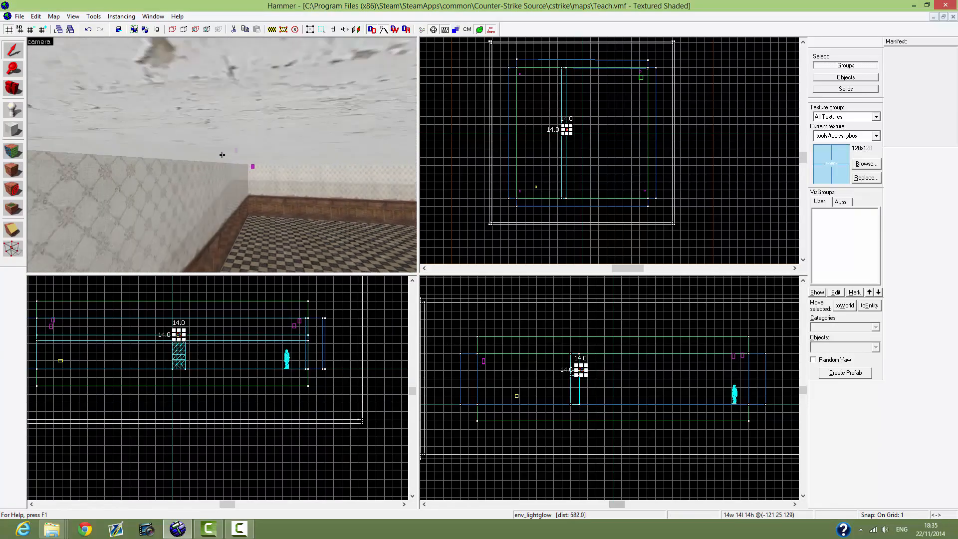
pyautogui.press('w')
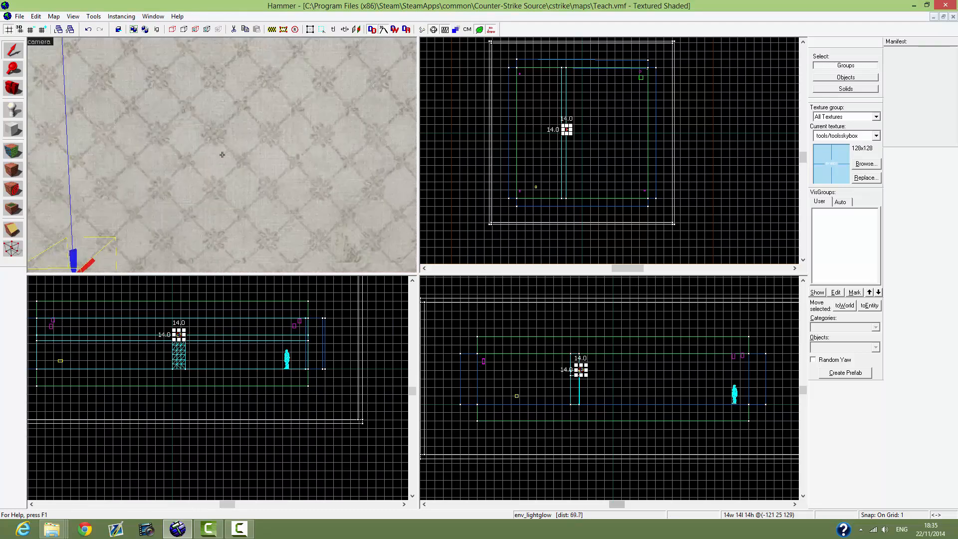
pyautogui.press('w')
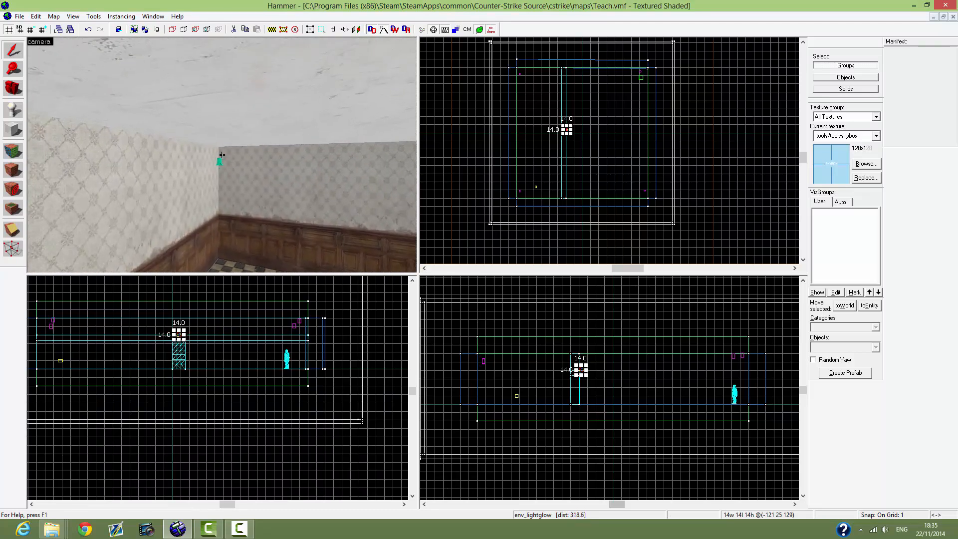
# Step: Select the light_spot entities in two room corners one after the other and inspect their light cones
pyautogui.press('z')
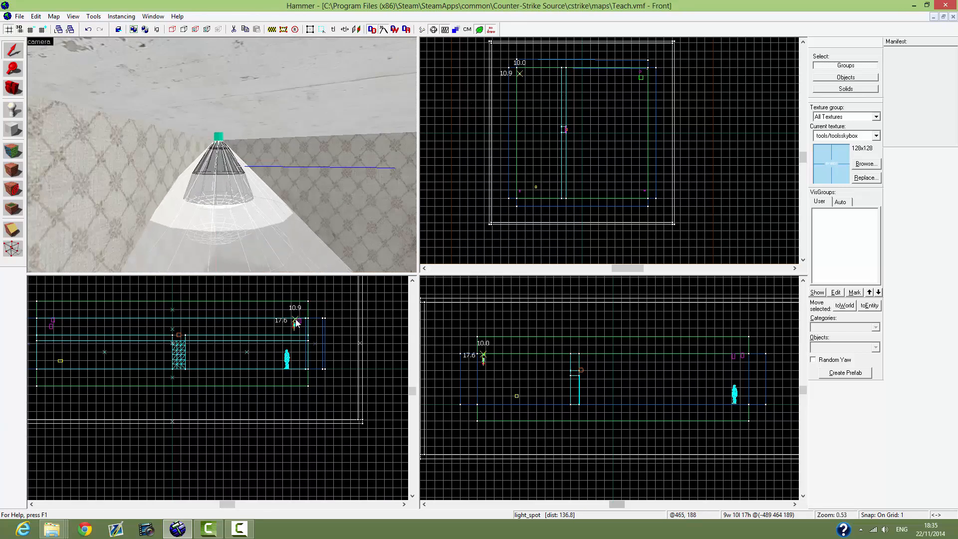
pyautogui.press('w')
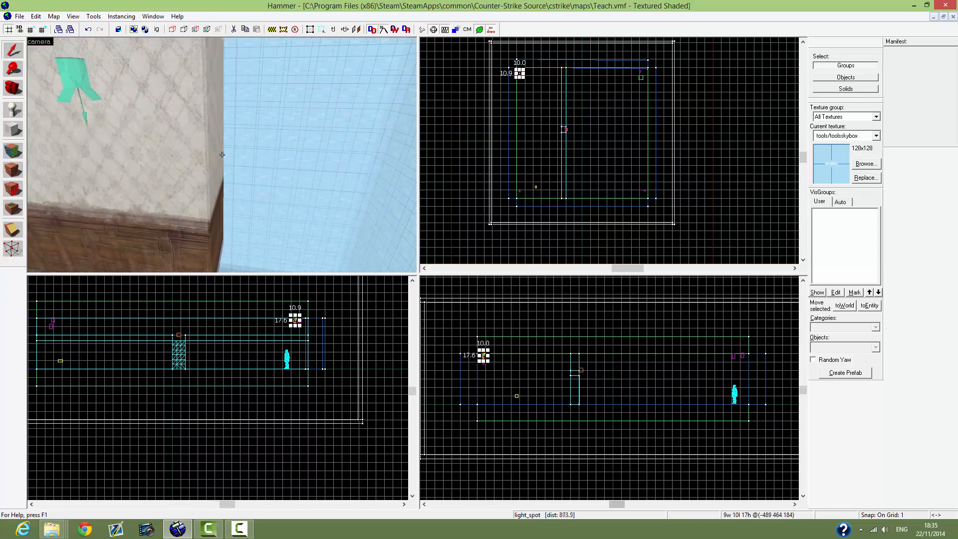
pyautogui.press('s')
pyautogui.click(222, 155)
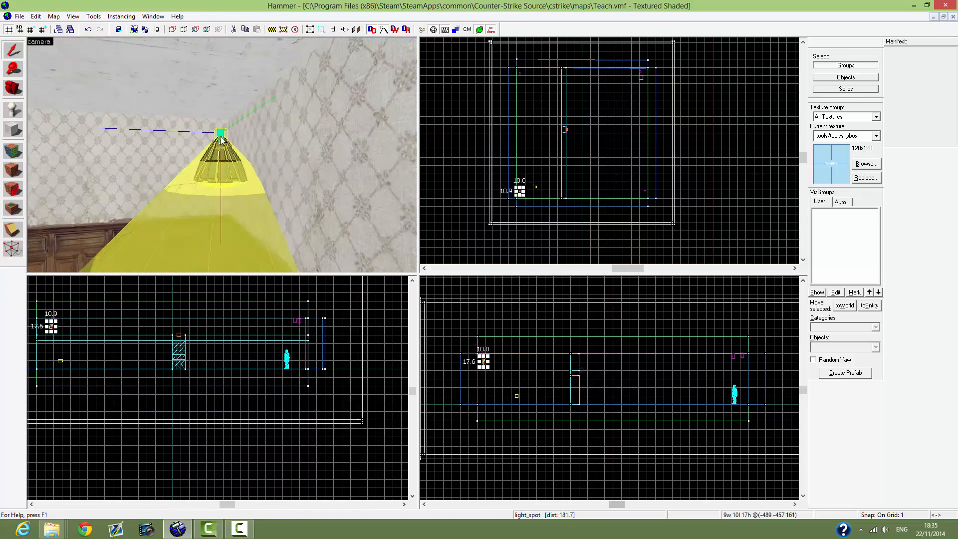
pyautogui.press('w')
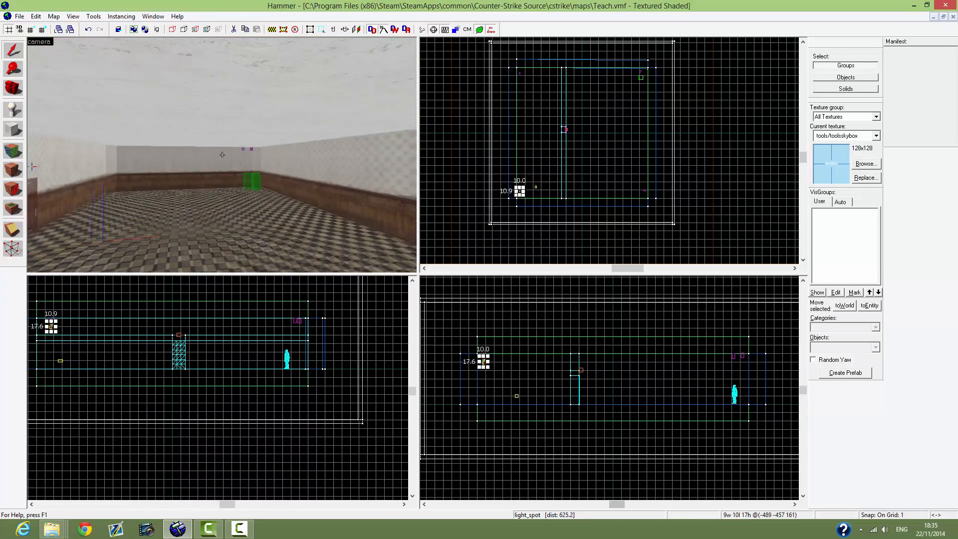
pyautogui.press('w')
# Step: Select the env_lightglow above the door and examine the room and the gap between its outer walls and the skybox
pyautogui.press('z')
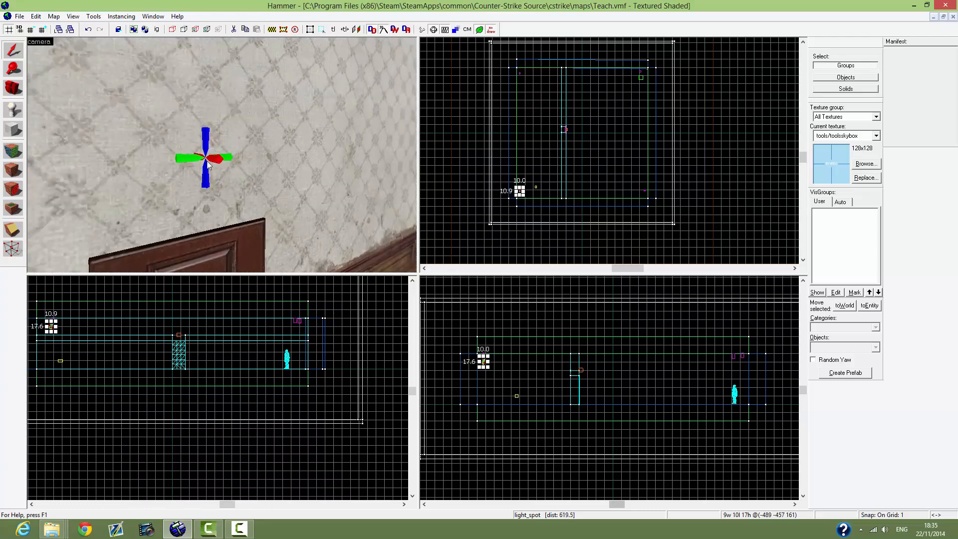
pyautogui.press('s')
pyautogui.press('w')
pyautogui.press('w')
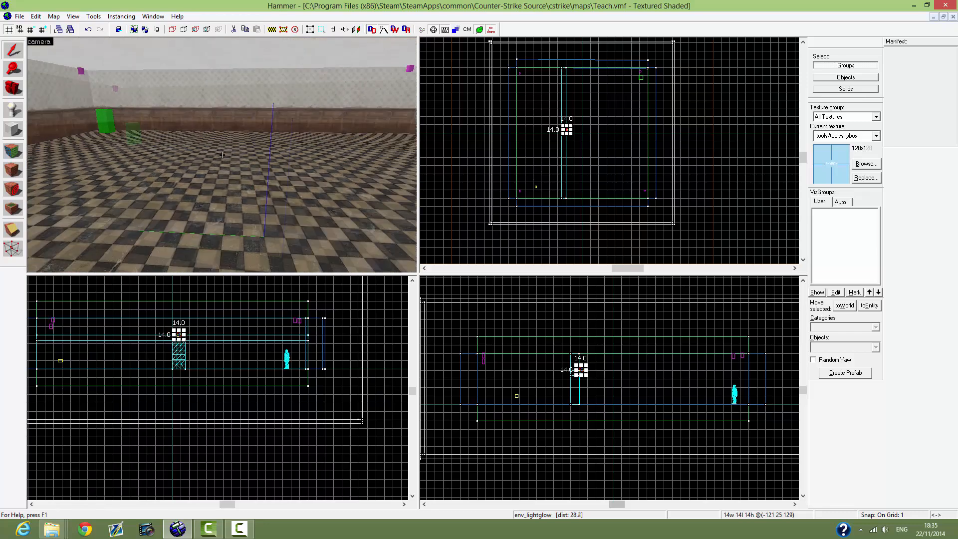
pyautogui.press('s')
pyautogui.press('w')
pyautogui.press('s')
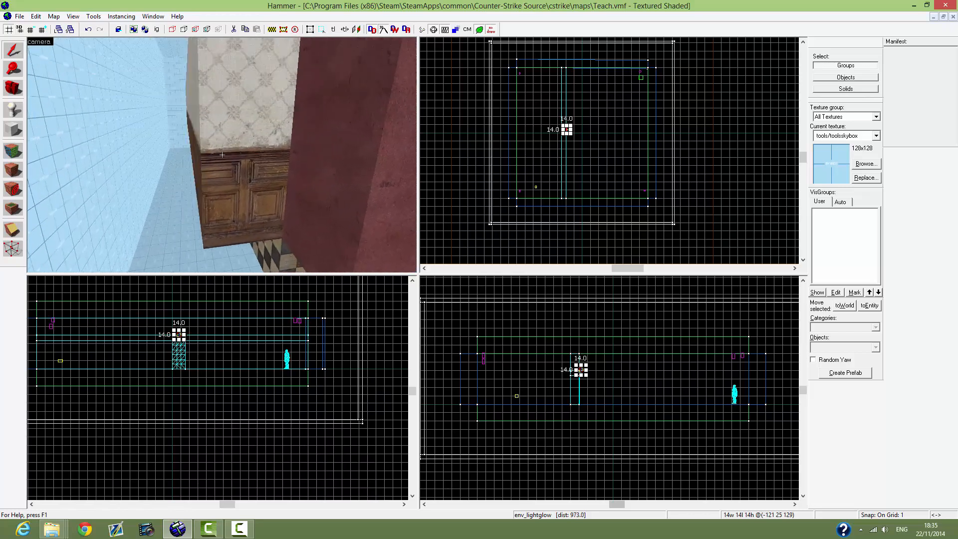
pyautogui.press('w')
pyautogui.press('s')
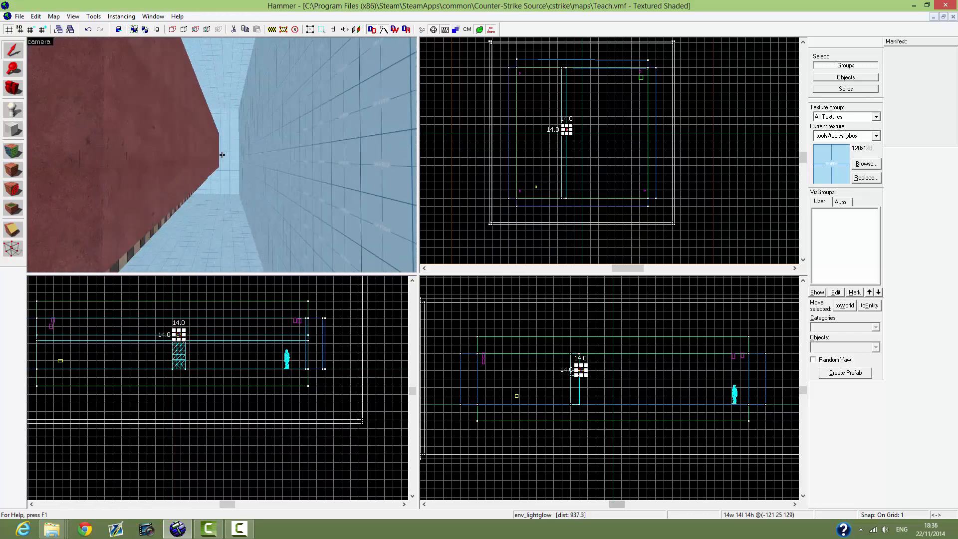
pyautogui.press('w')
pyautogui.press('w')
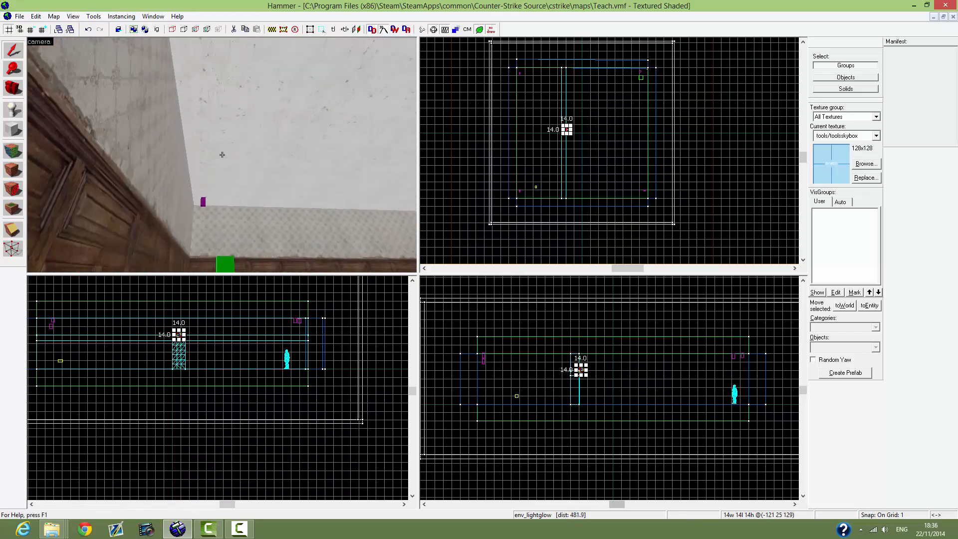
pyautogui.press('w')
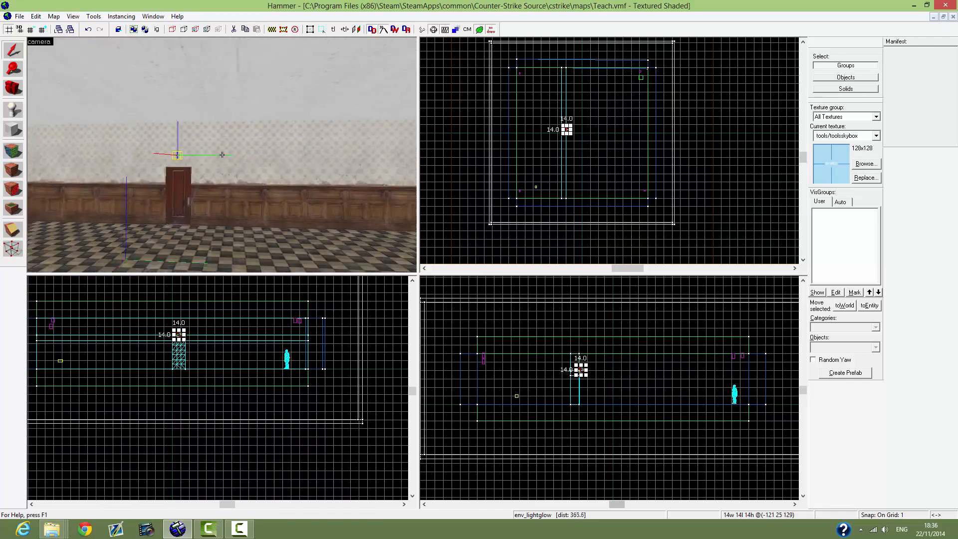
# Step: Fly around the interior to examine the door, corners, wall textures and the top of the dividing wall
pyautogui.press('Left')
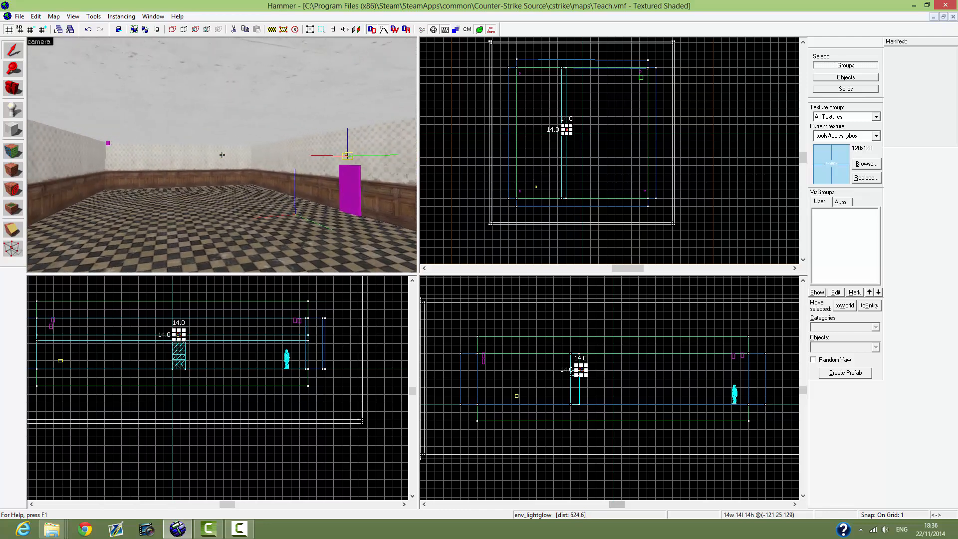
pyautogui.press('w')
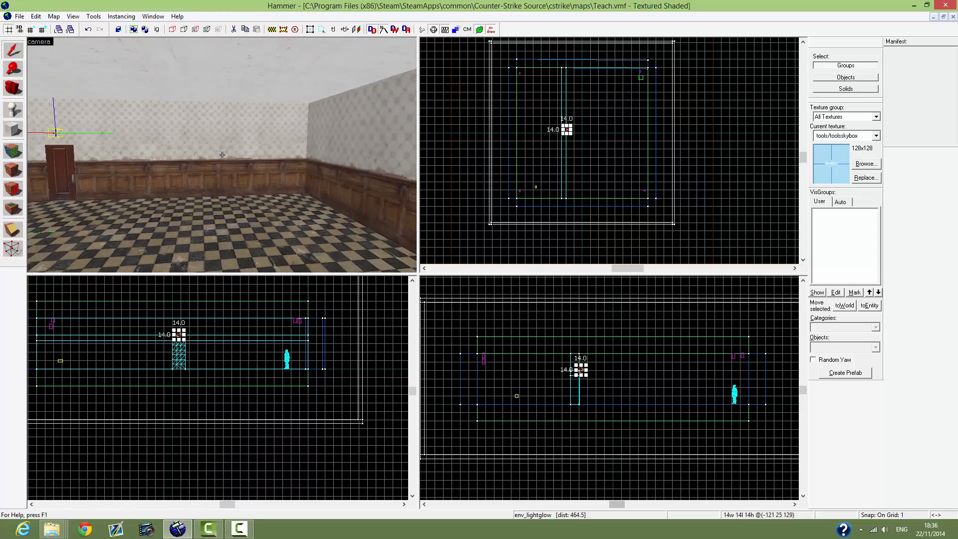
pyautogui.press('Right')
pyautogui.press('Left')
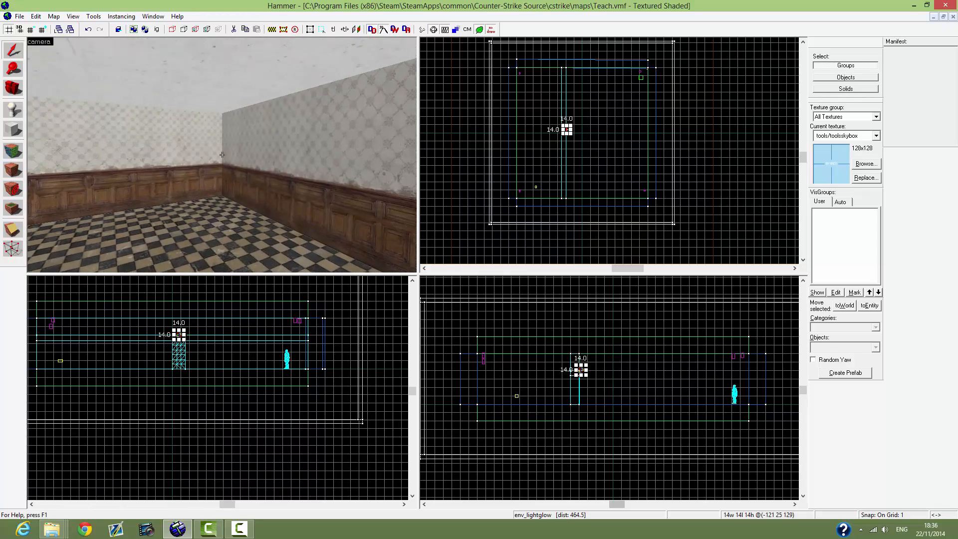
pyautogui.press('Left')
pyautogui.press('Left')
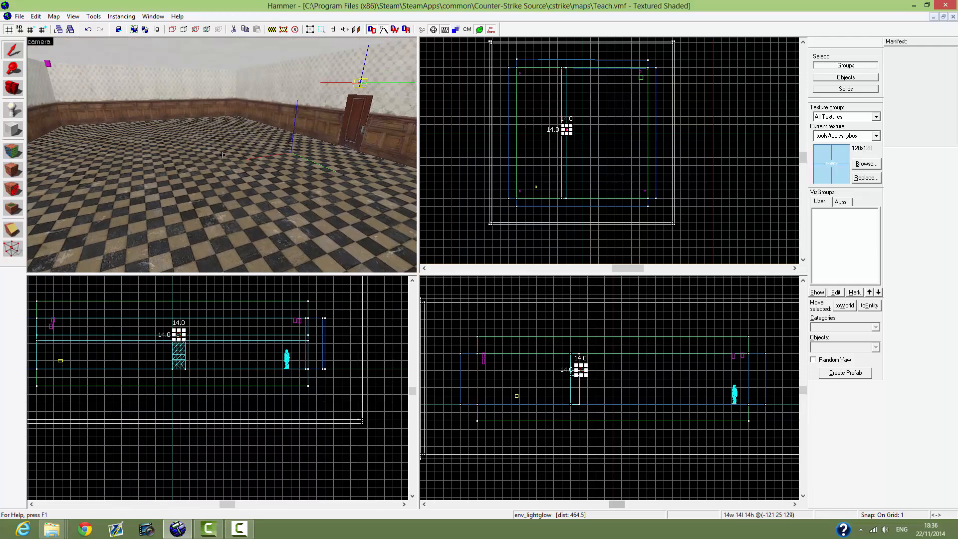
pyautogui.press('w')
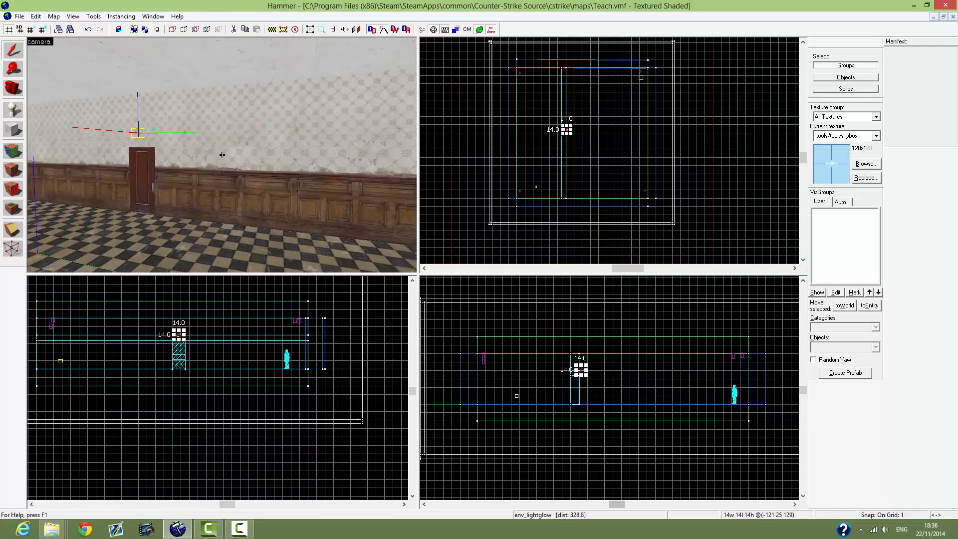
pyautogui.press('w')
pyautogui.press('s')
pyautogui.press('w')
pyautogui.press('w')
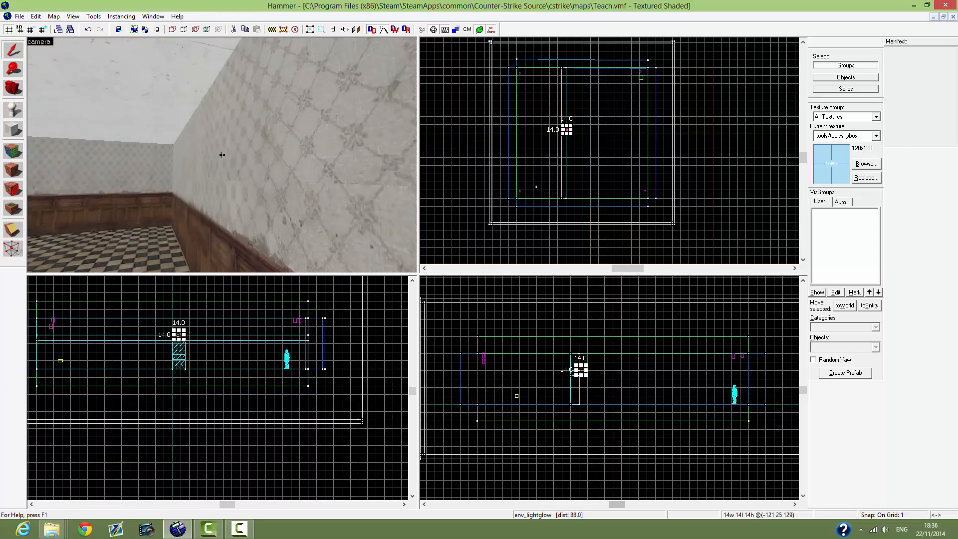
pyautogui.press('w')
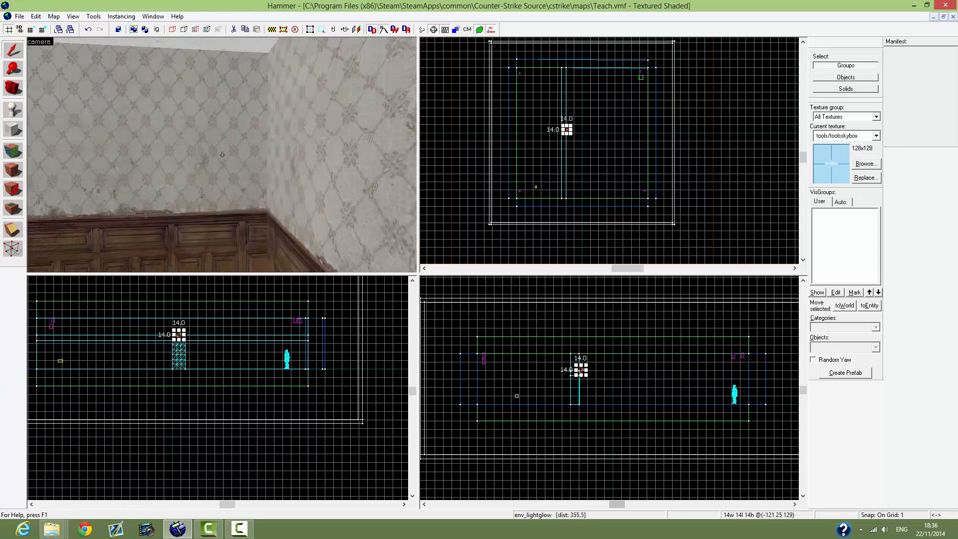
pyautogui.press('w')
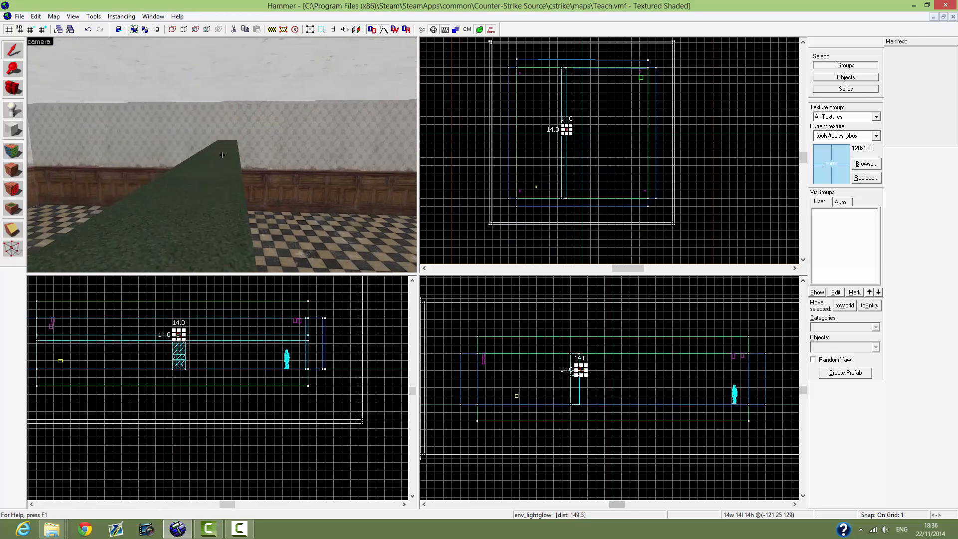
pyautogui.press('w')
pyautogui.press('w')
pyautogui.press('w')
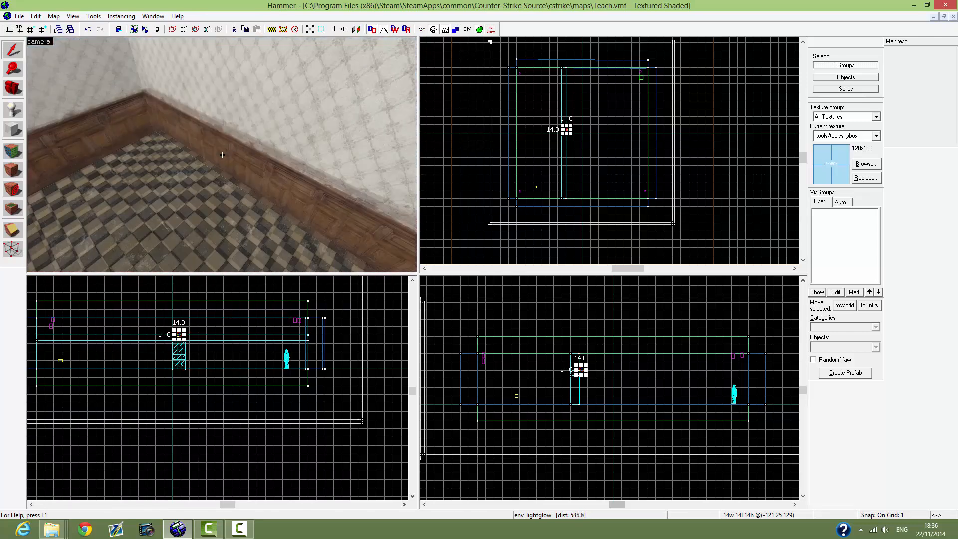
# Step: Select the light_spot in another corner and inspect its cone and the surrounding room up to the player spawn
pyautogui.press('z')
pyautogui.click(165, 97)
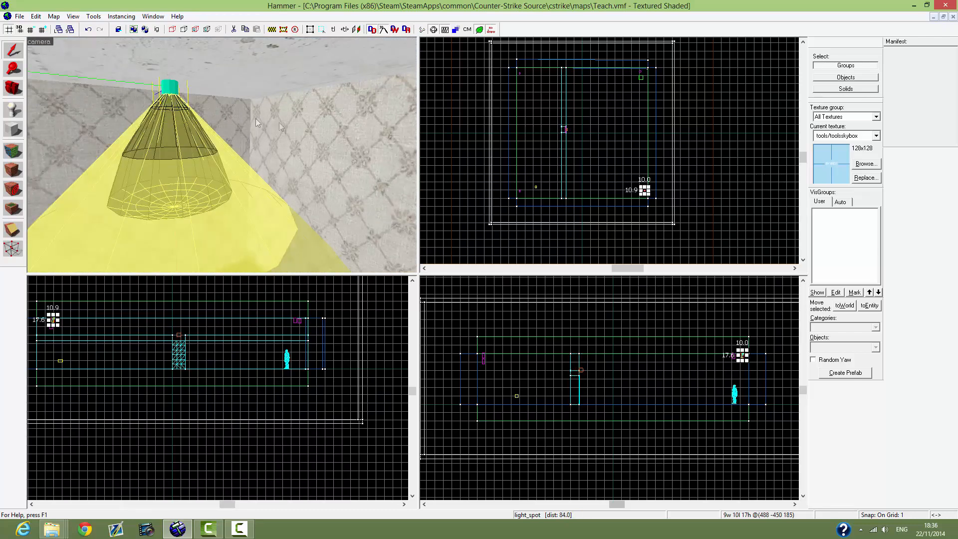
pyautogui.press('z')
pyautogui.press('w')
pyautogui.press('s')
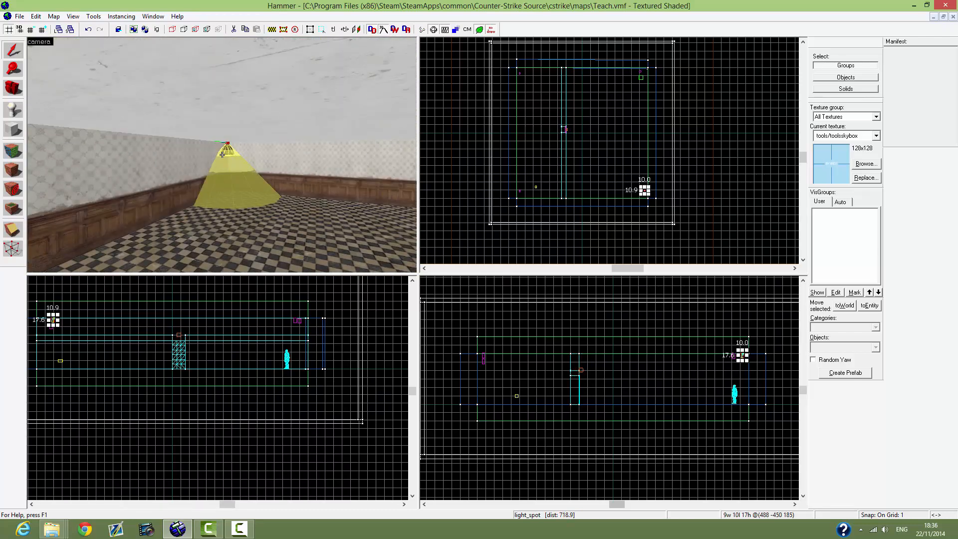
pyautogui.press('w')
pyautogui.press('s')
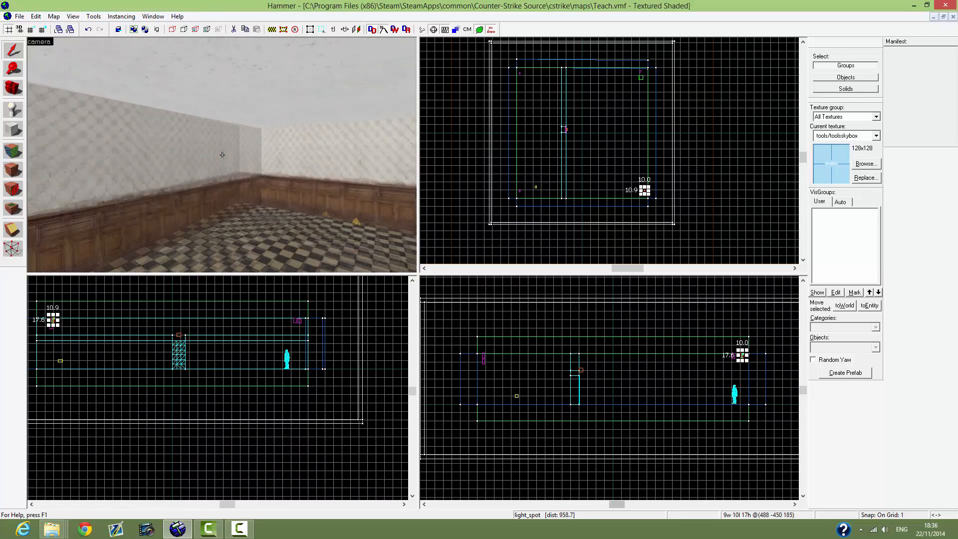
pyautogui.press('w')
pyautogui.press('z')
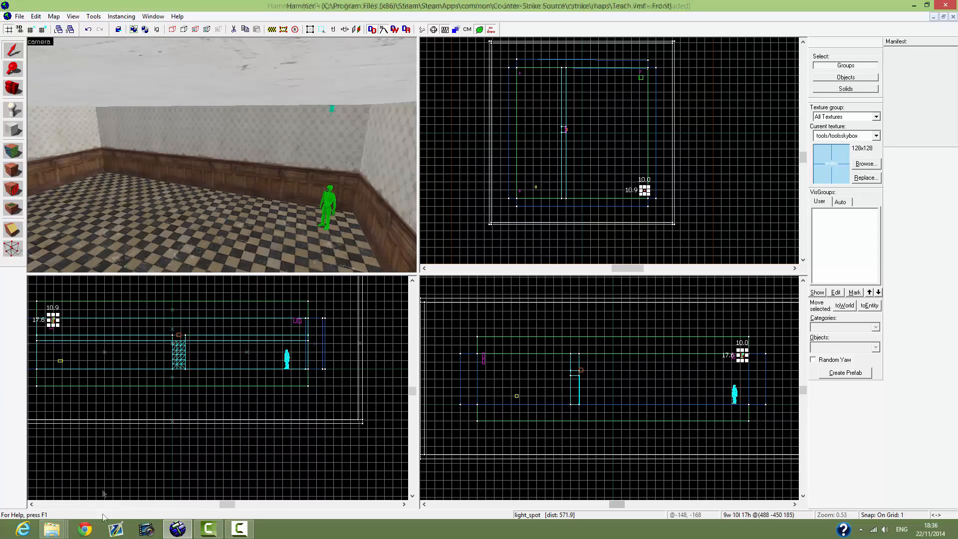